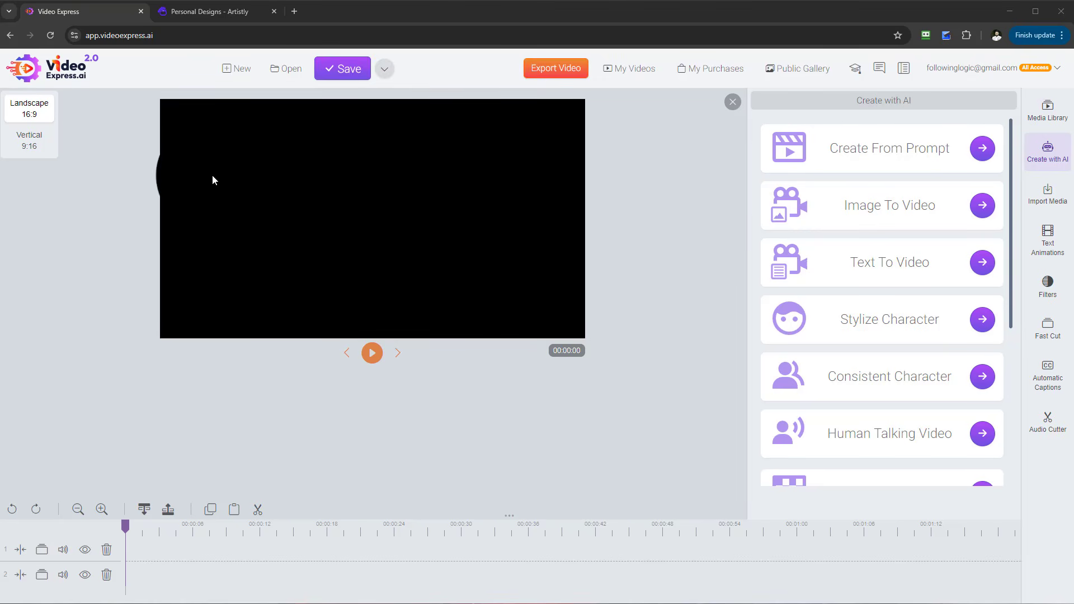
- Open the saved project "Product Holding"
{"action": "left_click", "coordinate": [292, 71]}
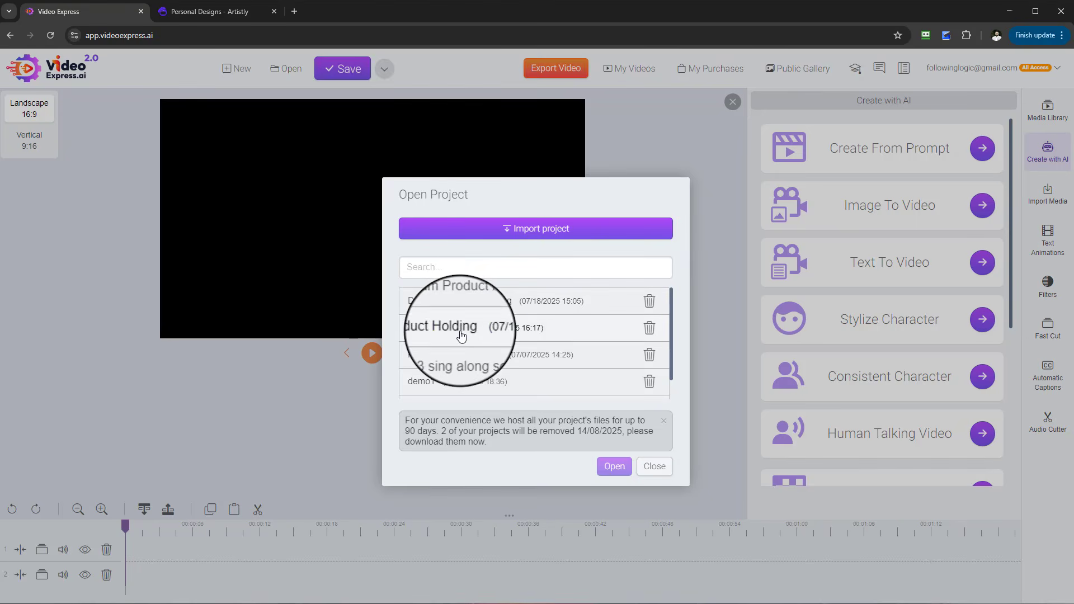
{"action": "left_click", "coordinate": [462, 334]}
{"action": "left_click", "coordinate": [607, 472]}
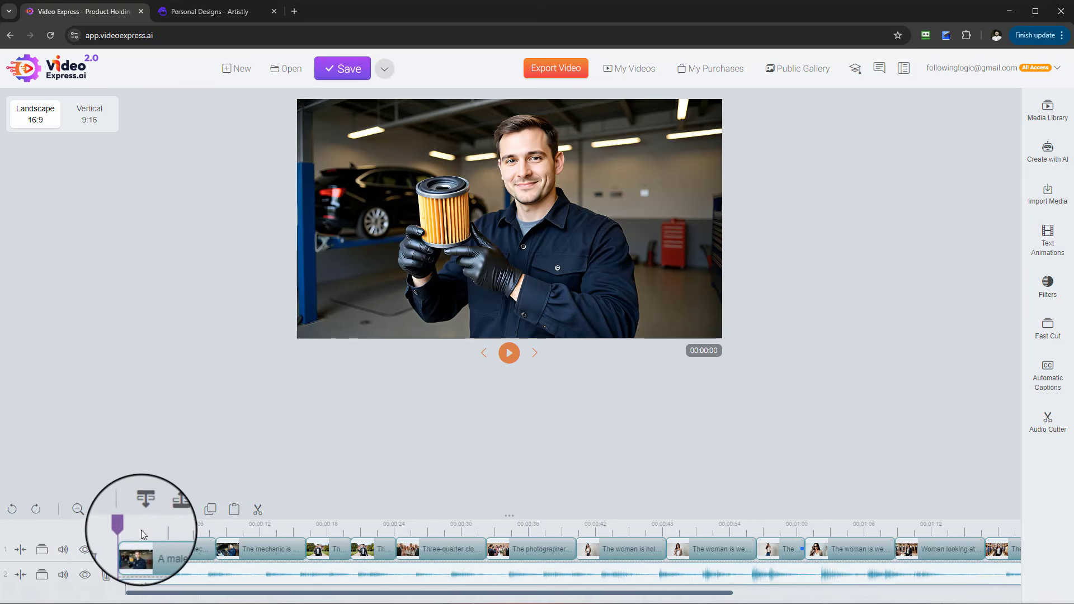
- Preview the Product Holding video, playing it from several points along the timeline
{"action": "left_click", "coordinate": [509, 353]}
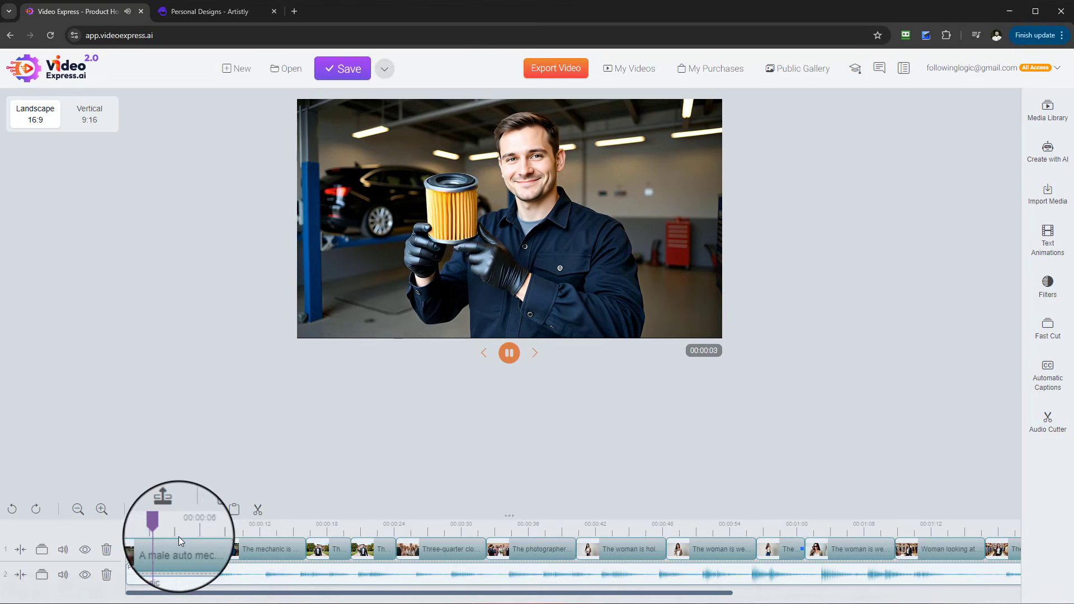
{"action": "left_click", "coordinate": [320, 525]}
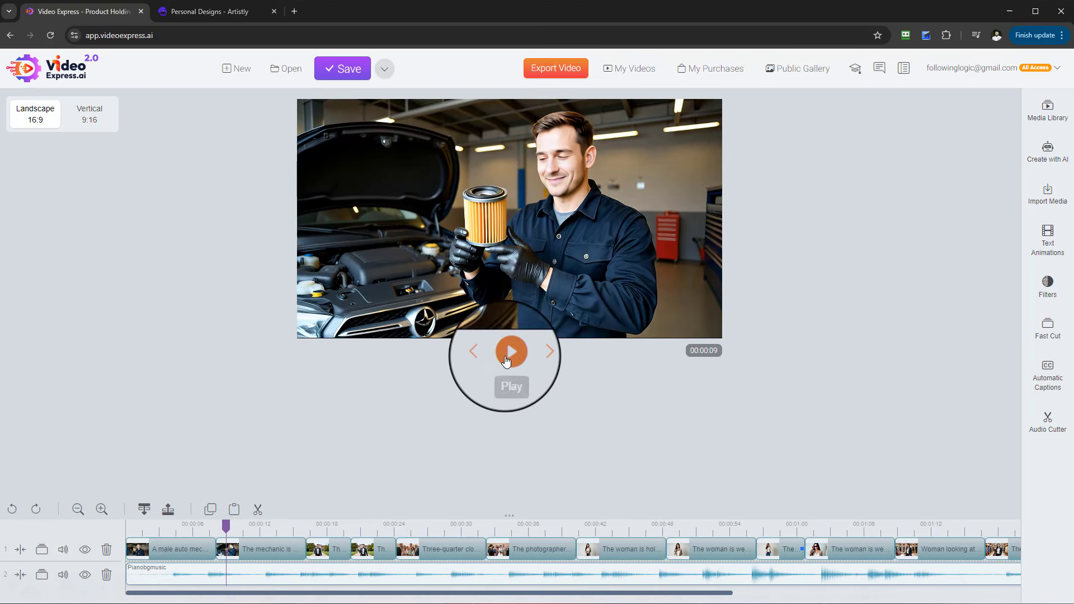
{"action": "left_click", "coordinate": [507, 358]}
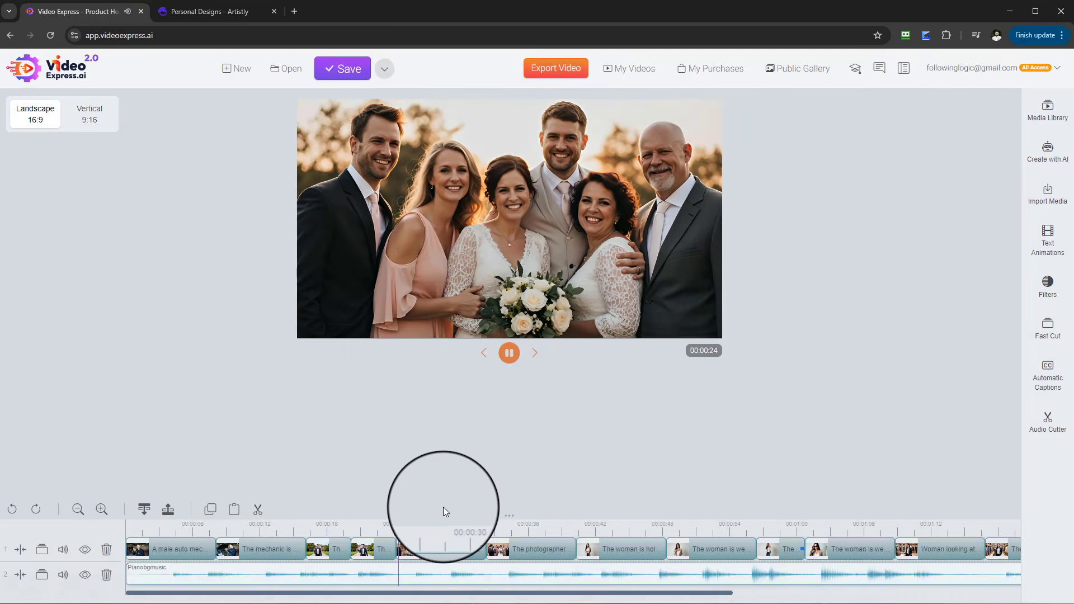
{"action": "left_click", "coordinate": [485, 529]}
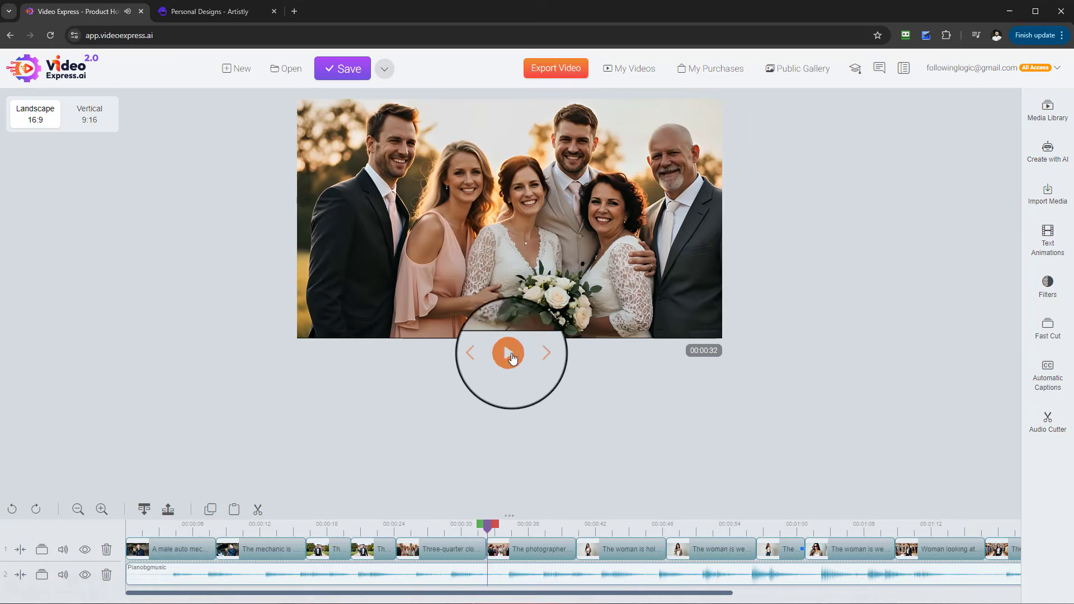
{"action": "left_click", "coordinate": [509, 355]}
{"action": "left_click", "coordinate": [509, 354]}
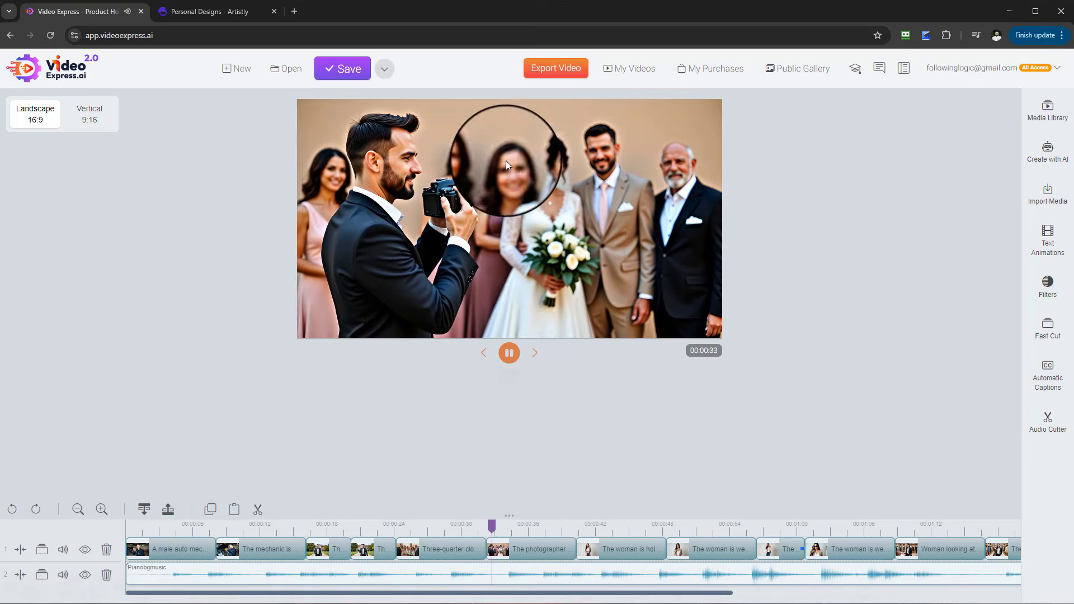
{"action": "left_click", "coordinate": [509, 354]}
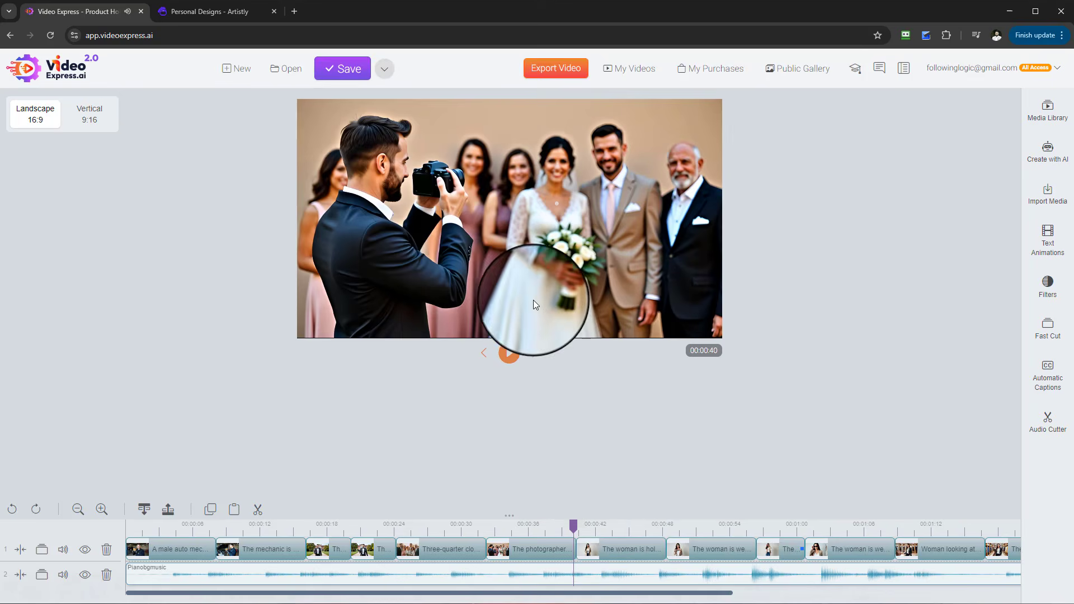
{"action": "left_click", "coordinate": [509, 352]}
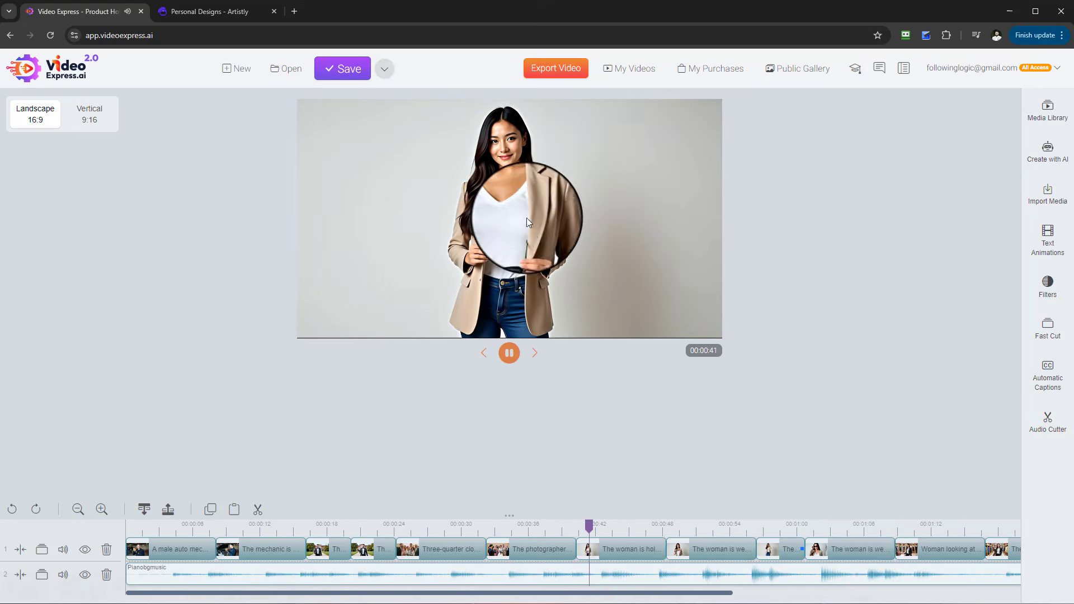
{"action": "left_click_drag", "start_coordinate": [672, 597], "coordinate": [892, 596]}
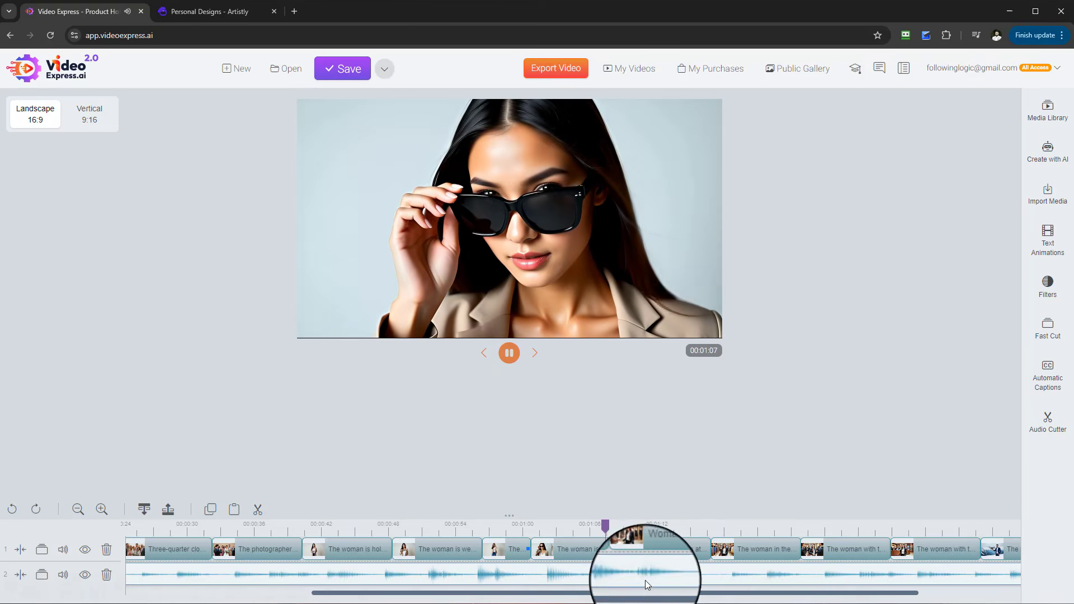
{"action": "left_click_drag", "start_coordinate": [654, 593], "coordinate": [757, 594]}
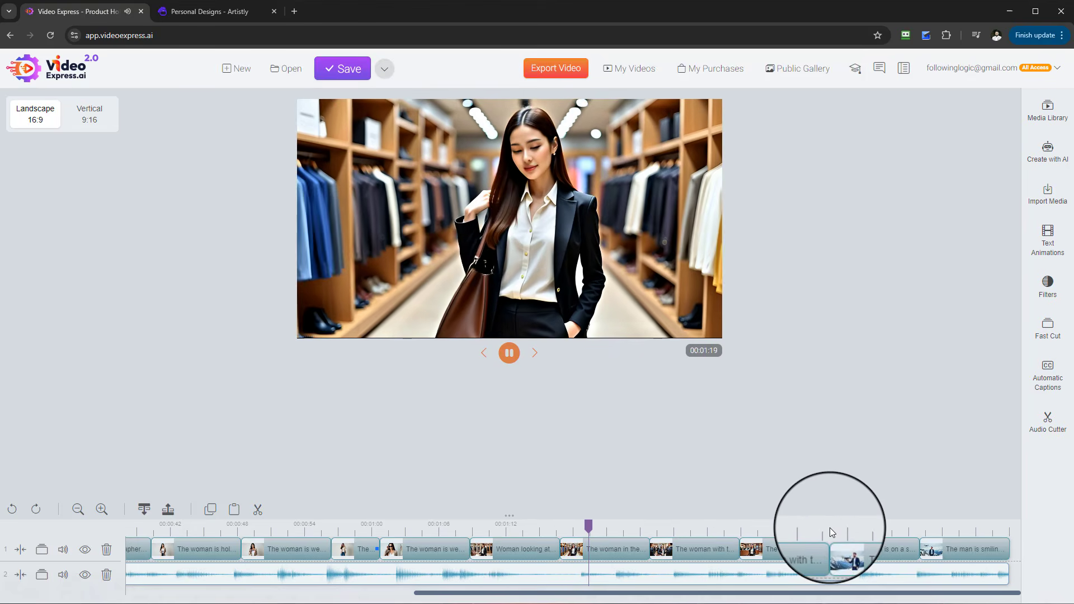
{"action": "left_click", "coordinate": [831, 529]}
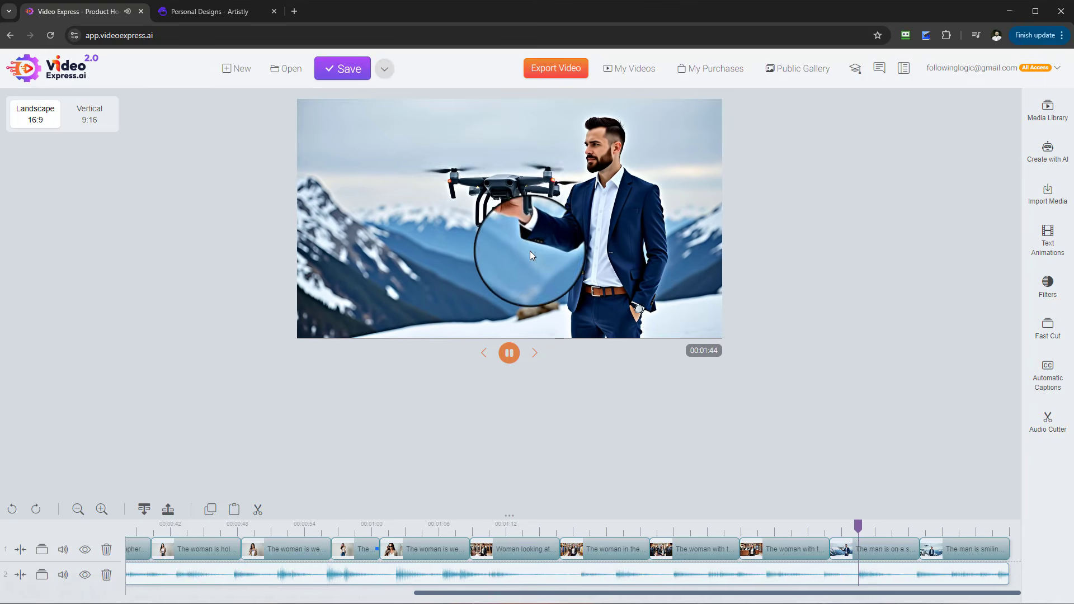
- Open the "Dashcam Product Holding" project and play it from the beginning
{"action": "left_click", "coordinate": [299, 74]}
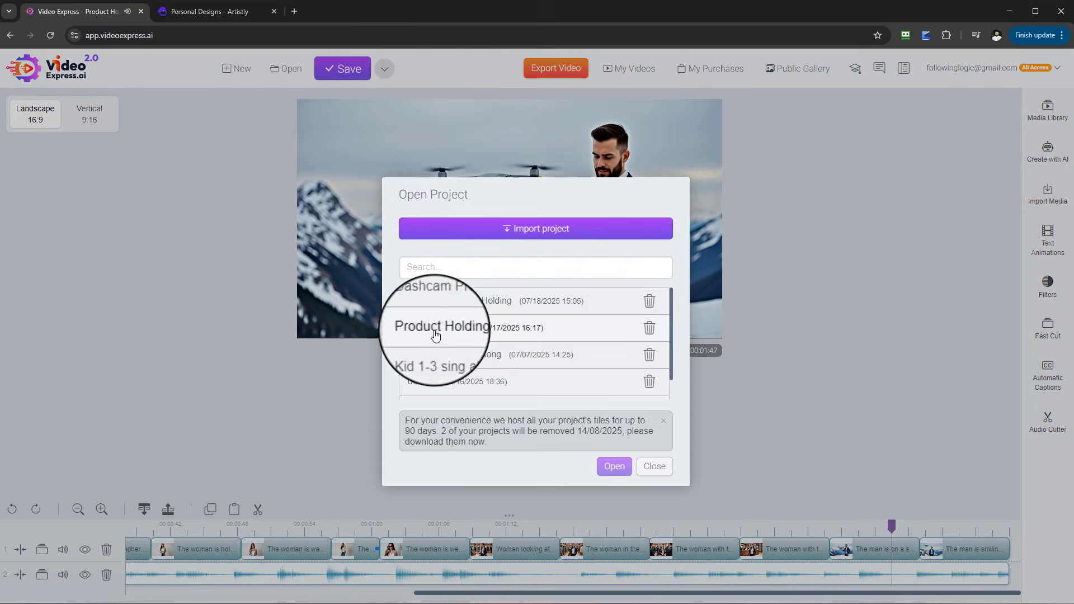
{"action": "left_click", "coordinate": [456, 305]}
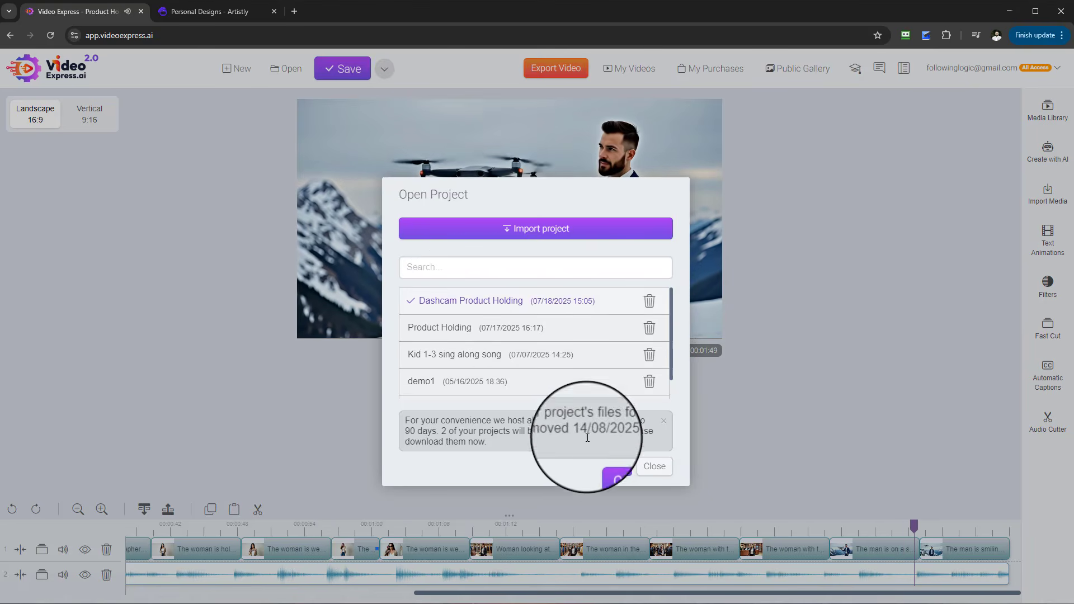
{"action": "left_click", "coordinate": [615, 466]}
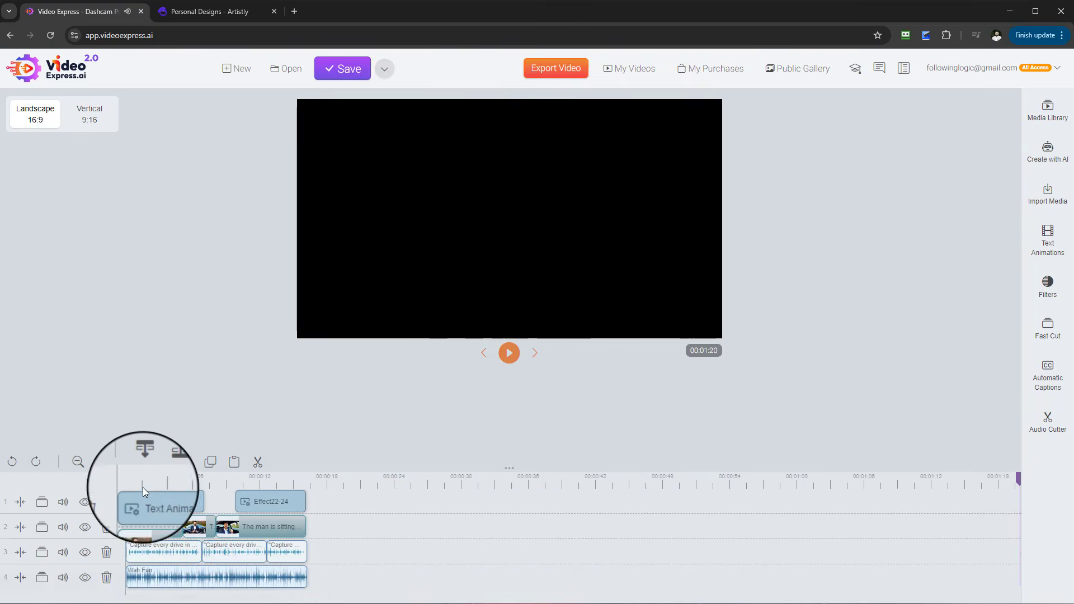
{"action": "left_click", "coordinate": [129, 476]}
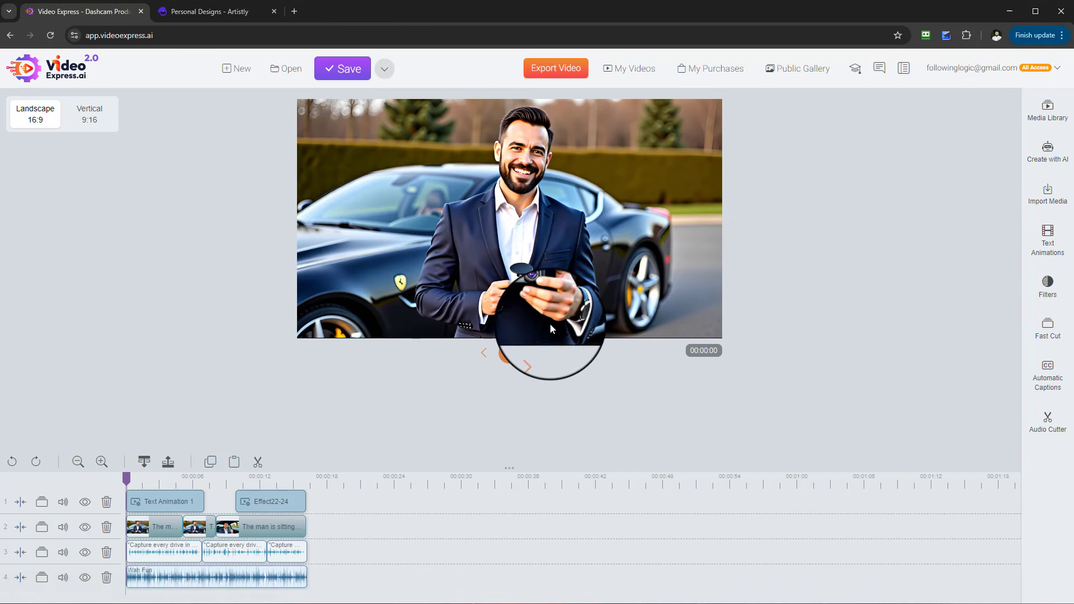
{"action": "left_click", "coordinate": [508, 353]}
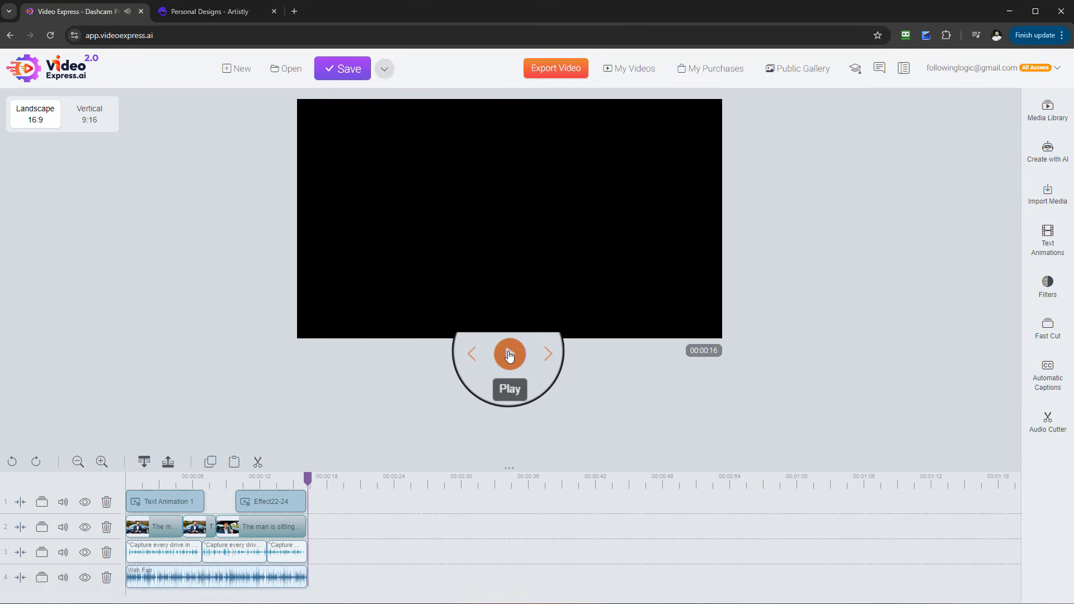
- Add the cinematic daytime drone street clip from My AI Videos to track 1 after Effect22-24, and preview it
{"action": "left_click", "coordinate": [1046, 112]}
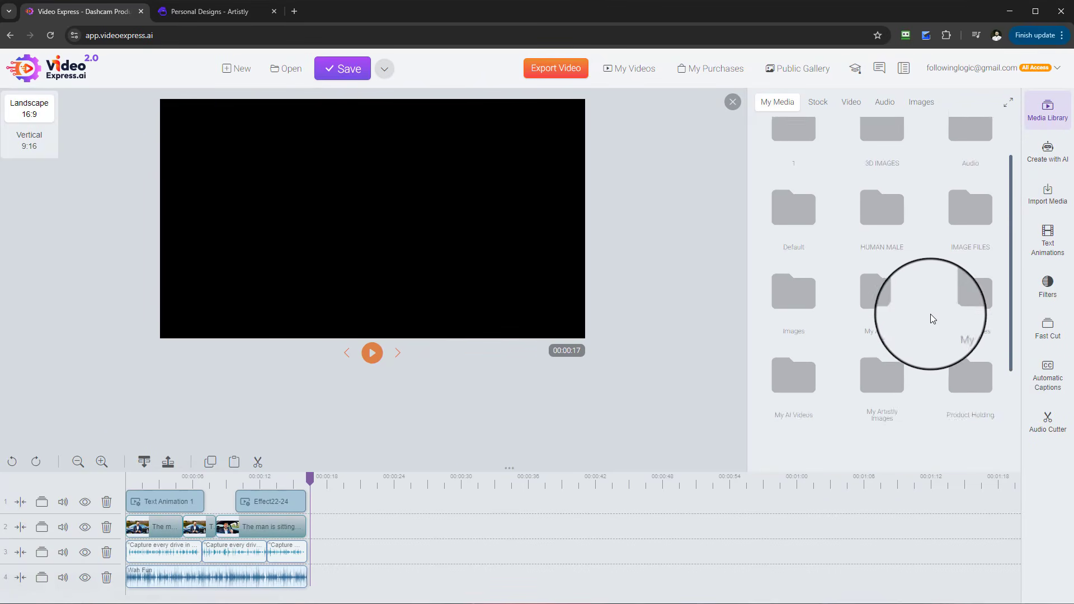
{"action": "left_click", "coordinate": [793, 297]}
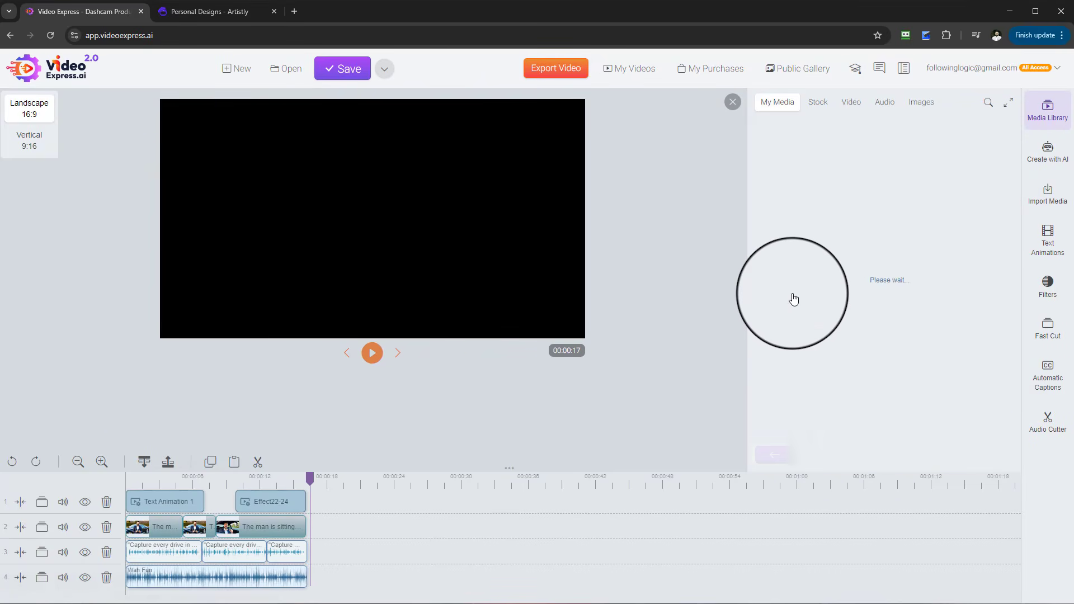
{"action": "scroll", "coordinate": [945, 263], "scroll_direction": "down", "scroll_amount": 2}
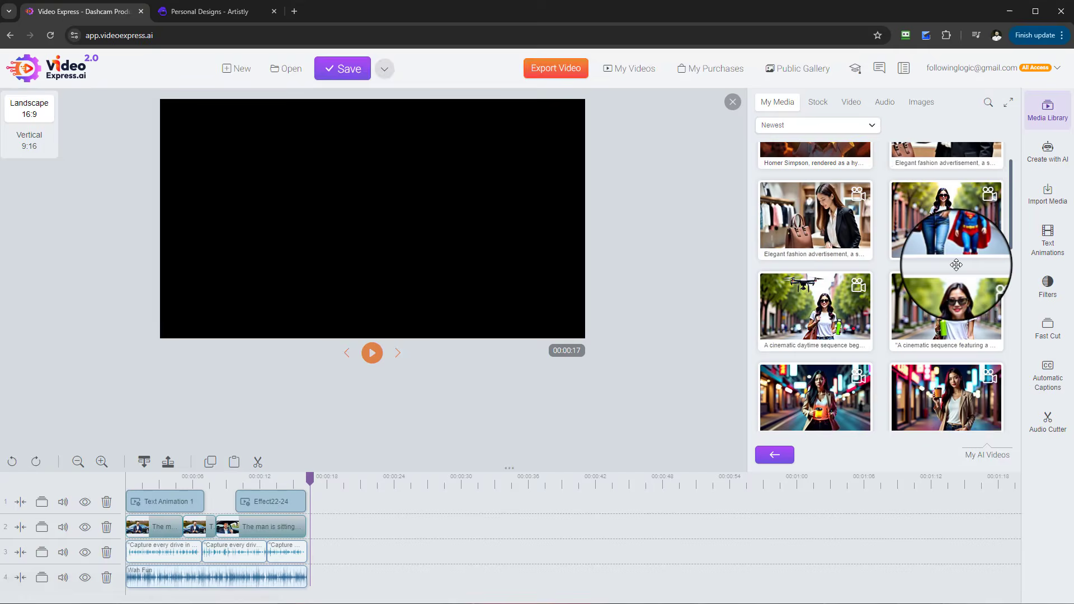
{"action": "scroll", "coordinate": [951, 274], "scroll_direction": "down", "scroll_amount": 2}
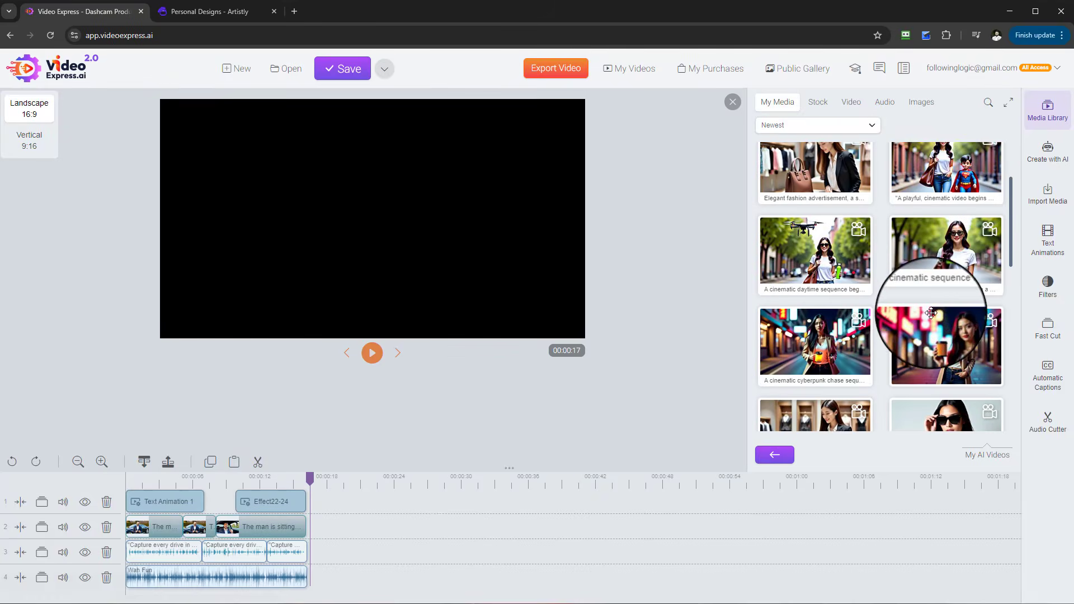
{"action": "left_click_drag", "start_coordinate": [850, 224], "coordinate": [360, 502]}
{"action": "left_click", "coordinate": [344, 478]}
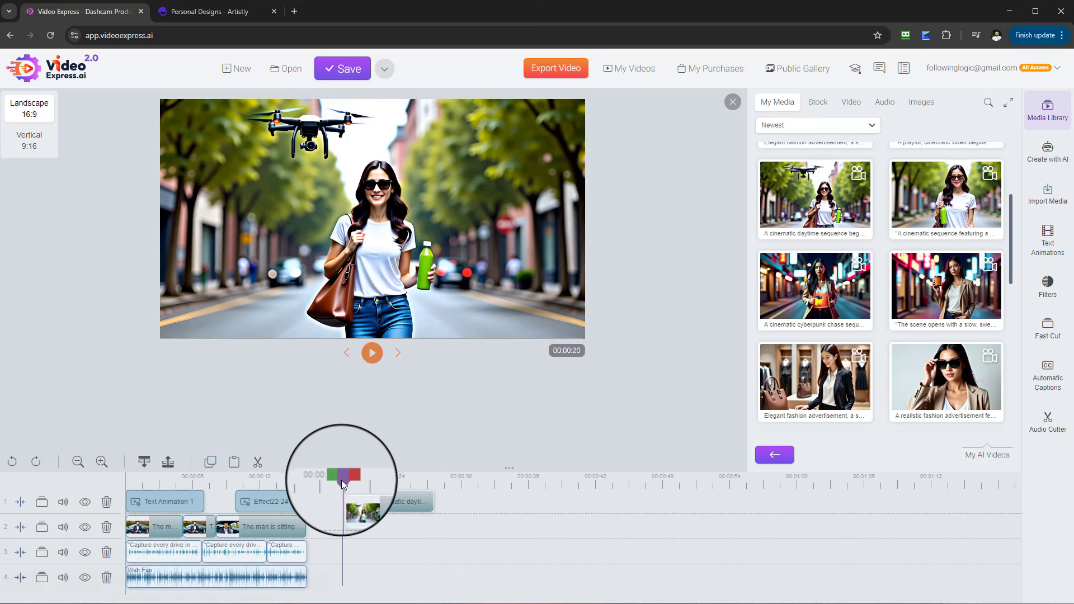
{"action": "left_click", "coordinate": [373, 352]}
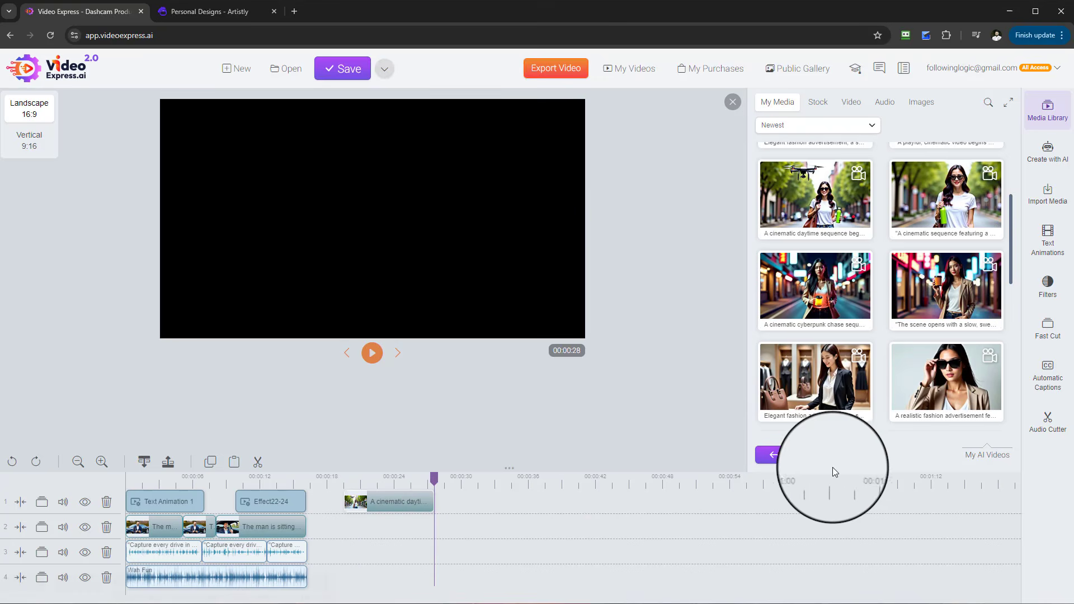
- Append the cartoon clip of the man holding a hammer after the drone clip on track 1 and play it
{"action": "left_click_drag", "start_coordinate": [1009, 264], "coordinate": [1003, 341]}
{"action": "left_click_drag", "start_coordinate": [500, 490], "coordinate": [469, 504]}
{"action": "left_click", "coordinate": [372, 354]}
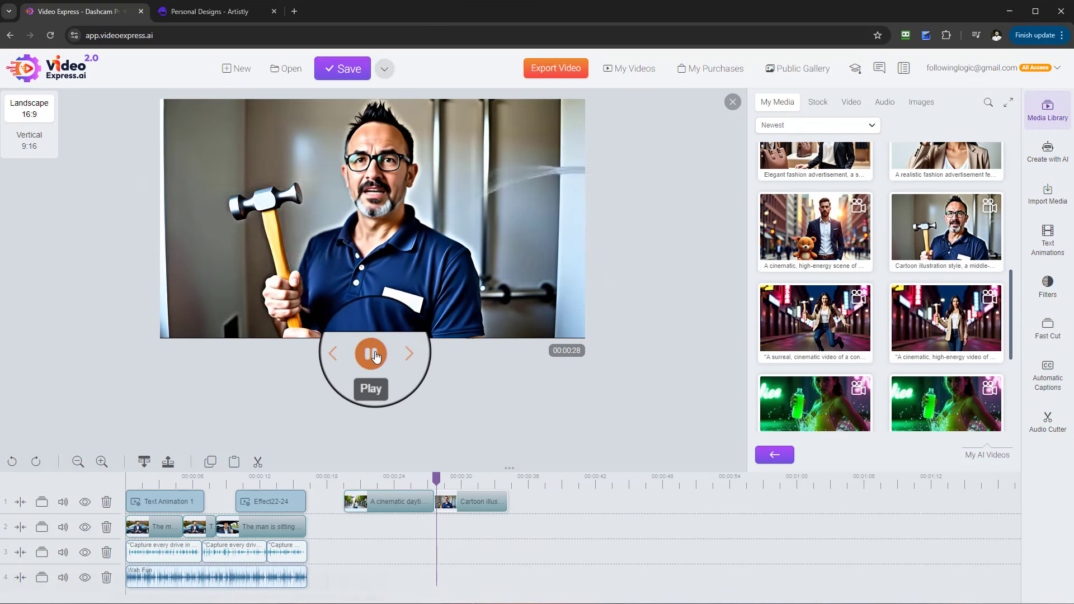
- Add the neon-street clip of the woman holding a hammer after the cartoon clip and preview it
{"action": "scroll", "coordinate": [963, 280], "scroll_direction": "down", "scroll_amount": 3}
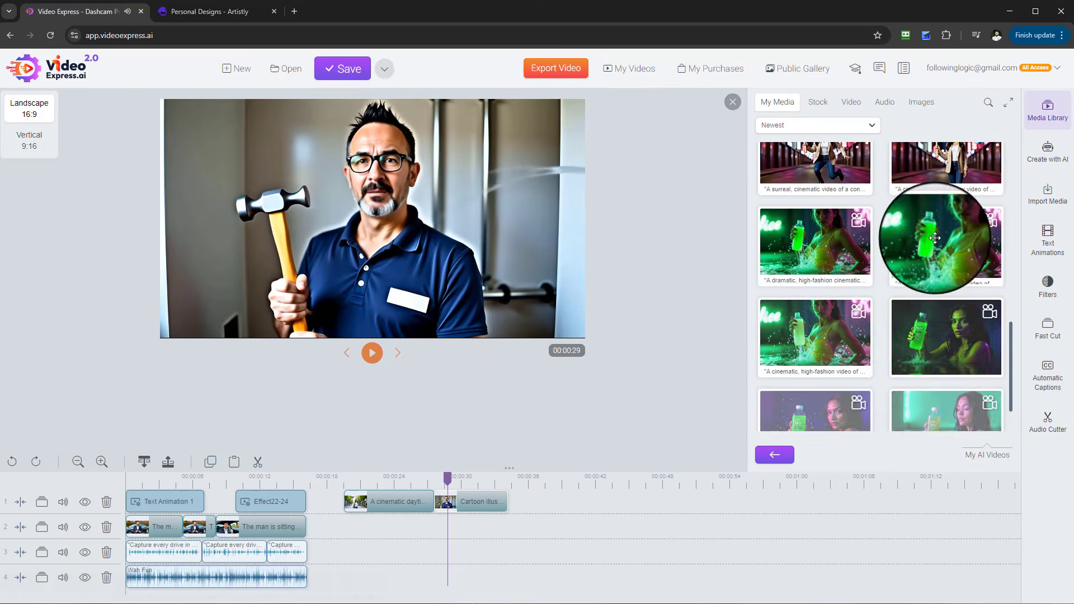
{"action": "scroll", "coordinate": [940, 223], "scroll_direction": "up", "scroll_amount": 1}
{"action": "left_click_drag", "start_coordinate": [935, 240], "coordinate": [506, 501]}
{"action": "left_click", "coordinate": [371, 358]}
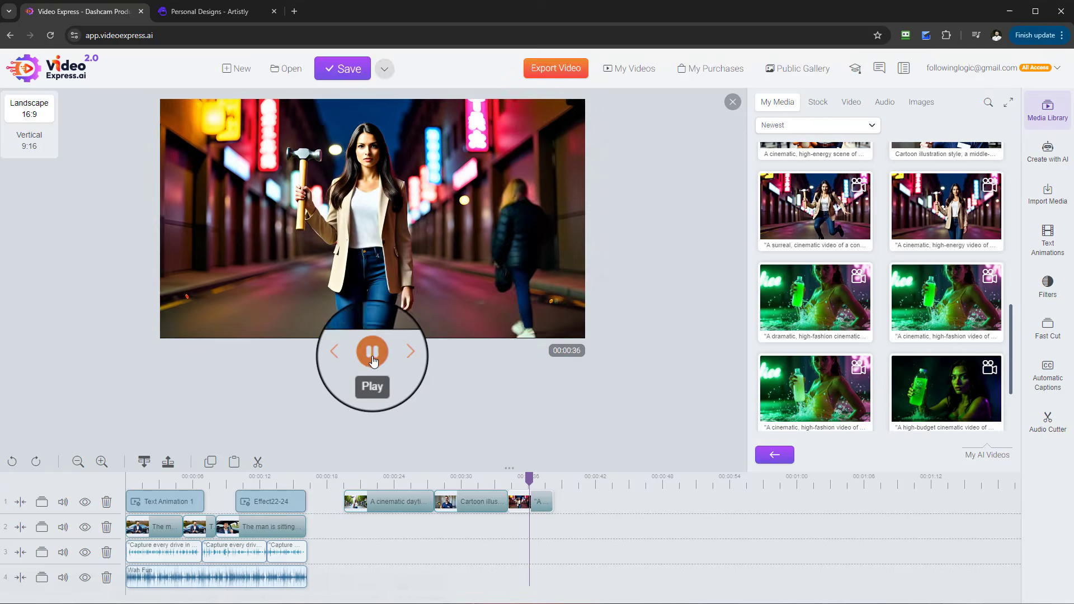
{"action": "left_click", "coordinate": [372, 357]}
- Add the dramatic neon clip of the woman with the green bottle next on track 1 and play it
{"action": "scroll", "coordinate": [914, 351], "scroll_direction": "down", "scroll_amount": 2}
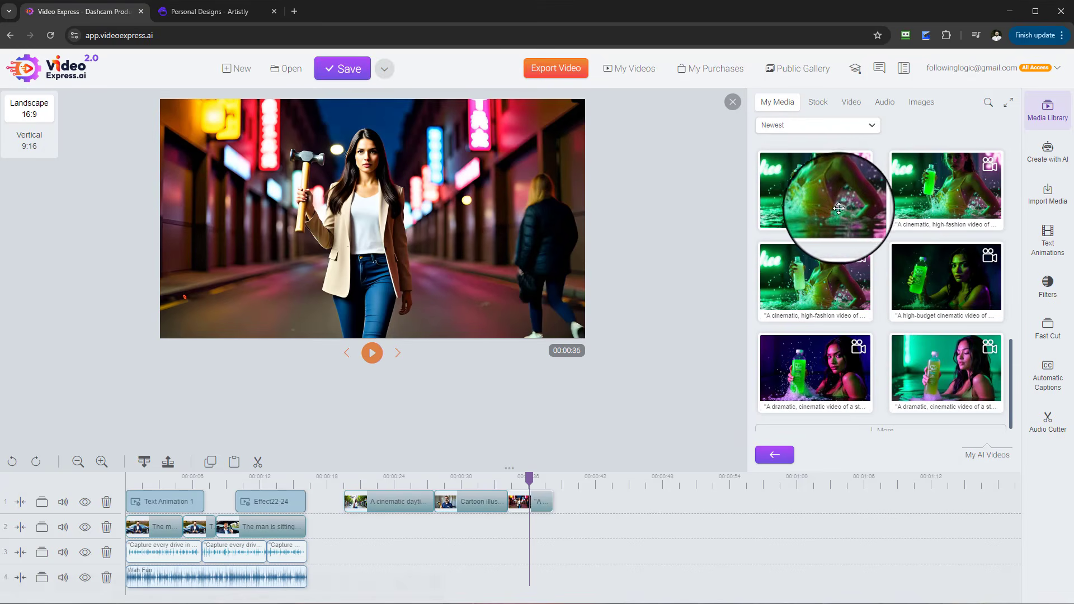
{"action": "left_click_drag", "start_coordinate": [832, 197], "coordinate": [579, 482]}
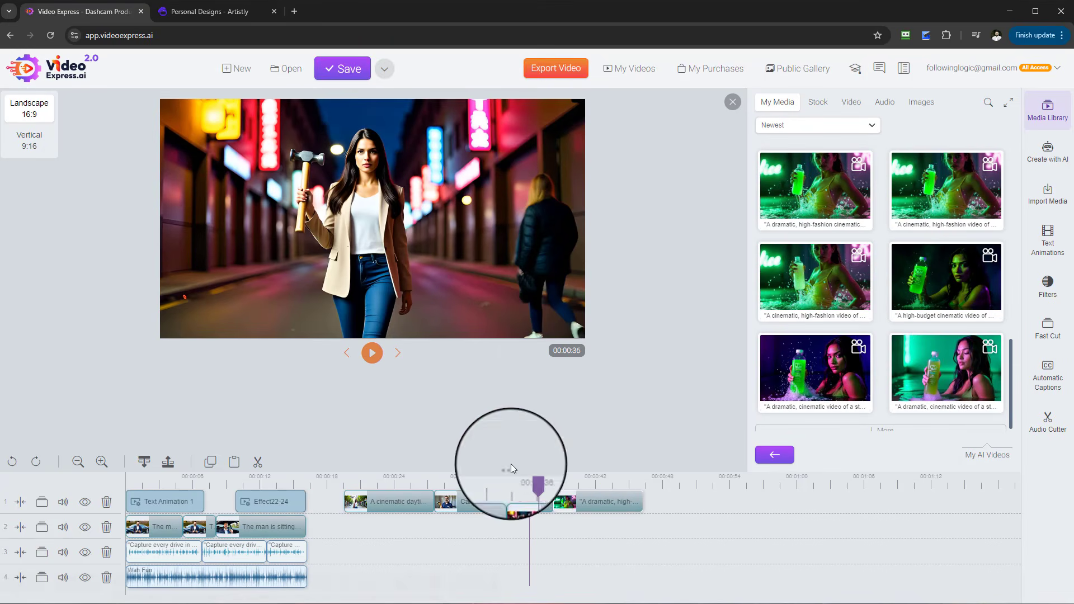
{"action": "left_click", "coordinate": [372, 355]}
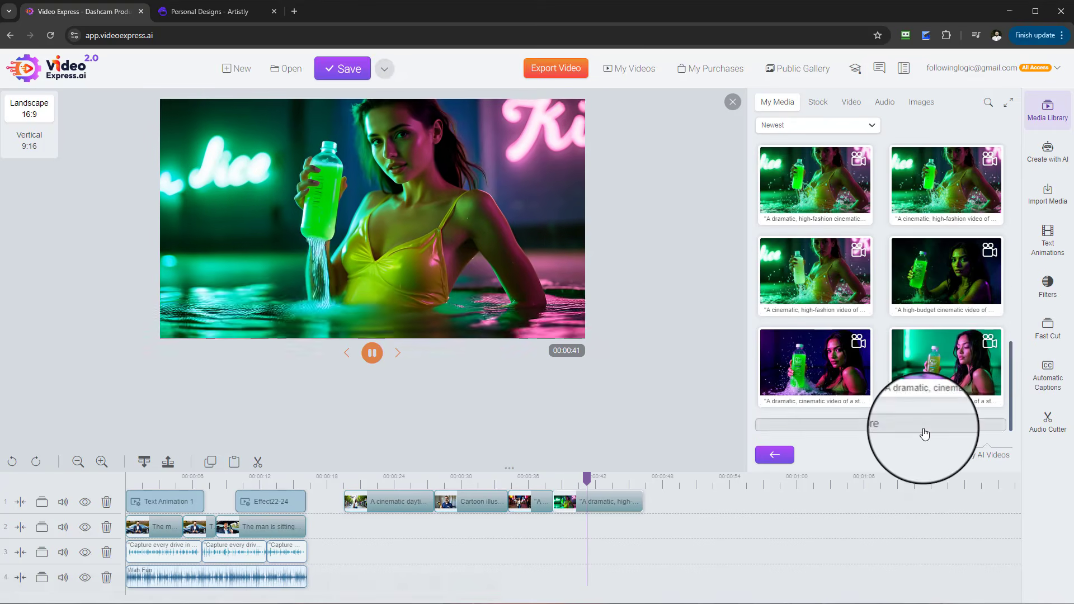
- Append the clip of the woman with the bottle in the gym after the neon clip and preview it
{"action": "scroll", "coordinate": [926, 364], "scroll_direction": "down", "scroll_amount": 3}
{"action": "scroll", "coordinate": [931, 341], "scroll_direction": "down", "scroll_amount": 4}
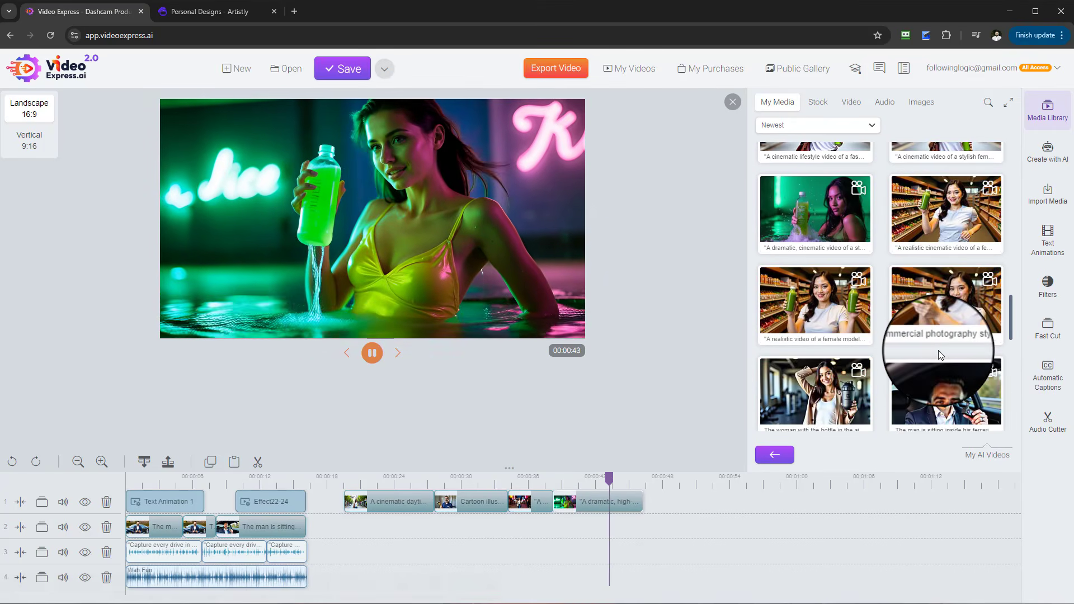
{"action": "left_click_drag", "start_coordinate": [856, 347], "coordinate": [667, 502]}
{"action": "left_click", "coordinate": [372, 352]}
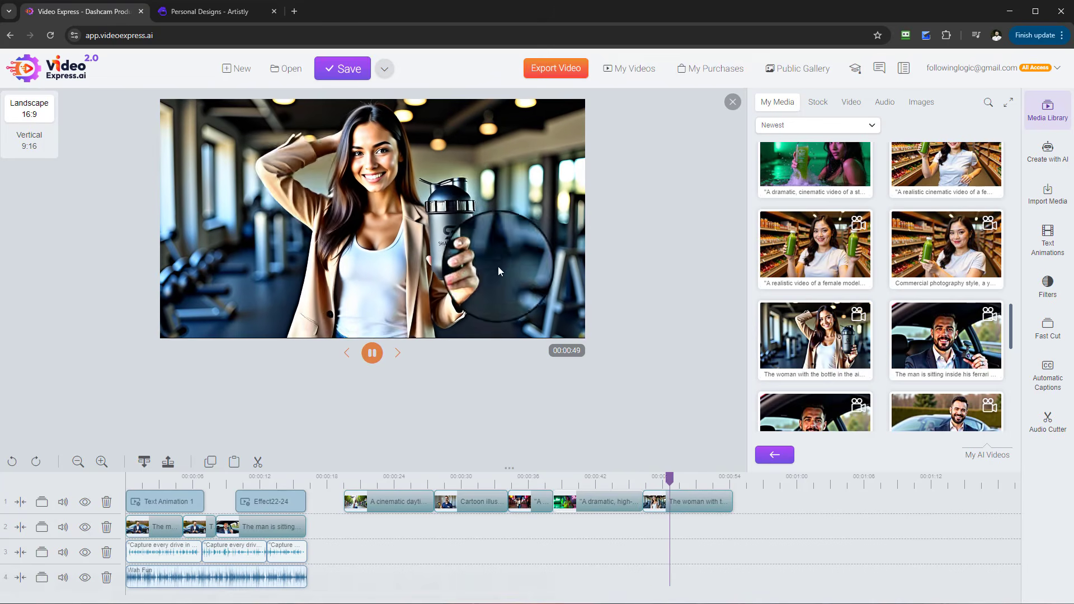
{"action": "left_click", "coordinate": [372, 361]}
- Browse further down the My AI Videos library for more clips
{"action": "scroll", "coordinate": [947, 367], "scroll_direction": "down", "scroll_amount": 5}
{"action": "scroll", "coordinate": [947, 366], "scroll_direction": "down", "scroll_amount": 3}
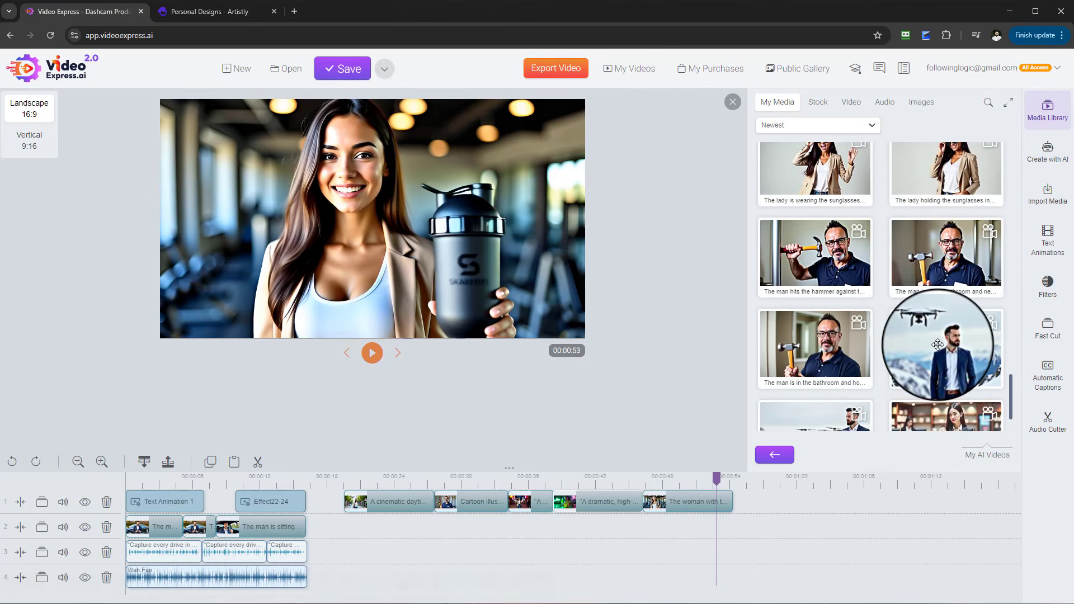
{"action": "left_click", "coordinate": [904, 426]}
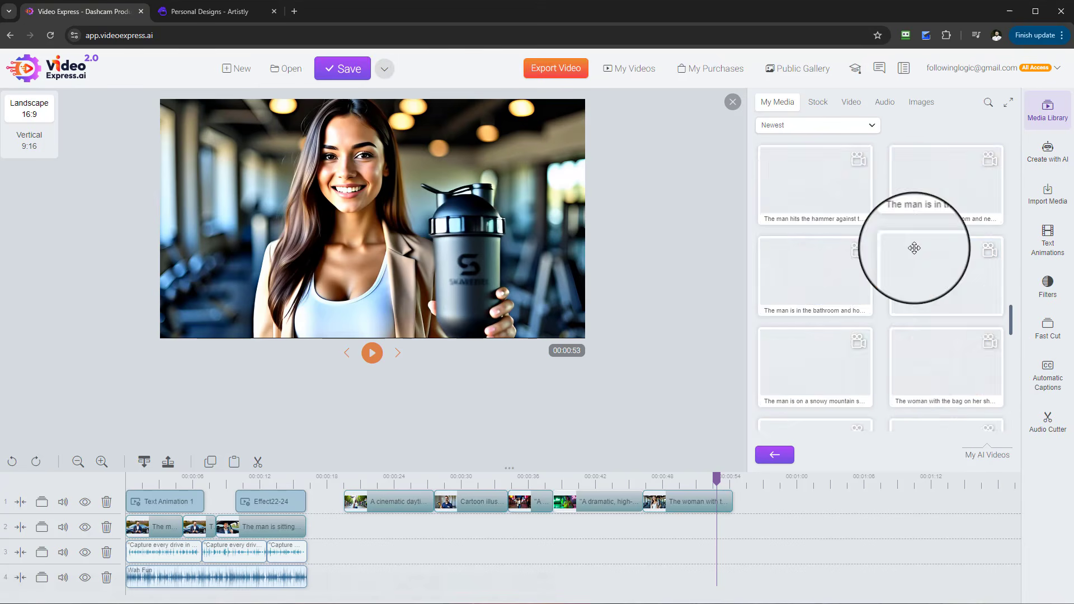
{"action": "scroll", "coordinate": [931, 269], "scroll_direction": "down", "scroll_amount": 5}
{"action": "scroll", "coordinate": [884, 415], "scroll_direction": "down", "scroll_amount": 5}
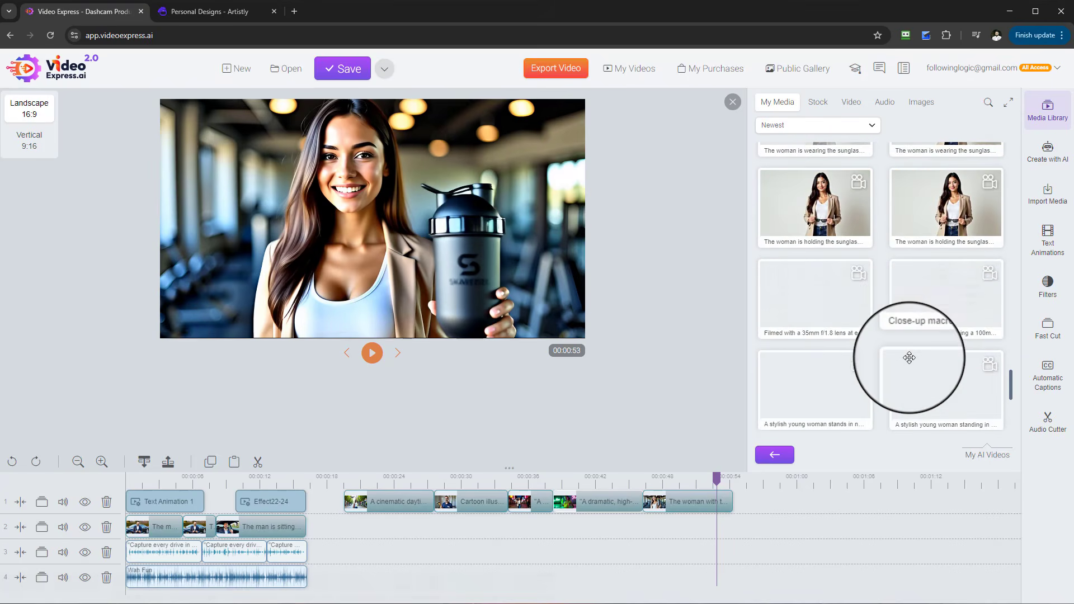
{"action": "scroll", "coordinate": [920, 339], "scroll_direction": "down", "scroll_amount": 5}
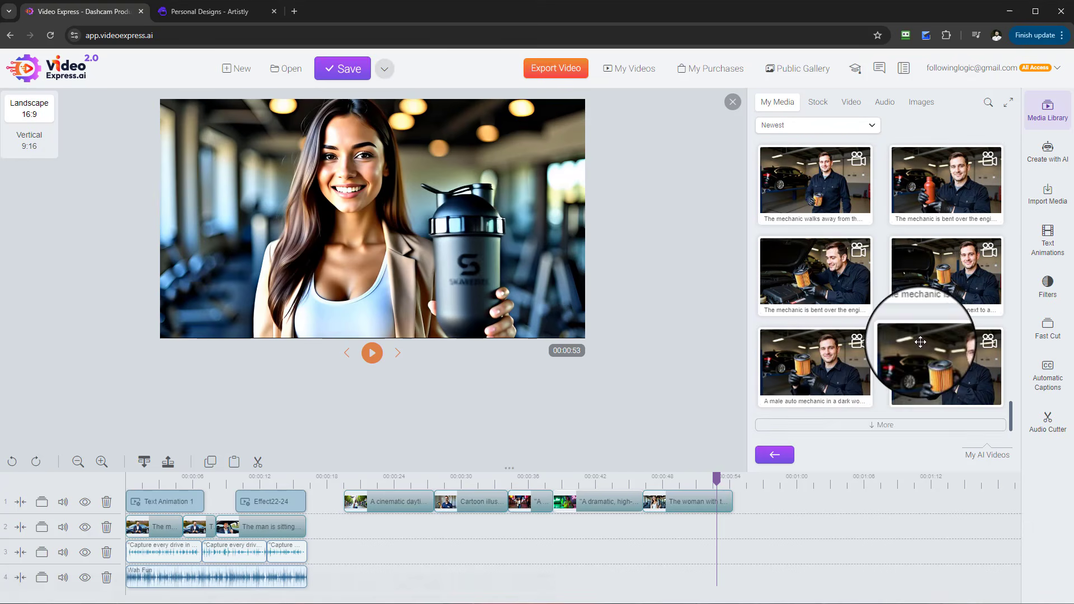
- Start a new project without saving the current dashcam project
{"action": "left_click", "coordinate": [895, 426]}
{"action": "scroll", "coordinate": [911, 326], "scroll_direction": "down", "scroll_amount": 3}
{"action": "scroll", "coordinate": [911, 326], "scroll_direction": "down", "scroll_amount": 5}
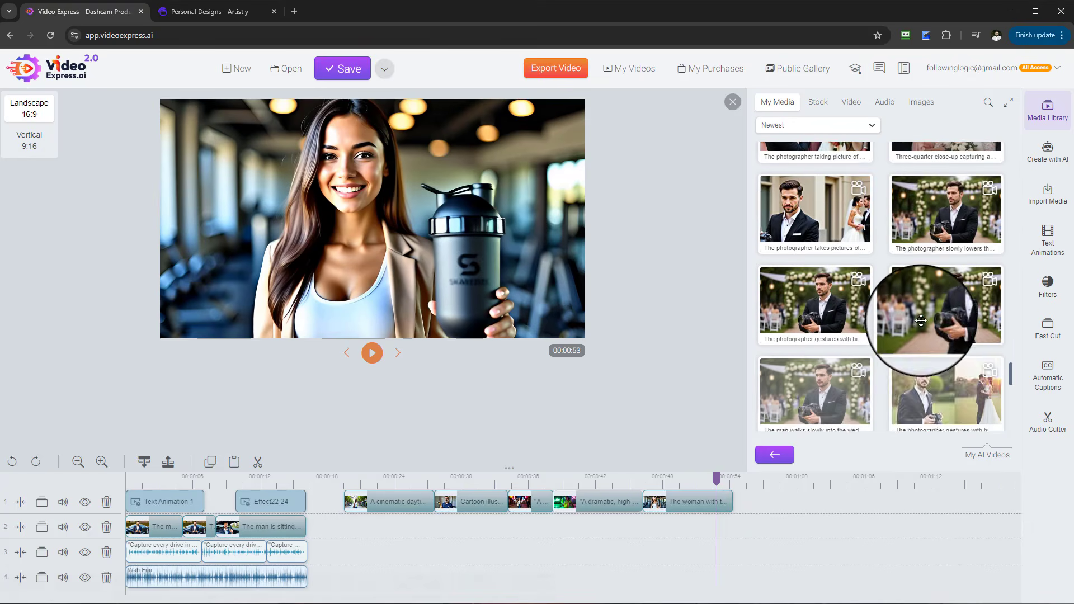
{"action": "scroll", "coordinate": [877, 363], "scroll_direction": "down", "scroll_amount": 3}
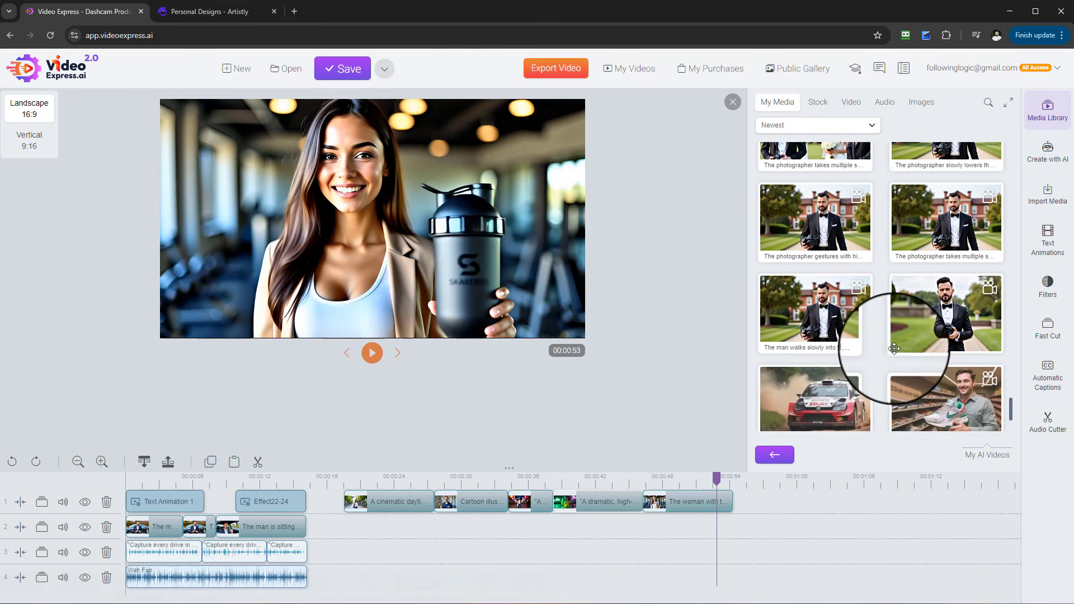
{"action": "scroll", "coordinate": [960, 326], "scroll_direction": "up", "scroll_amount": 4}
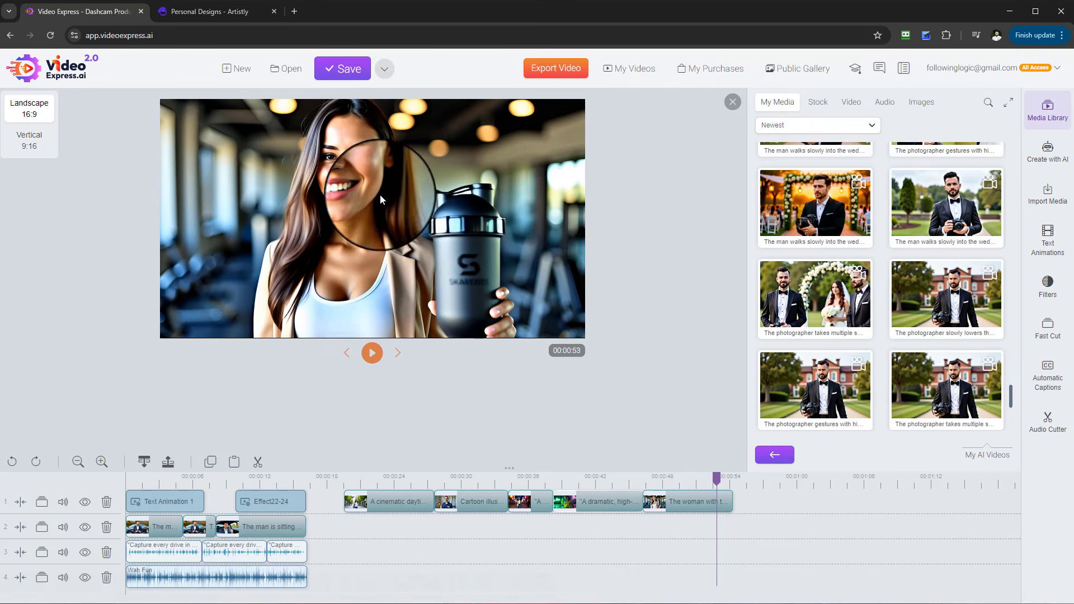
{"action": "left_click", "coordinate": [239, 68]}
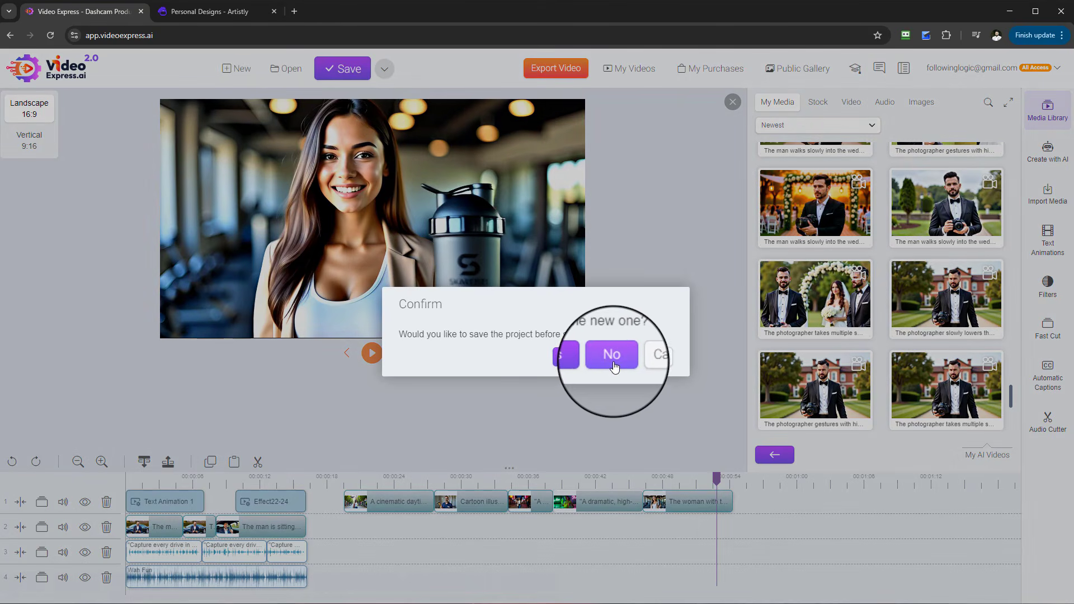
{"action": "left_click", "coordinate": [617, 362]}
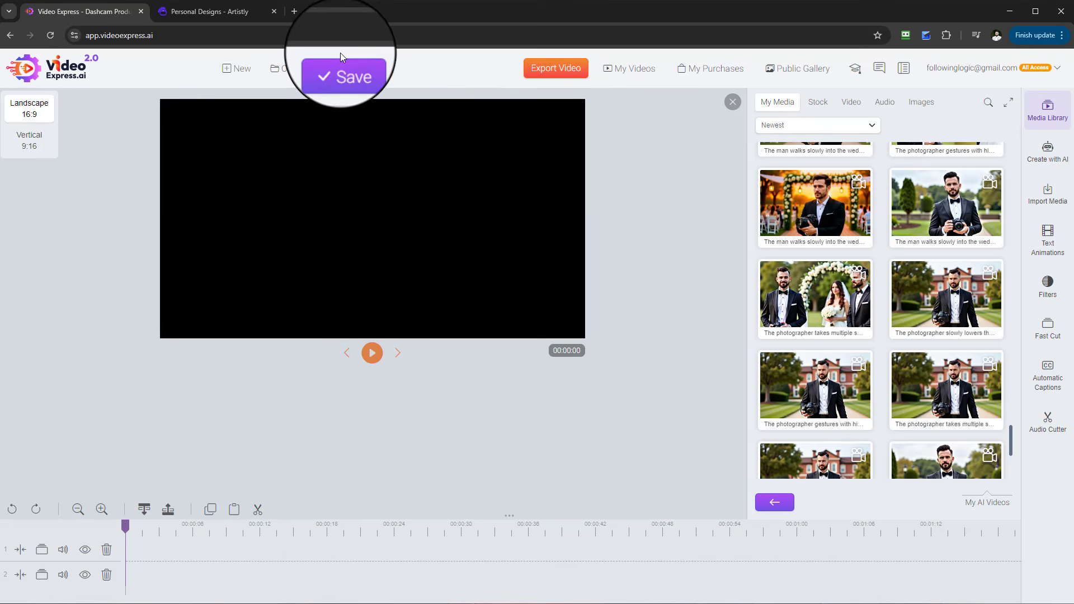
- Switch to Artistly and browse the Personal Designs gallery for product images
{"action": "left_click", "coordinate": [209, 11]}
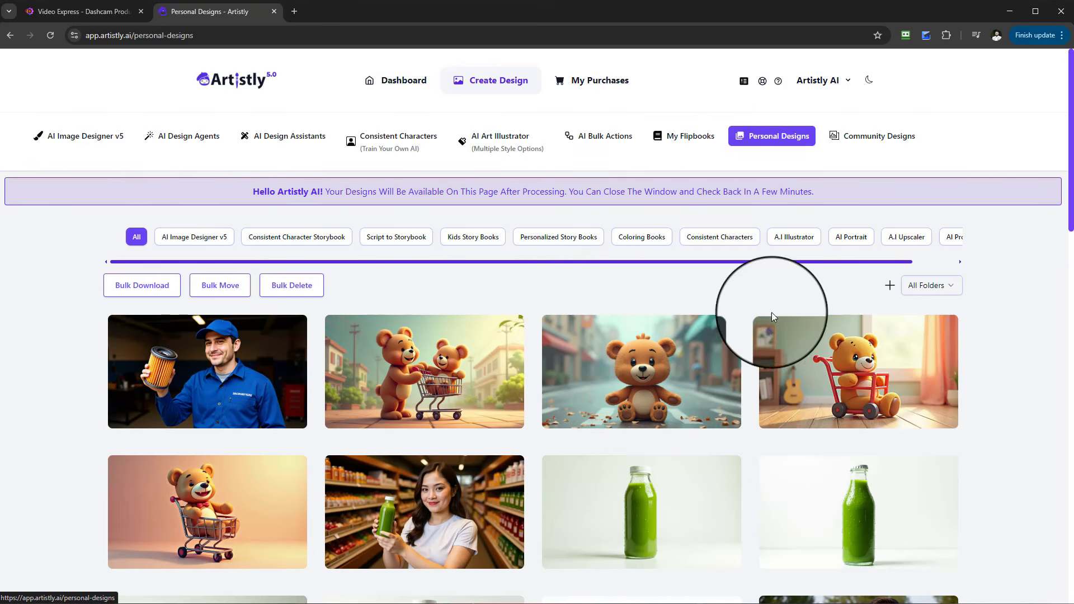
{"action": "scroll", "coordinate": [767, 336], "scroll_direction": "down", "scroll_amount": 2}
{"action": "scroll", "coordinate": [753, 354], "scroll_direction": "down", "scroll_amount": 18}
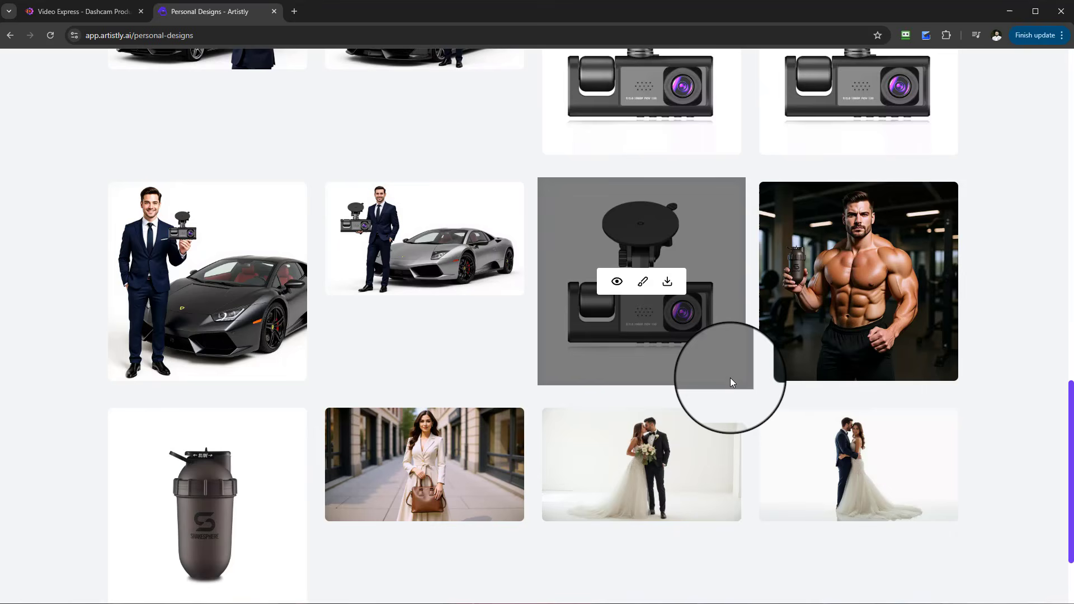
{"action": "scroll", "coordinate": [733, 380], "scroll_direction": "down", "scroll_amount": 2}
{"action": "left_click", "coordinate": [533, 535]}
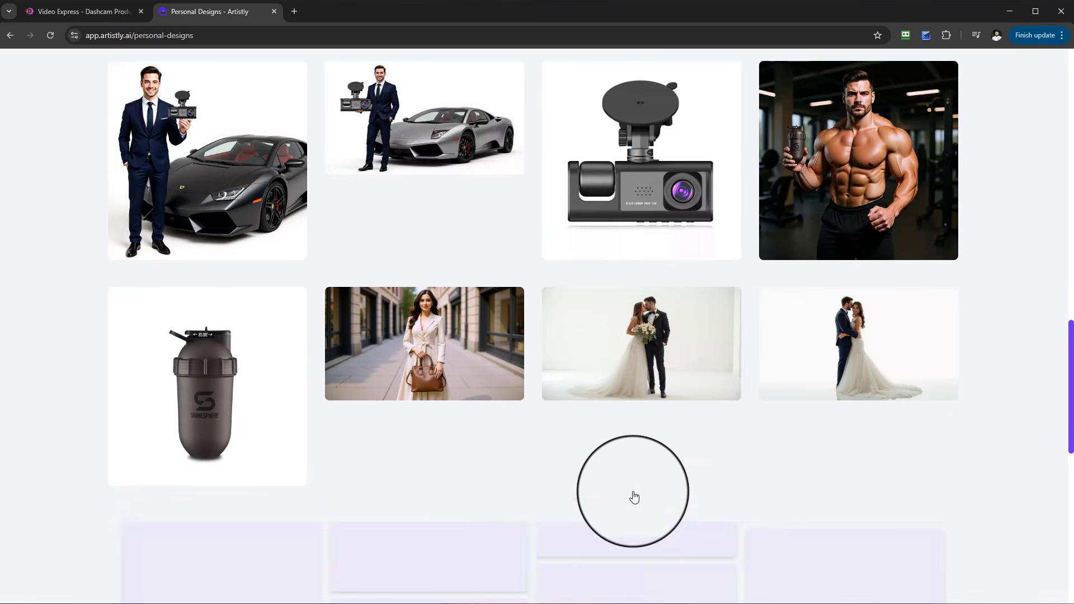
{"action": "scroll", "coordinate": [729, 396], "scroll_direction": "down", "scroll_amount": 20}
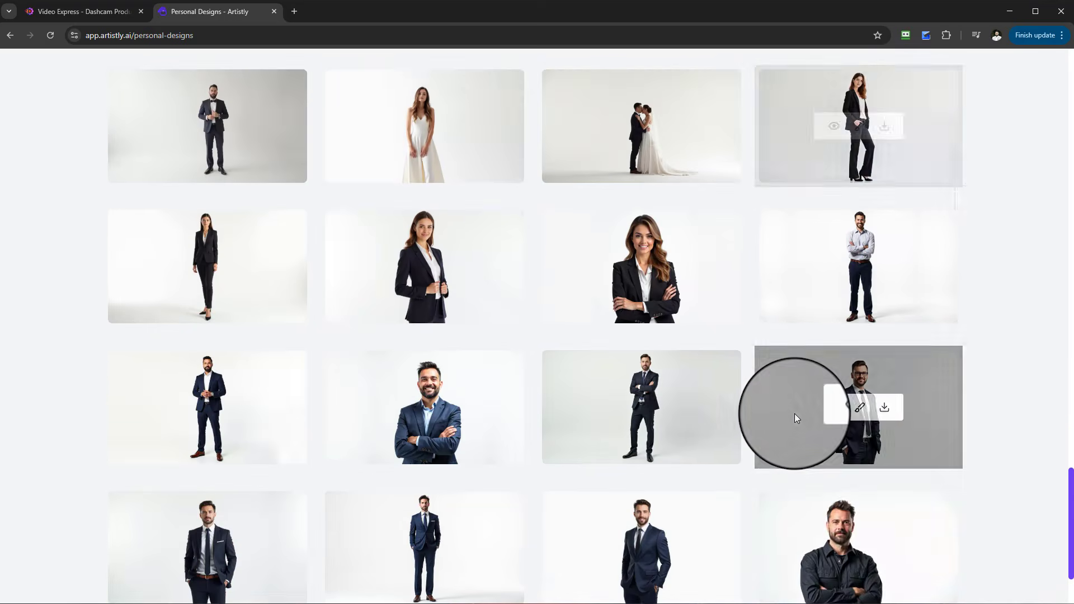
{"action": "scroll", "coordinate": [672, 414], "scroll_direction": "up", "scroll_amount": 20}
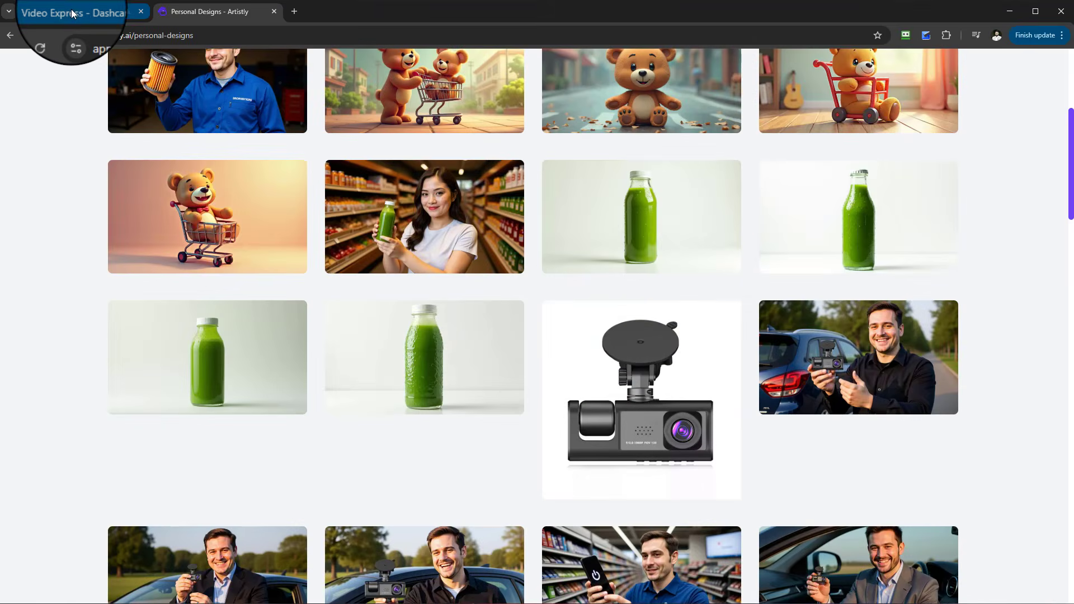
{"action": "left_click", "coordinate": [72, 12]}
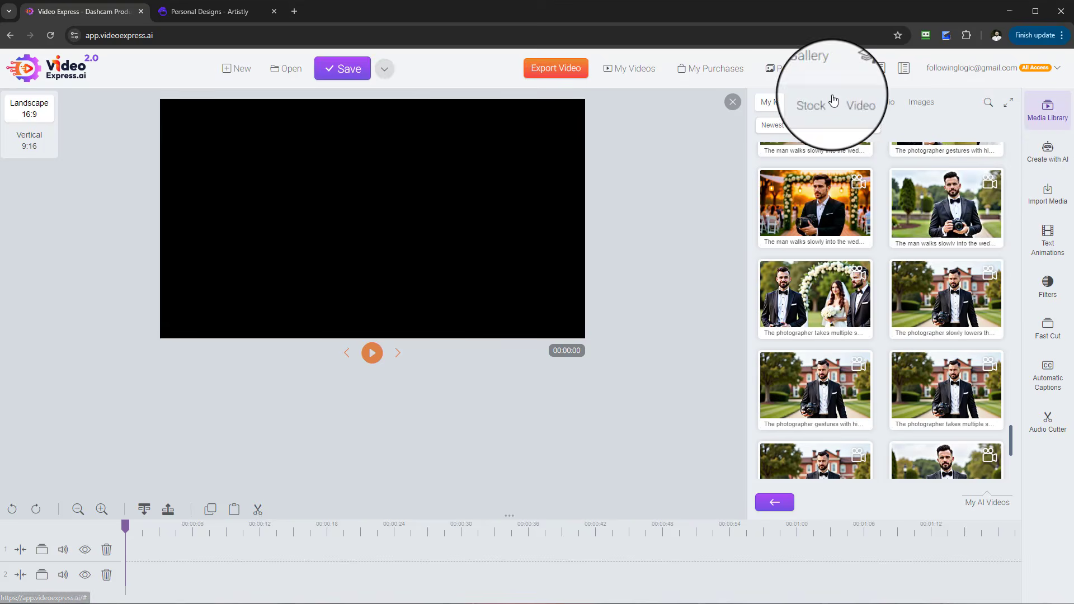
{"action": "left_click", "coordinate": [207, 11]}
{"action": "scroll", "coordinate": [1021, 200], "scroll_direction": "up", "scroll_amount": 5}
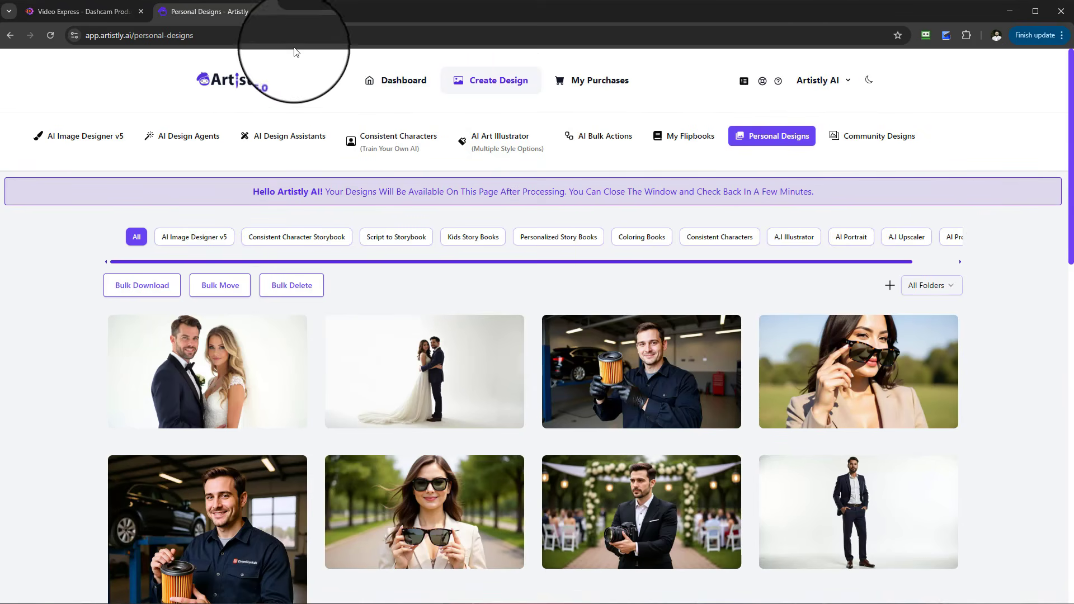
- Return to Video Express and open the Import from Artistly media panel
{"action": "left_click", "coordinate": [78, 11]}
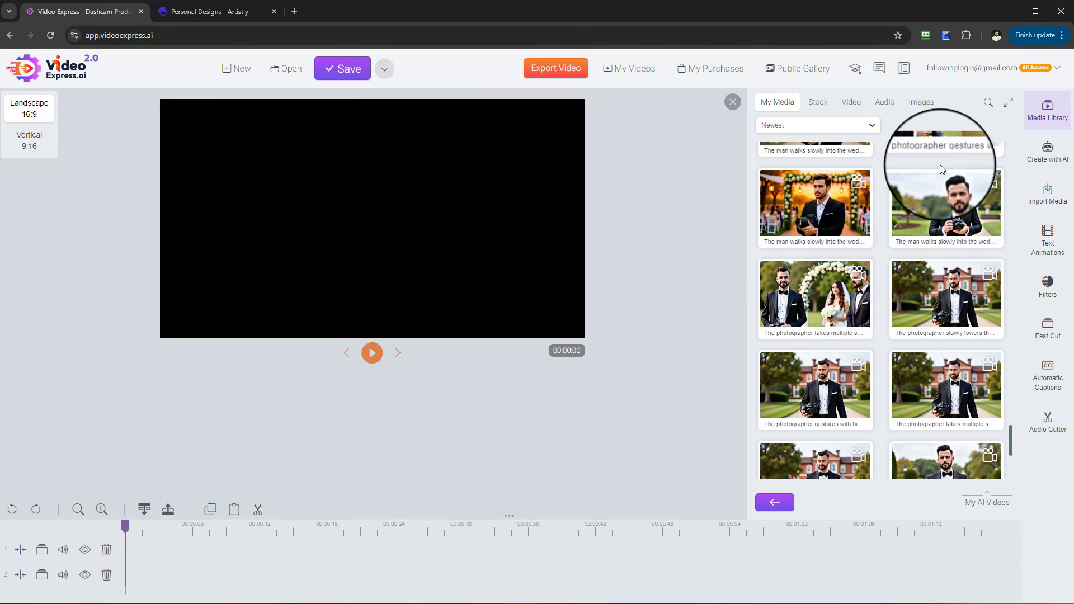
{"action": "left_click", "coordinate": [1062, 209]}
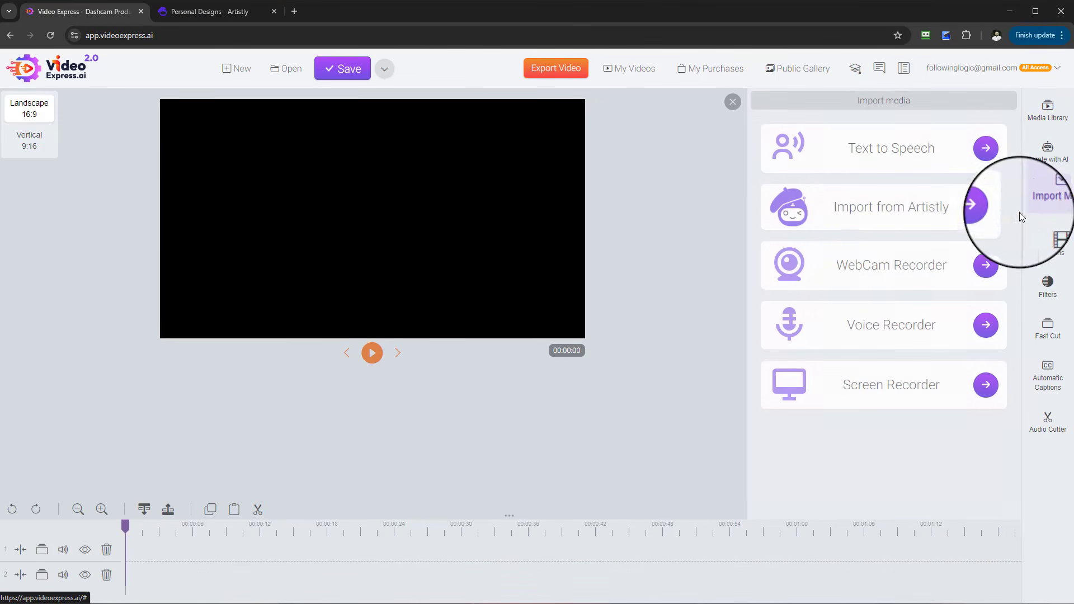
{"action": "left_click", "coordinate": [987, 212]}
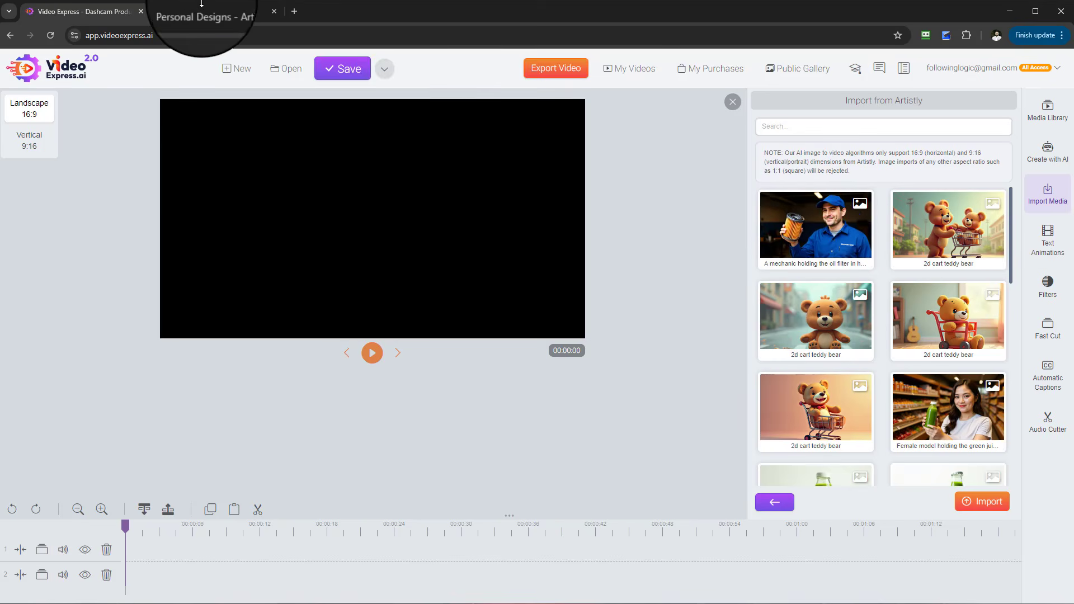
- Open Artistly's AI Image Designer v5 and check its aspect ratio options
{"action": "left_click", "coordinate": [201, 11]}
{"action": "left_click", "coordinate": [79, 137]}
{"action": "left_click", "coordinate": [195, 280]}
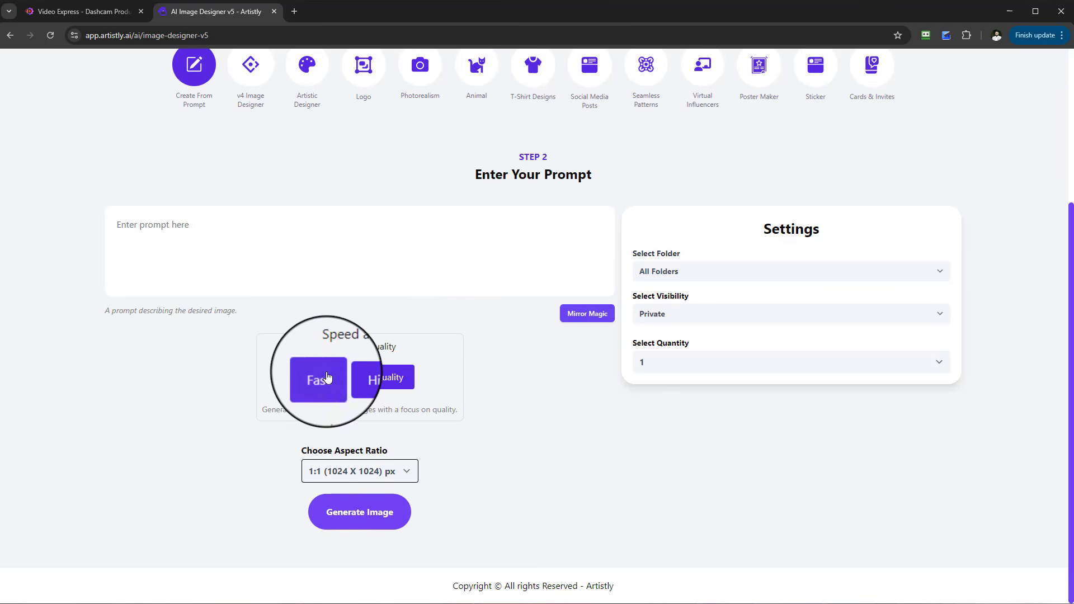
{"action": "left_click", "coordinate": [364, 471]}
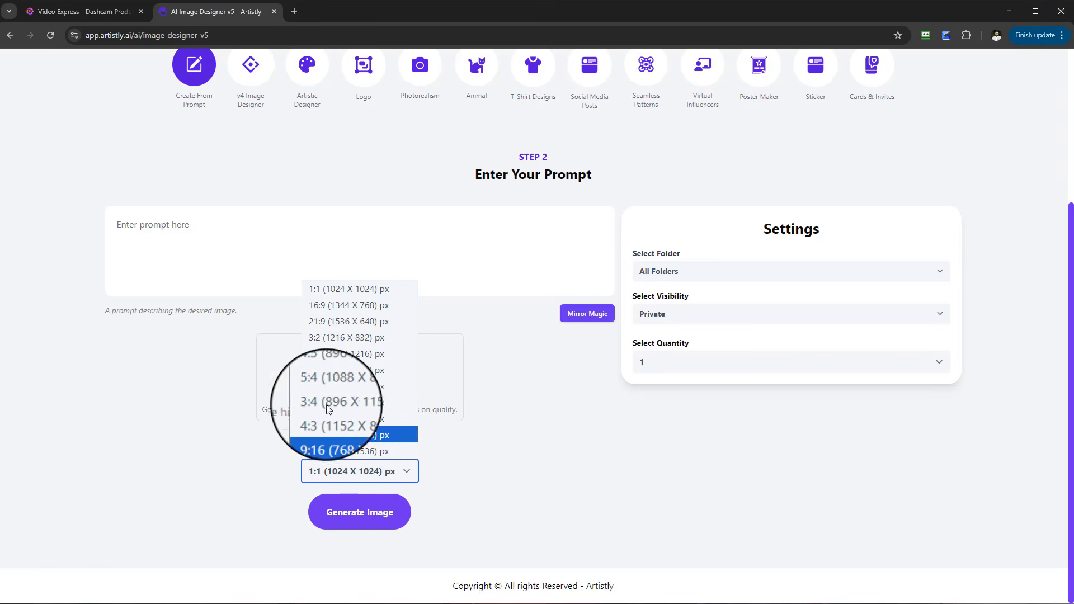
- Back in Video Express, open the Create From Prompt dialog under Create with AI and close it
{"action": "left_click", "coordinate": [84, 11]}
{"action": "scroll", "coordinate": [954, 336], "scroll_direction": "down", "scroll_amount": 5}
{"action": "scroll", "coordinate": [968, 433], "scroll_direction": "down", "scroll_amount": 6}
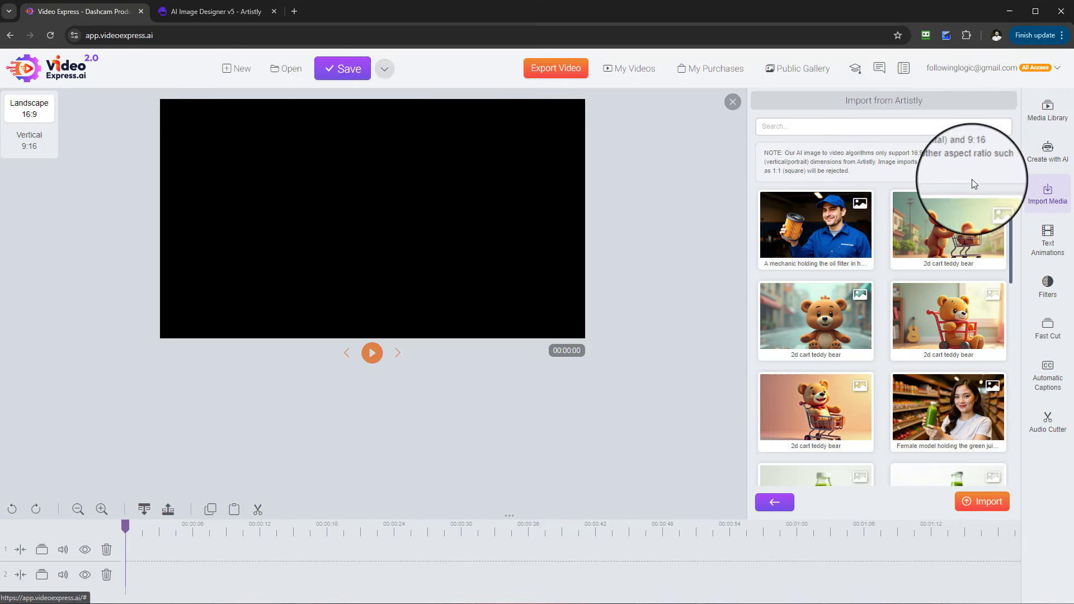
{"action": "left_click", "coordinate": [1059, 164]}
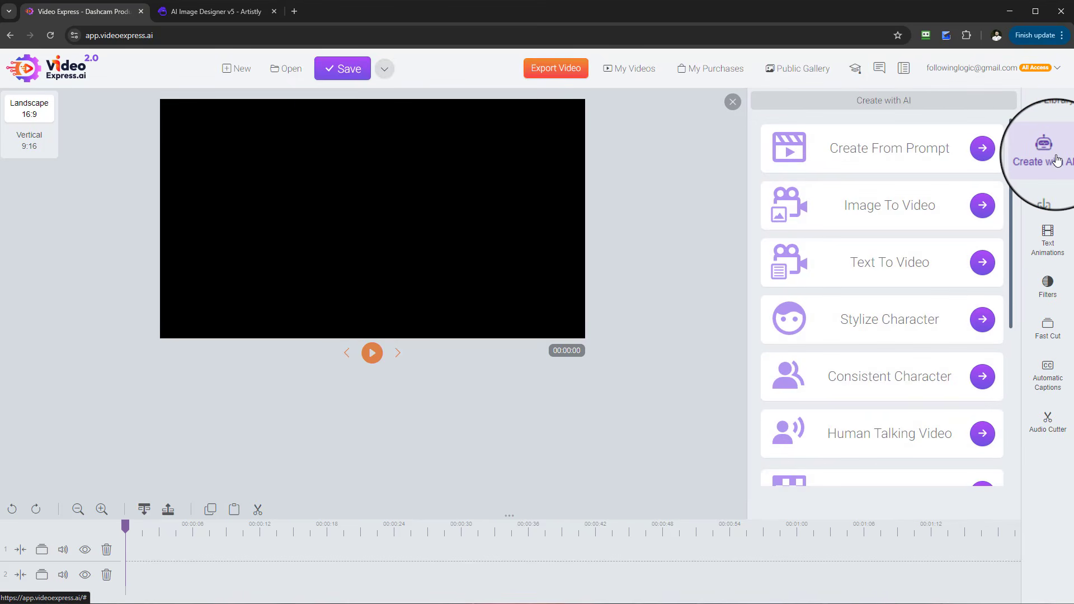
{"action": "left_click", "coordinate": [983, 148]}
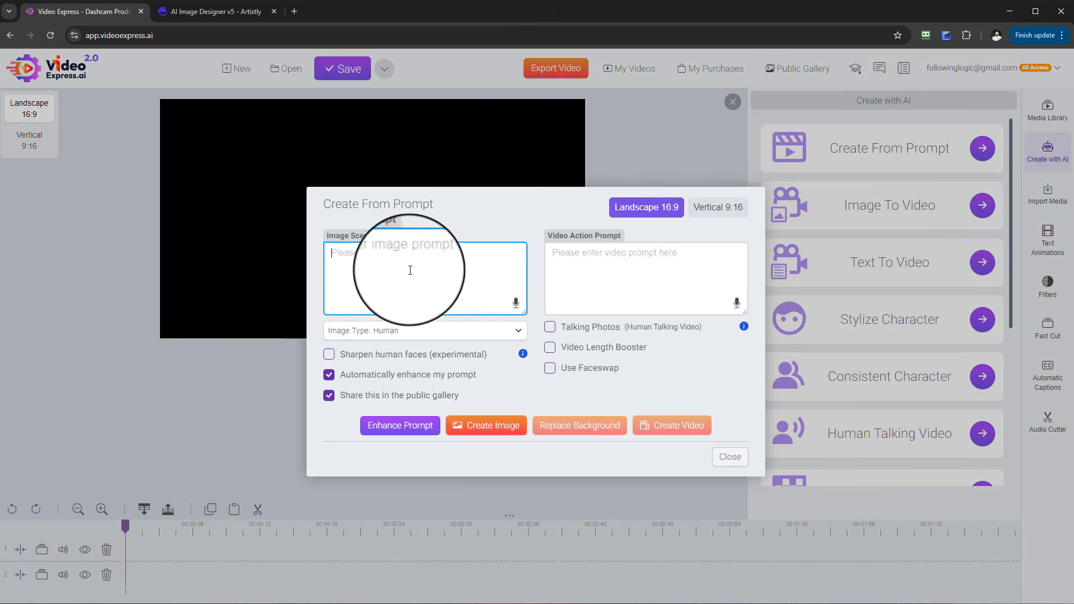
{"action": "left_click", "coordinate": [730, 456]}
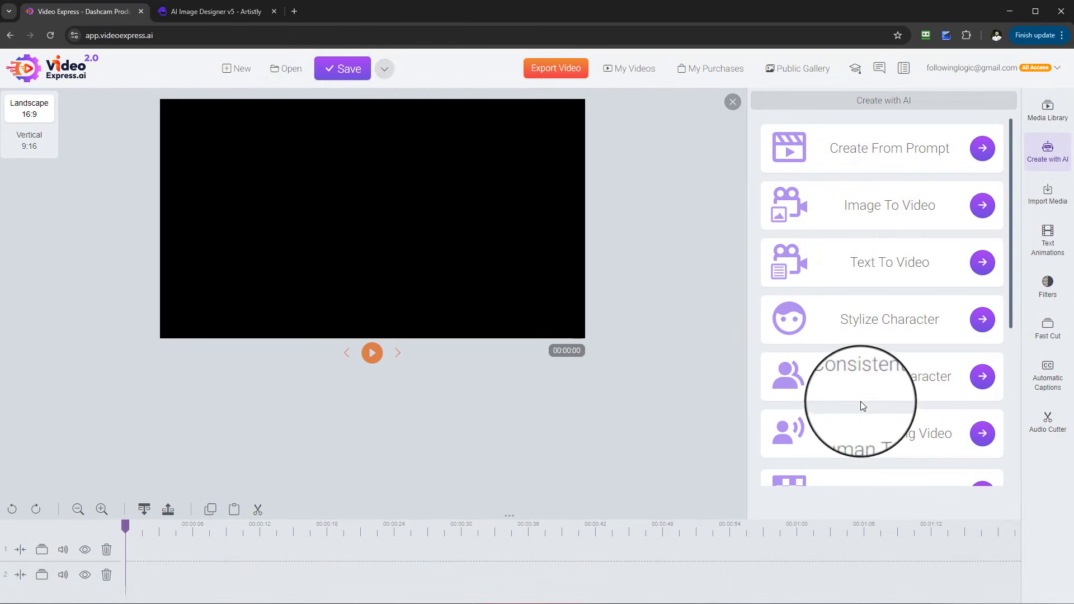
{"action": "left_click", "coordinate": [234, 12]}
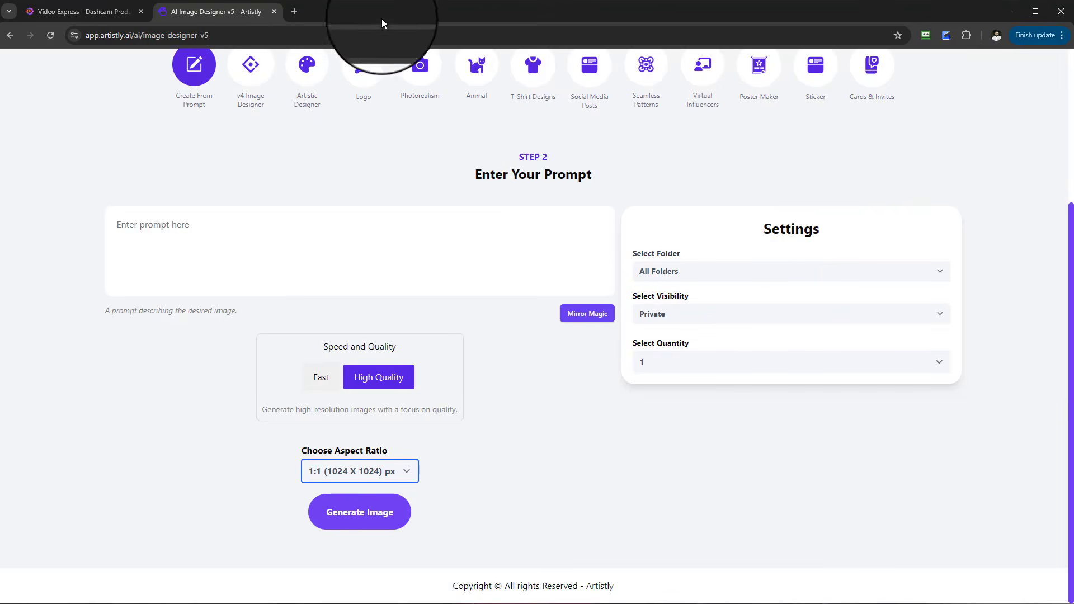
{"action": "scroll", "coordinate": [774, 135], "scroll_direction": "up", "scroll_amount": 4}
{"action": "left_click", "coordinate": [781, 140]}
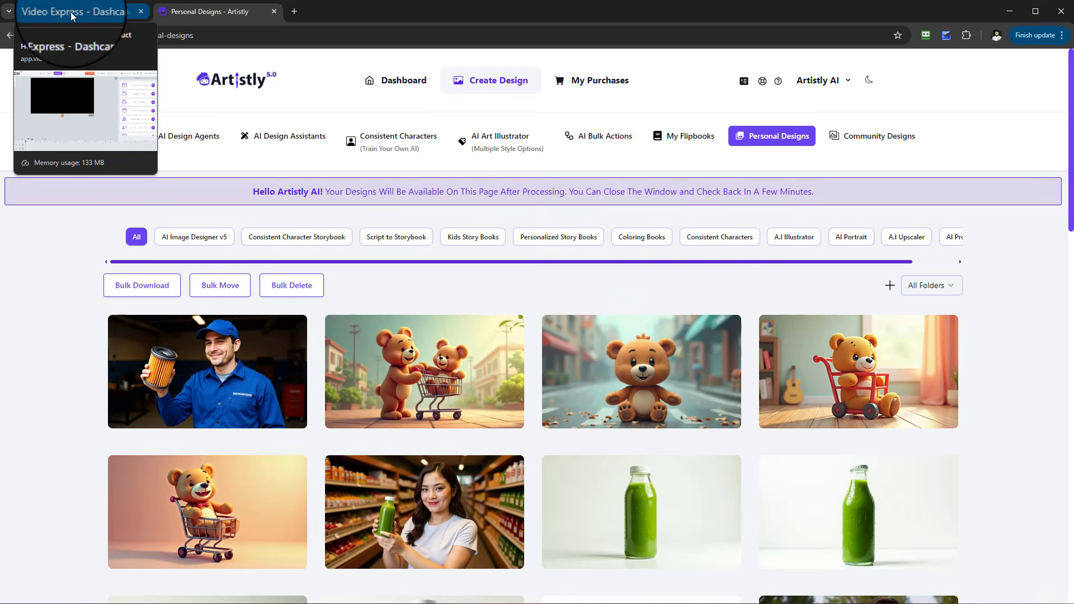
{"action": "left_click", "coordinate": [71, 16]}
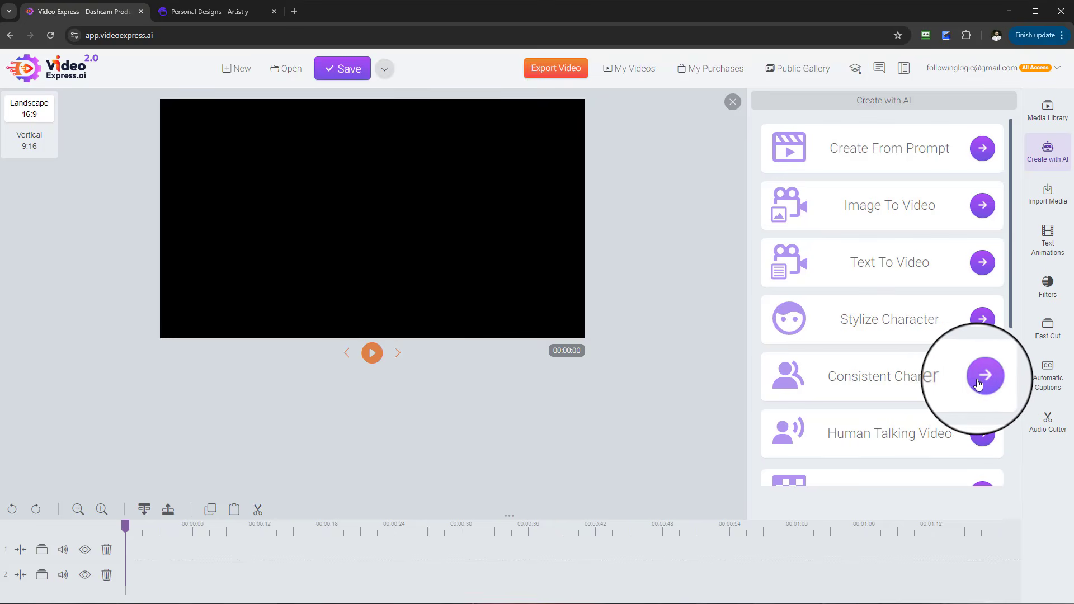
- Open the Consistent Character dialog and set the reference photo type to 2D
{"action": "left_click", "coordinate": [978, 385]}
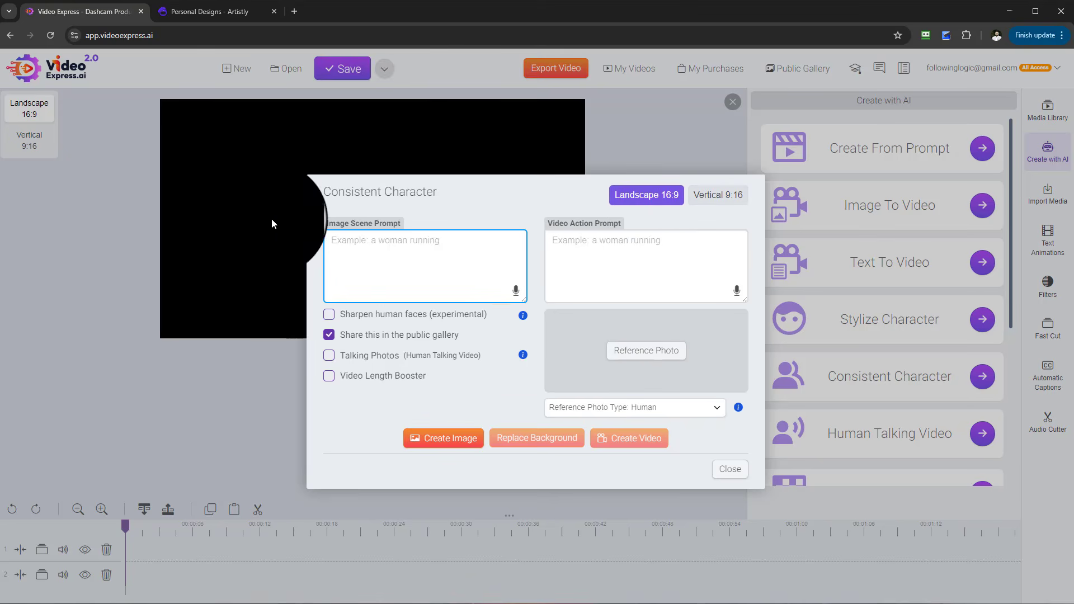
{"action": "left_click_drag", "start_coordinate": [326, 224], "coordinate": [410, 226]}
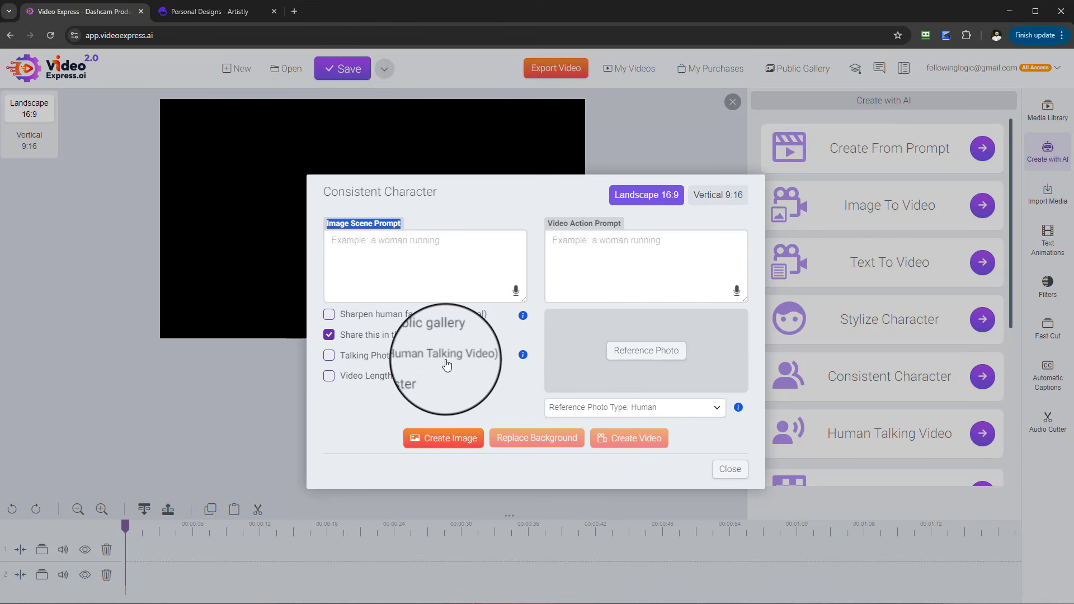
{"action": "mouse_move", "coordinate": [526, 358]}
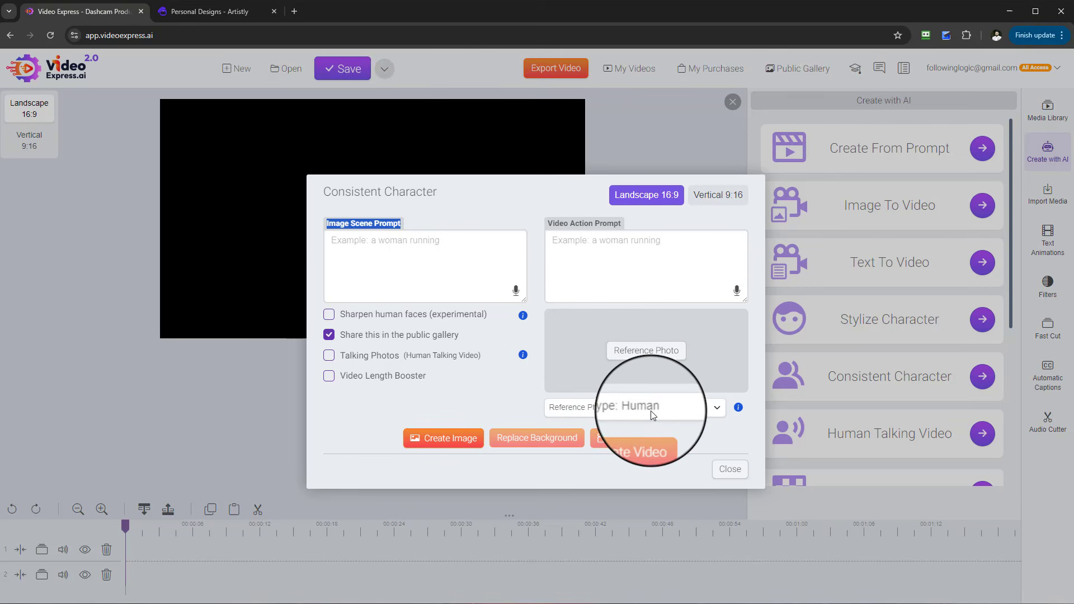
{"action": "left_click", "coordinate": [719, 411]}
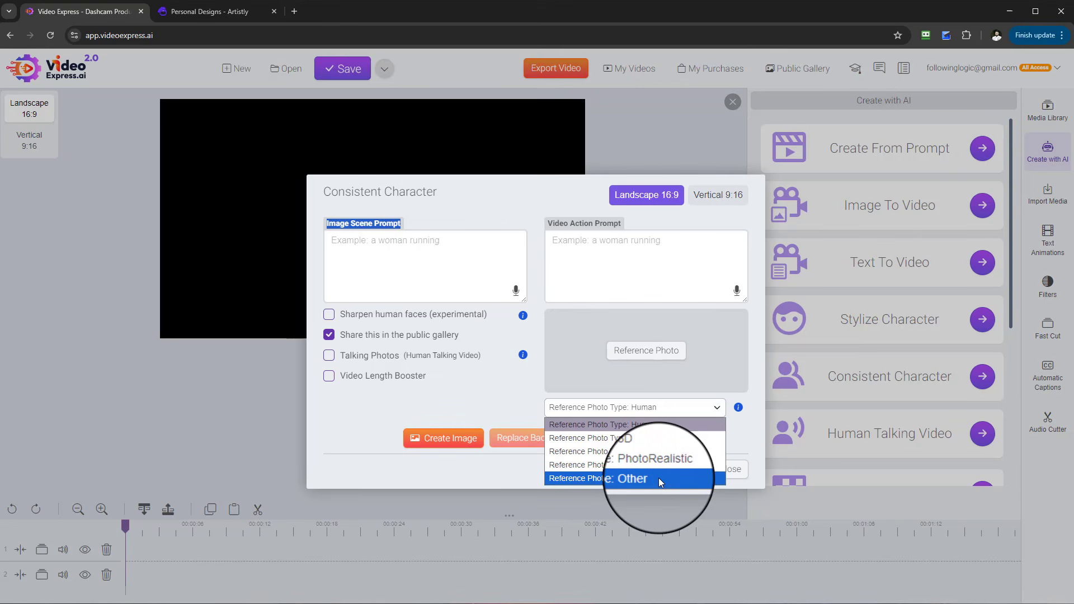
{"action": "left_click", "coordinate": [651, 439]}
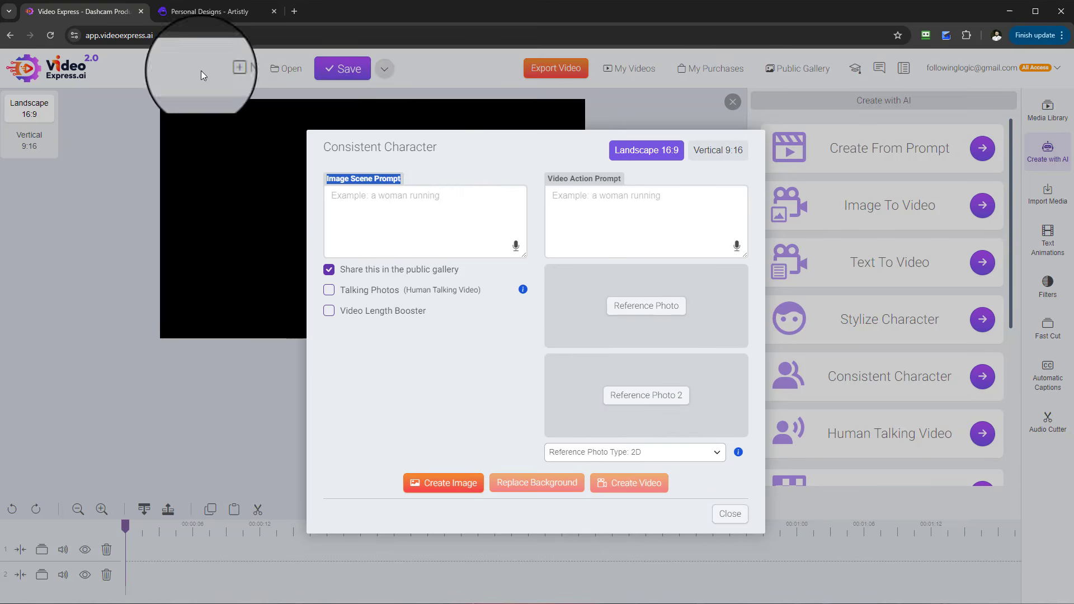
- Switch to Artistly and scroll through the Personal Designs gallery for product images
{"action": "left_click", "coordinate": [203, 15]}
{"action": "scroll", "coordinate": [763, 444], "scroll_direction": "down", "scroll_amount": 5}
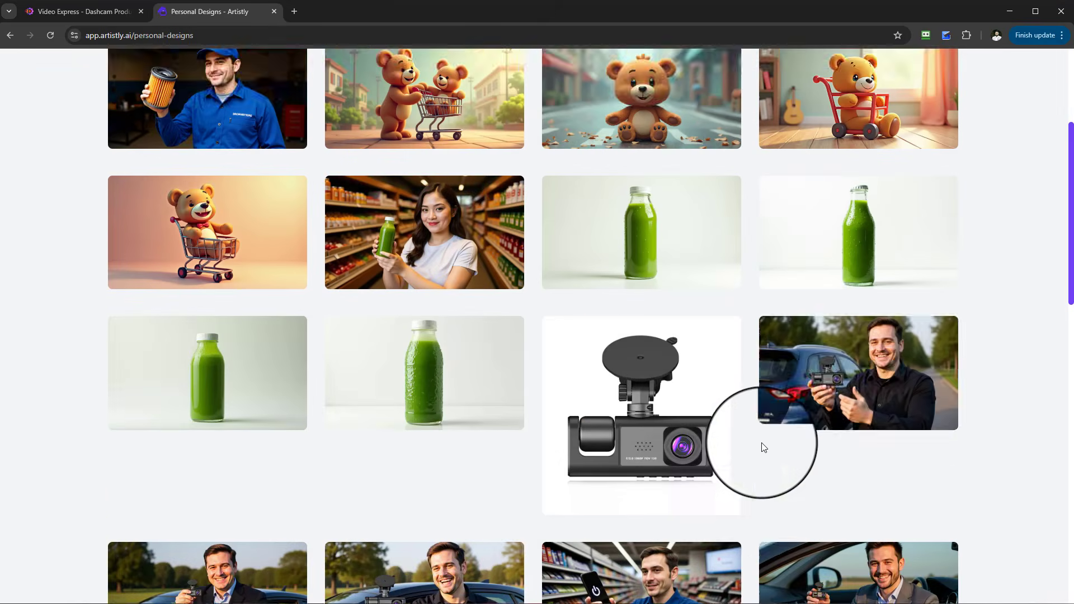
{"action": "scroll", "coordinate": [682, 406], "scroll_direction": "up", "scroll_amount": 3}
{"action": "scroll", "coordinate": [643, 386], "scroll_direction": "down", "scroll_amount": 1}
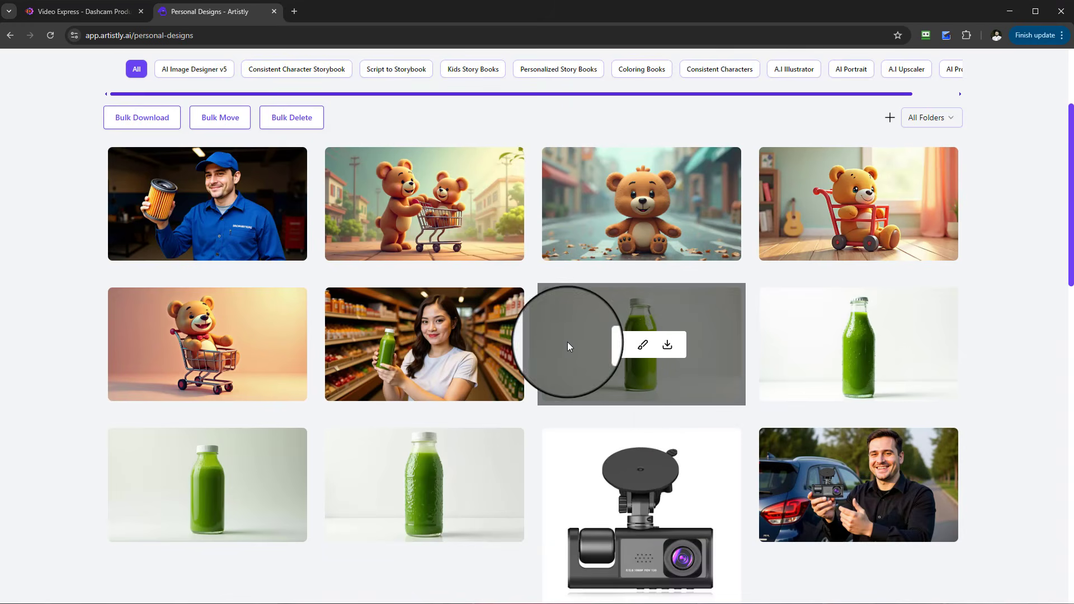
{"action": "scroll", "coordinate": [744, 358], "scroll_direction": "down", "scroll_amount": 4}
{"action": "scroll", "coordinate": [754, 397], "scroll_direction": "down", "scroll_amount": 9}
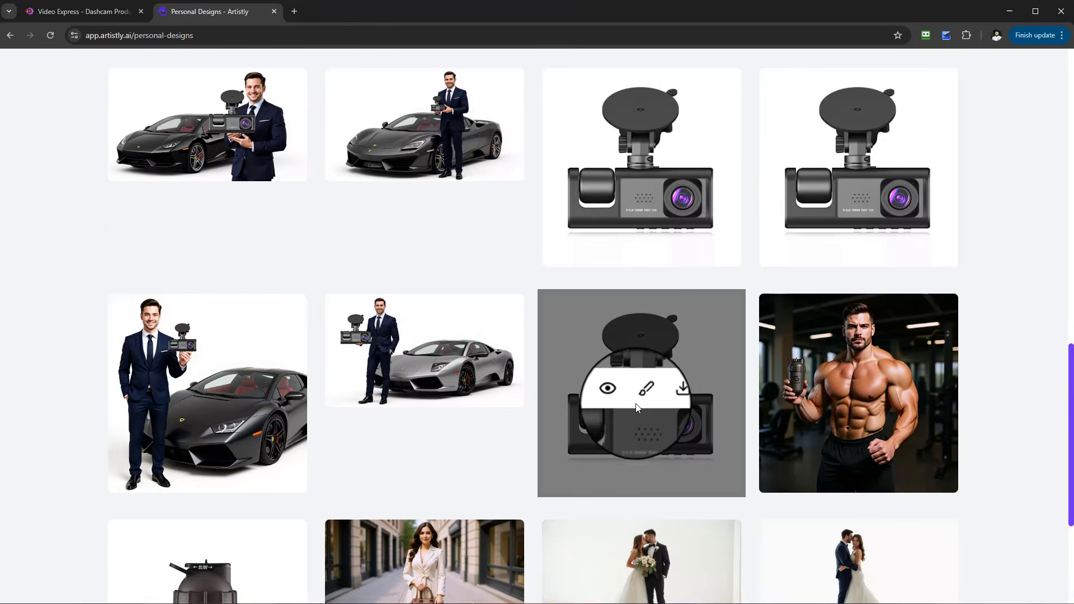
{"action": "scroll", "coordinate": [637, 403], "scroll_direction": "down", "scroll_amount": 4}
{"action": "left_click", "coordinate": [547, 534]}
{"action": "scroll", "coordinate": [240, 232], "scroll_direction": "down", "scroll_amount": 3}
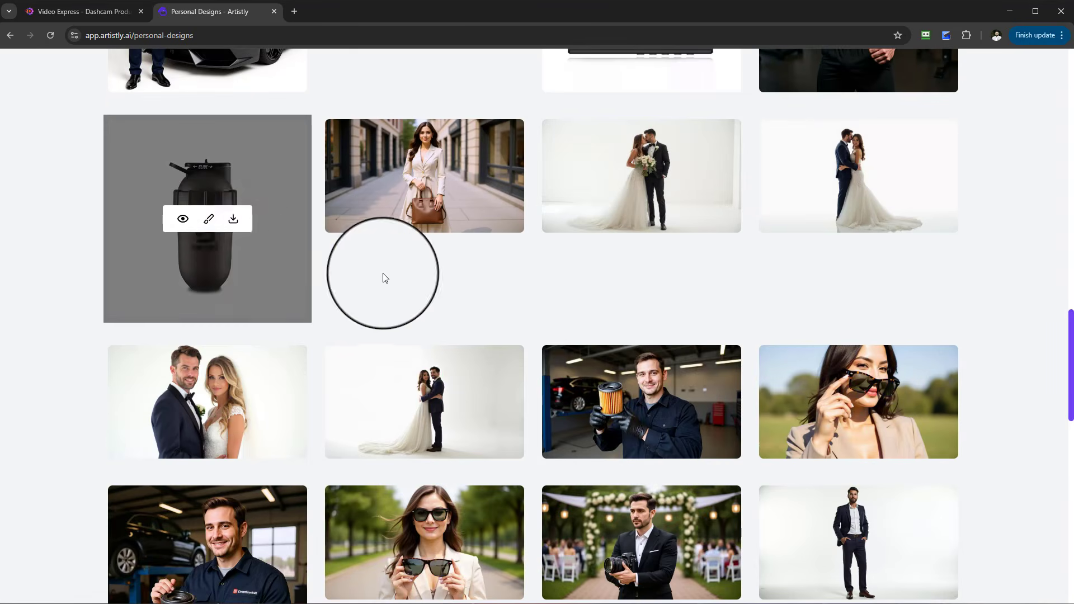
{"action": "scroll", "coordinate": [571, 372], "scroll_direction": "down", "scroll_amount": 15}
{"action": "left_click", "coordinate": [533, 537]}
{"action": "scroll", "coordinate": [679, 314], "scroll_direction": "down", "scroll_amount": 10}
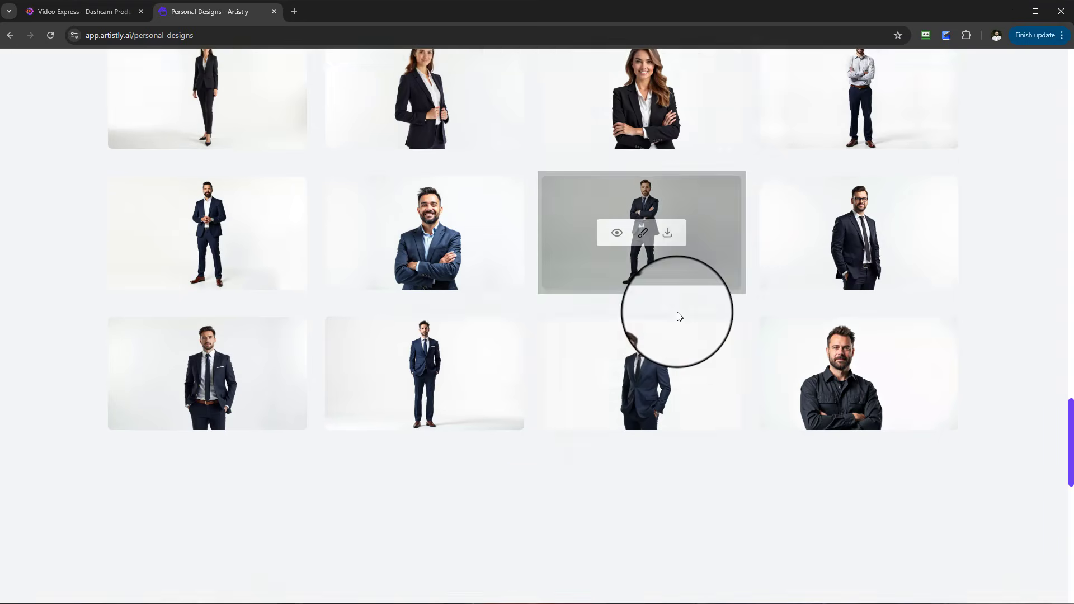
{"action": "scroll", "coordinate": [660, 210], "scroll_direction": "down", "scroll_amount": 2}
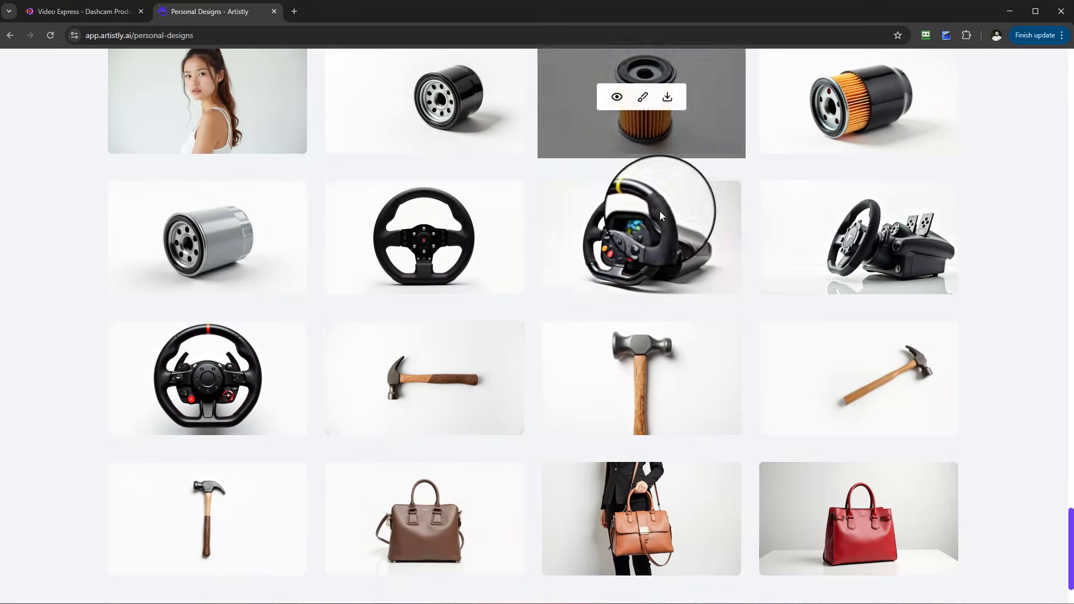
- Load more designs in the Personal Designs gallery and browse the product images
{"action": "scroll", "coordinate": [693, 240], "scroll_direction": "up", "scroll_amount": 1}
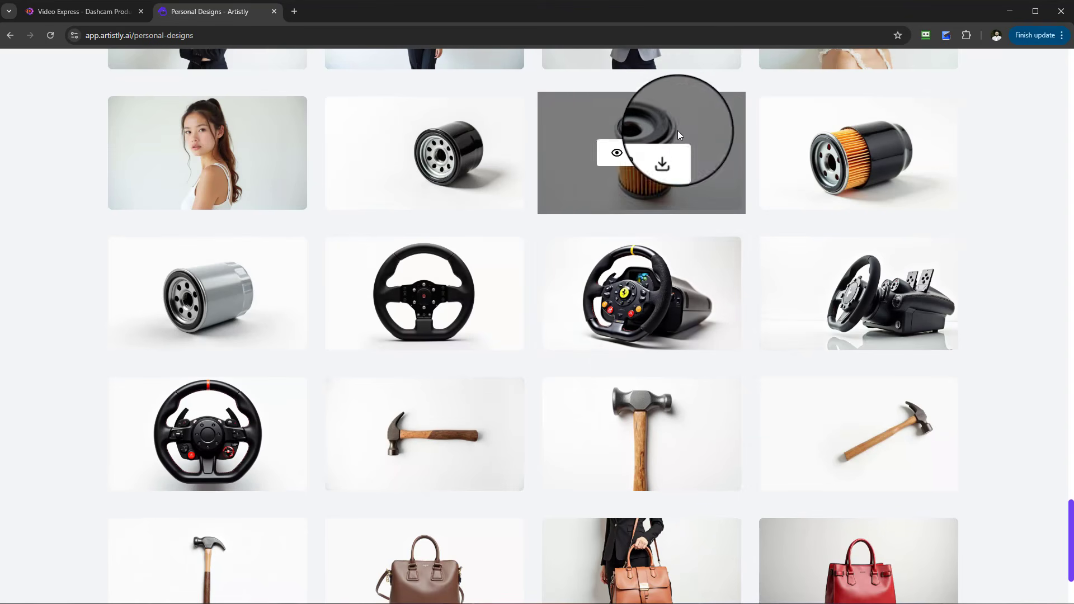
{"action": "scroll", "coordinate": [460, 256], "scroll_direction": "down", "scroll_amount": 1}
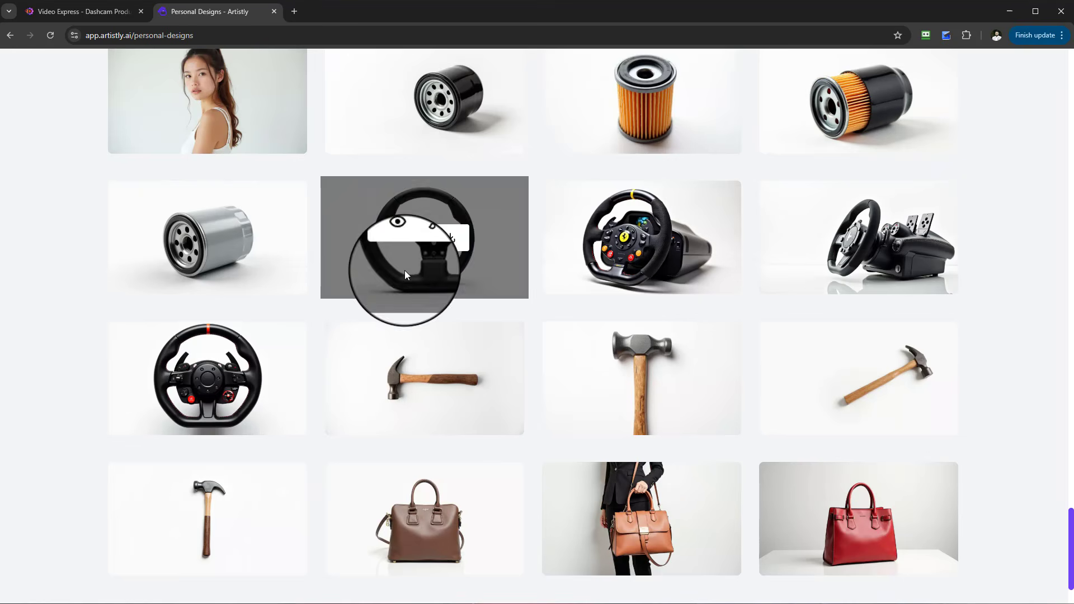
{"action": "scroll", "coordinate": [788, 358], "scroll_direction": "down", "scroll_amount": 2}
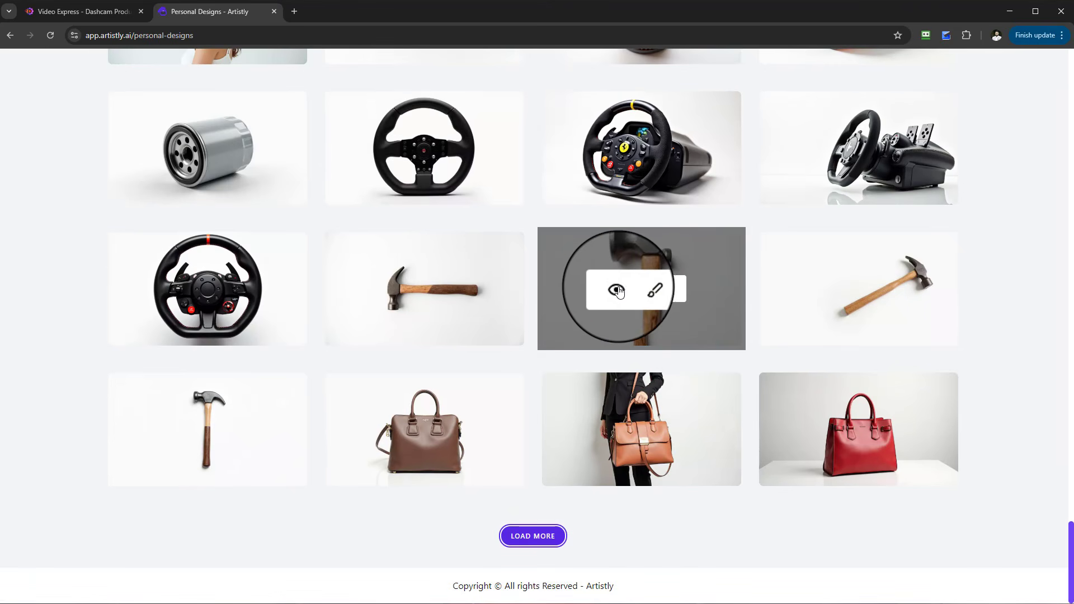
{"action": "left_click", "coordinate": [533, 536]}
{"action": "scroll", "coordinate": [429, 393], "scroll_direction": "down", "scroll_amount": 5}
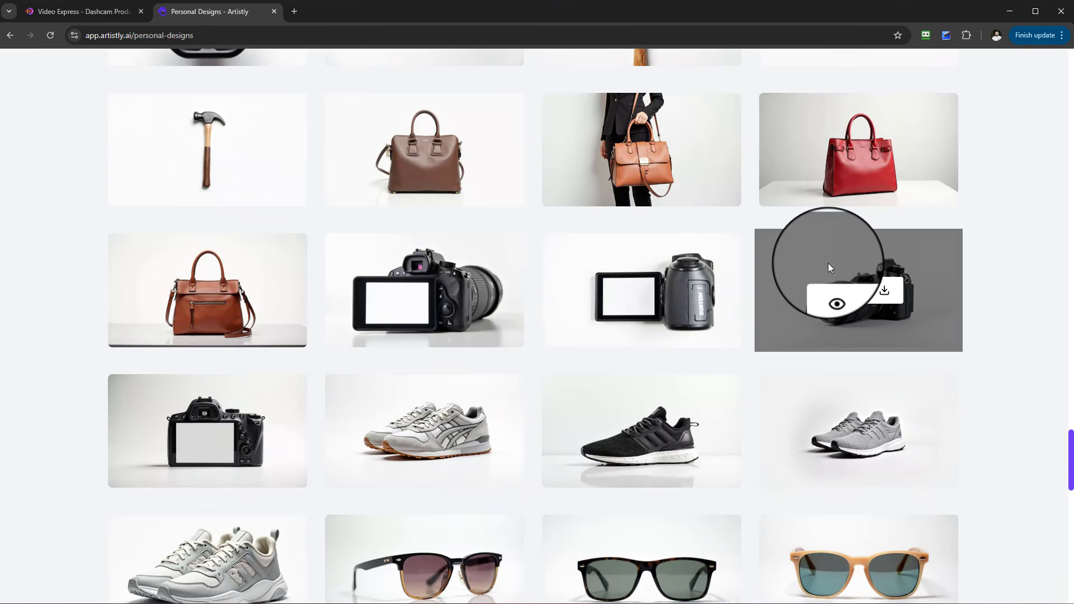
{"action": "scroll", "coordinate": [740, 327], "scroll_direction": "down", "scroll_amount": 4}
{"action": "scroll", "coordinate": [617, 398], "scroll_direction": "down", "scroll_amount": 4}
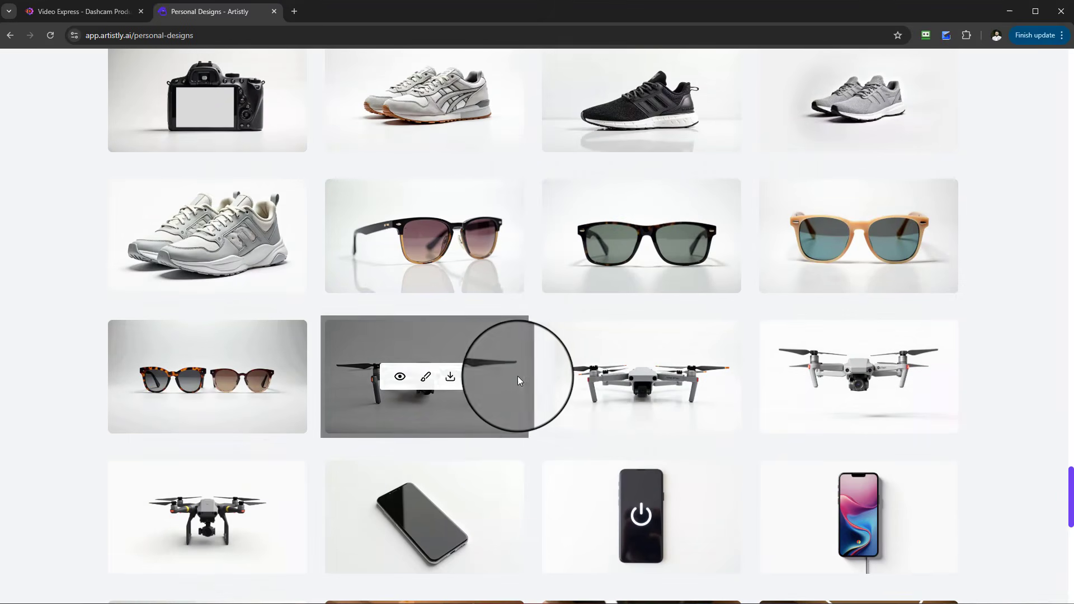
{"action": "scroll", "coordinate": [480, 387], "scroll_direction": "up", "scroll_amount": 4}
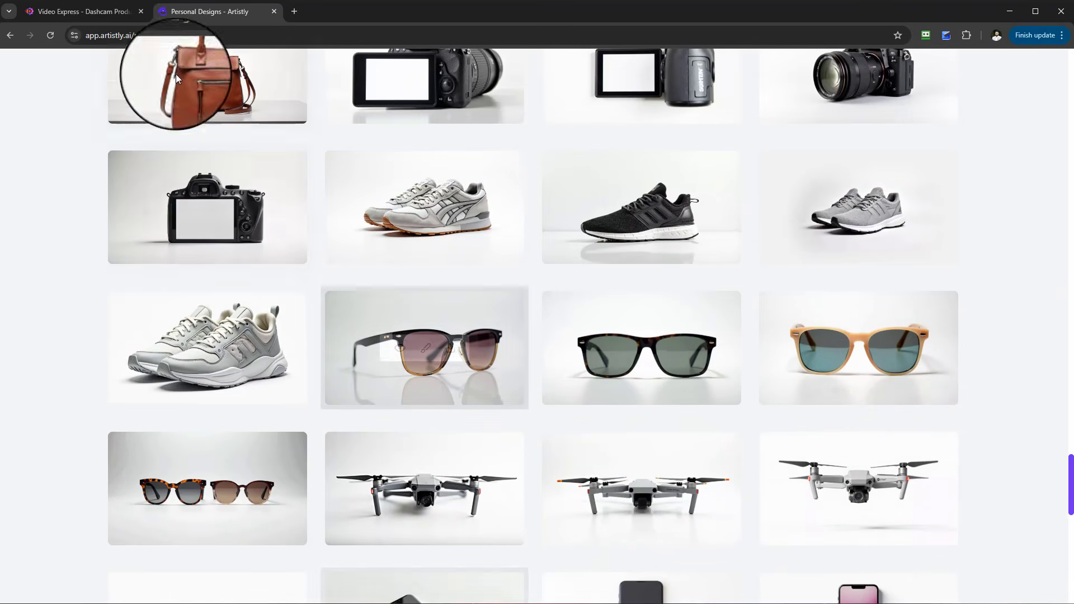
- Return to Video Express, close the Consistent Character dialog and open the media library
{"action": "left_click", "coordinate": [82, 14]}
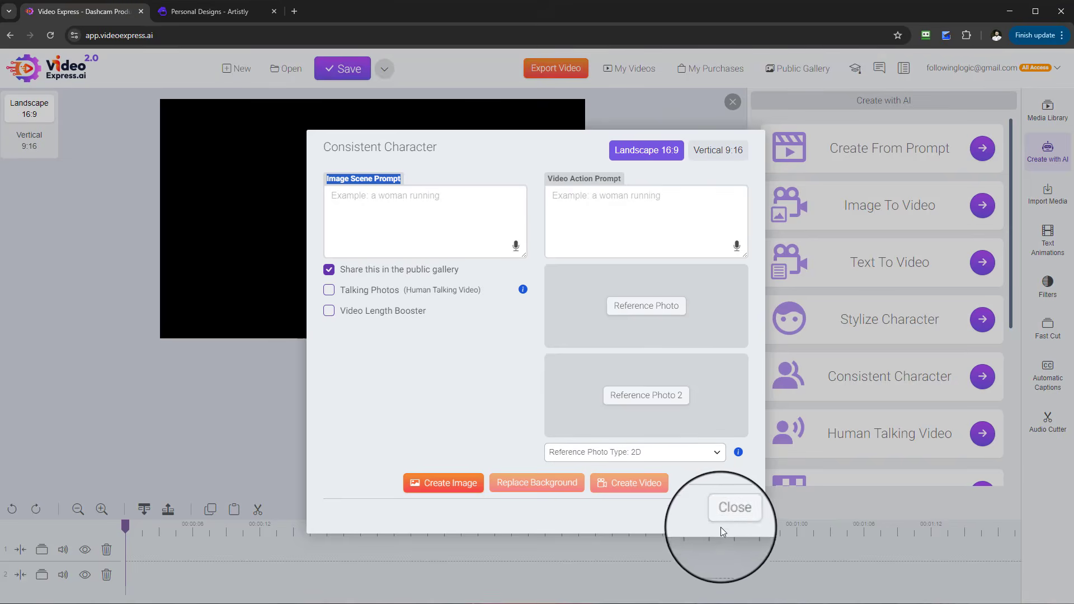
{"action": "left_click", "coordinate": [733, 508]}
{"action": "left_click", "coordinate": [1044, 118]}
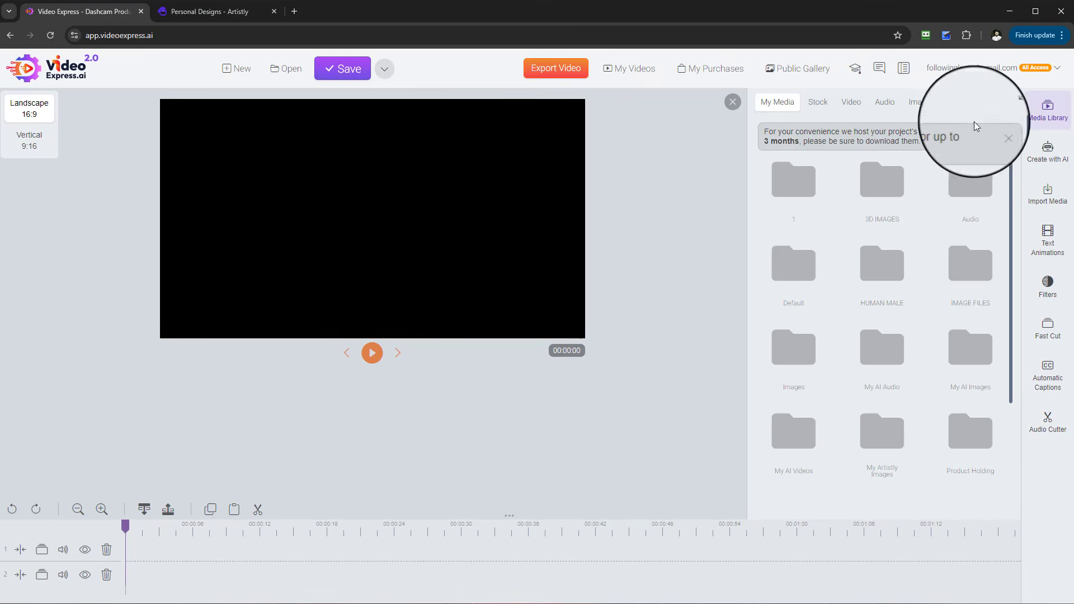
- Browse the My Artistly Images and Product Holding folders in the media library
{"action": "left_click", "coordinate": [1055, 203]}
{"action": "left_click", "coordinate": [1038, 130]}
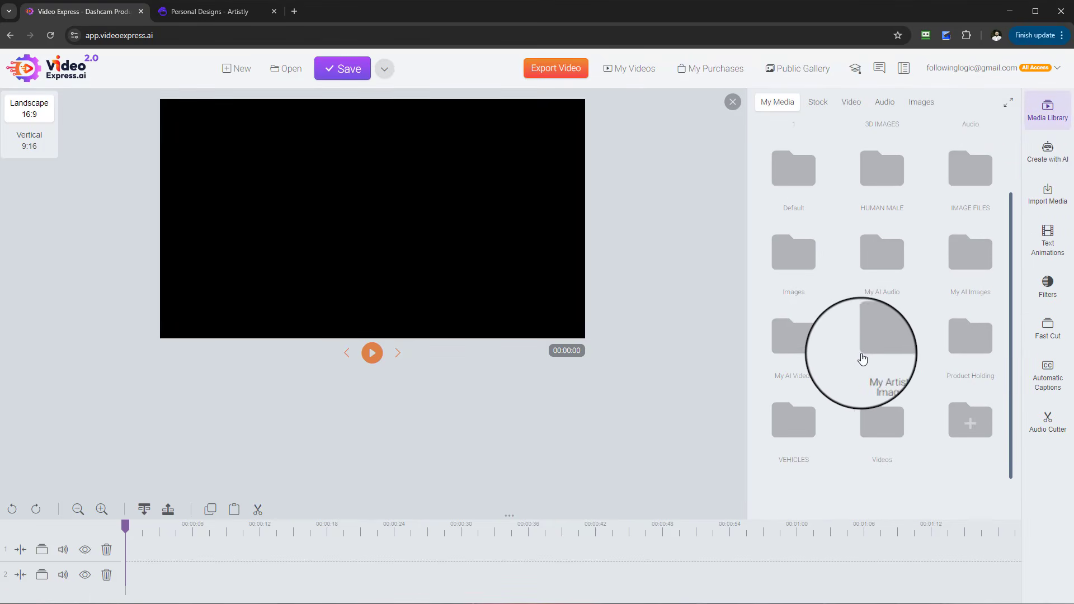
{"action": "left_click", "coordinate": [864, 344]}
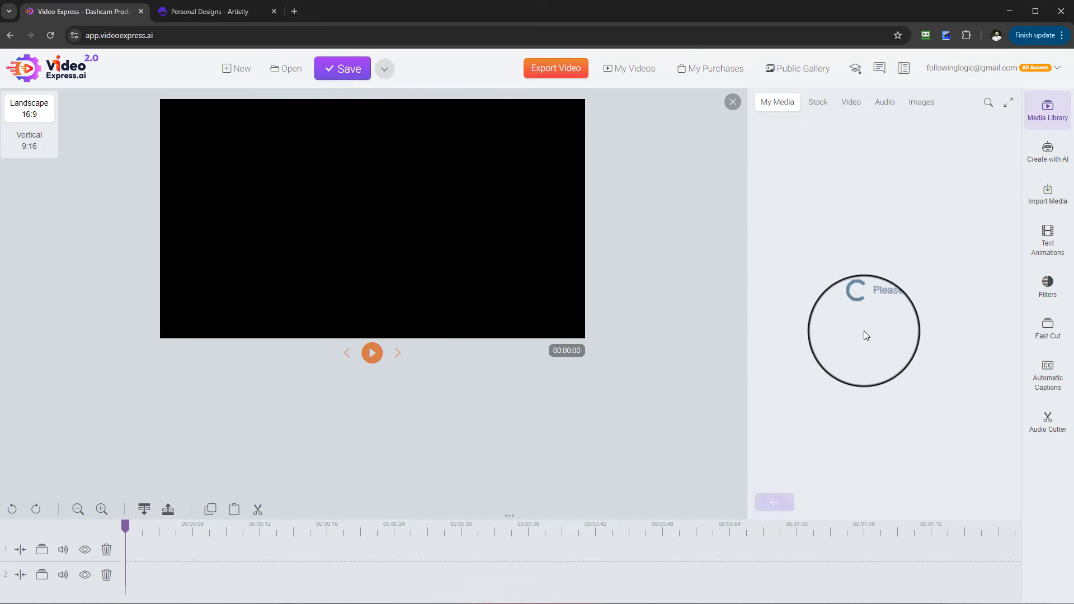
{"action": "scroll", "coordinate": [887, 336], "scroll_direction": "down", "scroll_amount": 8}
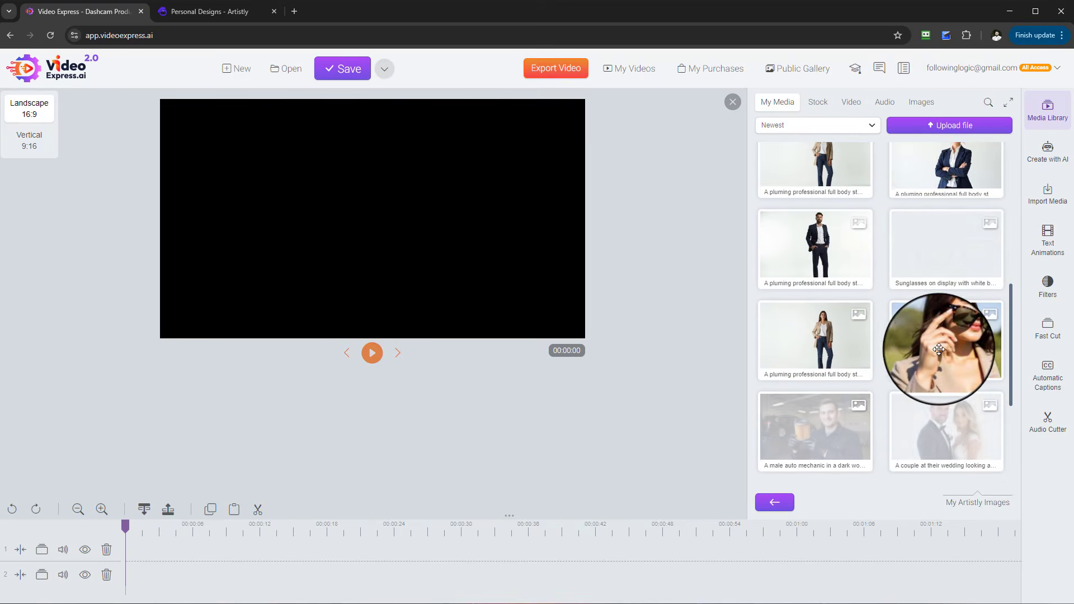
{"action": "scroll", "coordinate": [940, 341], "scroll_direction": "up", "scroll_amount": 6}
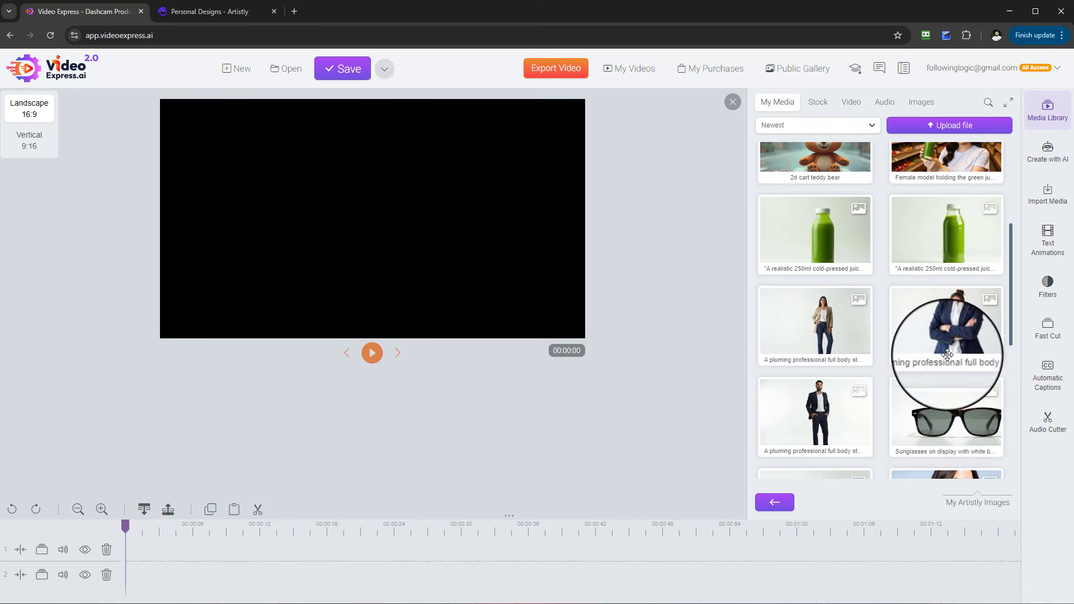
{"action": "left_click", "coordinate": [1049, 114]}
{"action": "left_click", "coordinate": [1050, 119]}
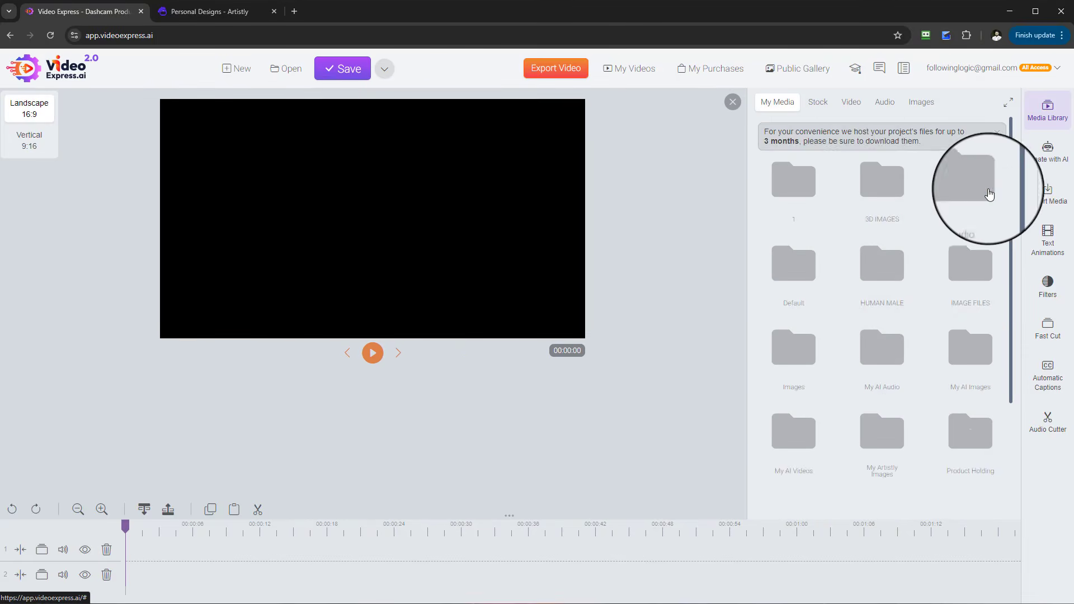
{"action": "scroll", "coordinate": [967, 314], "scroll_direction": "down", "scroll_amount": 3}
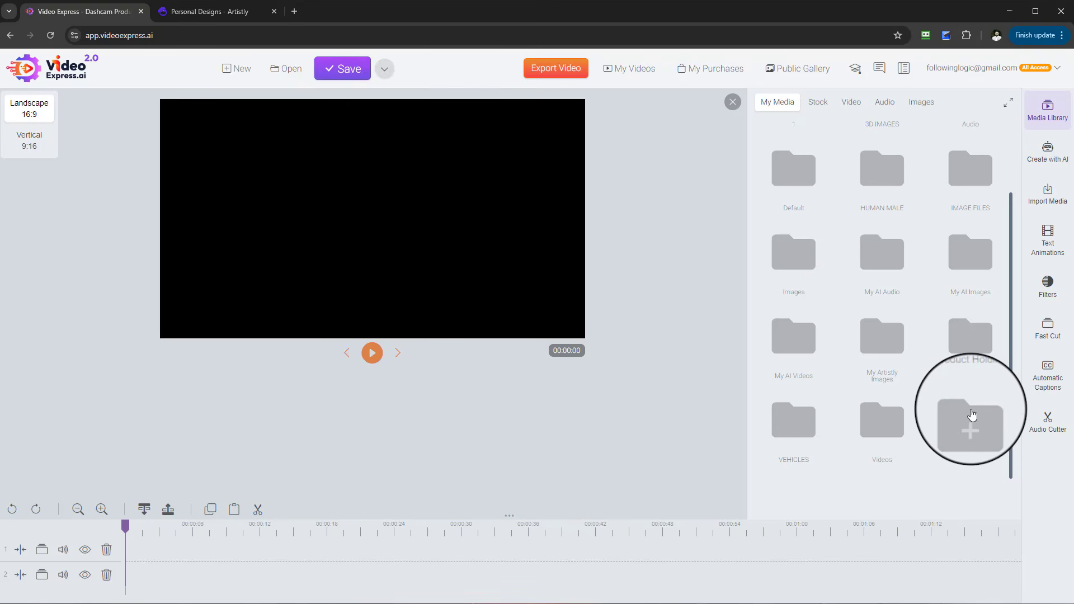
{"action": "scroll", "coordinate": [972, 417], "scroll_direction": "up", "scroll_amount": 2}
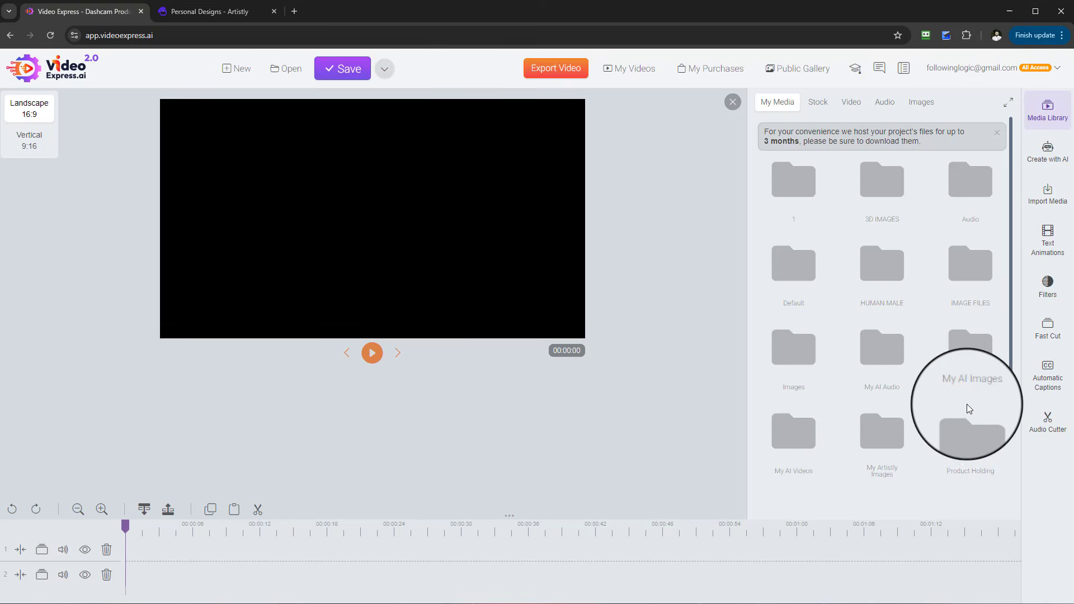
{"action": "scroll", "coordinate": [967, 404], "scroll_direction": "down", "scroll_amount": 2}
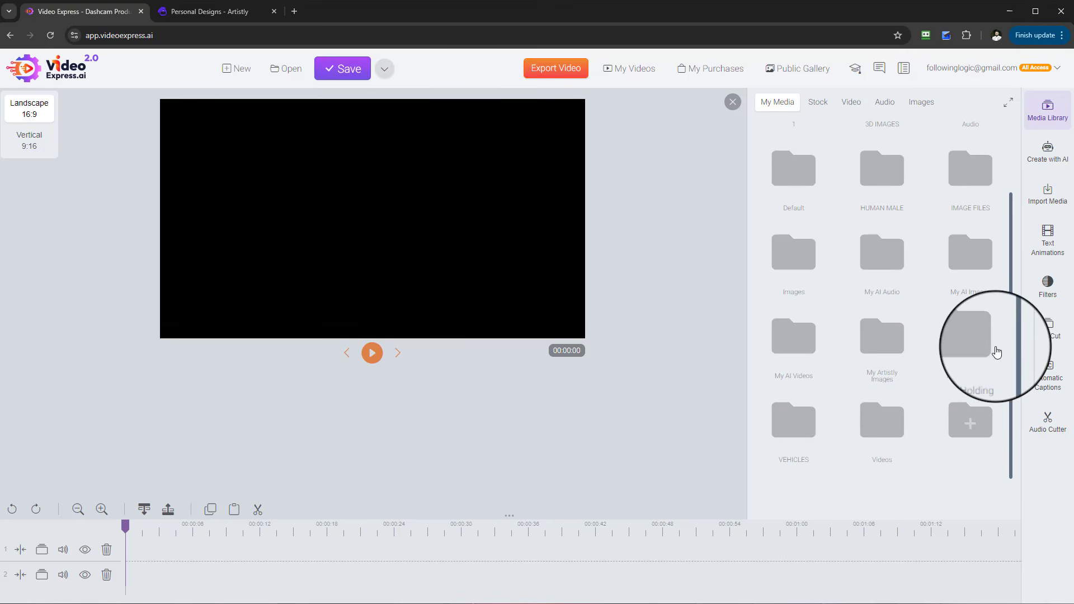
{"action": "left_click", "coordinate": [966, 380]}
{"action": "scroll", "coordinate": [896, 344], "scroll_direction": "down", "scroll_amount": 1}
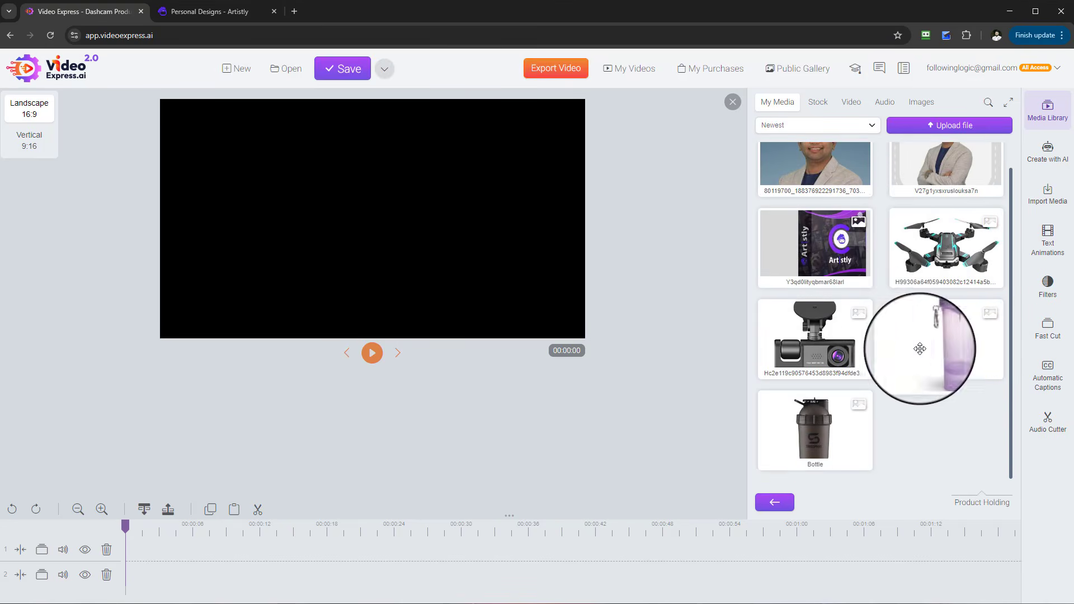
- Preview the bottle and drone images in the Product Holding folder
{"action": "right_click", "coordinate": [829, 439]}
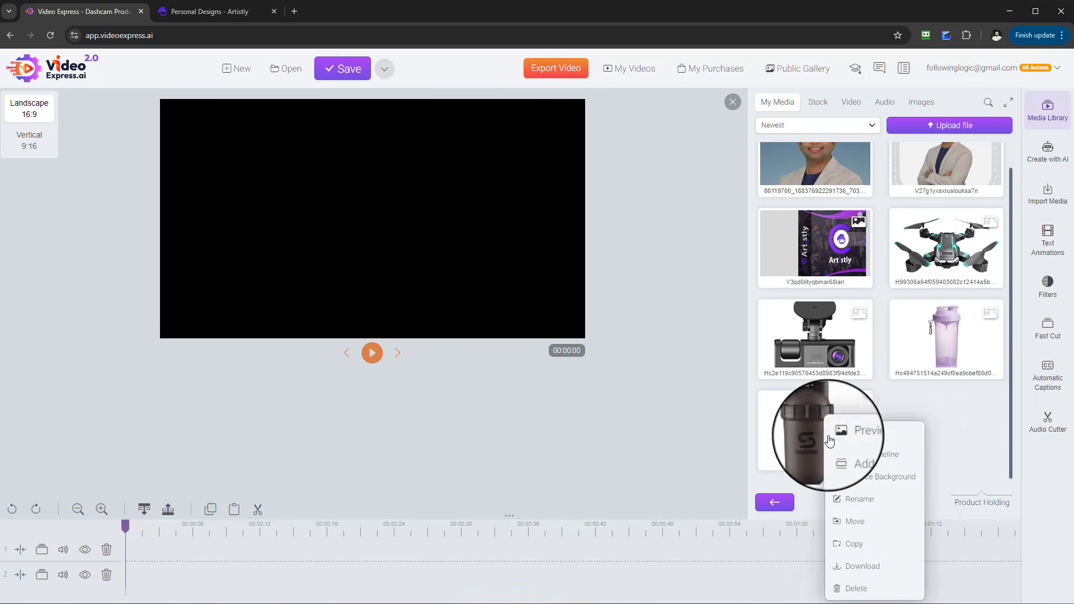
{"action": "left_click", "coordinate": [852, 431]}
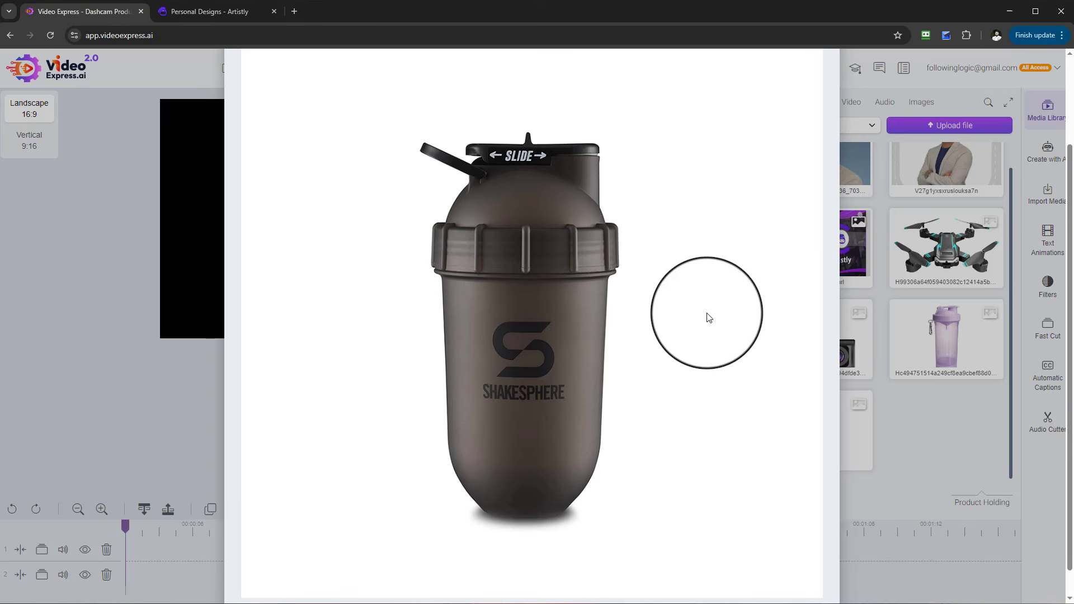
{"action": "scroll", "coordinate": [819, 245], "scroll_direction": "up", "scroll_amount": 1}
{"action": "scroll", "coordinate": [821, 249], "scroll_direction": "down", "scroll_amount": 2}
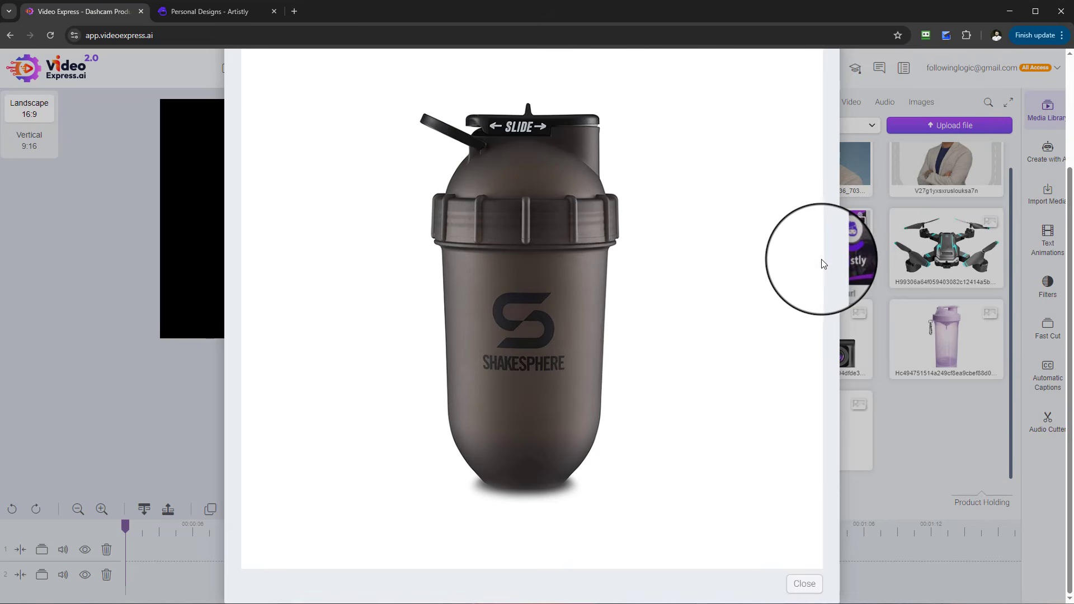
{"action": "left_click", "coordinate": [806, 584]}
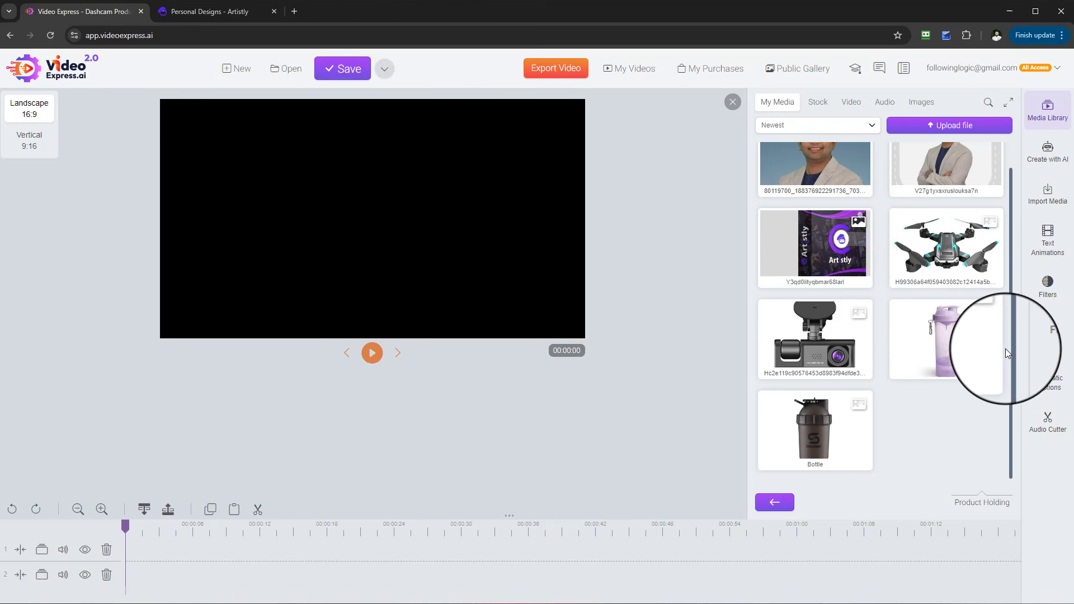
{"action": "right_click", "coordinate": [944, 260]}
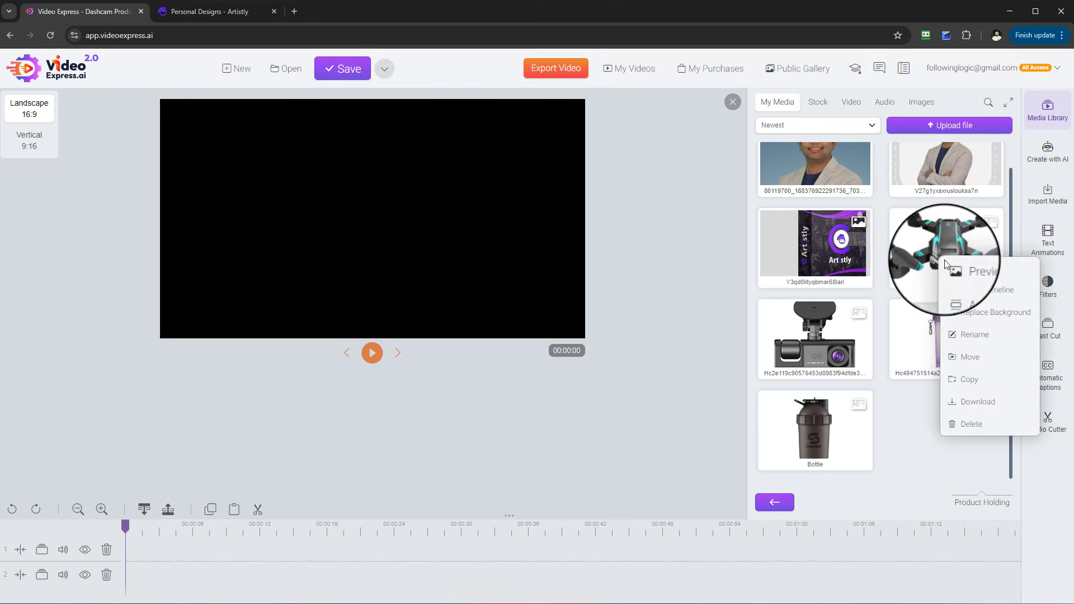
{"action": "left_click", "coordinate": [958, 270]}
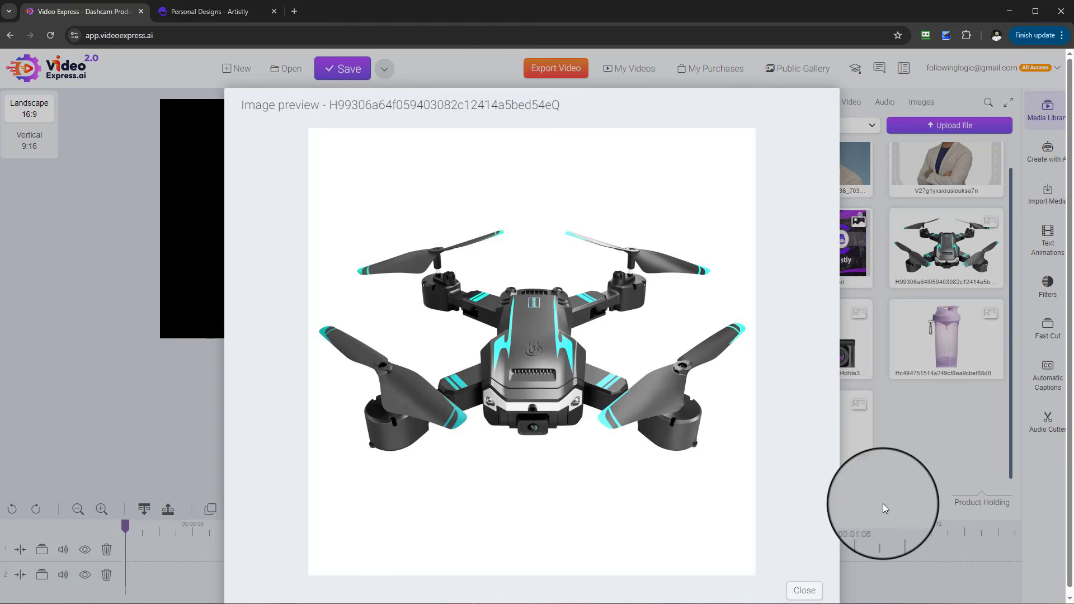
{"action": "left_click", "coordinate": [806, 590]}
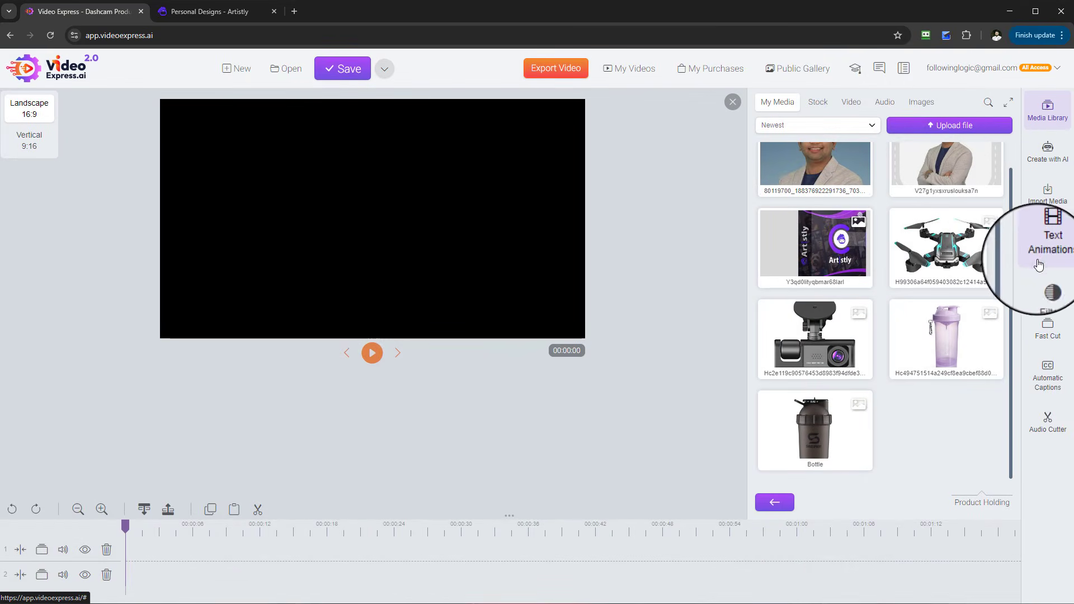
- Open the Consistent Character generator again and set the reference photo type to 2D
{"action": "left_click", "coordinate": [1048, 161]}
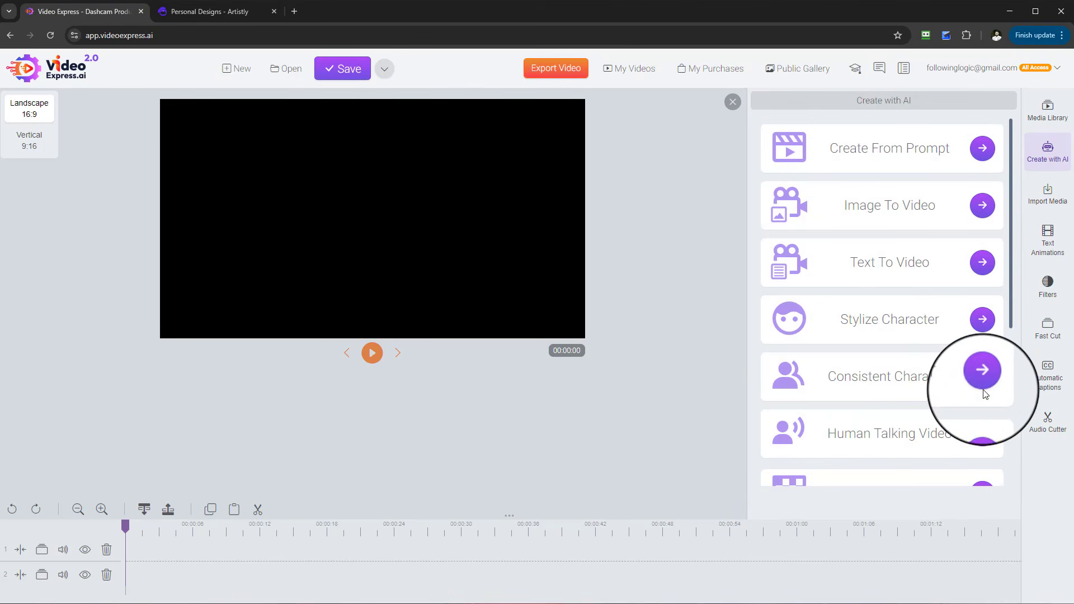
{"action": "left_click", "coordinate": [984, 383]}
{"action": "left_click", "coordinate": [442, 285]}
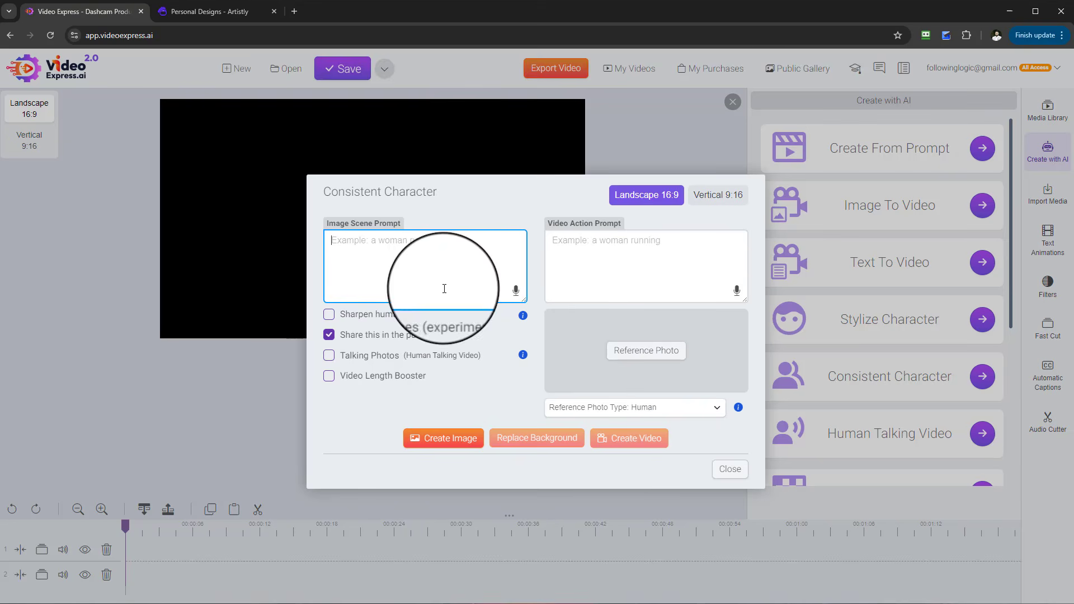
{"action": "left_click", "coordinate": [680, 415]}
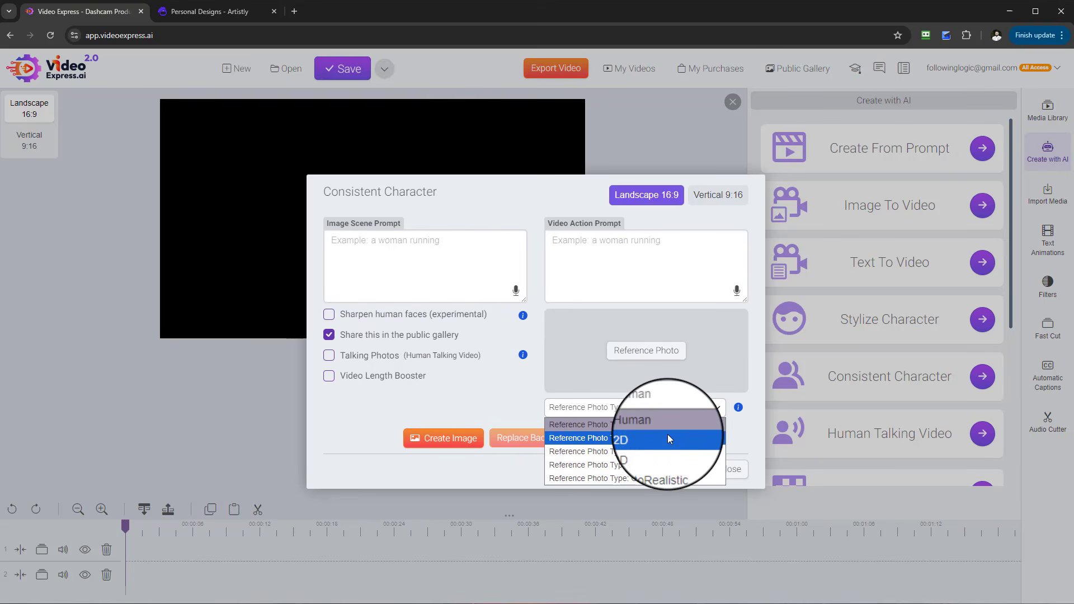
{"action": "left_click", "coordinate": [668, 438]}
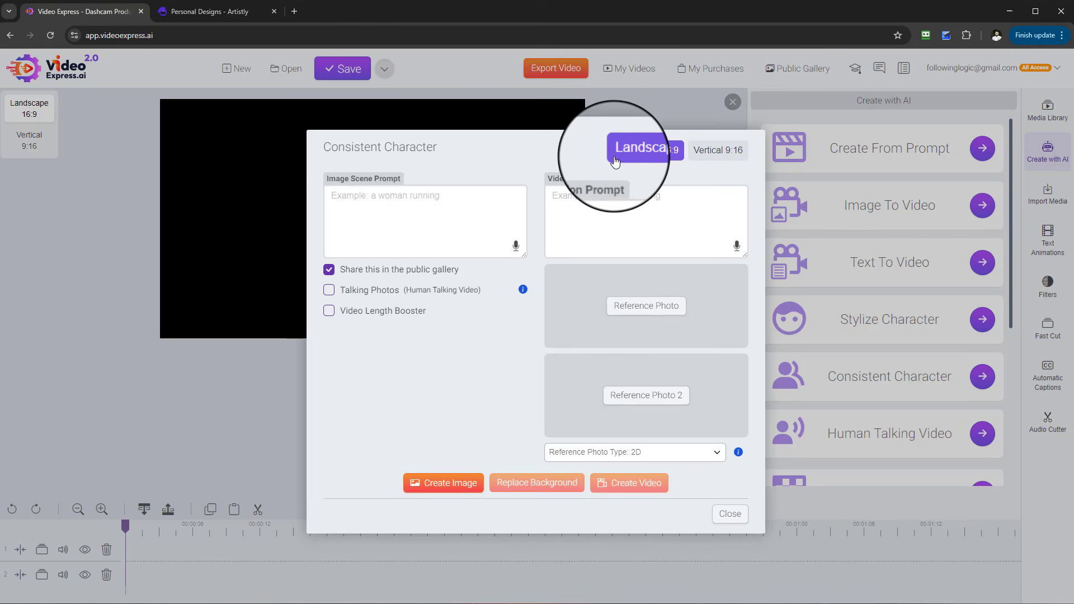
- Open the reference photo picker and browse its folders, including My Artistly Images
{"action": "left_click", "coordinate": [643, 311]}
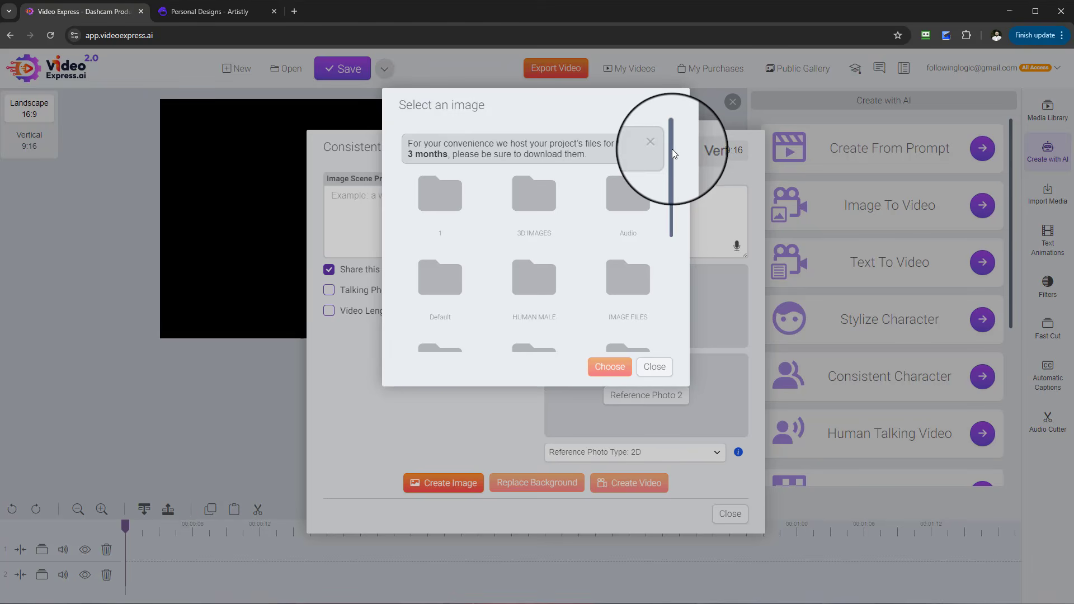
{"action": "left_click_drag", "start_coordinate": [672, 150], "coordinate": [671, 274]}
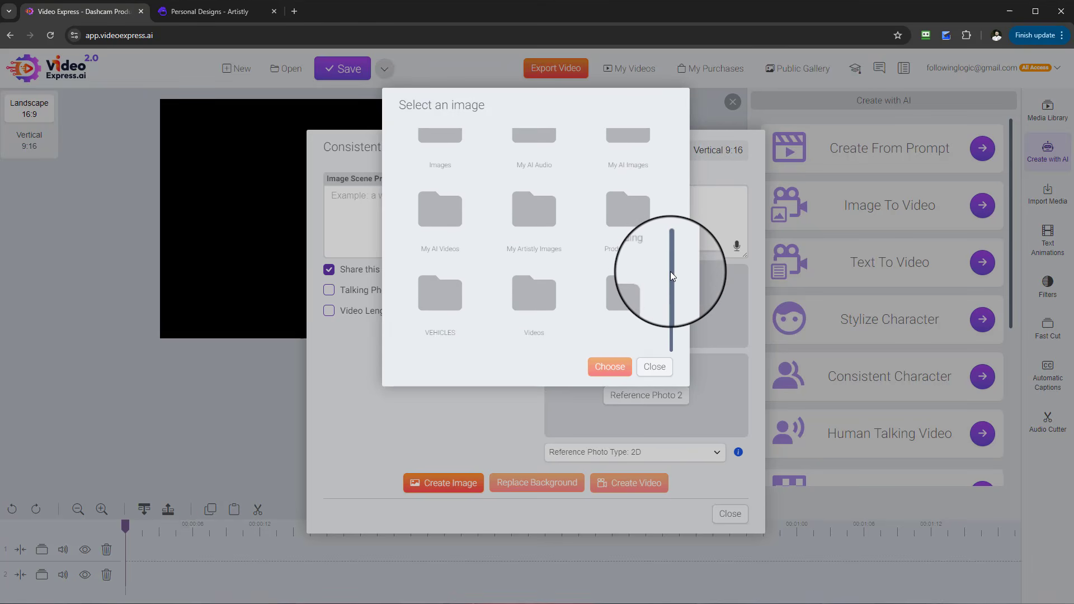
{"action": "scroll", "coordinate": [605, 259], "scroll_direction": "up", "scroll_amount": 2}
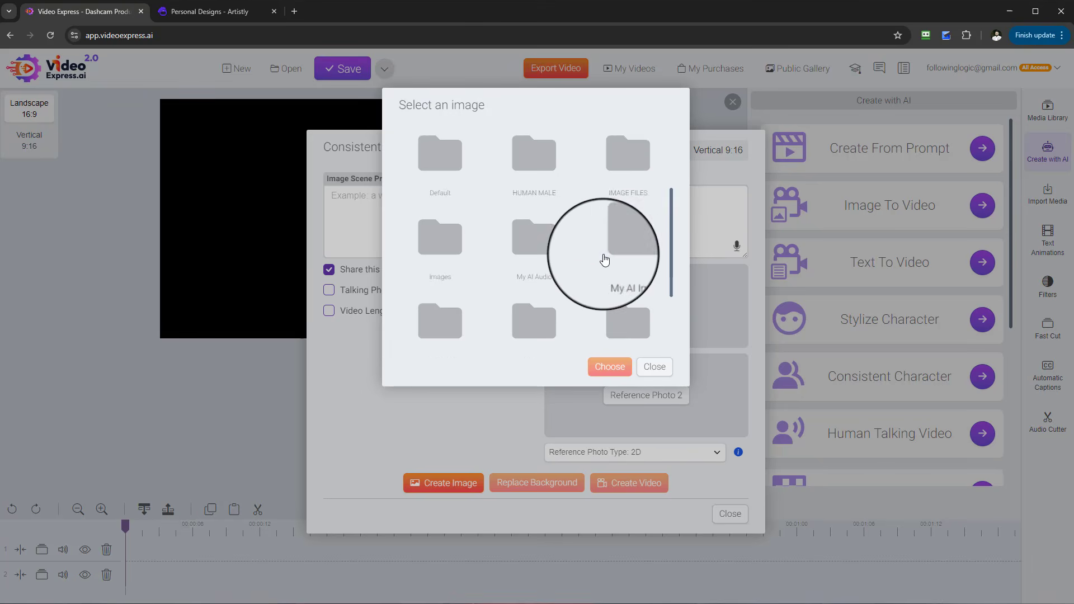
{"action": "scroll", "coordinate": [605, 259], "scroll_direction": "down", "scroll_amount": 2}
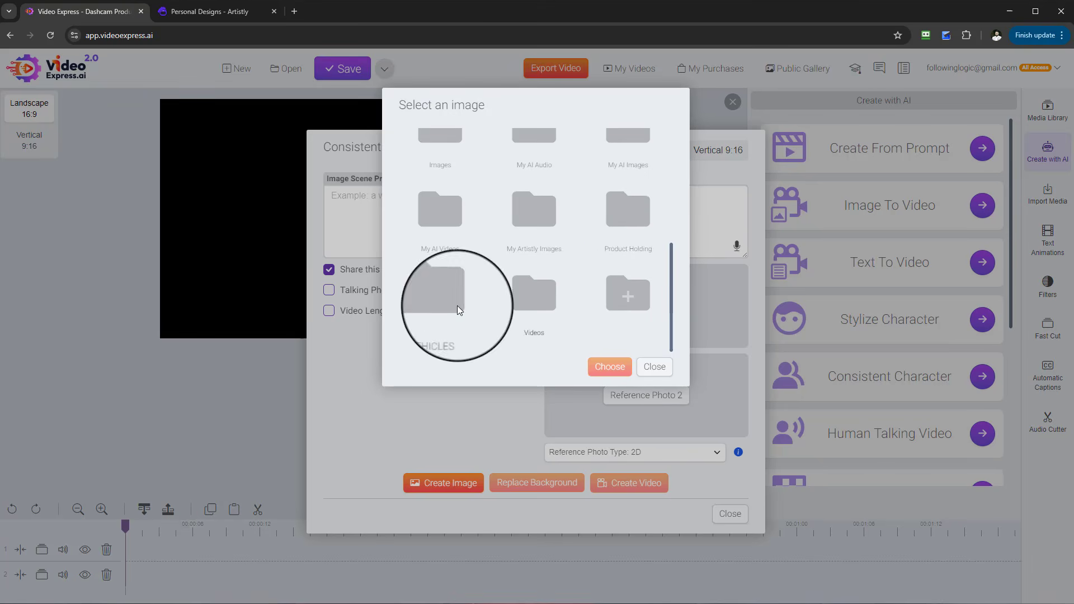
{"action": "scroll", "coordinate": [602, 294], "scroll_direction": "up", "scroll_amount": 2}
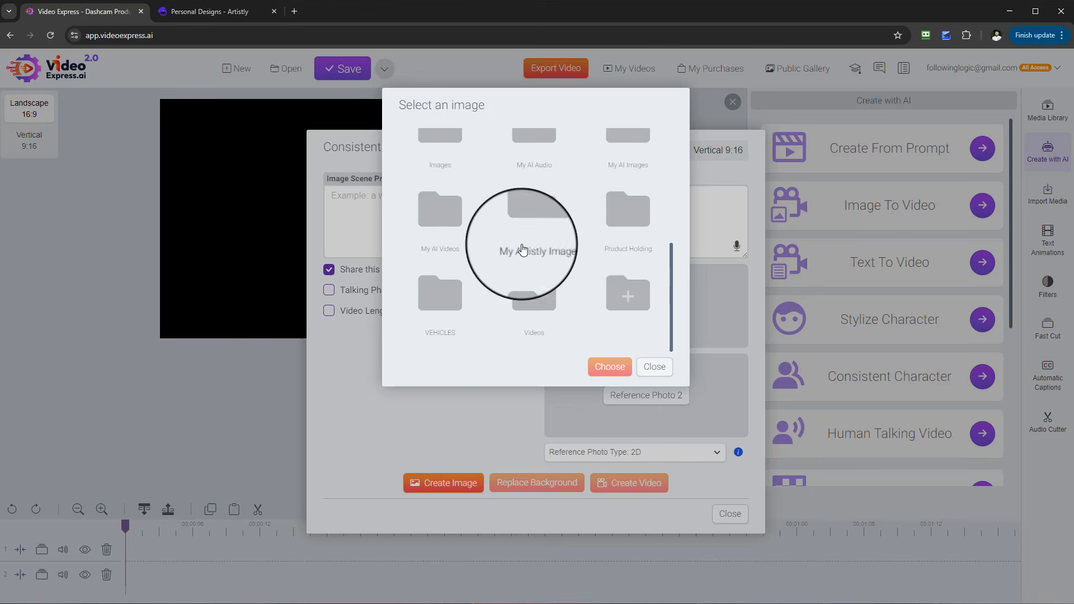
{"action": "left_click", "coordinate": [537, 263]}
{"action": "scroll", "coordinate": [630, 300], "scroll_direction": "down", "scroll_amount": 10}
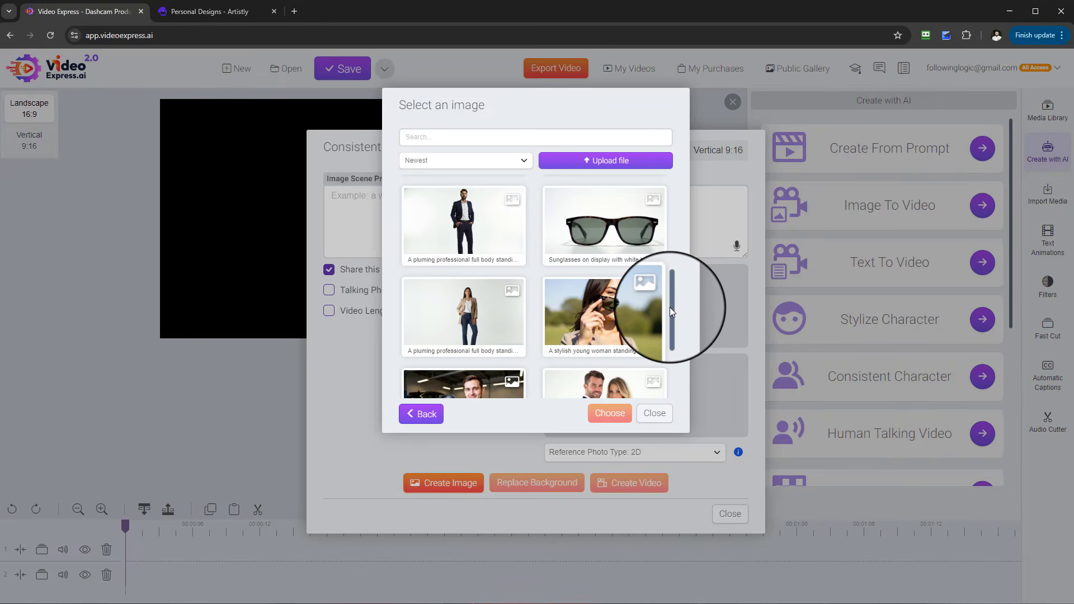
{"action": "scroll", "coordinate": [618, 314], "scroll_direction": "up", "scroll_amount": 1}
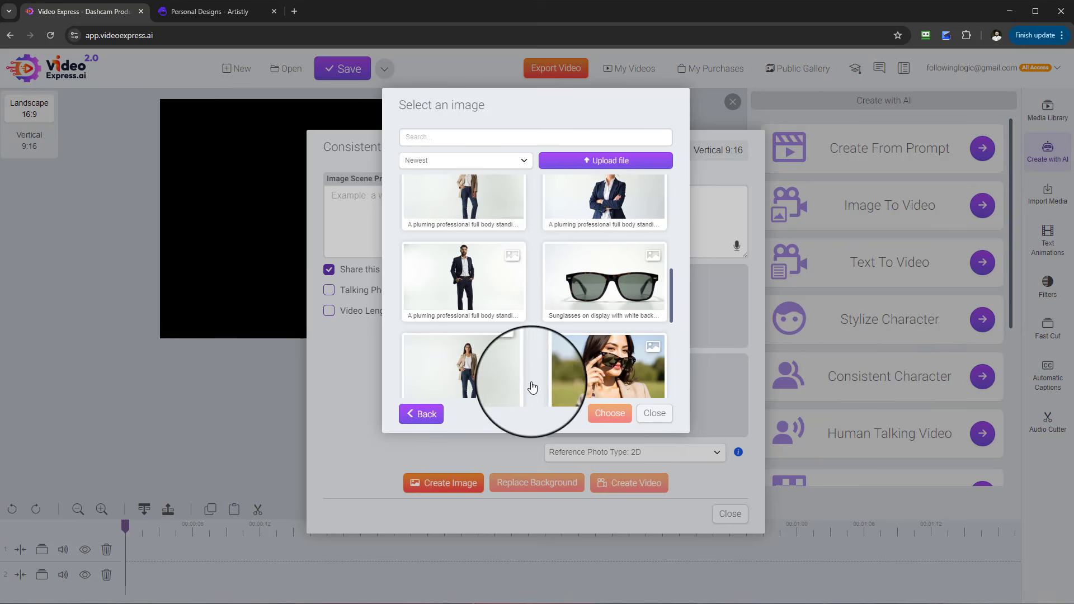
{"action": "scroll", "coordinate": [462, 356], "scroll_direction": "down", "scroll_amount": 1}
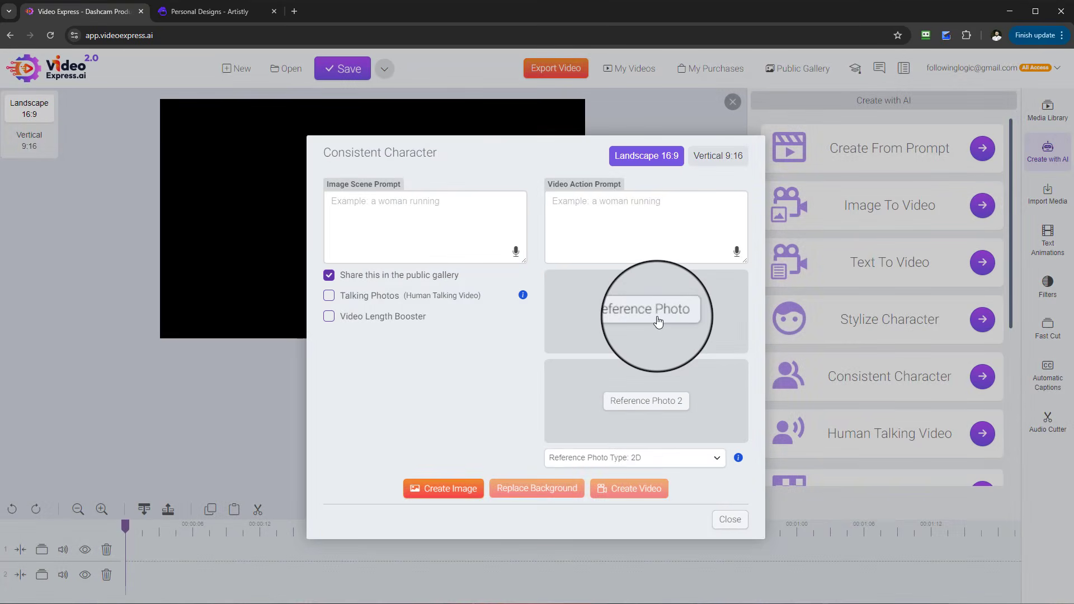
{"action": "left_click", "coordinate": [658, 320]}
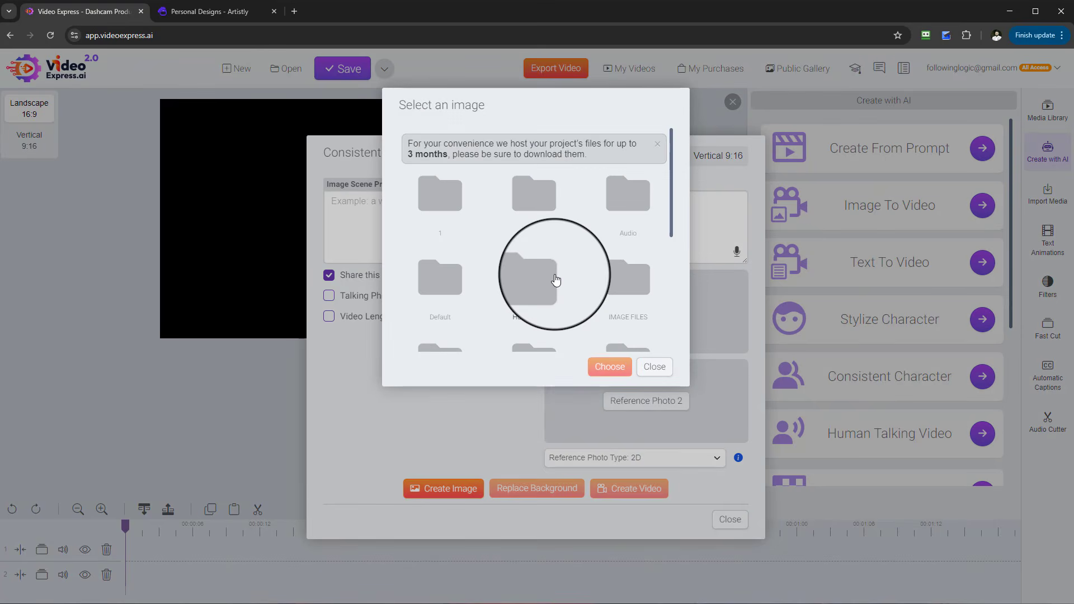
- Choose the female plumbing professional full-body image as the first reference photo
{"action": "left_click", "coordinate": [561, 276]}
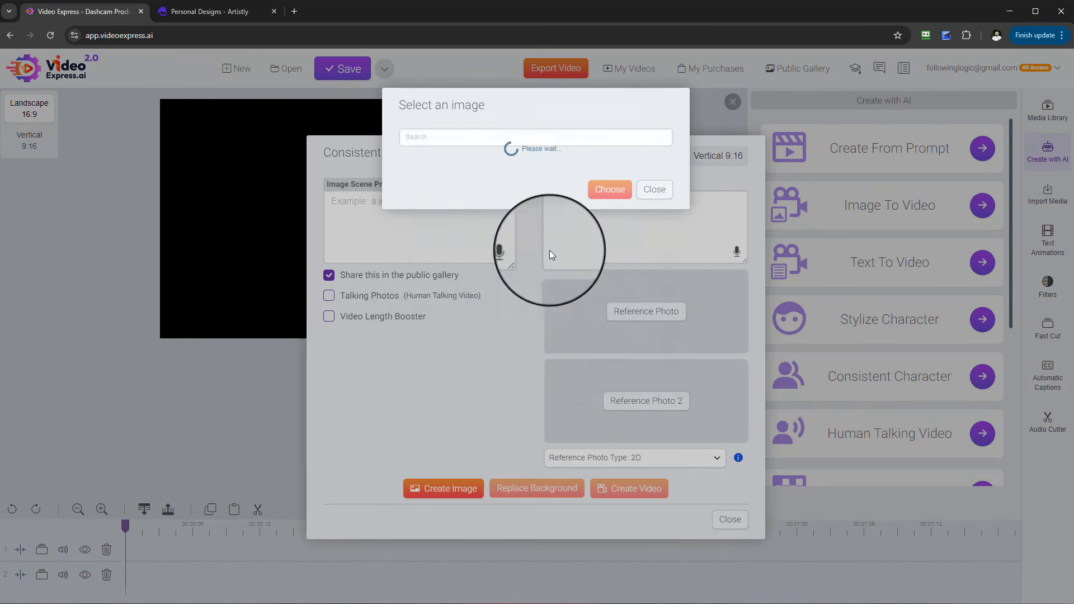
{"action": "scroll", "coordinate": [563, 262], "scroll_direction": "down", "scroll_amount": 5}
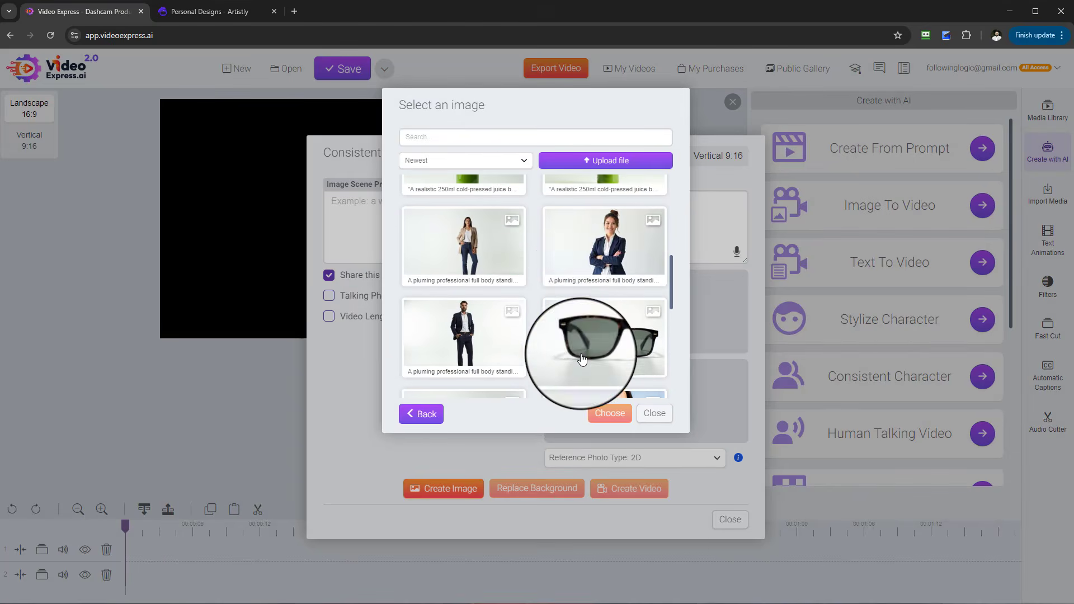
{"action": "scroll", "coordinate": [481, 279], "scroll_direction": "down", "scroll_amount": 3}
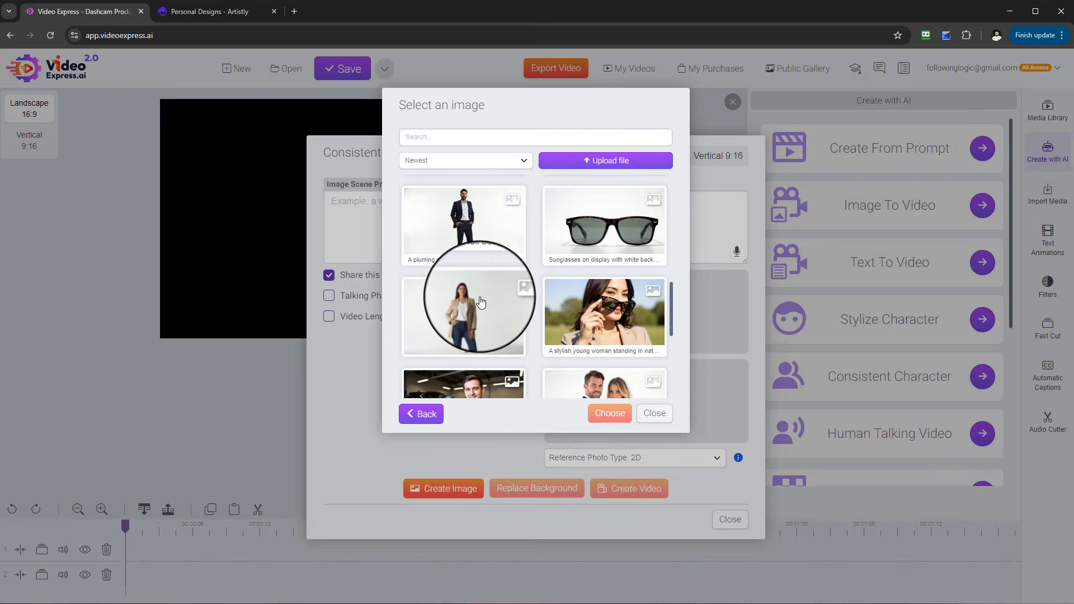
{"action": "scroll", "coordinate": [486, 283], "scroll_direction": "up", "scroll_amount": 3}
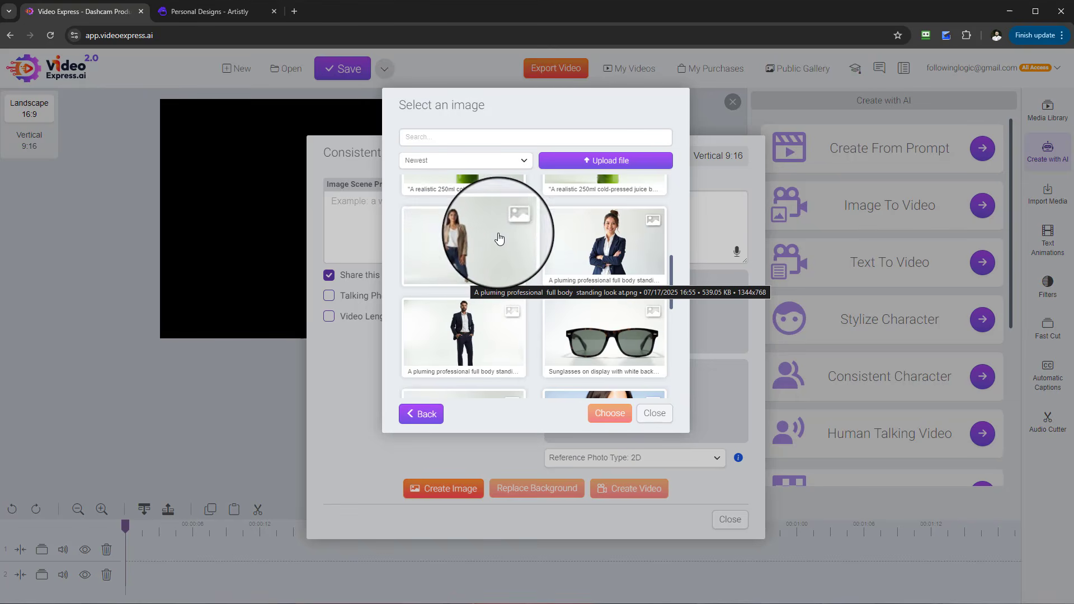
{"action": "left_click", "coordinate": [464, 246]}
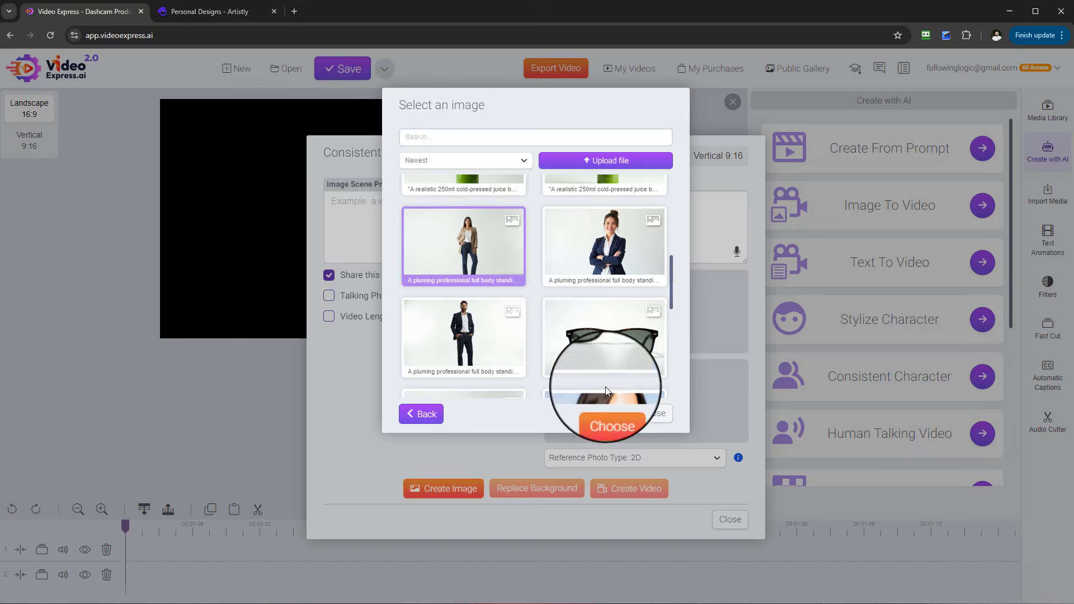
{"action": "left_click", "coordinate": [612, 415]}
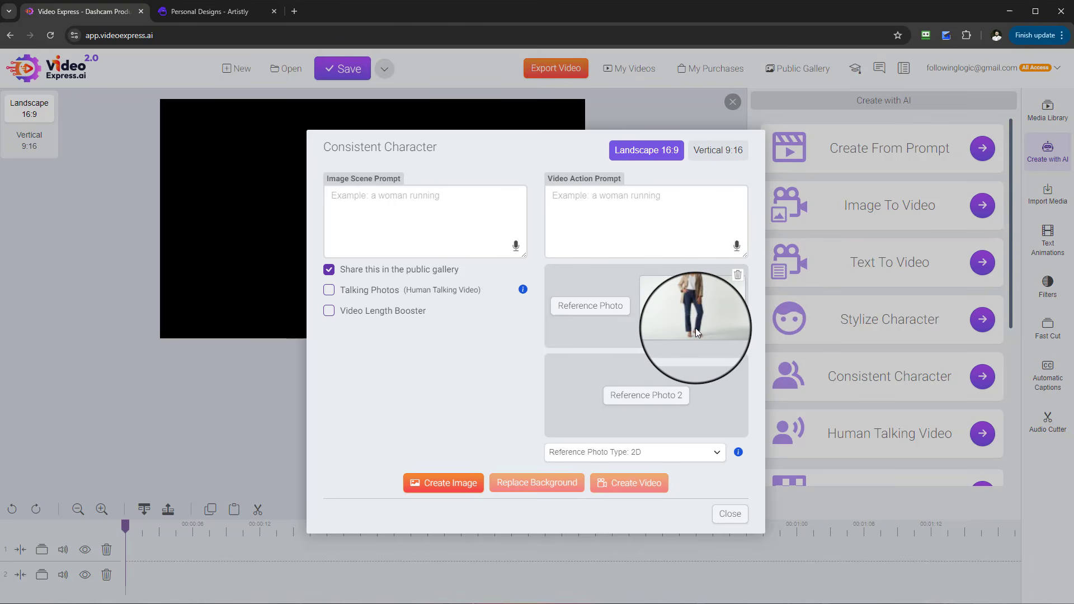
- Set the second reference photo to the car oil filter image from the My Artistly Images folder
{"action": "left_click", "coordinate": [661, 401]}
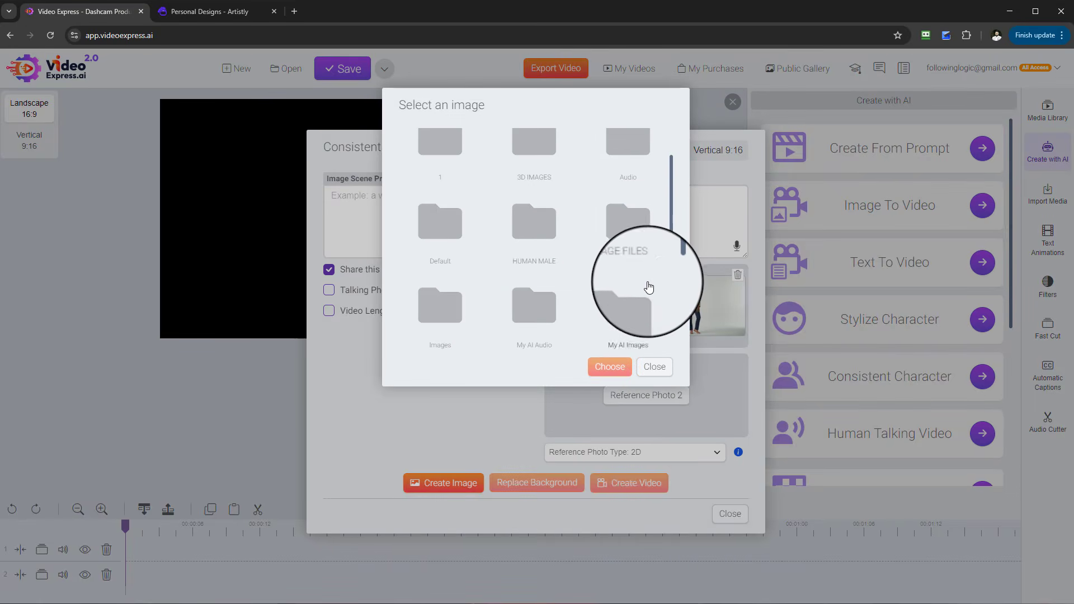
{"action": "scroll", "coordinate": [651, 285], "scroll_direction": "down", "scroll_amount": 1}
{"action": "scroll", "coordinate": [650, 289], "scroll_direction": "down", "scroll_amount": 1}
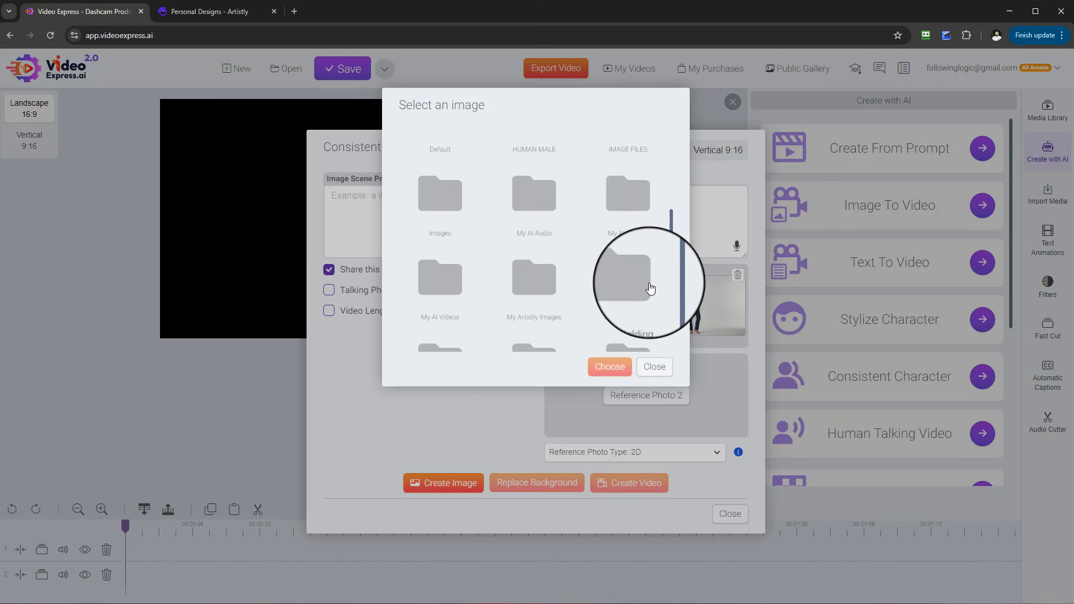
{"action": "scroll", "coordinate": [652, 282], "scroll_direction": "down", "scroll_amount": 1}
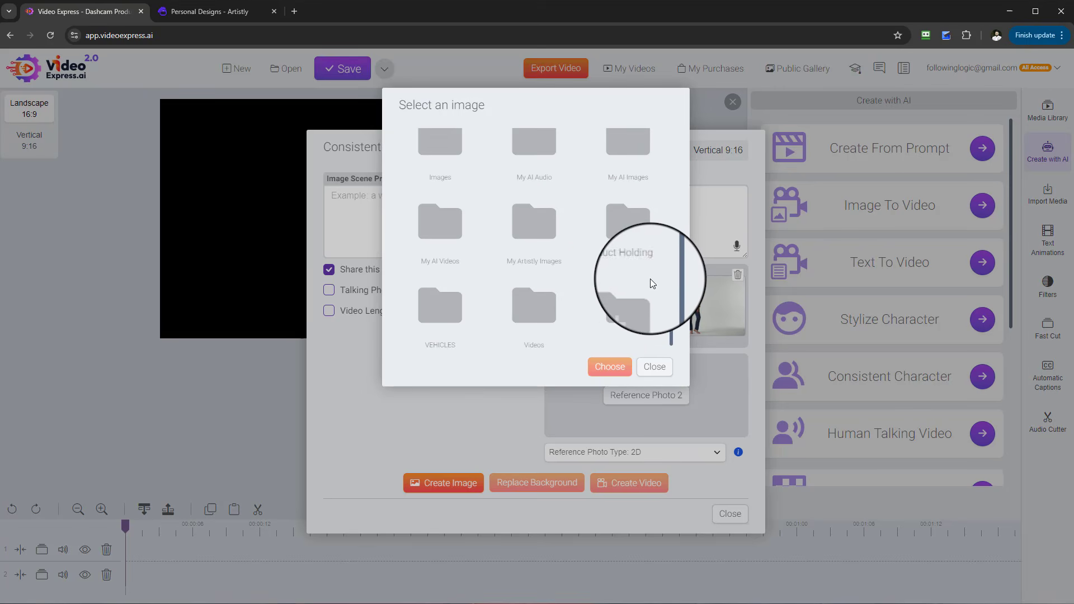
{"action": "left_click", "coordinate": [534, 224]}
{"action": "scroll", "coordinate": [593, 263], "scroll_direction": "down", "scroll_amount": 10}
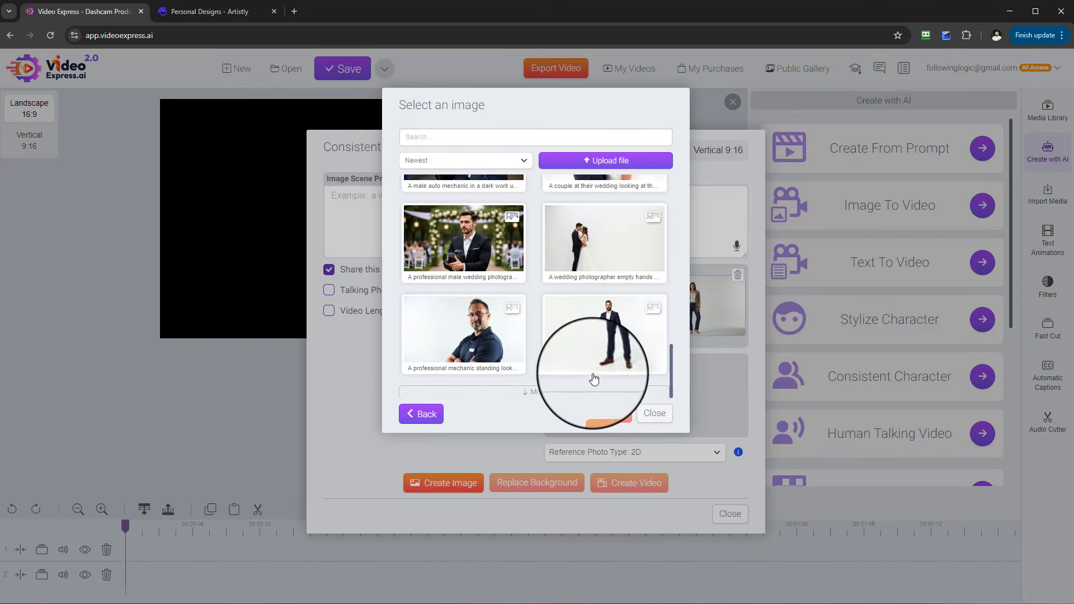
{"action": "left_click", "coordinate": [541, 390]}
{"action": "scroll", "coordinate": [582, 305], "scroll_direction": "down", "scroll_amount": 10}
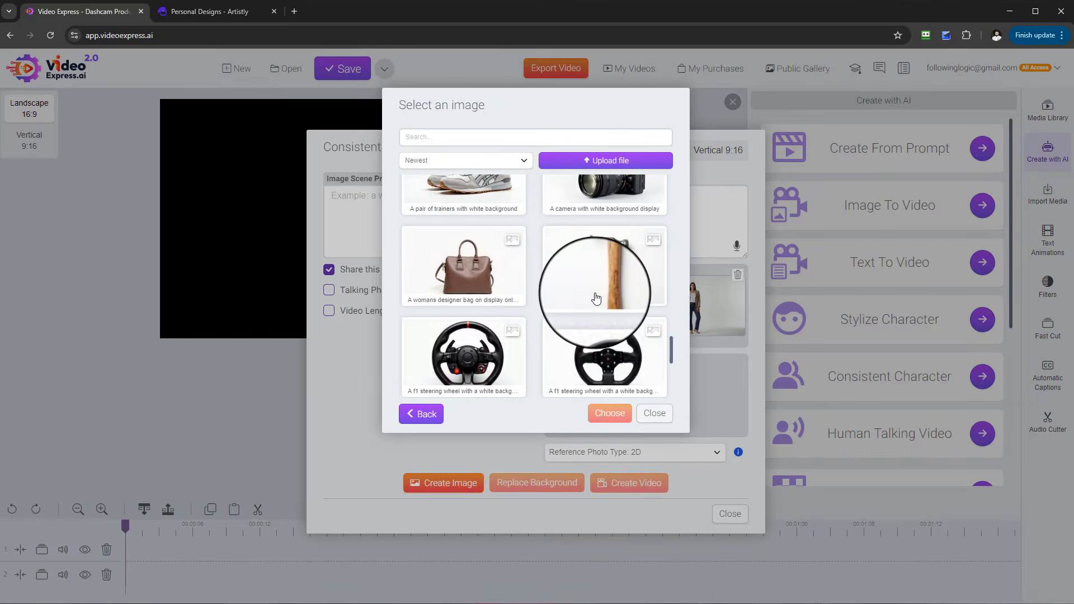
{"action": "scroll", "coordinate": [596, 298], "scroll_direction": "up", "scroll_amount": 6}
{"action": "scroll", "coordinate": [596, 303], "scroll_direction": "down", "scroll_amount": 4}
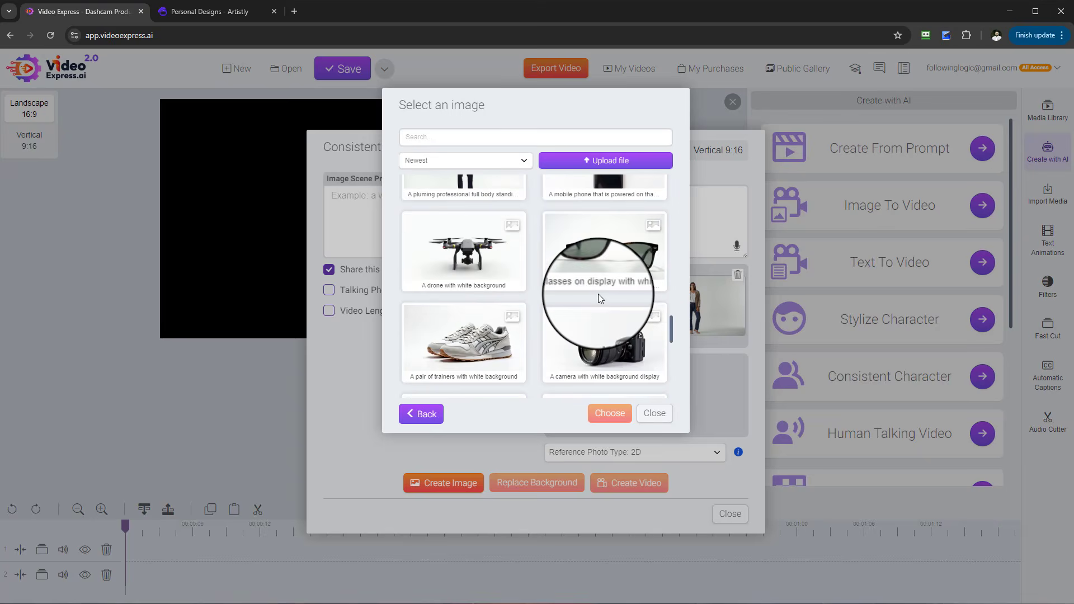
{"action": "scroll", "coordinate": [601, 294], "scroll_direction": "down", "scroll_amount": 2}
{"action": "scroll", "coordinate": [606, 299], "scroll_direction": "down", "scroll_amount": 5}
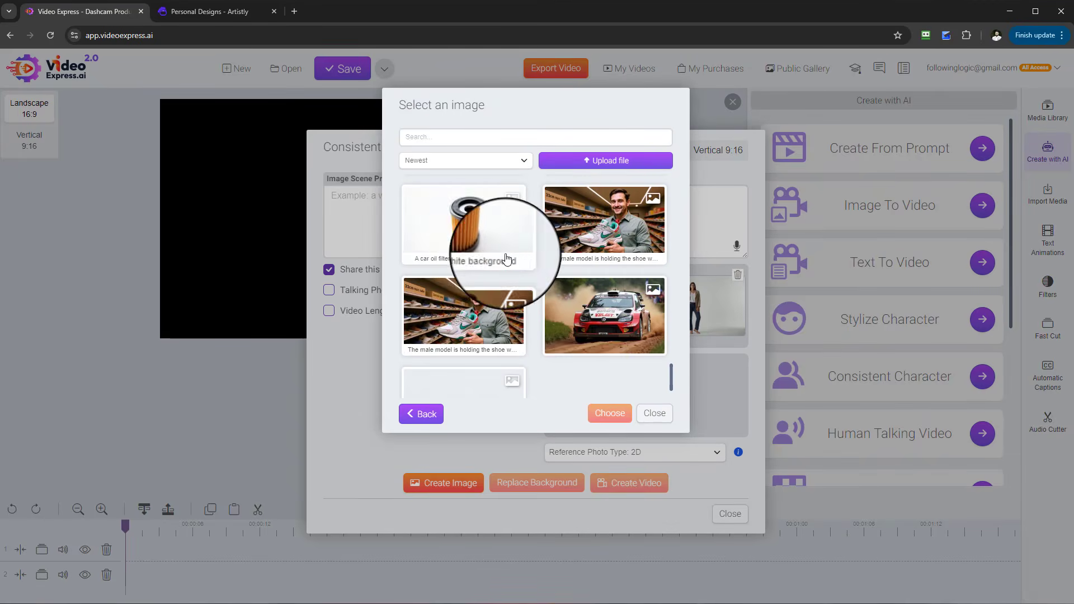
{"action": "left_click", "coordinate": [473, 233]}
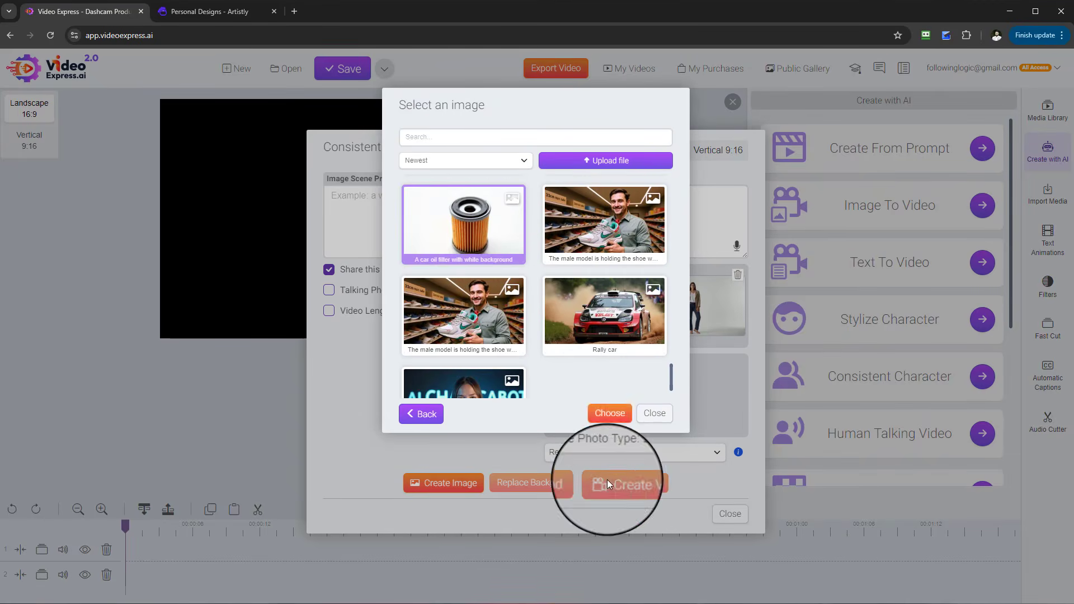
{"action": "left_click", "coordinate": [610, 413]}
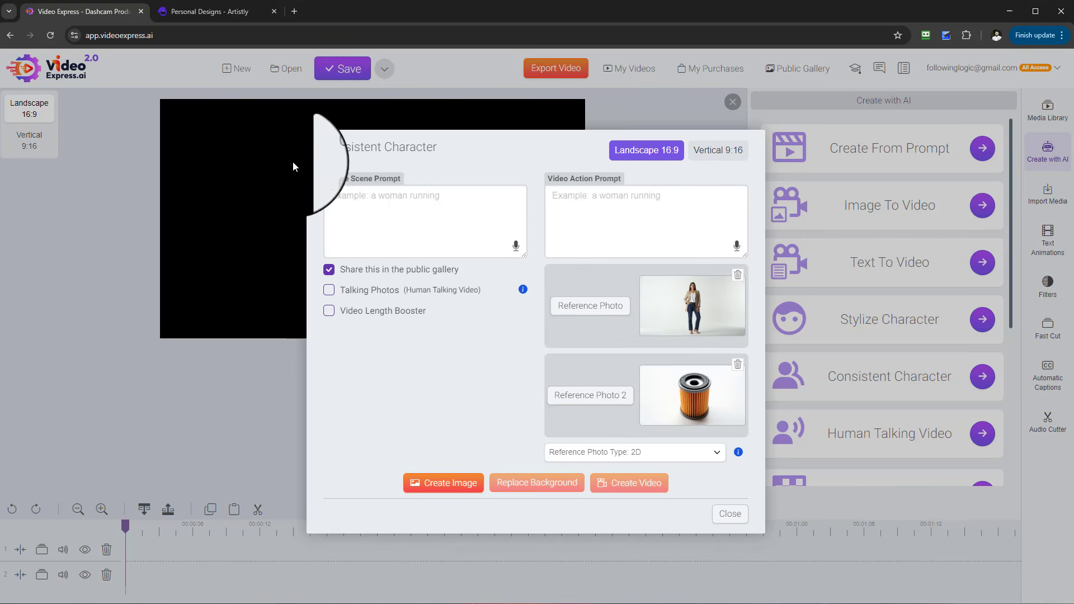
- Enter the scene prompt 'the female mechanic is holding the oil filter in her hand in the car garage' and create two images
{"action": "left_click", "coordinate": [439, 204]}
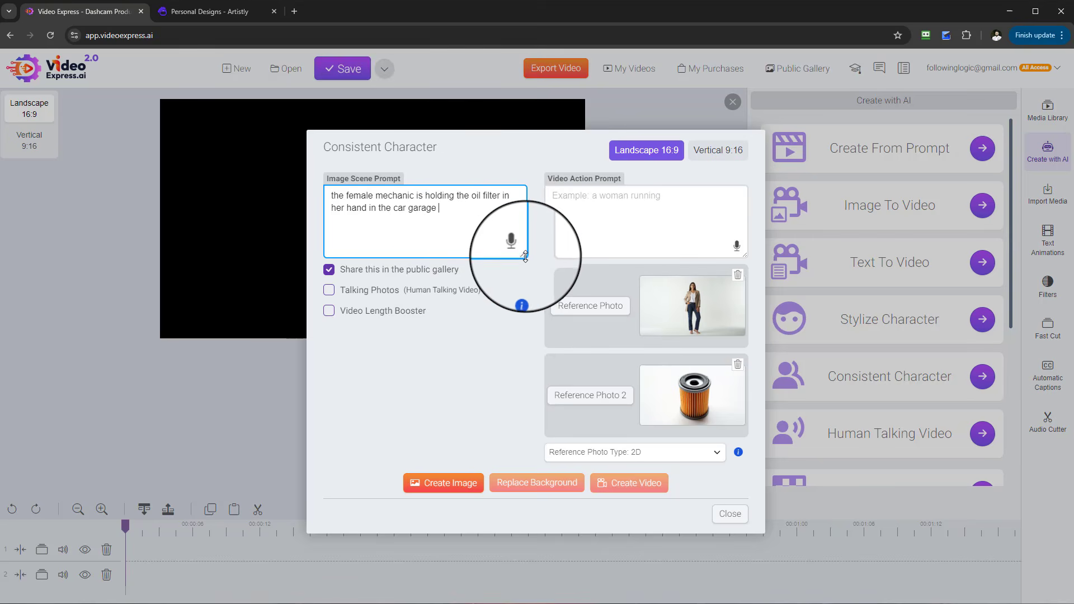
{"action": "mouse_move", "coordinate": [525, 257]}
{"action": "left_mouse_down"}
{"action": "mouse_move", "coordinate": [537, 294]}
{"action": "mouse_move", "coordinate": [539, 266]}
{"action": "mouse_move", "coordinate": [526, 263]}
{"action": "left_mouse_up"}
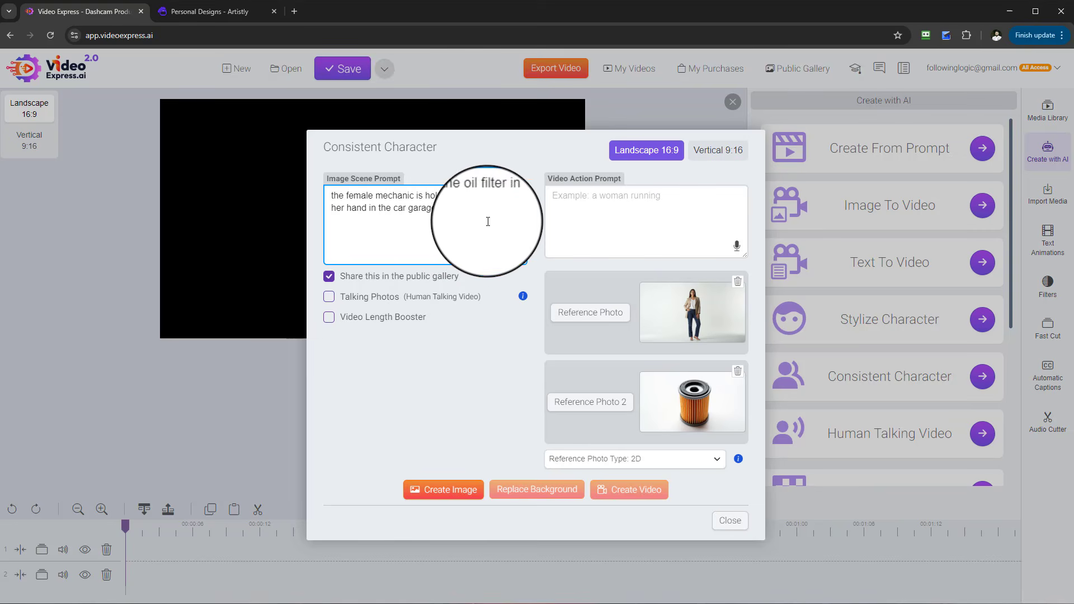
{"action": "left_click", "coordinate": [455, 491]}
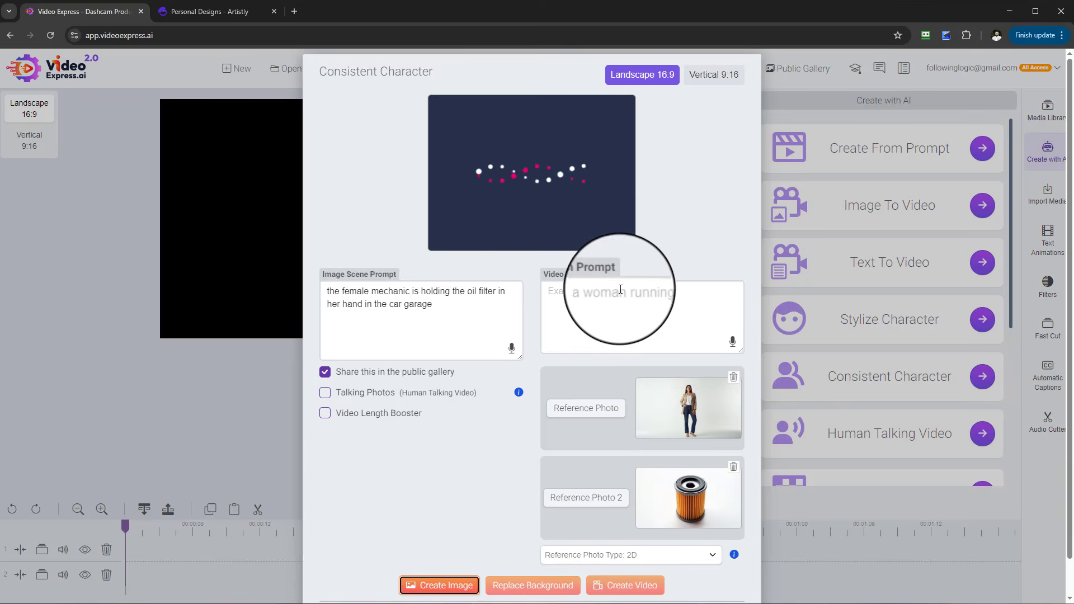
{"action": "scroll", "coordinate": [428, 508], "scroll_direction": "down", "scroll_amount": 1}
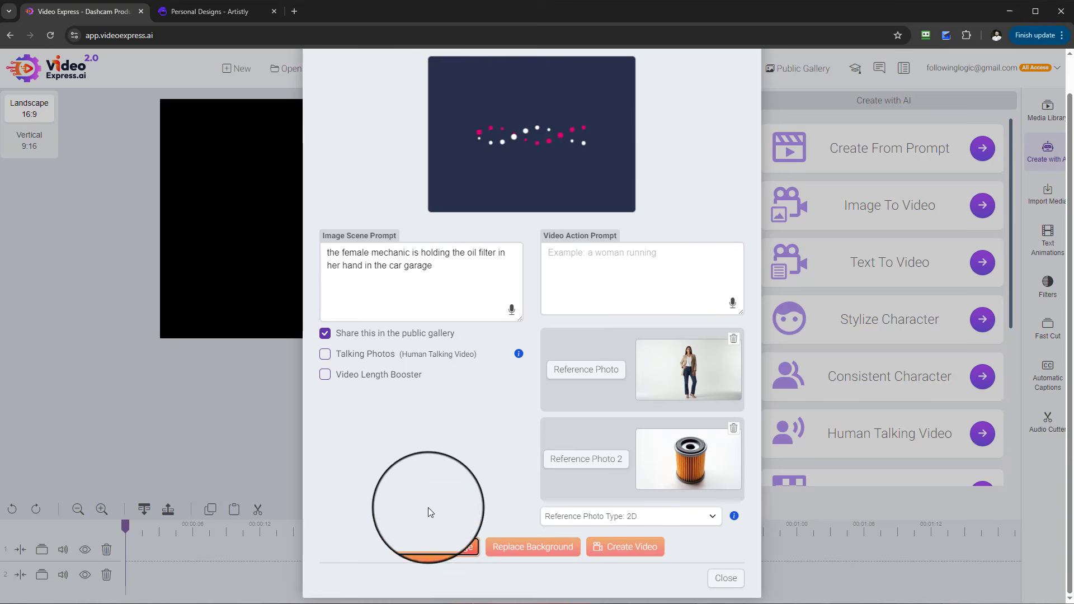
{"action": "left_click", "coordinate": [445, 551]}
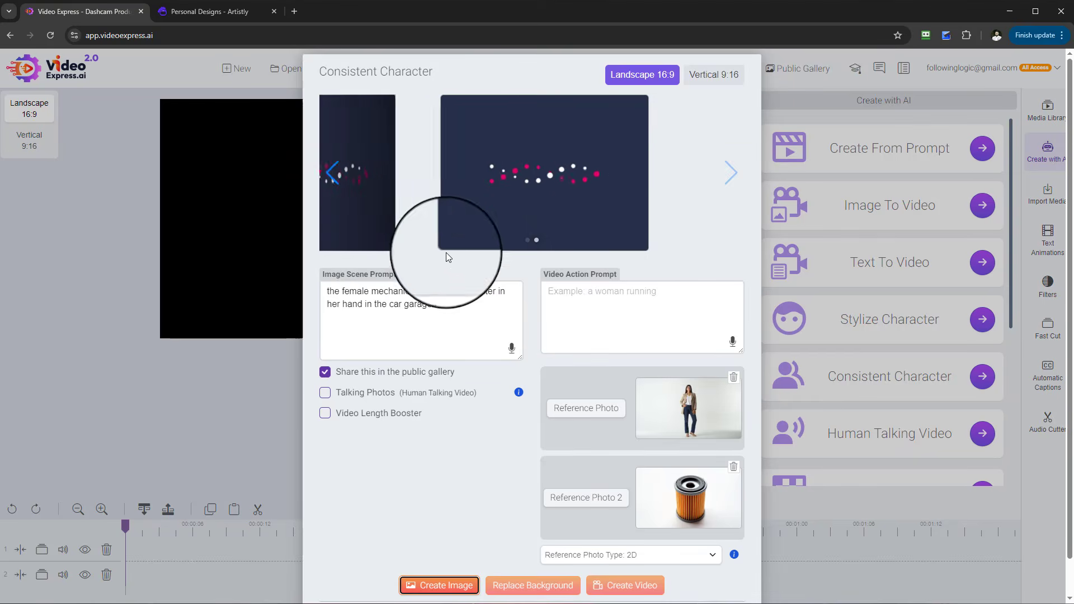
- Browse the generated images and open each in the enlarged preview
{"action": "left_click", "coordinate": [327, 186]}
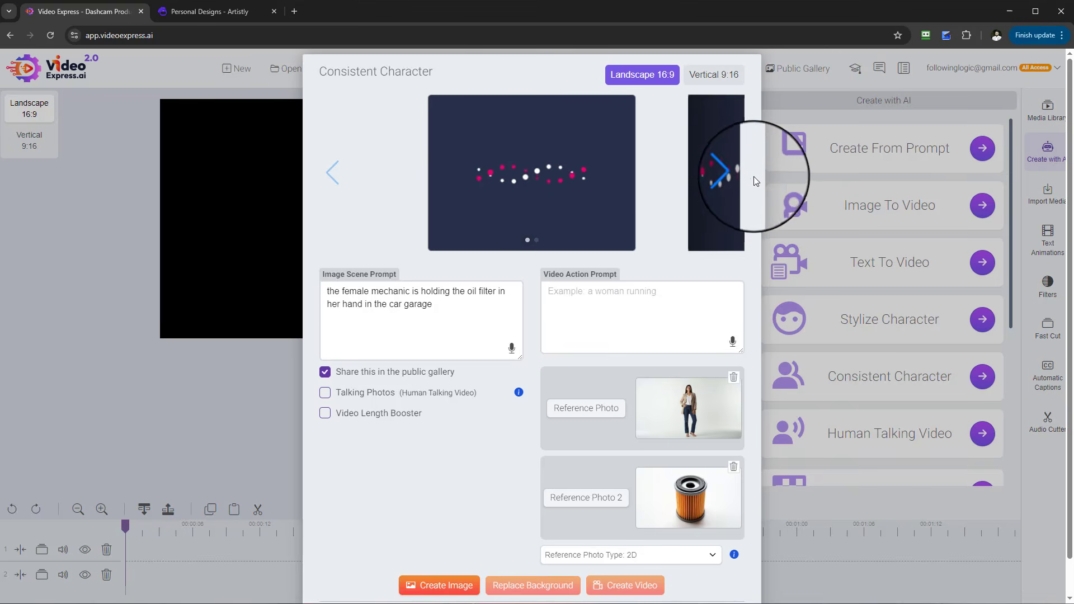
{"action": "left_click", "coordinate": [730, 178]}
{"action": "left_click", "coordinate": [332, 176]}
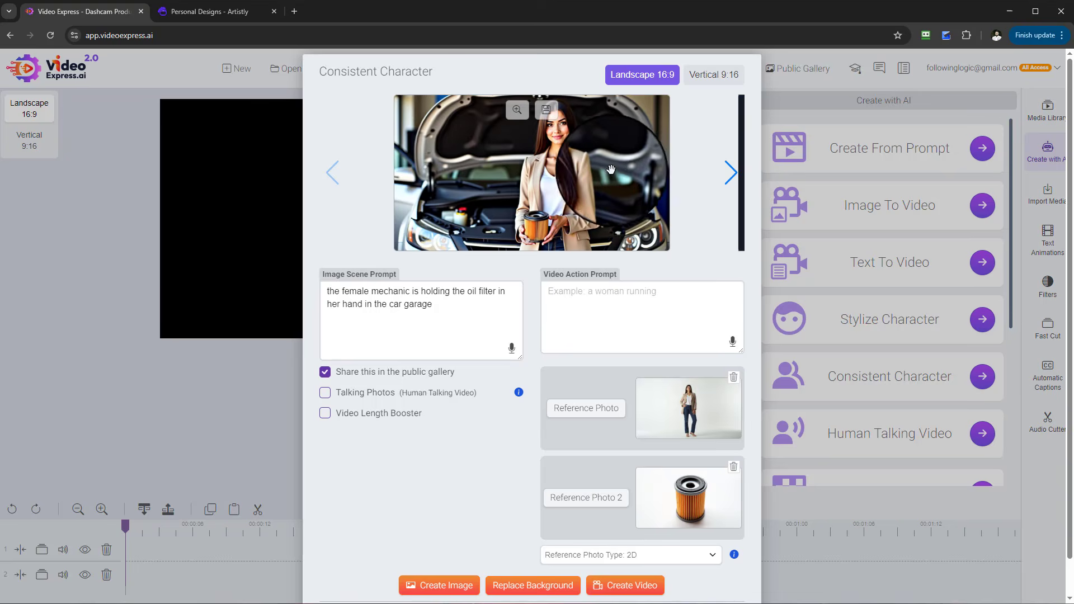
{"action": "left_click", "coordinate": [515, 109]}
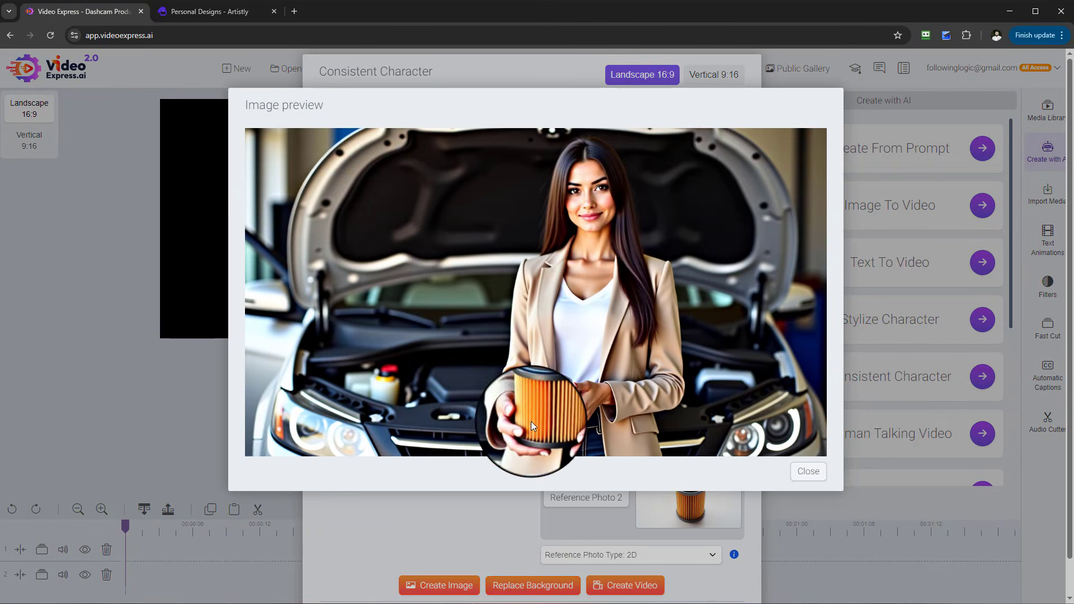
{"action": "left_click", "coordinate": [809, 471]}
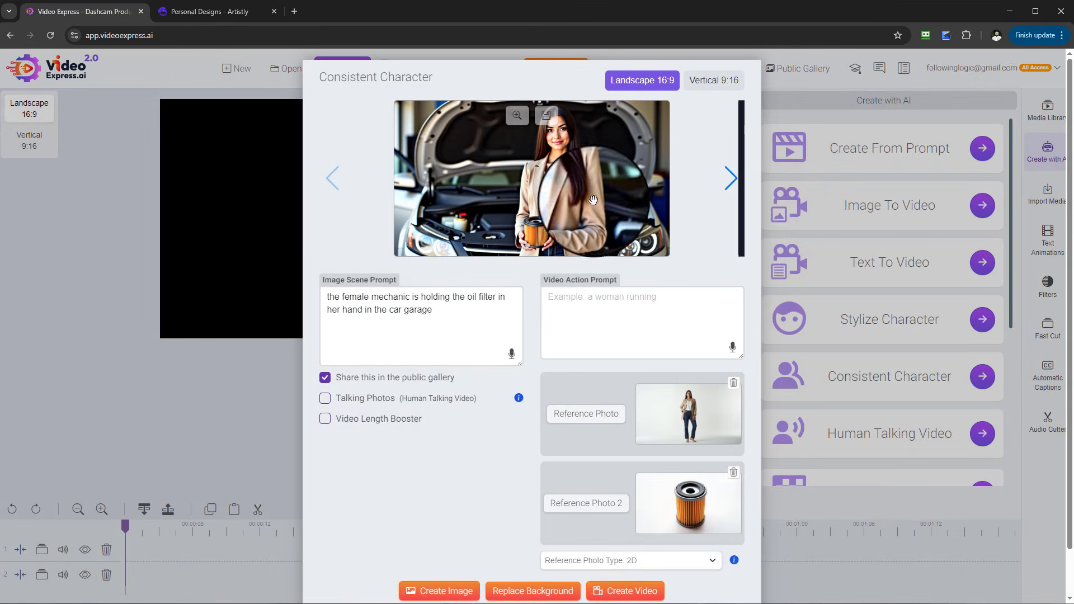
{"action": "left_click", "coordinate": [730, 178]}
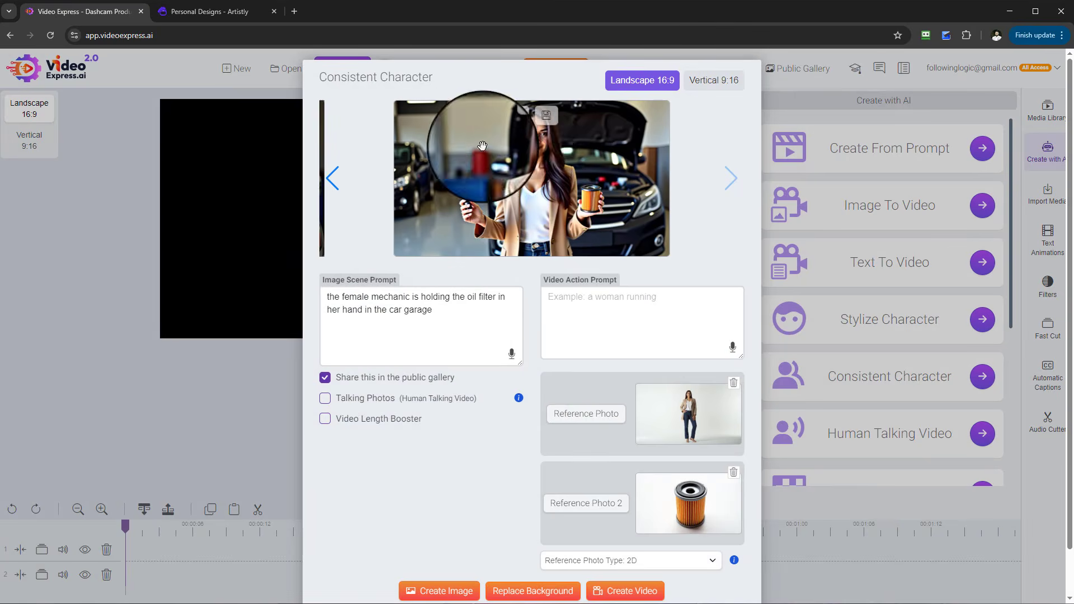
{"action": "left_click", "coordinate": [514, 114]}
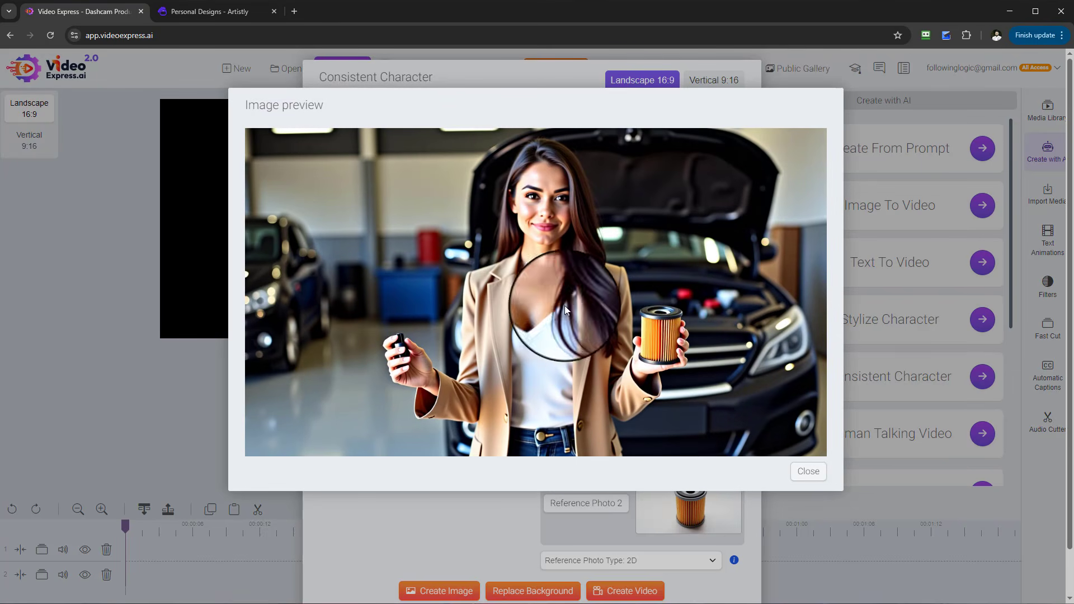
- Close the preview and flip through the generated images, enlarging the engine-bay image of the mechanic
{"action": "left_click", "coordinate": [808, 472]}
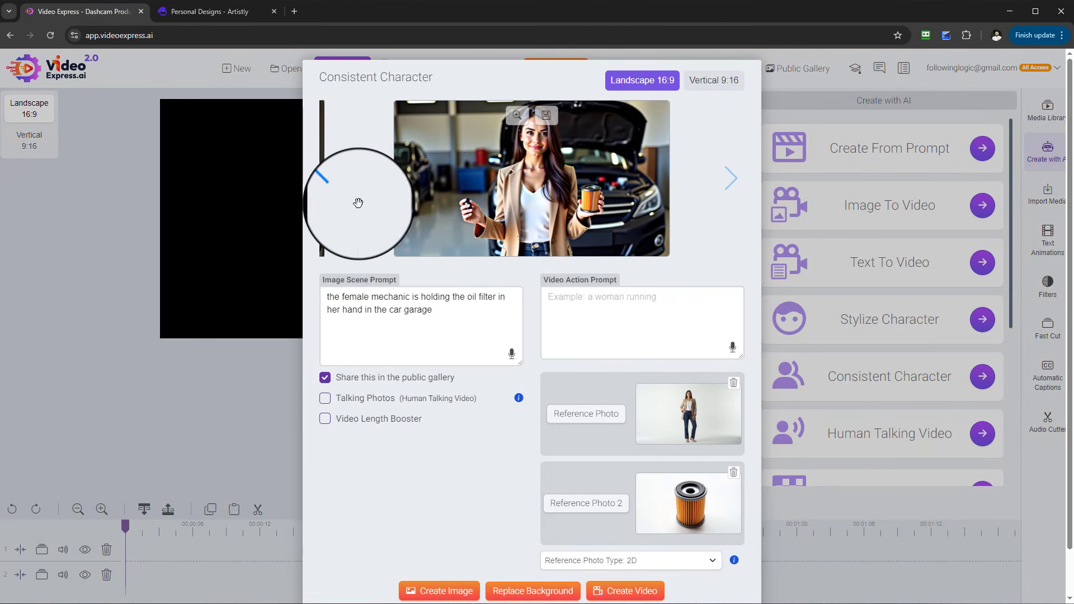
{"action": "left_click", "coordinate": [338, 186]}
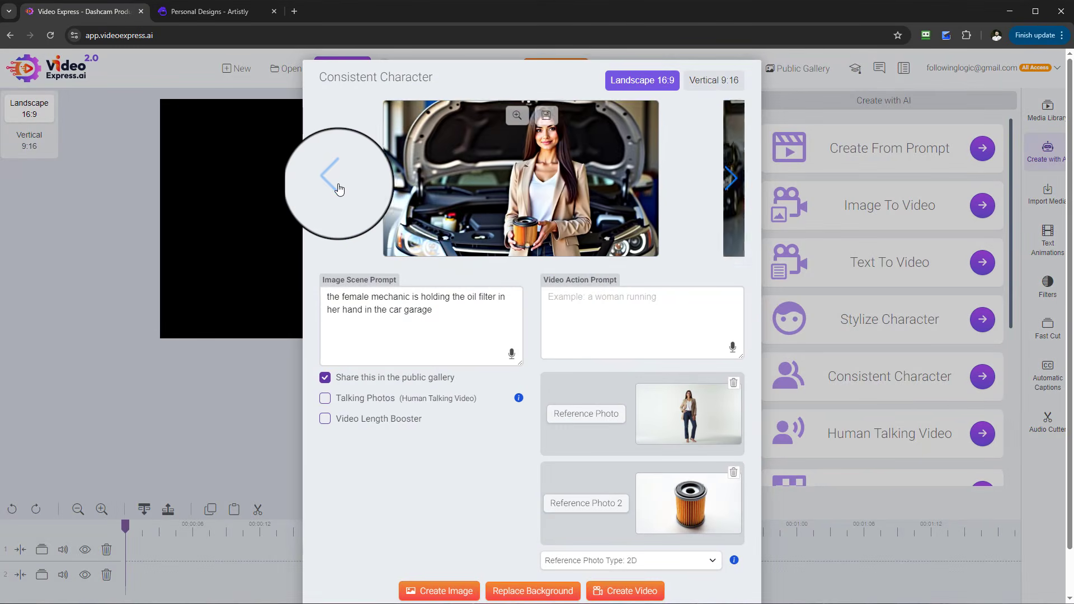
{"action": "left_click", "coordinate": [731, 178]}
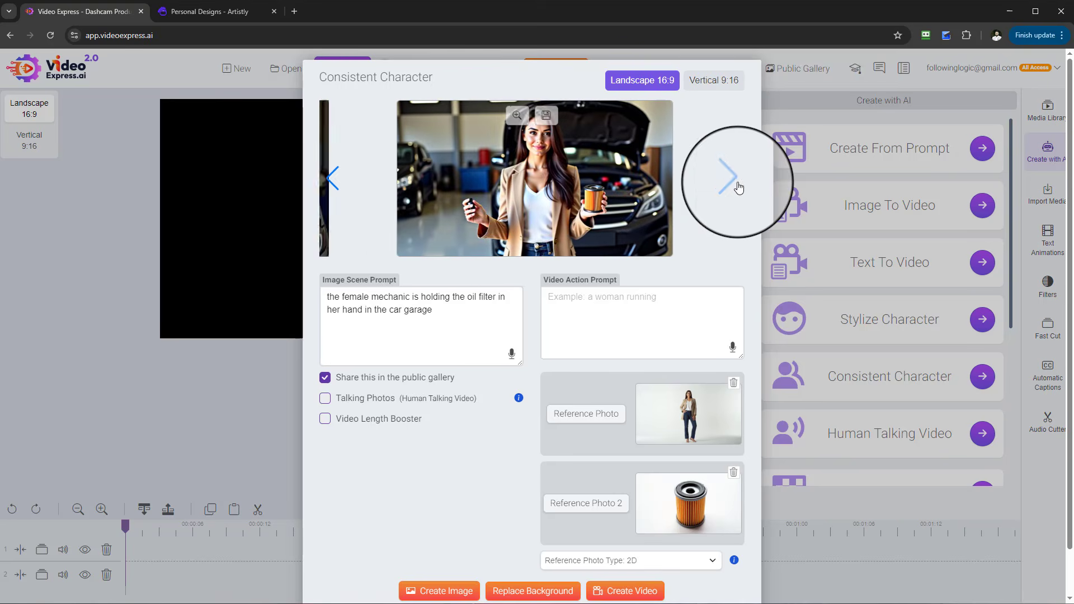
{"action": "left_click", "coordinate": [334, 179]}
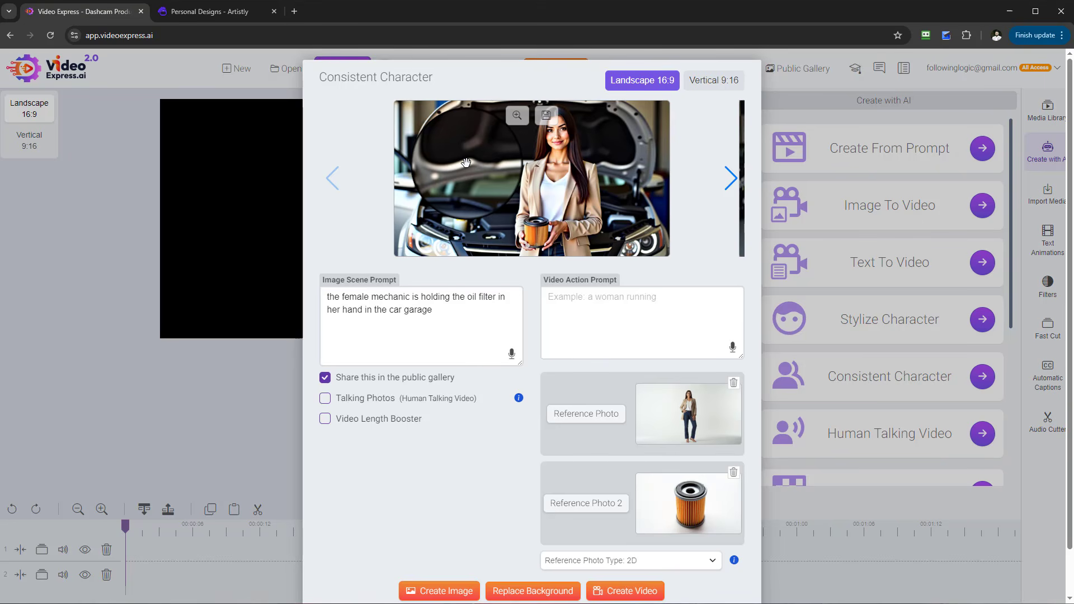
{"action": "left_click", "coordinate": [516, 114]}
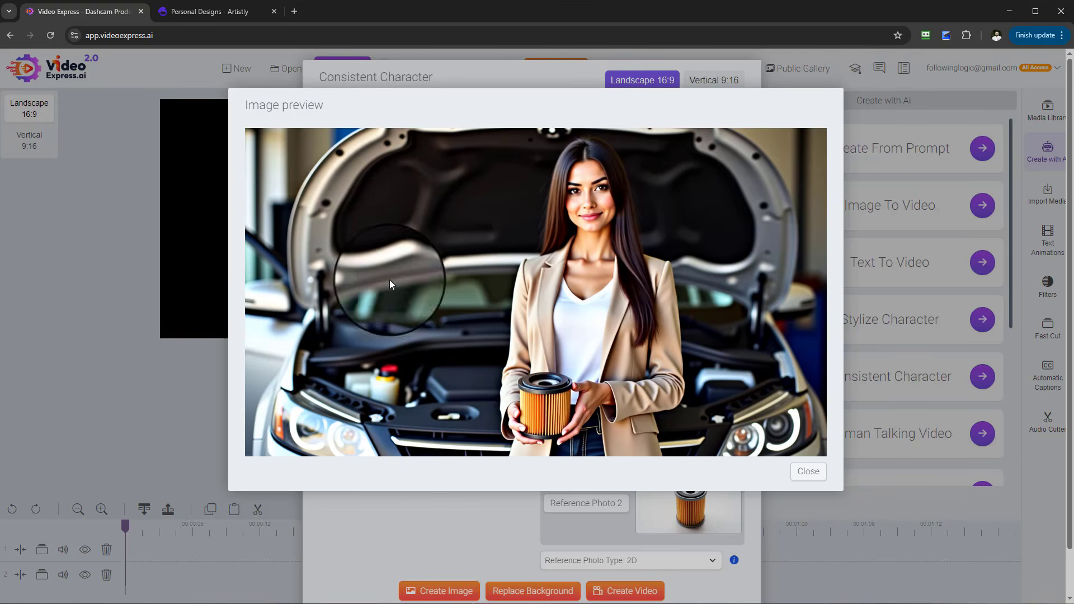
{"action": "left_click", "coordinate": [801, 473]}
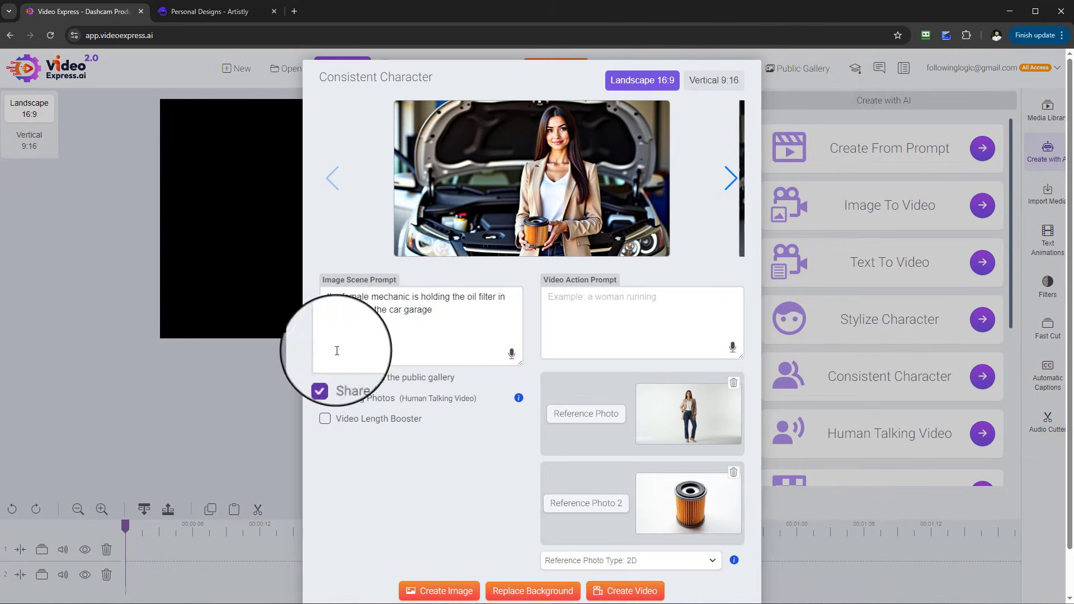
{"action": "mouse_move", "coordinate": [579, 243]}
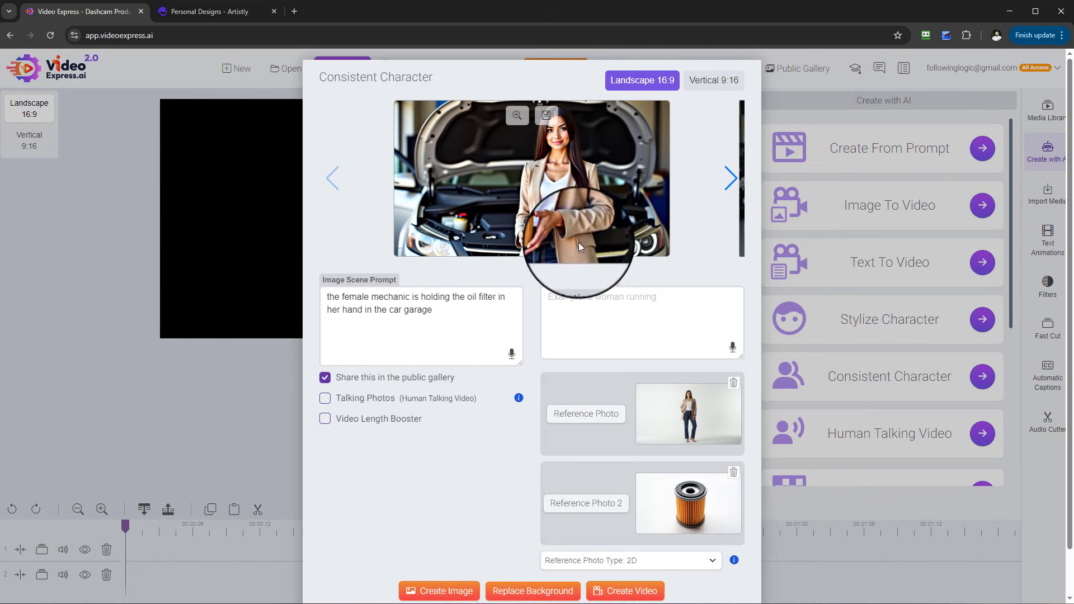
- Save the engine-bay image of the mechanic holding the oil filter to the media library
{"action": "left_click", "coordinate": [517, 121]}
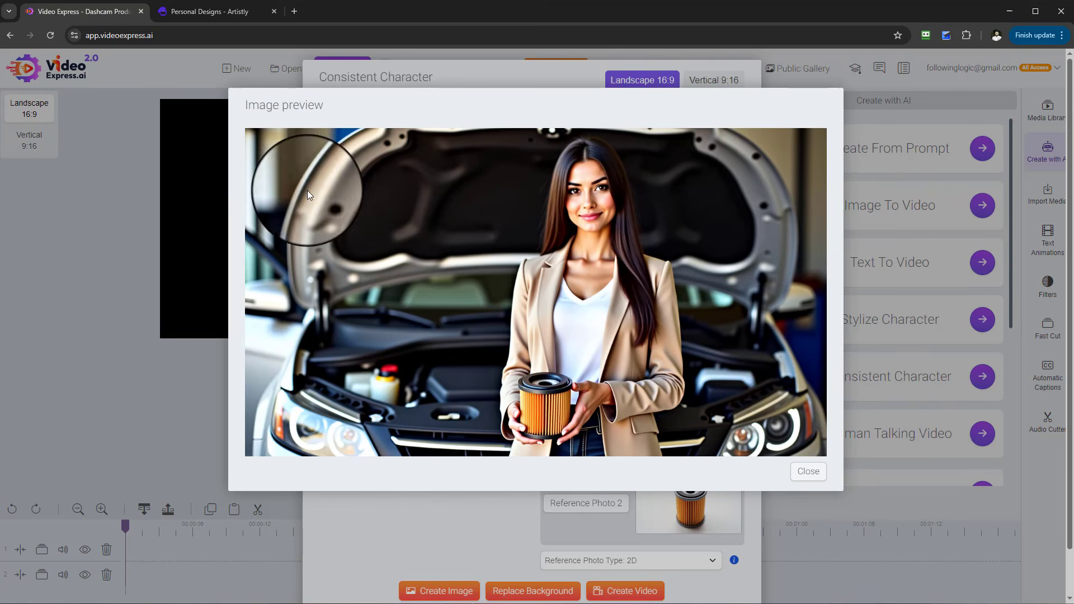
{"action": "right_click", "coordinate": [521, 394]}
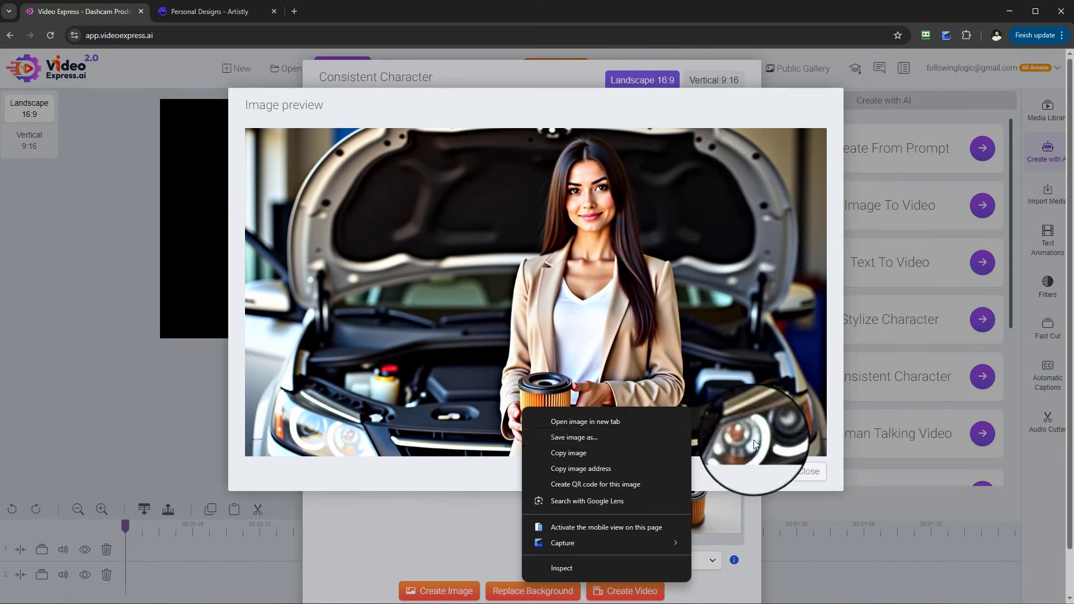
{"action": "right_click", "coordinate": [763, 463]}
{"action": "left_click", "coordinate": [757, 477]}
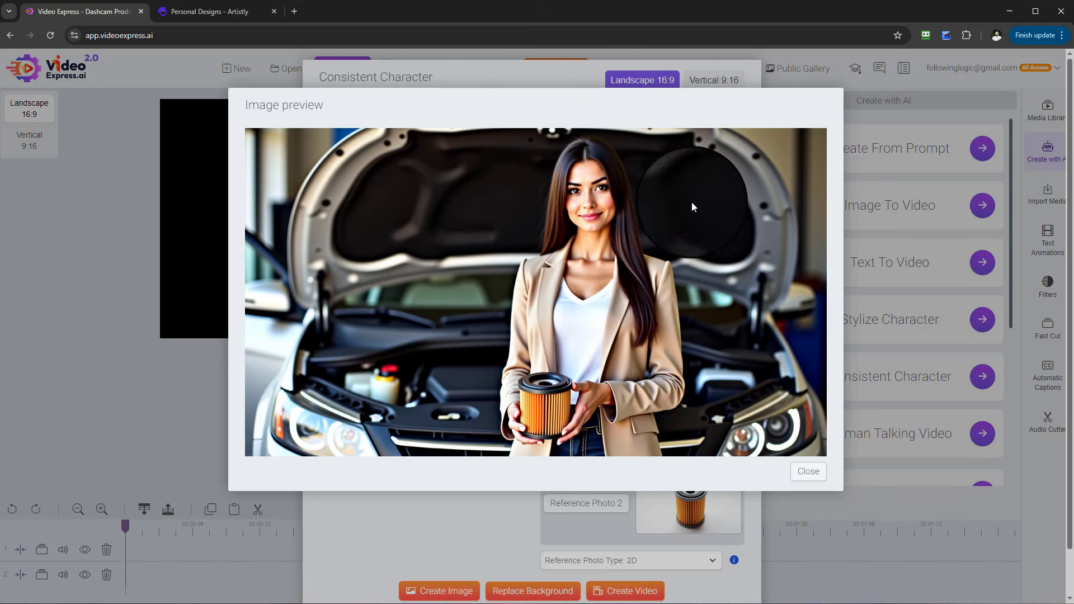
{"action": "left_click", "coordinate": [805, 472]}
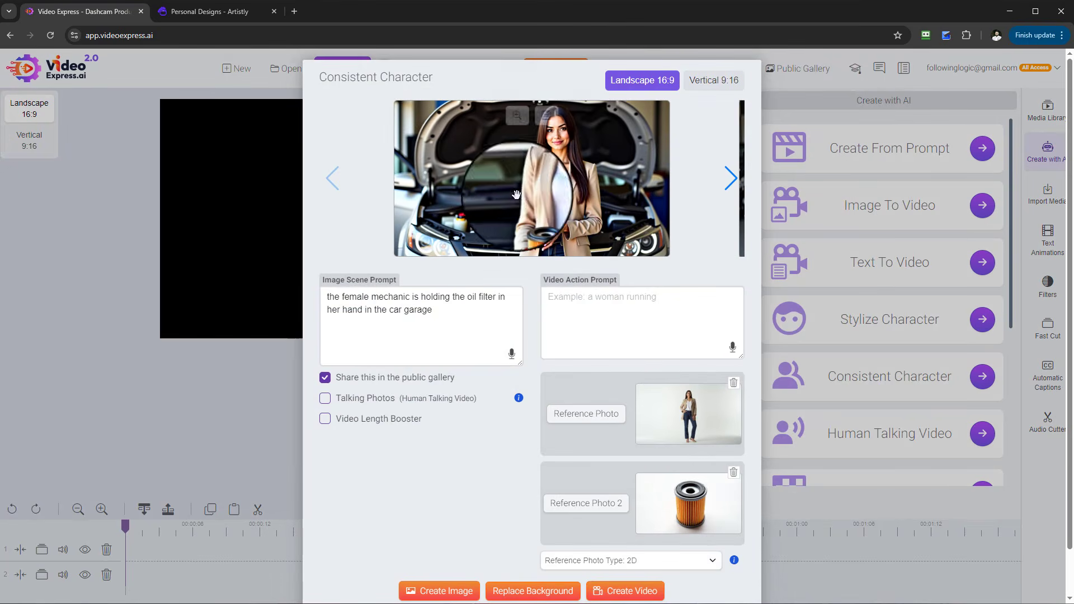
{"action": "left_click", "coordinate": [545, 117]}
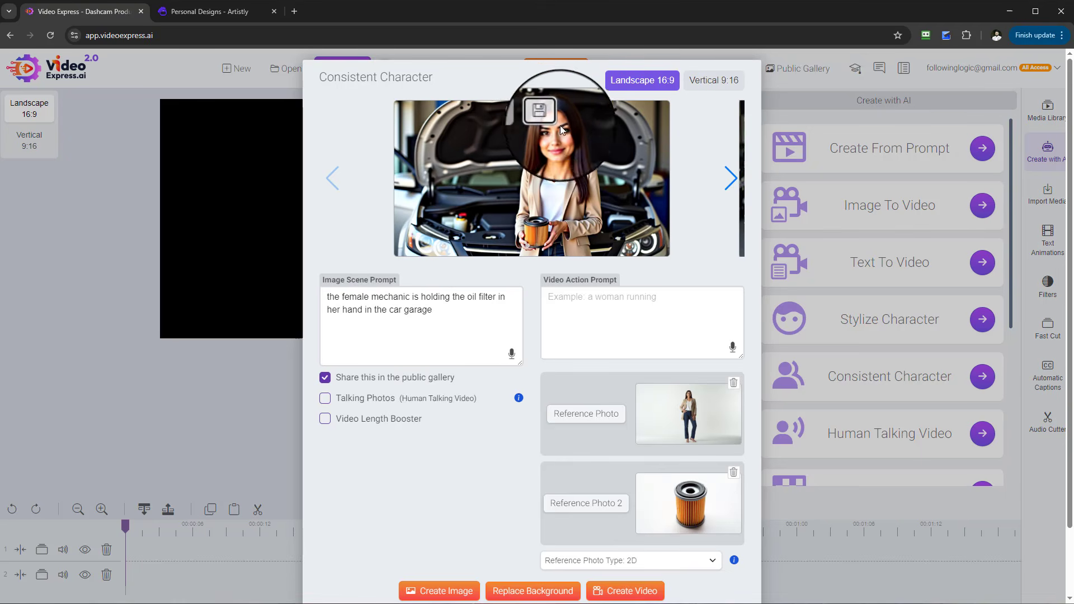
{"action": "scroll", "coordinate": [660, 293], "scroll_direction": "down", "scroll_amount": 1}
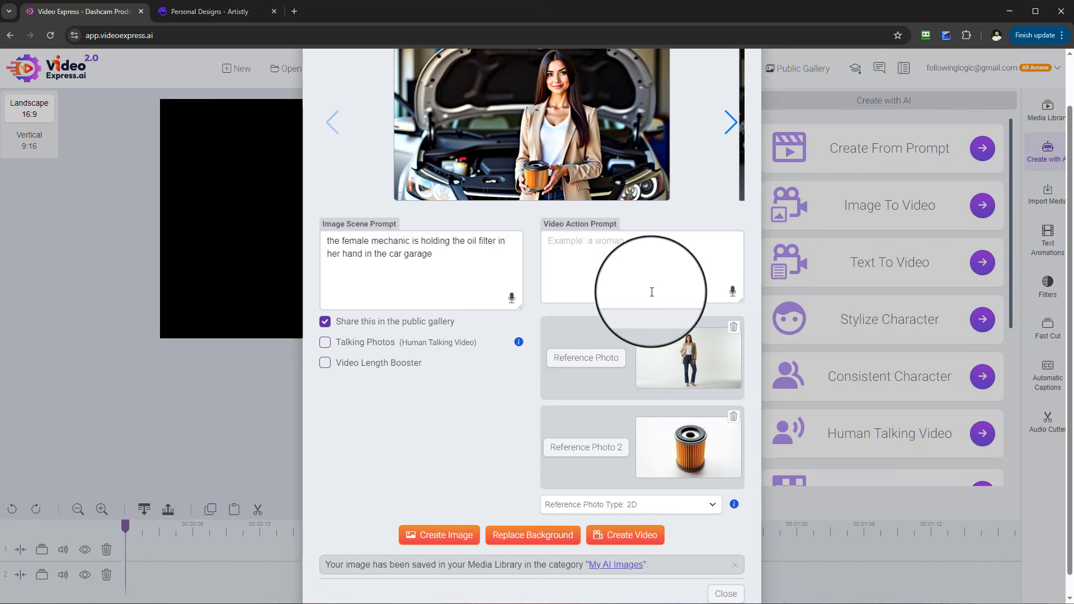
- Copy the scene prompt into the video action prompt, add 'and the camera zooms into her smiling', and create a video
{"action": "left_click_drag", "start_coordinate": [448, 259], "coordinate": [273, 239]}
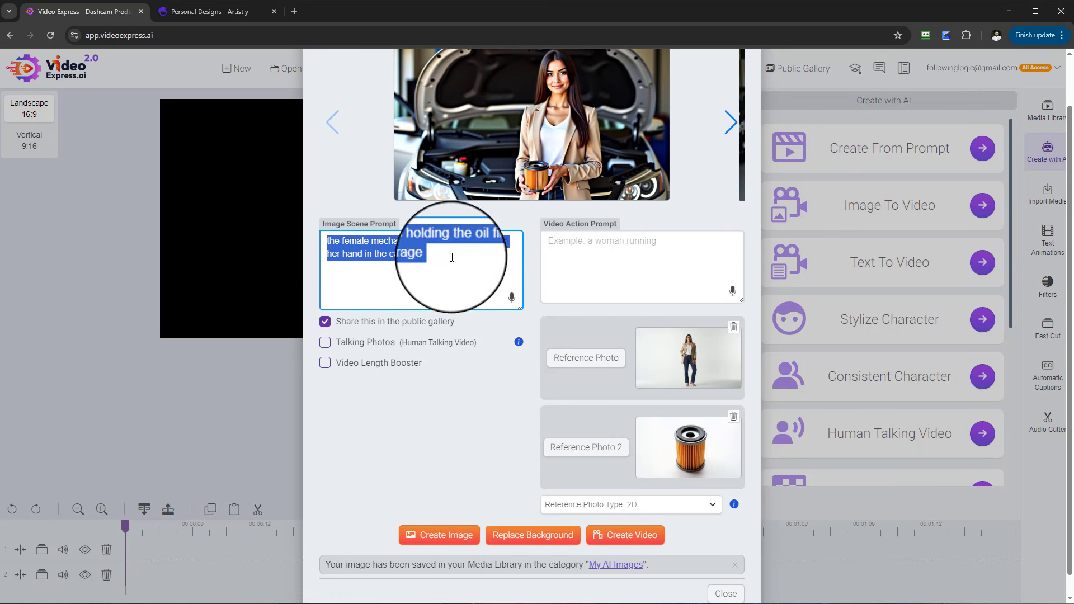
{"action": "right_click", "coordinate": [384, 252]}
{"action": "left_click", "coordinate": [472, 305]}
{"action": "left_click", "coordinate": [621, 279]}
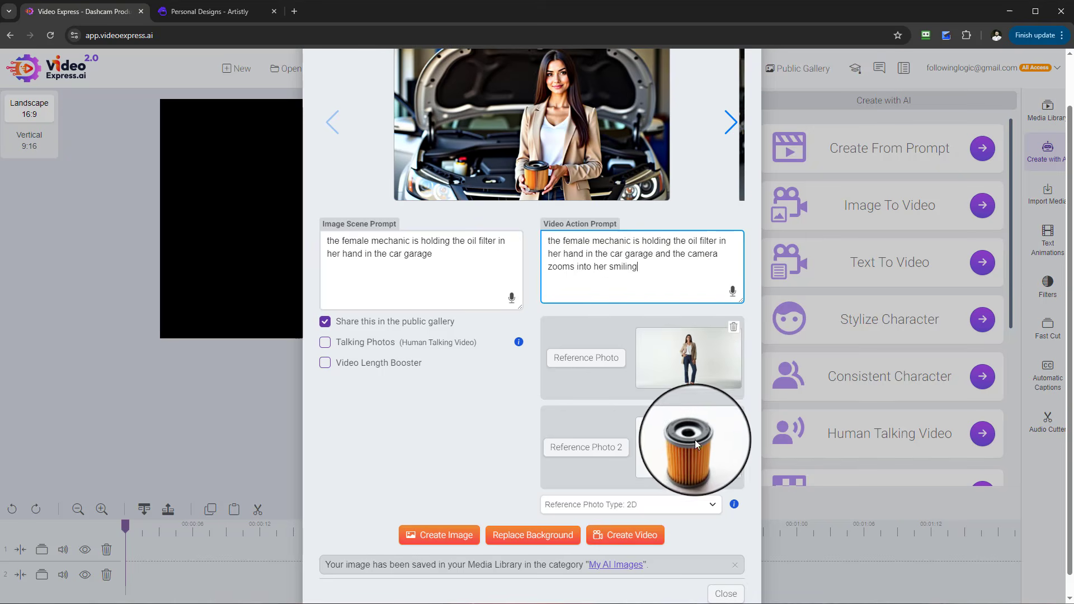
{"action": "scroll", "coordinate": [699, 453], "scroll_direction": "down", "scroll_amount": 1}
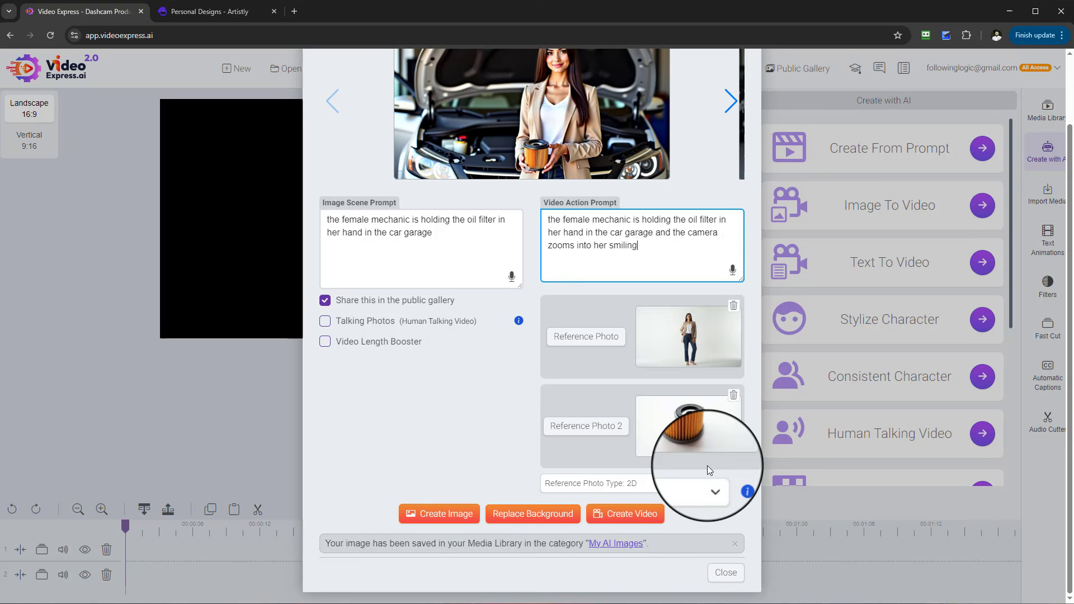
{"action": "left_click", "coordinate": [652, 521]}
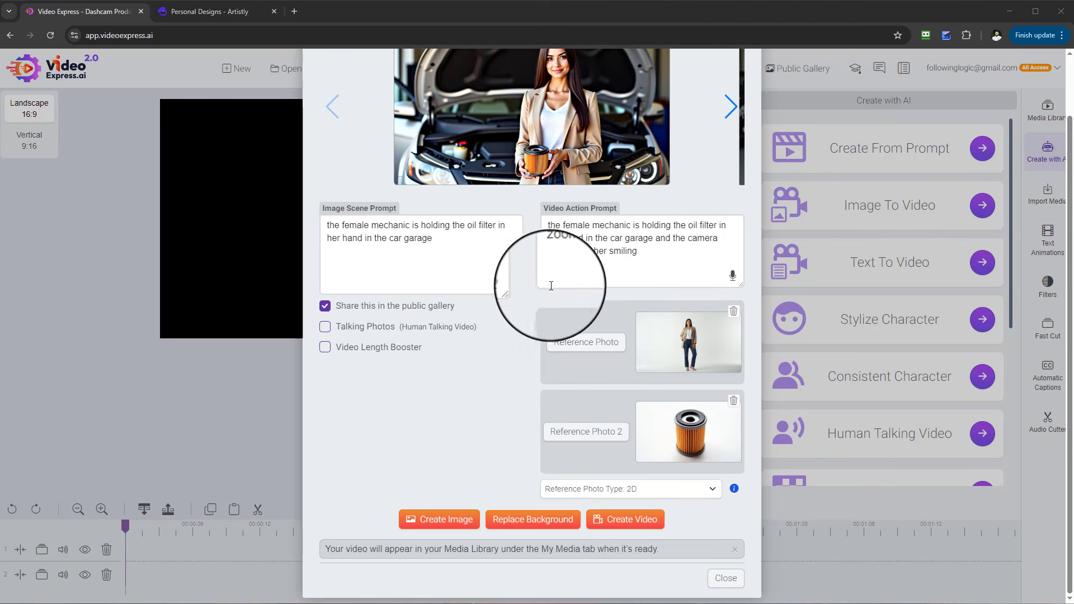
{"action": "scroll", "coordinate": [630, 439], "scroll_direction": "up", "scroll_amount": 1}
{"action": "scroll", "coordinate": [639, 484], "scroll_direction": "down", "scroll_amount": 1}
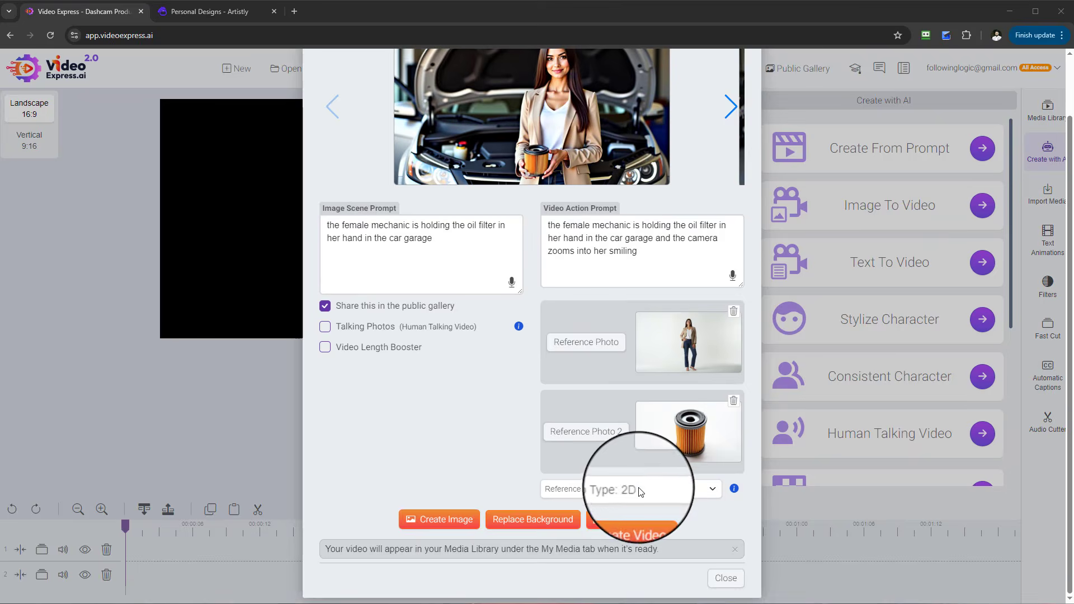
{"action": "left_click_drag", "start_coordinate": [327, 553], "coordinate": [670, 551]}
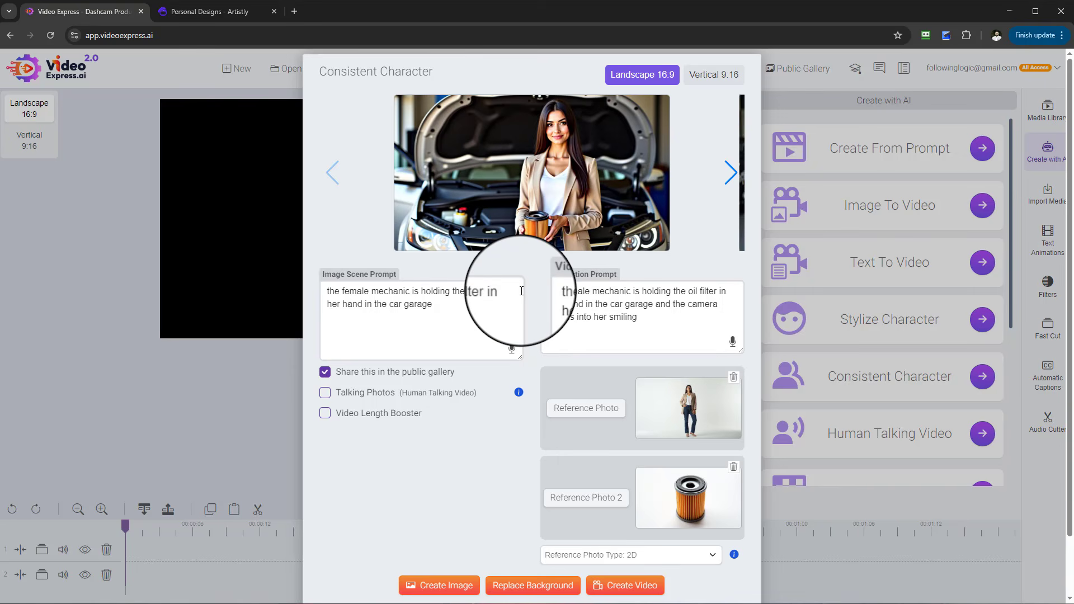
- Replace the first reference photo with the saved engine-bay mechanic image from the My AI Images folder
{"action": "left_click", "coordinate": [593, 416]}
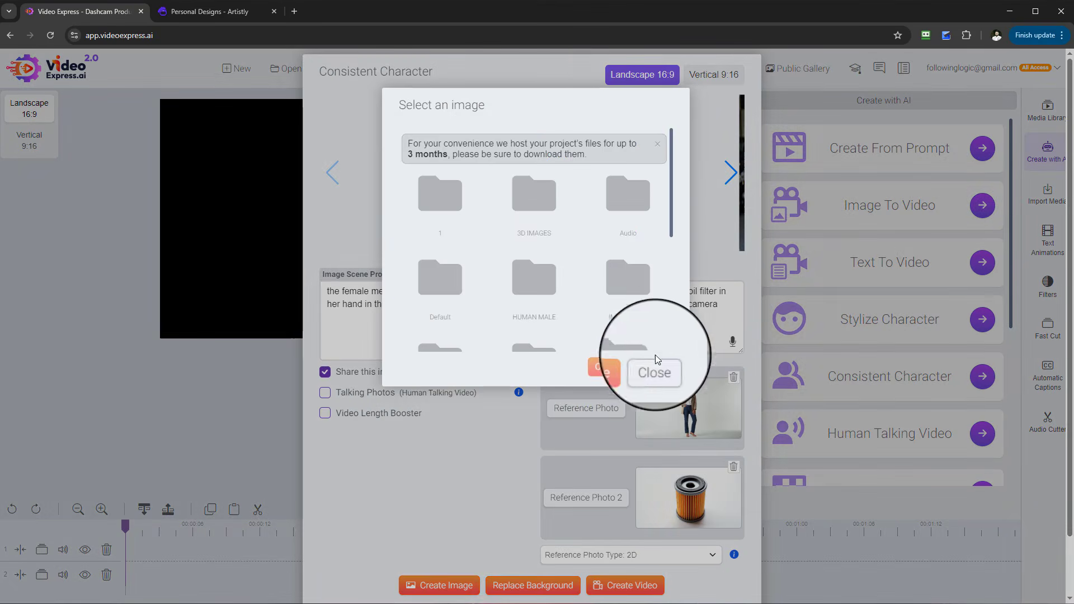
{"action": "scroll", "coordinate": [652, 312], "scroll_direction": "down", "scroll_amount": 3}
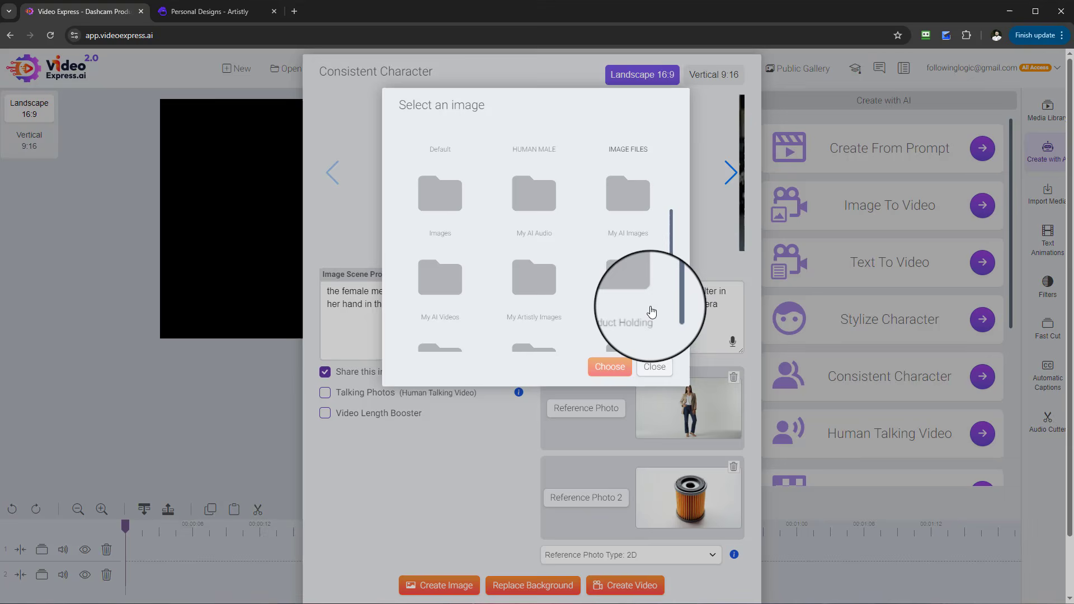
{"action": "left_click", "coordinate": [635, 206]}
{"action": "left_click", "coordinate": [478, 204]}
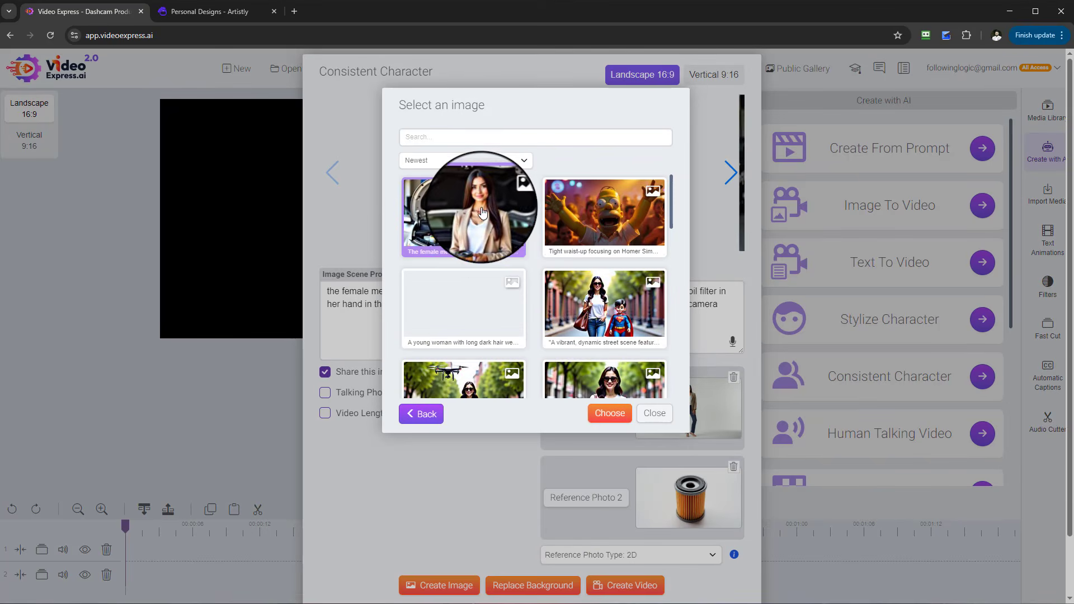
{"action": "right_click", "coordinate": [482, 206]}
{"action": "left_click", "coordinate": [518, 224]}
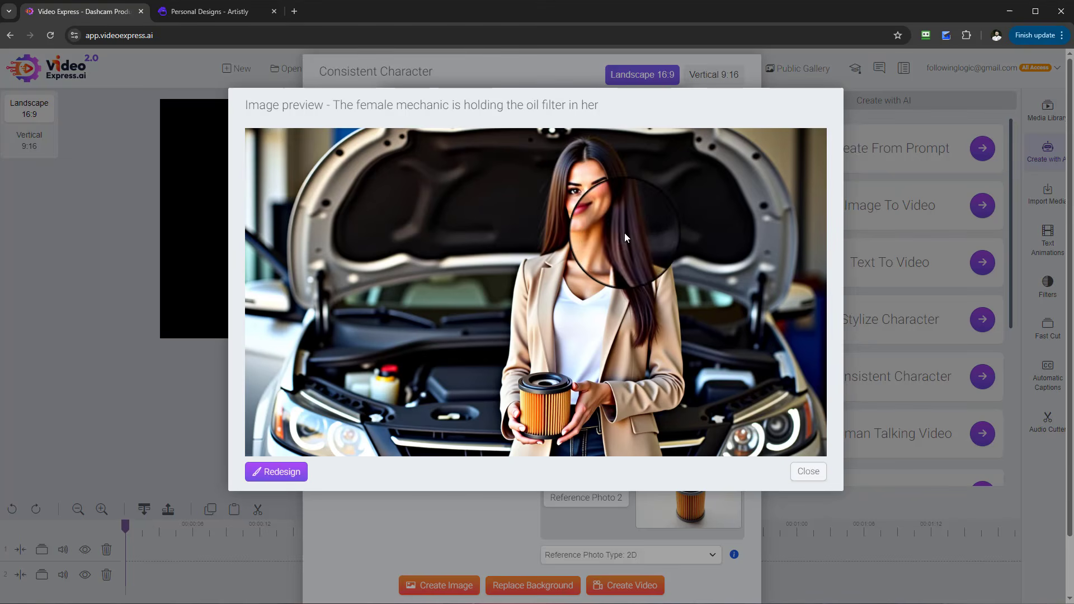
{"action": "left_click", "coordinate": [815, 480]}
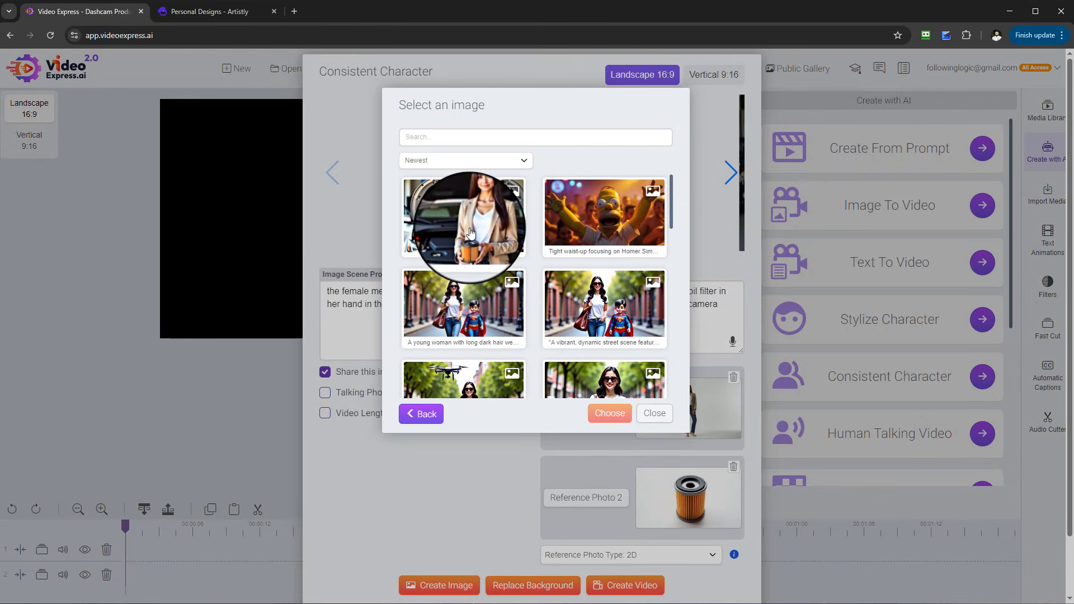
{"action": "left_click", "coordinate": [606, 414]}
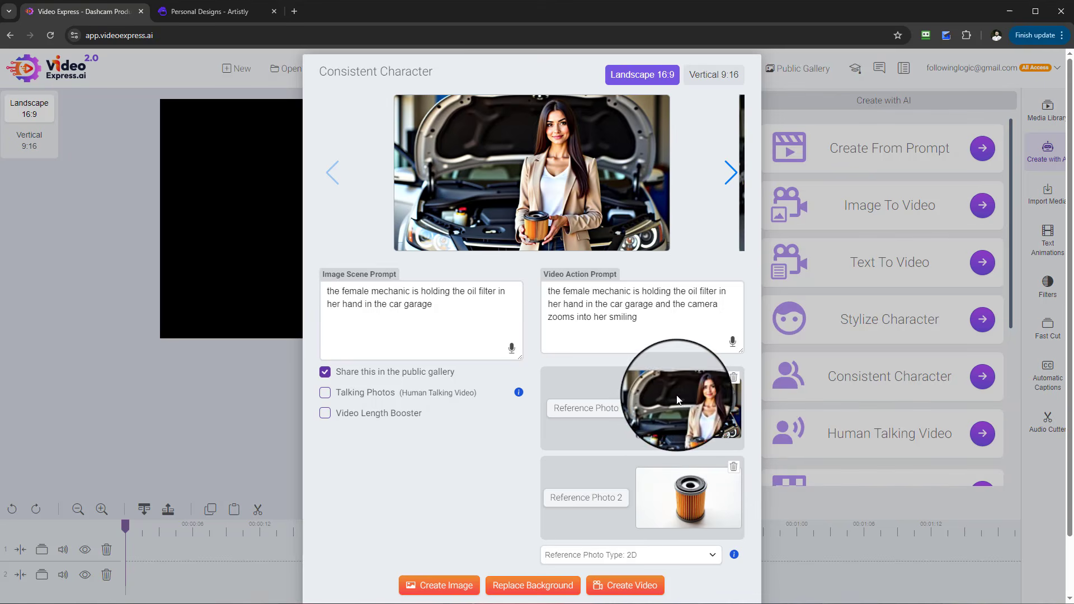
- Extend the scene prompt with 'and putting it in the car engine' and create new images
{"action": "scroll", "coordinate": [676, 420], "scroll_direction": "down", "scroll_amount": 1}
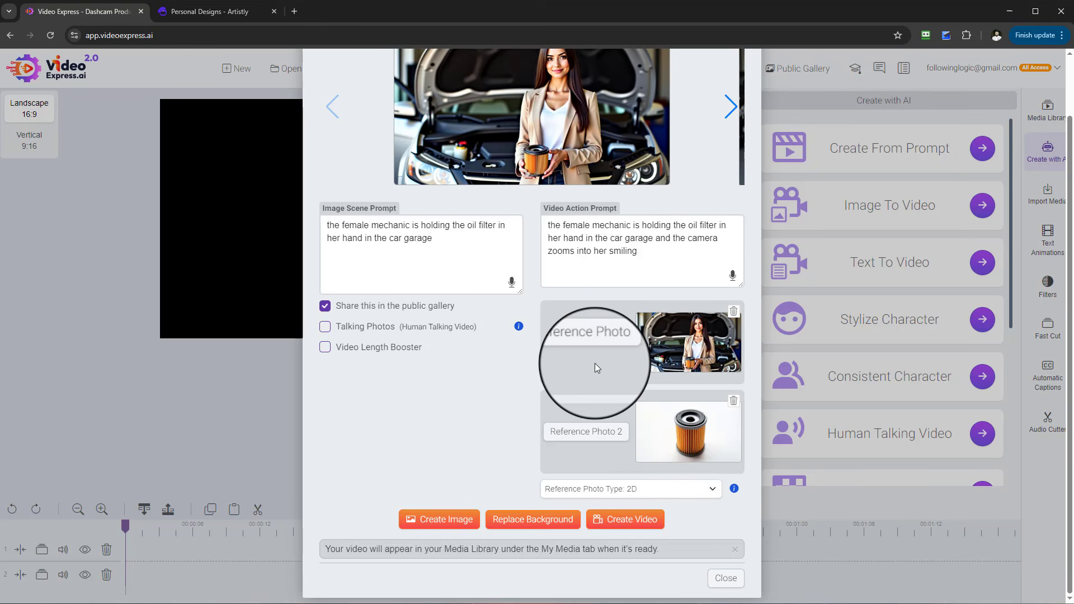
{"action": "scroll", "coordinate": [626, 369], "scroll_direction": "up", "scroll_amount": 1}
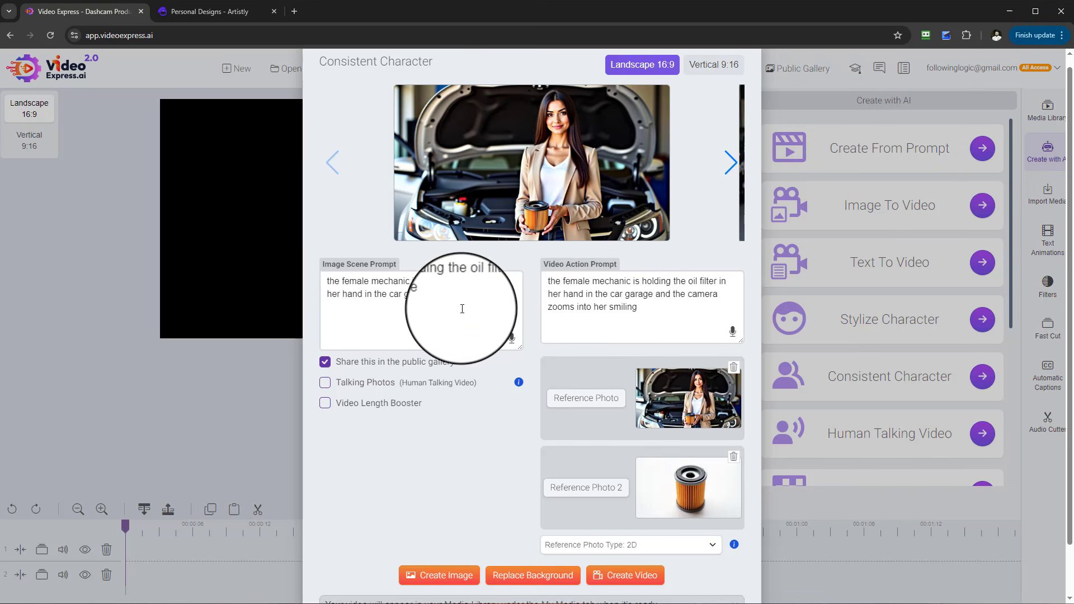
{"action": "mouse_move", "coordinate": [462, 307]}
{"action": "left_mouse_down"}
{"action": "mouse_move", "coordinate": [386, 301]}
{"action": "mouse_move", "coordinate": [470, 293]}
{"action": "mouse_move", "coordinate": [382, 299]}
{"action": "mouse_move", "coordinate": [434, 307]}
{"action": "mouse_move", "coordinate": [379, 300]}
{"action": "mouse_move", "coordinate": [446, 294]}
{"action": "left_mouse_up"}
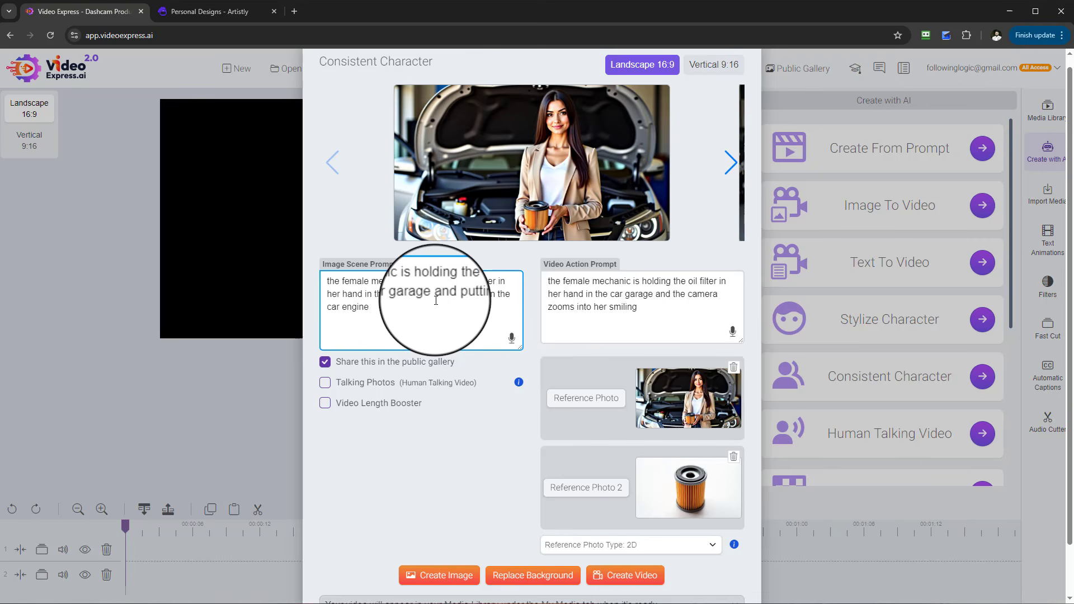
{"action": "left_click", "coordinate": [440, 582]}
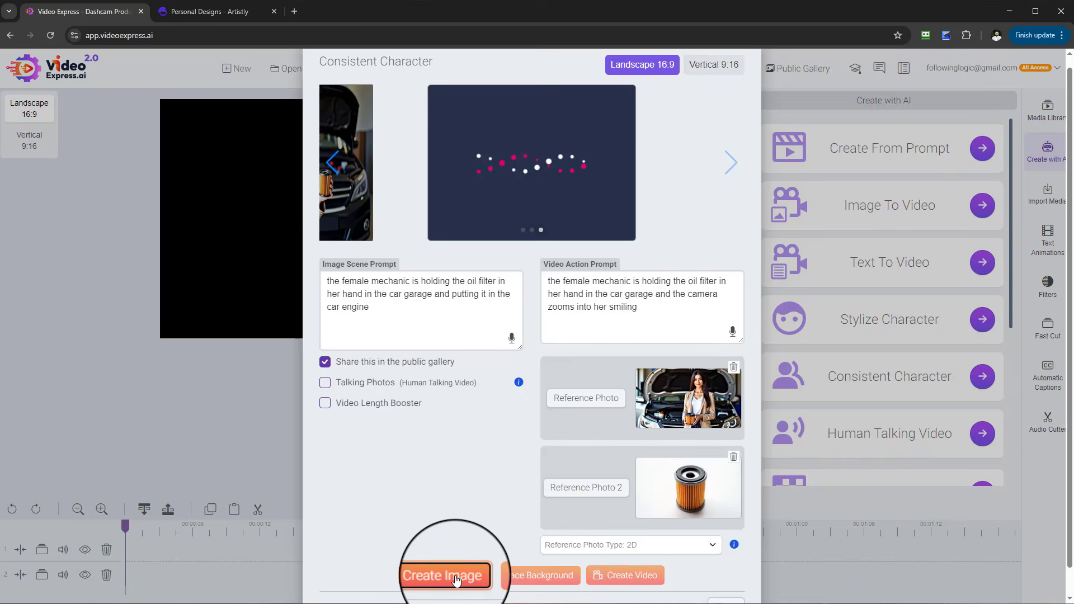
{"action": "left_click", "coordinate": [456, 580]}
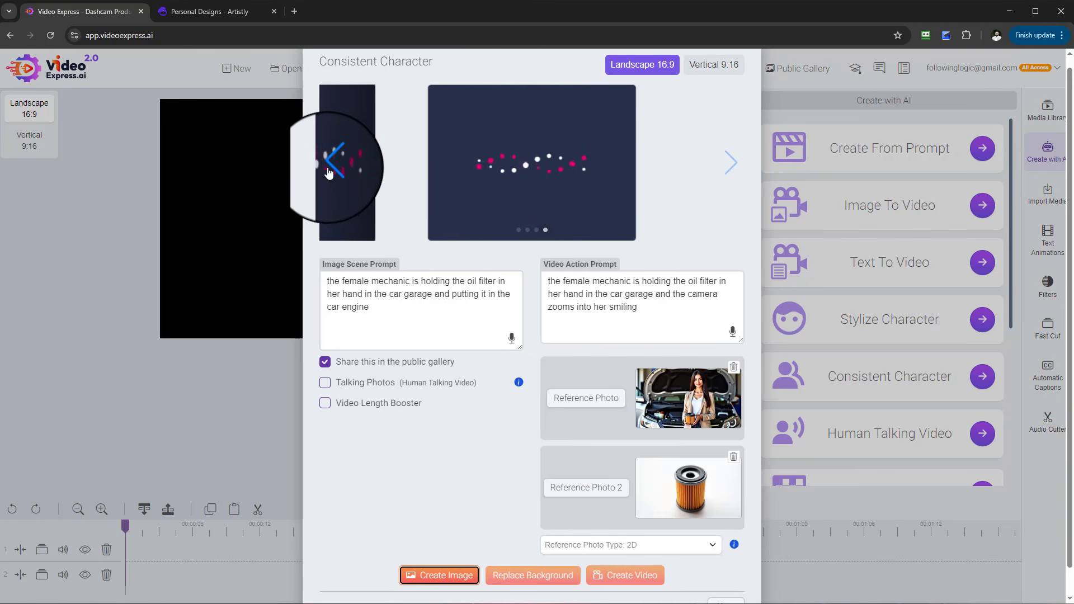
- Browse the newly generated images in the carousel
{"action": "left_click", "coordinate": [332, 163]}
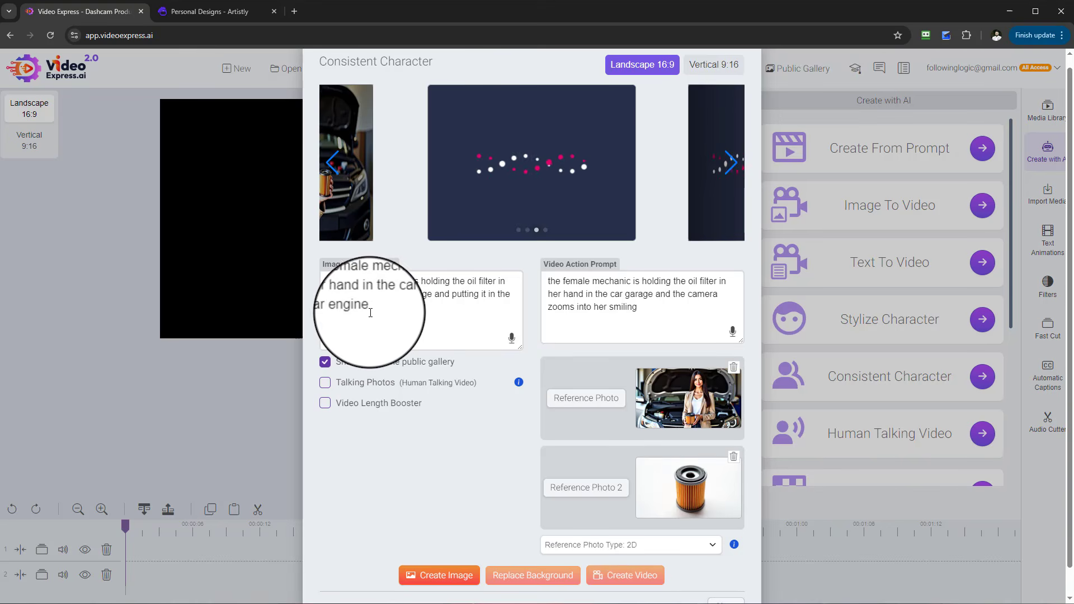
{"action": "left_click_drag", "start_coordinate": [370, 312], "coordinate": [323, 278]}
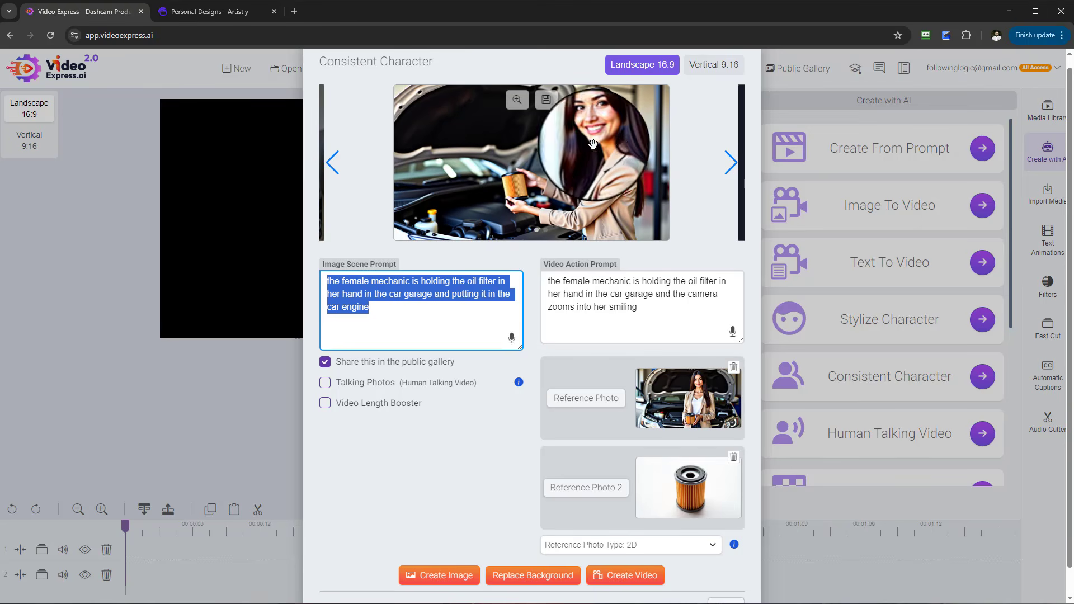
{"action": "left_click", "coordinate": [731, 165]}
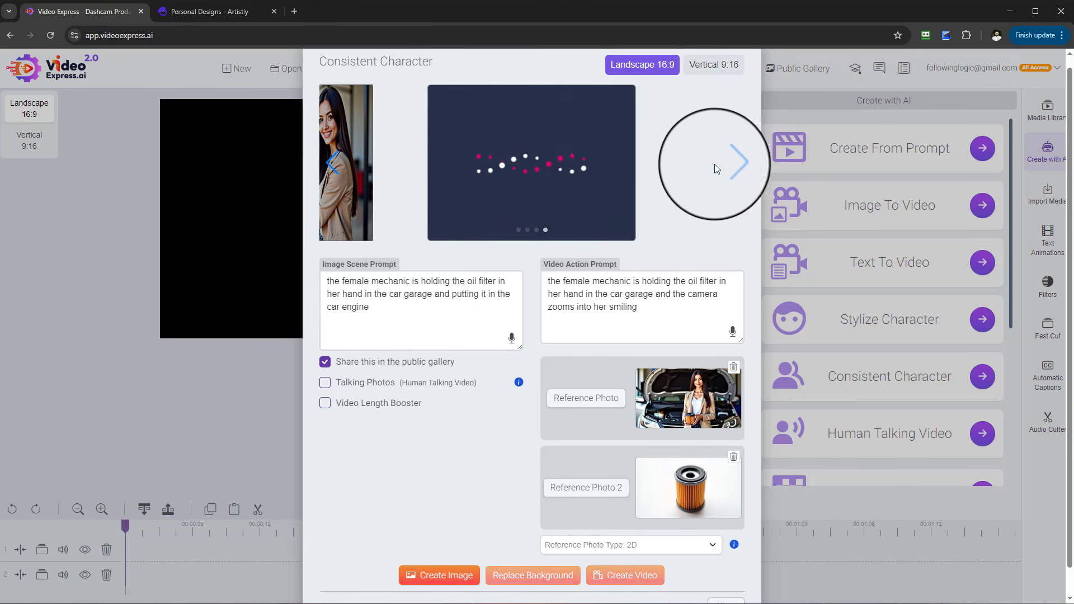
{"action": "left_click", "coordinate": [333, 167]}
{"action": "left_click", "coordinate": [333, 166]}
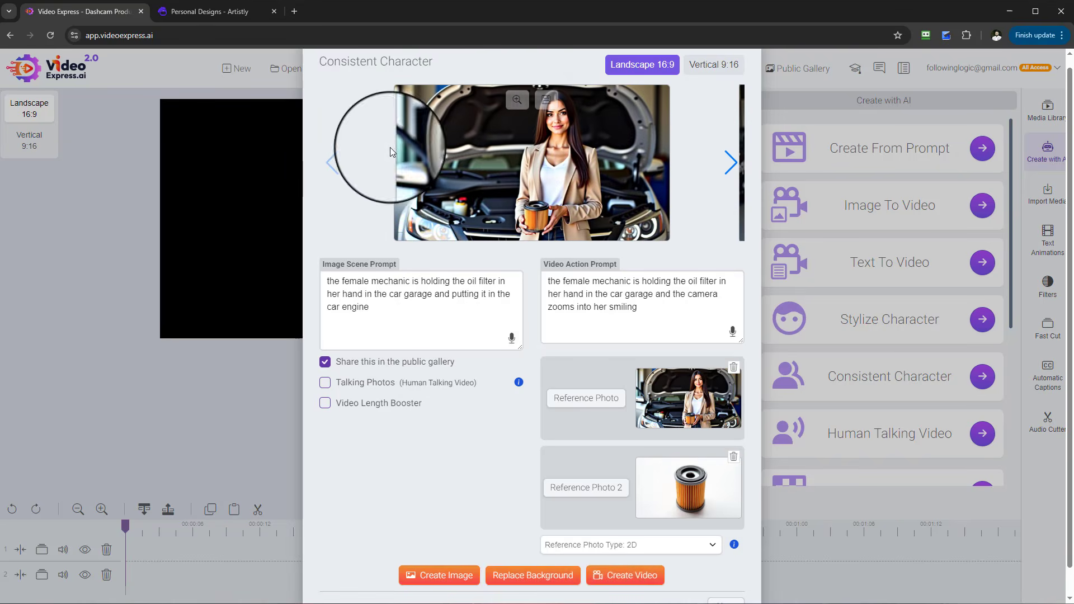
{"action": "left_click", "coordinate": [727, 164]}
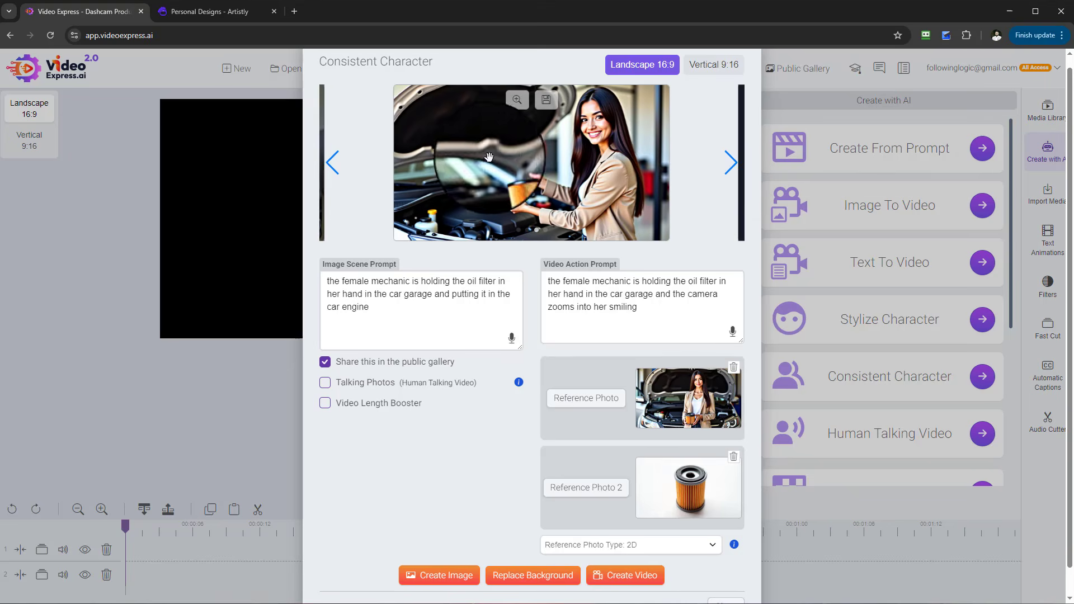
- Compare the generated mechanic images by paging back and forth through the carousel
{"action": "left_click", "coordinate": [317, 168]}
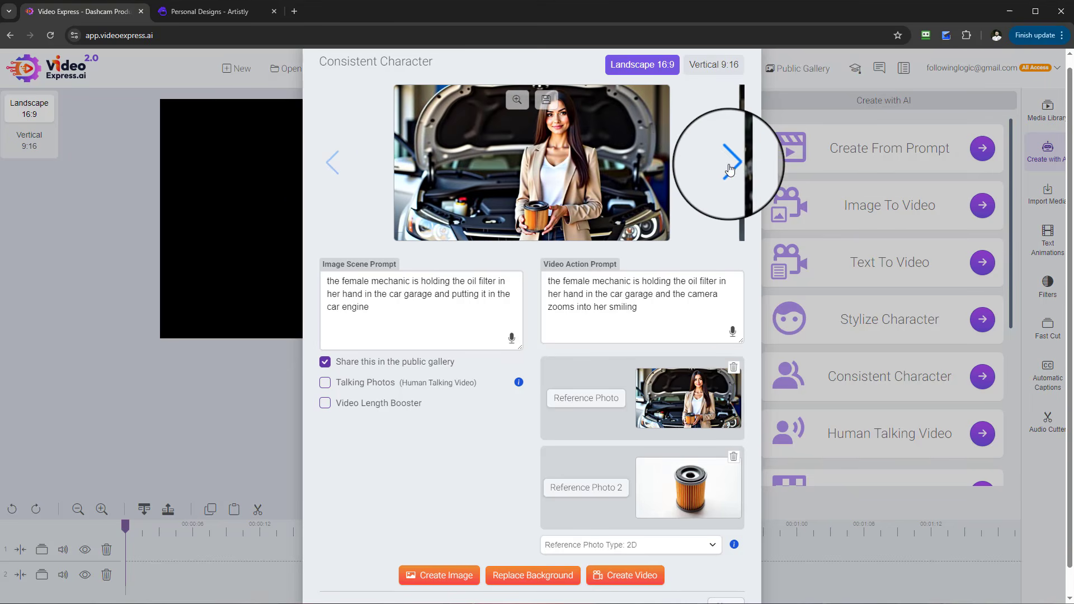
{"action": "left_click", "coordinate": [732, 163]}
{"action": "left_click", "coordinate": [730, 168]}
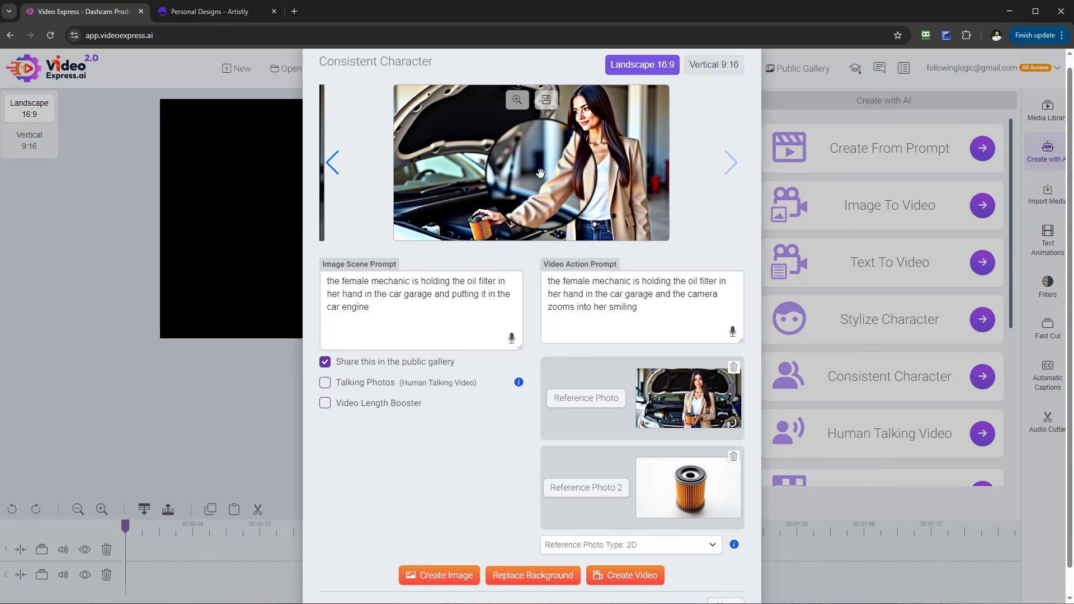
{"action": "left_click", "coordinate": [333, 164]}
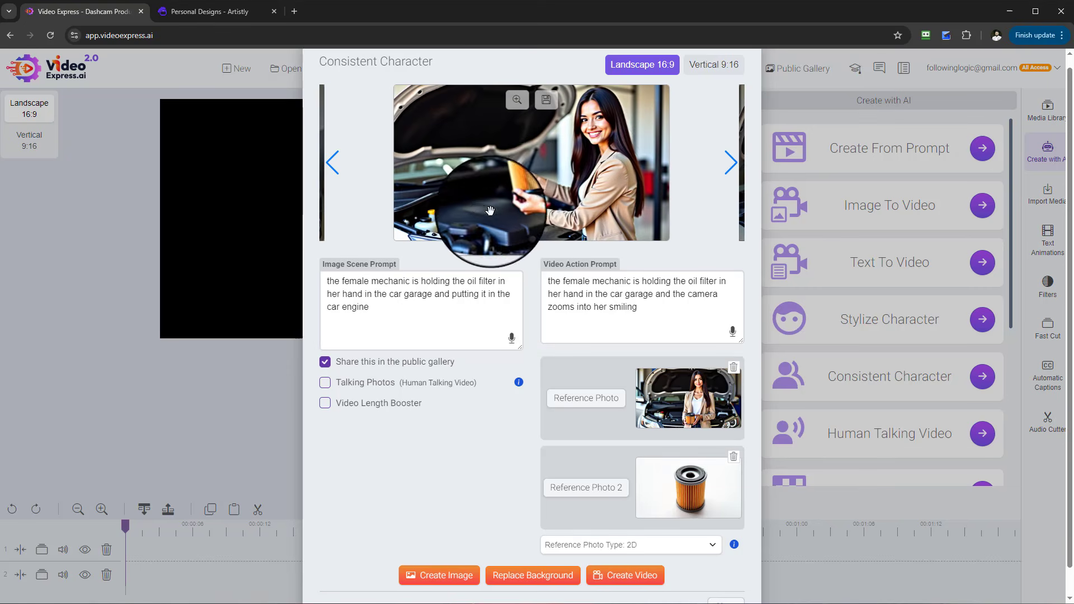
{"action": "left_click", "coordinate": [732, 168]}
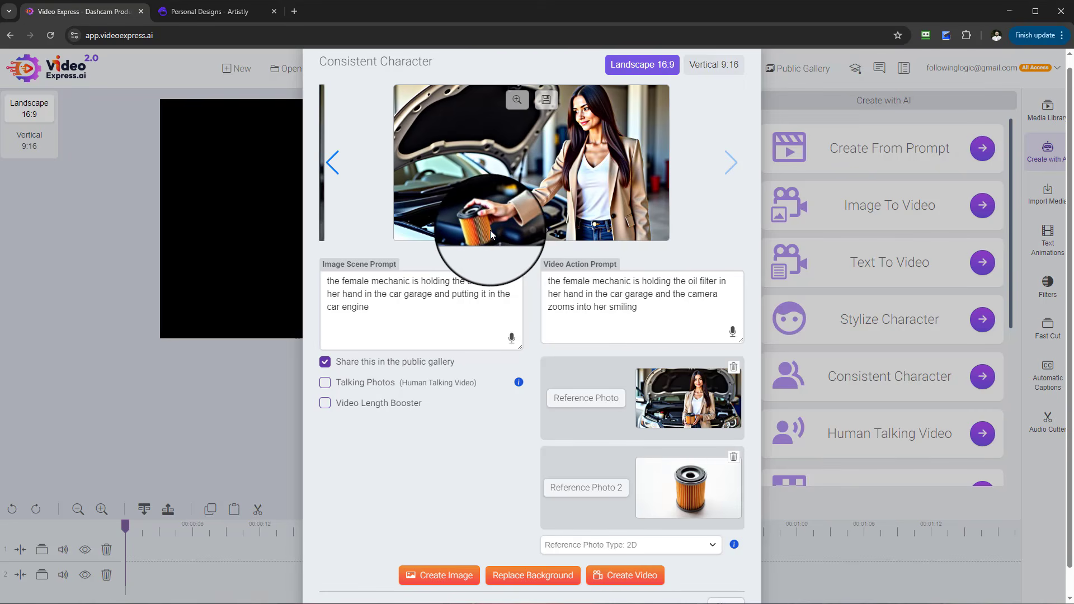
{"action": "left_click", "coordinate": [331, 161]}
{"action": "left_click", "coordinate": [729, 163]}
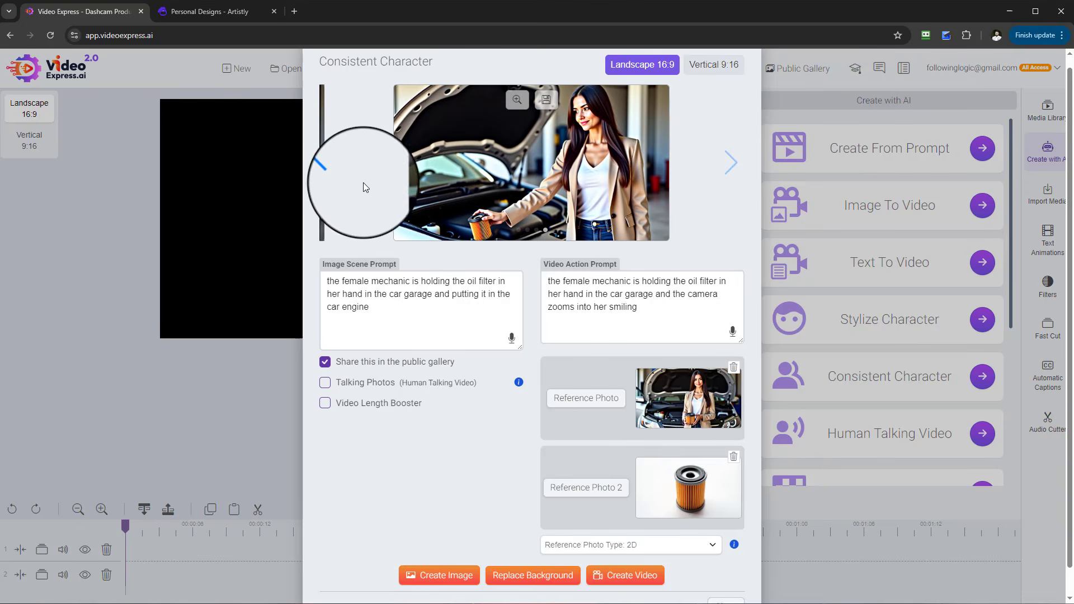
{"action": "left_click", "coordinate": [334, 168]}
{"action": "left_click", "coordinate": [730, 163]}
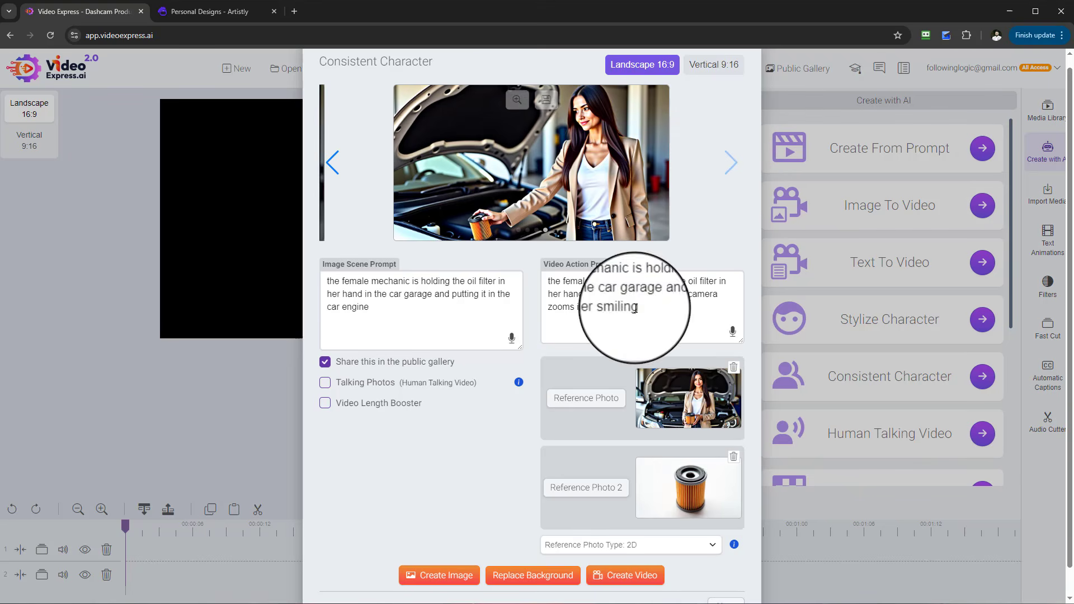
- Copy the scene prompt into the video action prompt and edit it to '...in the car garage and walks to the car and is putting it in the car engine'
{"action": "left_click", "coordinate": [456, 323]}
{"action": "mouse_move", "coordinate": [304, 259]}
{"action": "left_mouse_down"}
{"action": "mouse_move", "coordinate": [403, 312]}
{"action": "mouse_move", "coordinate": [300, 269]}
{"action": "left_mouse_up"}
{"action": "right_click", "coordinate": [418, 311]}
{"action": "key", "text": "ctrl+c"}
{"action": "left_click", "coordinate": [616, 308]}
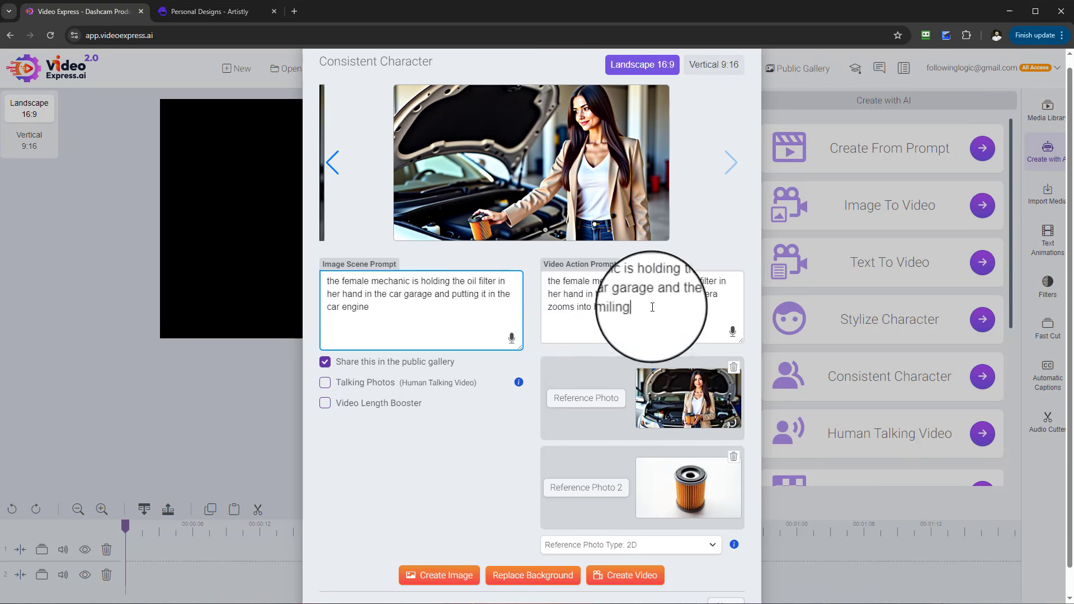
{"action": "key", "text": "ctrl+a"}
{"action": "key", "text": "ctrl+v"}
{"action": "left_click", "coordinate": [352, 291]}
{"action": "key", "text": "ctrl+a"}
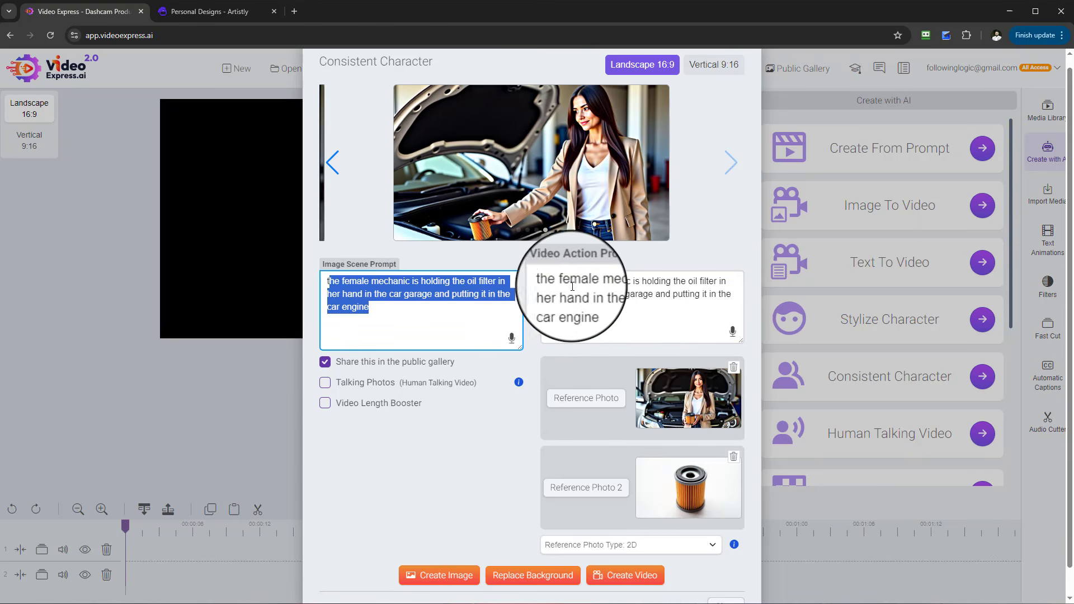
{"action": "left_click", "coordinate": [620, 294]}
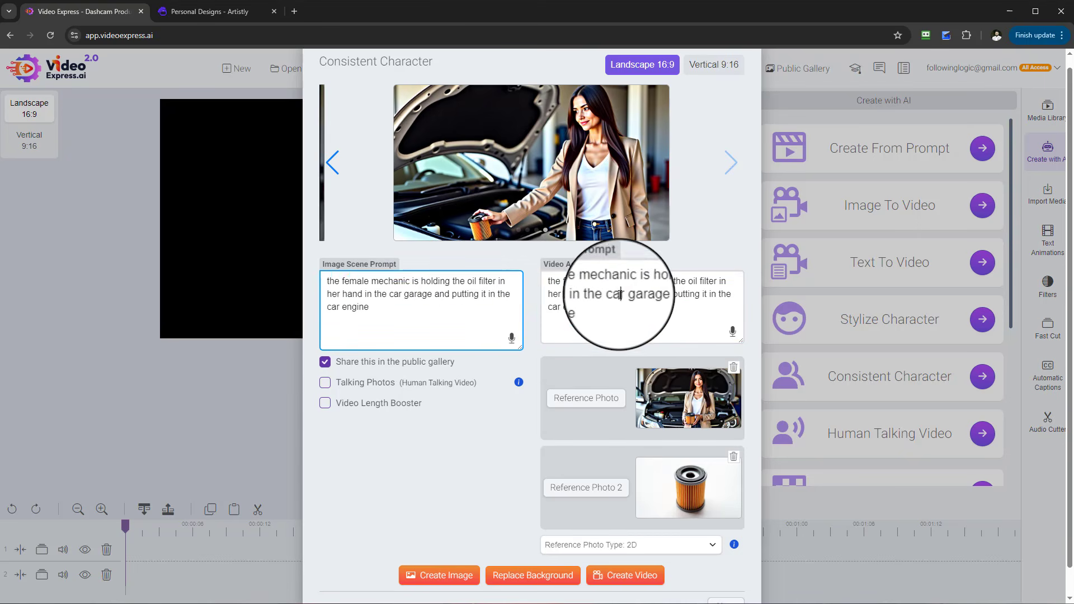
{"action": "left_click_drag", "start_coordinate": [704, 294], "coordinate": [709, 308]}
{"action": "left_click", "coordinate": [645, 315]}
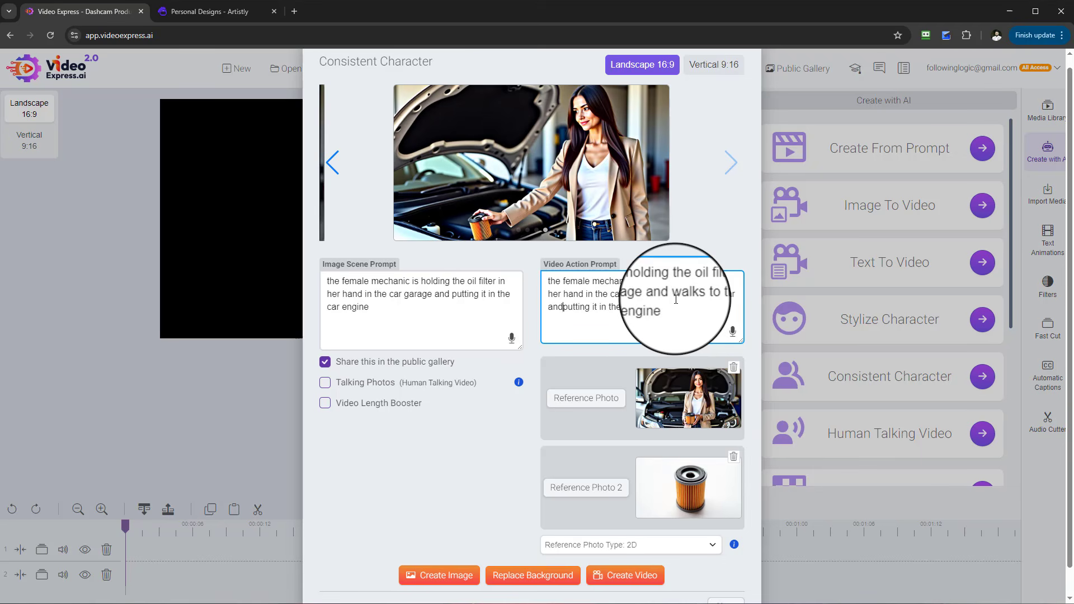
- Preview the mechanic-at-engine image, save it to the media library, and create a video from it
{"action": "scroll", "coordinate": [635, 311], "scroll_direction": "down", "scroll_amount": 1}
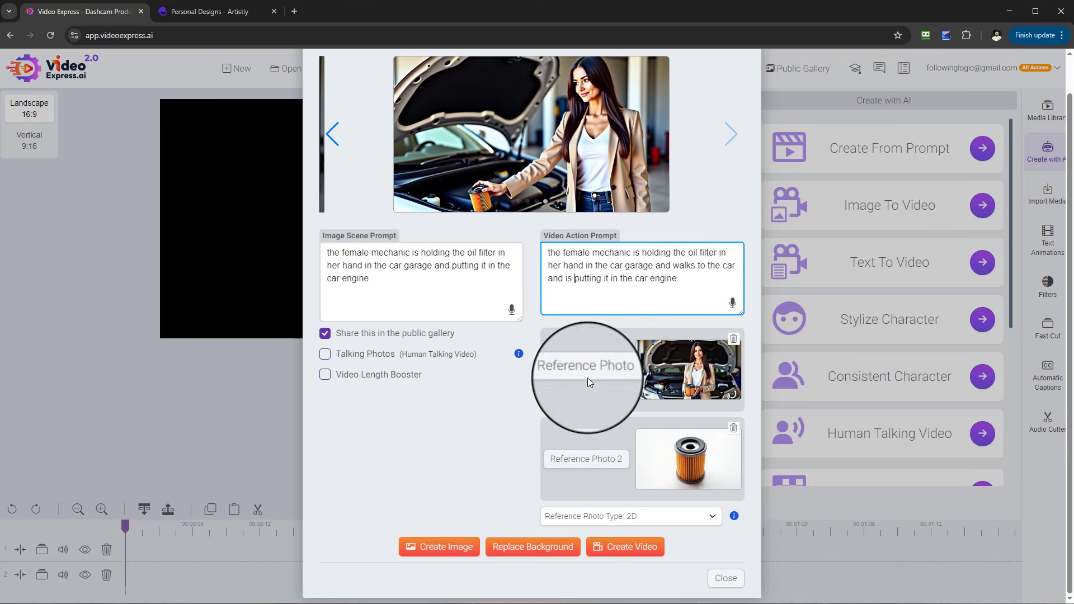
{"action": "scroll", "coordinate": [616, 489], "scroll_direction": "up", "scroll_amount": 1}
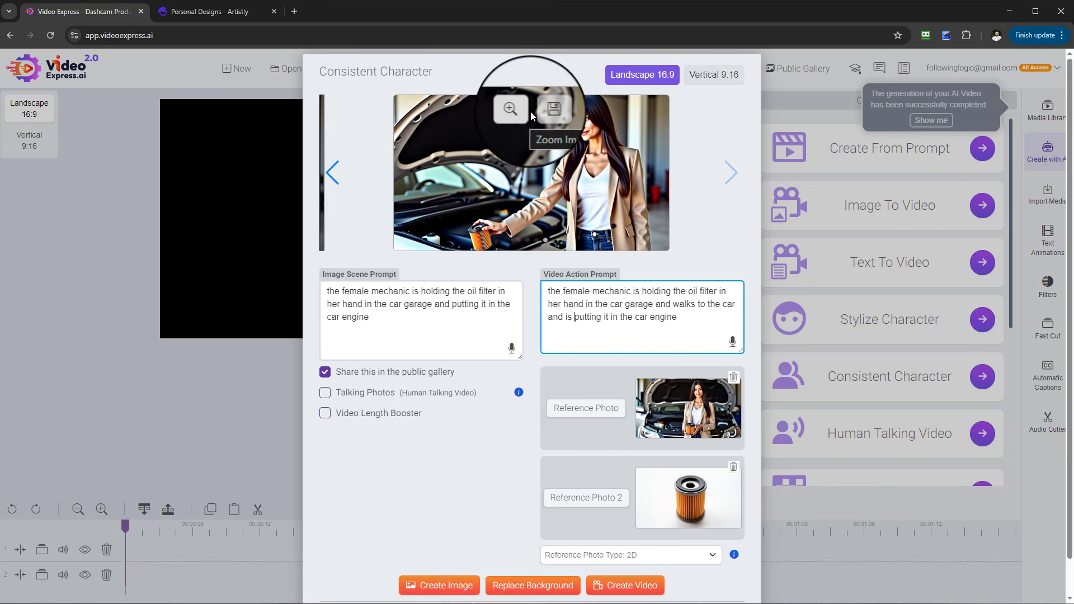
{"action": "left_click", "coordinate": [512, 110]}
{"action": "left_click", "coordinate": [809, 471]}
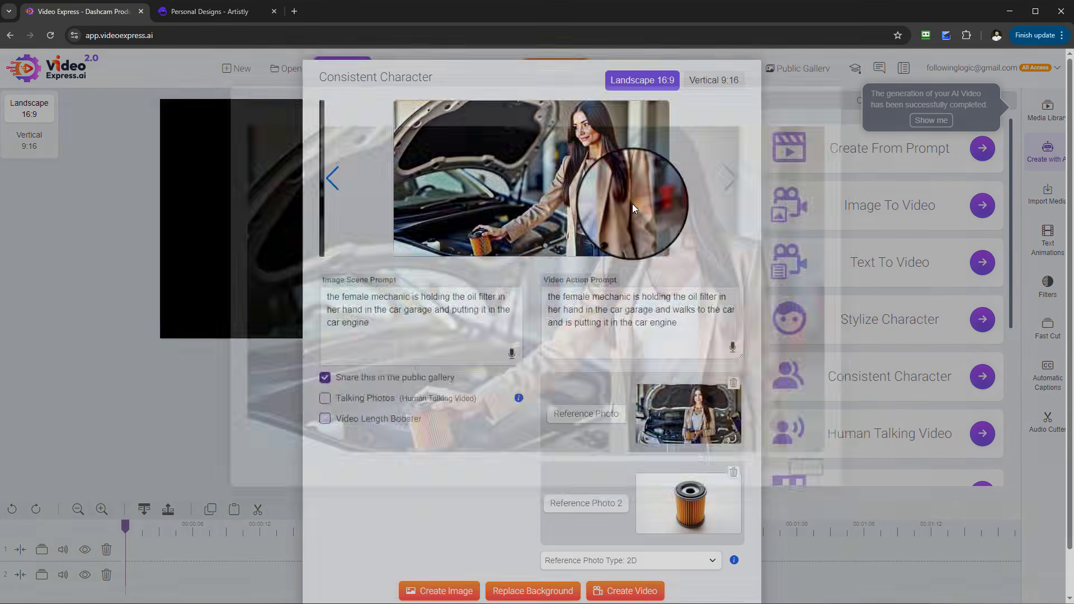
{"action": "left_click", "coordinate": [549, 116]}
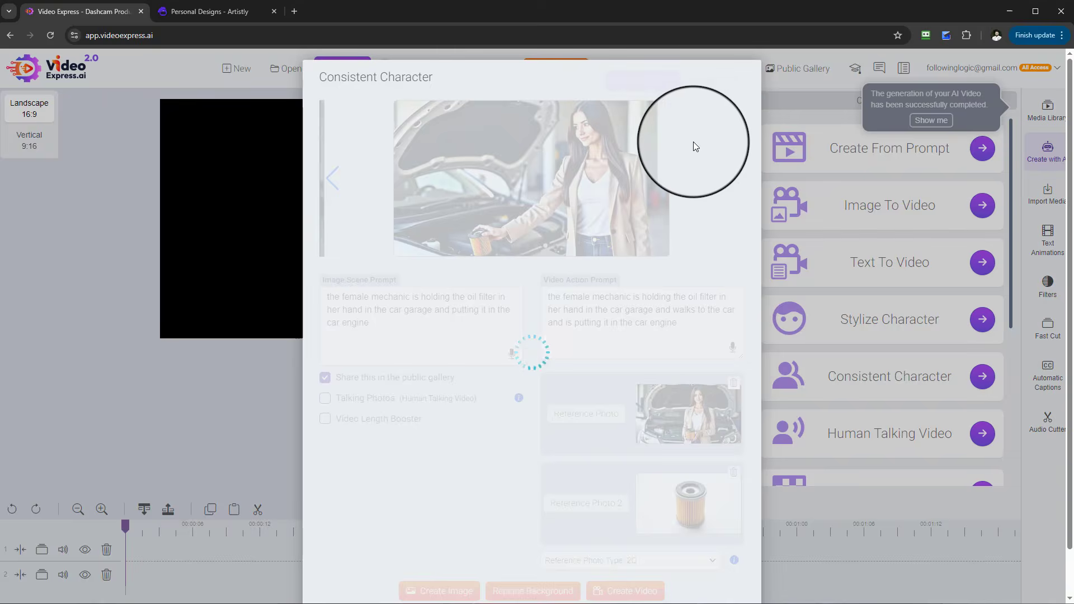
{"action": "scroll", "coordinate": [636, 319], "scroll_direction": "down", "scroll_amount": 2}
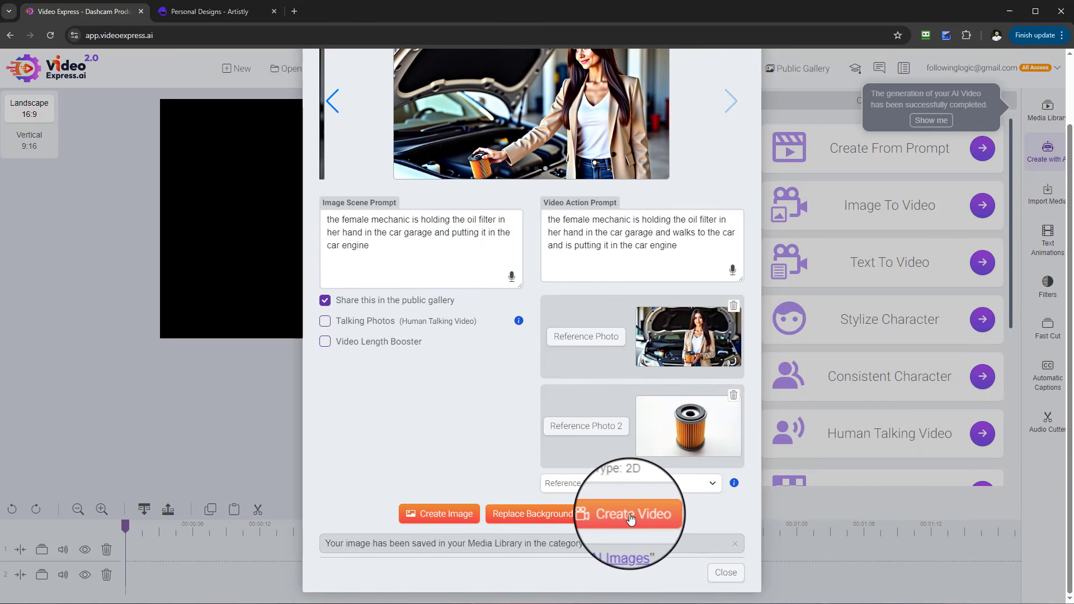
{"action": "left_click", "coordinate": [631, 515]}
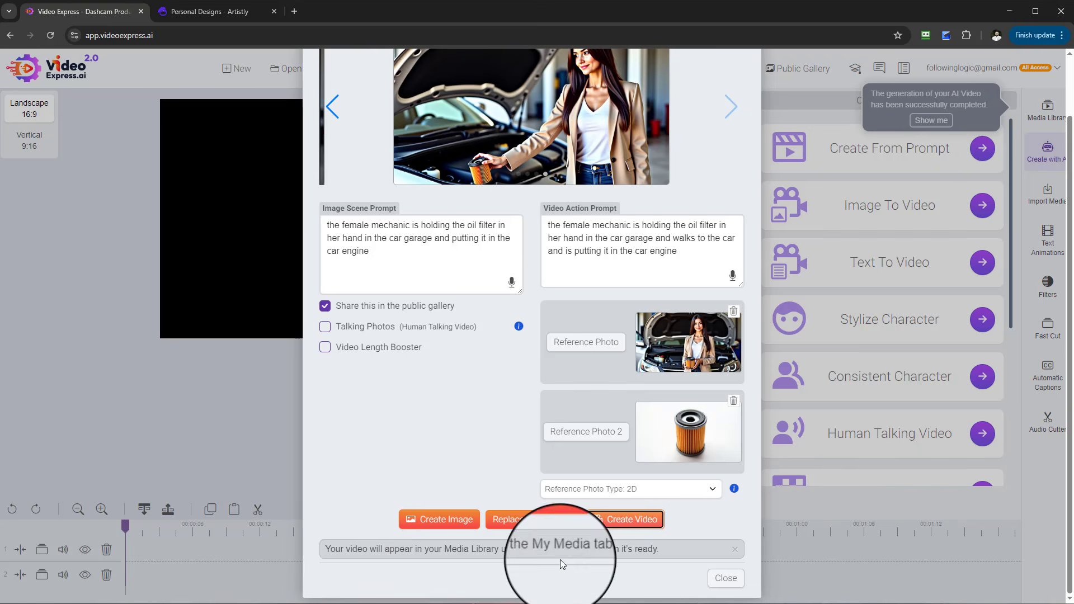
- Replace the first reference photo with the newly saved engine image from the My AI Images folder
{"action": "left_click", "coordinate": [610, 350]}
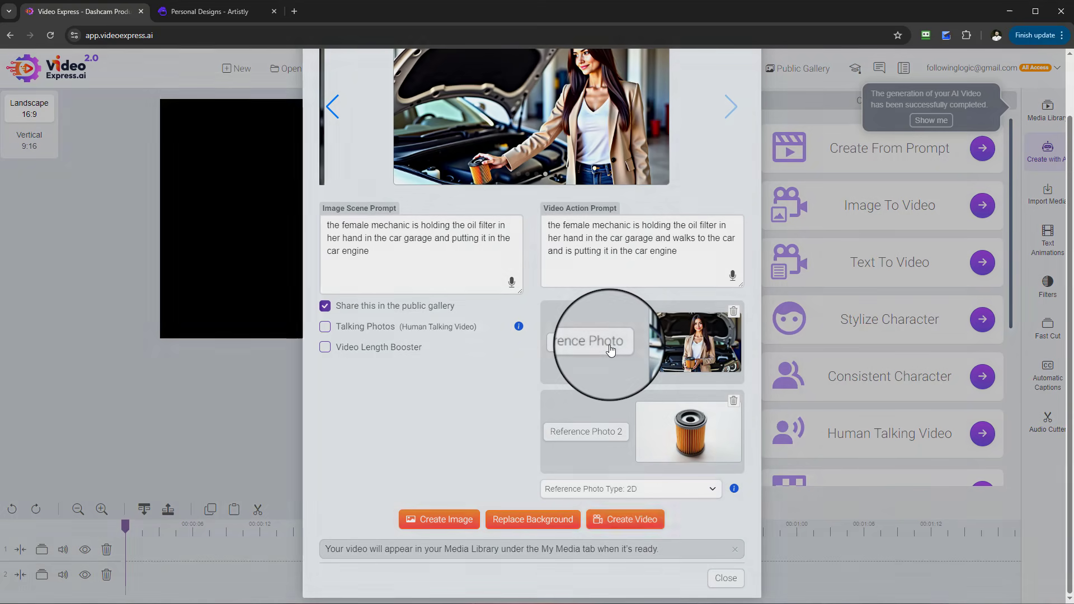
{"action": "scroll", "coordinate": [643, 279], "scroll_direction": "down", "scroll_amount": 2}
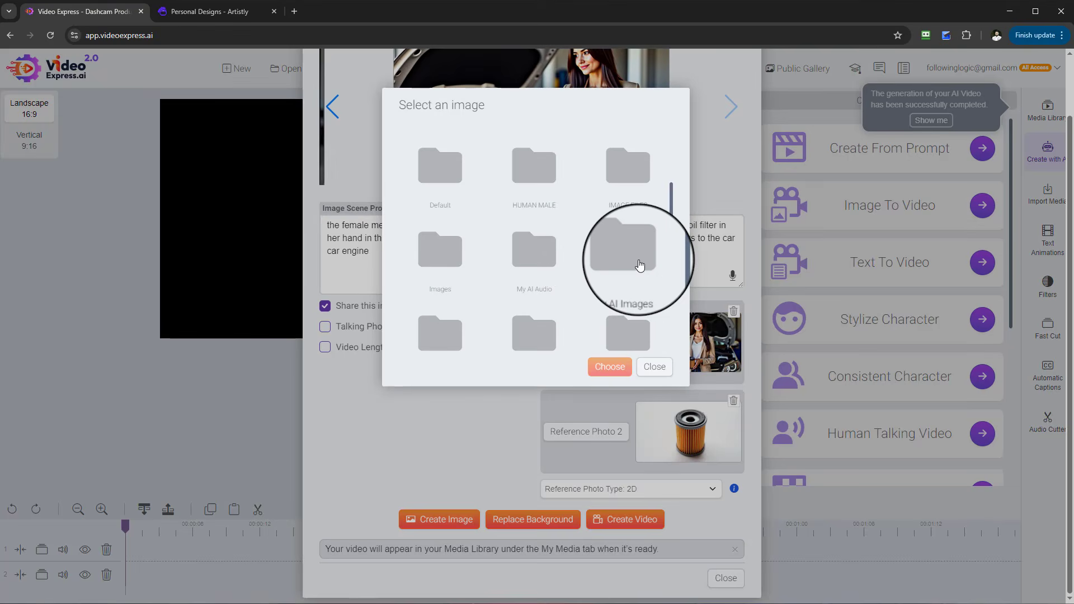
{"action": "left_click", "coordinate": [640, 264]}
{"action": "left_click", "coordinate": [432, 216]}
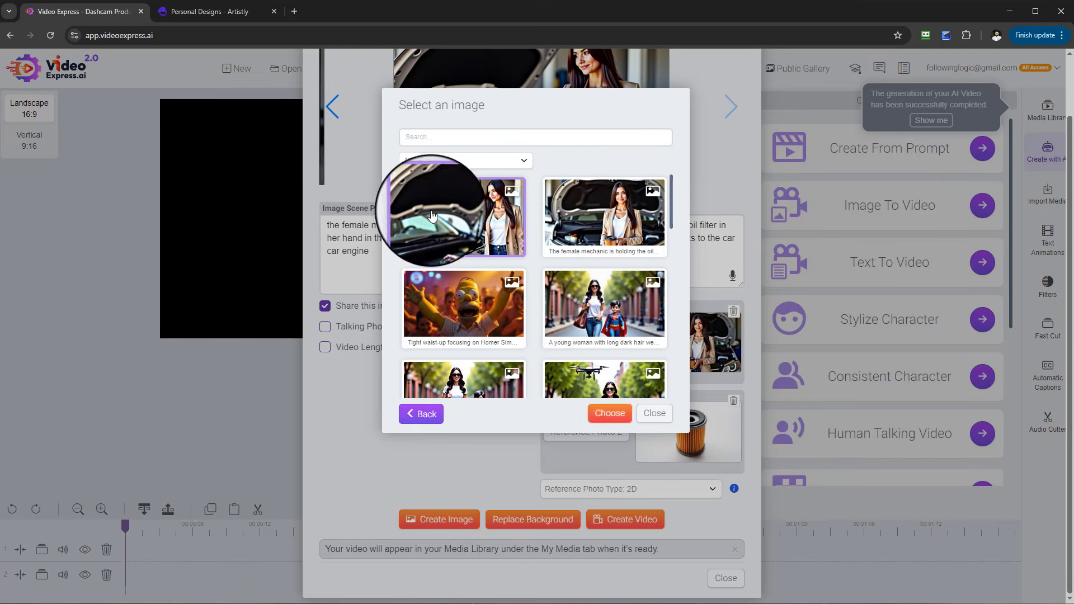
{"action": "left_click", "coordinate": [607, 413]}
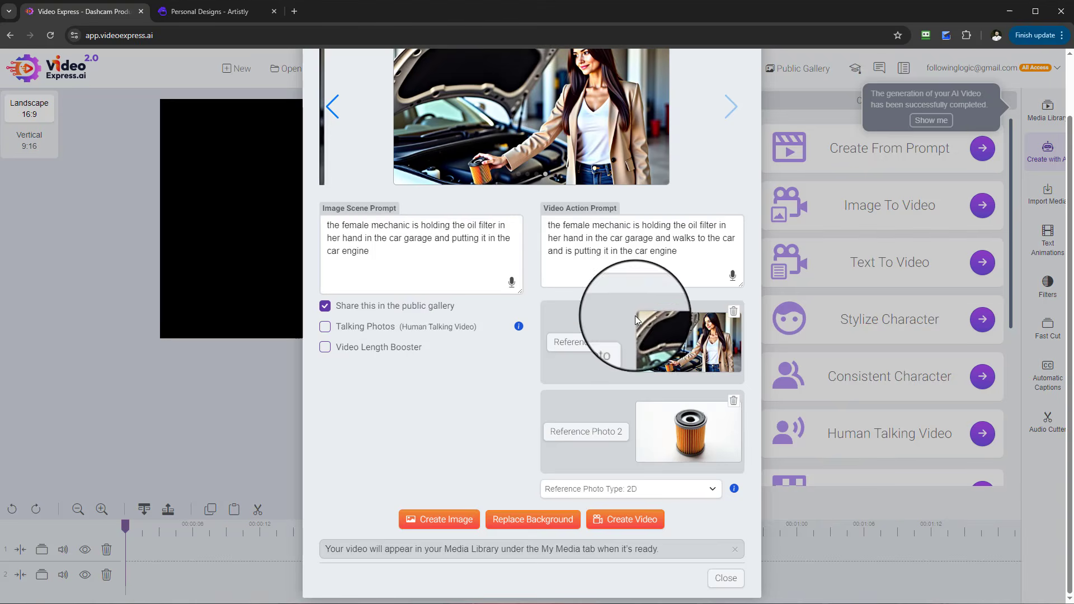
- Rewrite the scene prompt as 'the female mechanic is now cleaning the car engine' and create images
{"action": "scroll", "coordinate": [504, 291], "scroll_direction": "up", "scroll_amount": 2}
{"action": "left_click", "coordinate": [378, 316]}
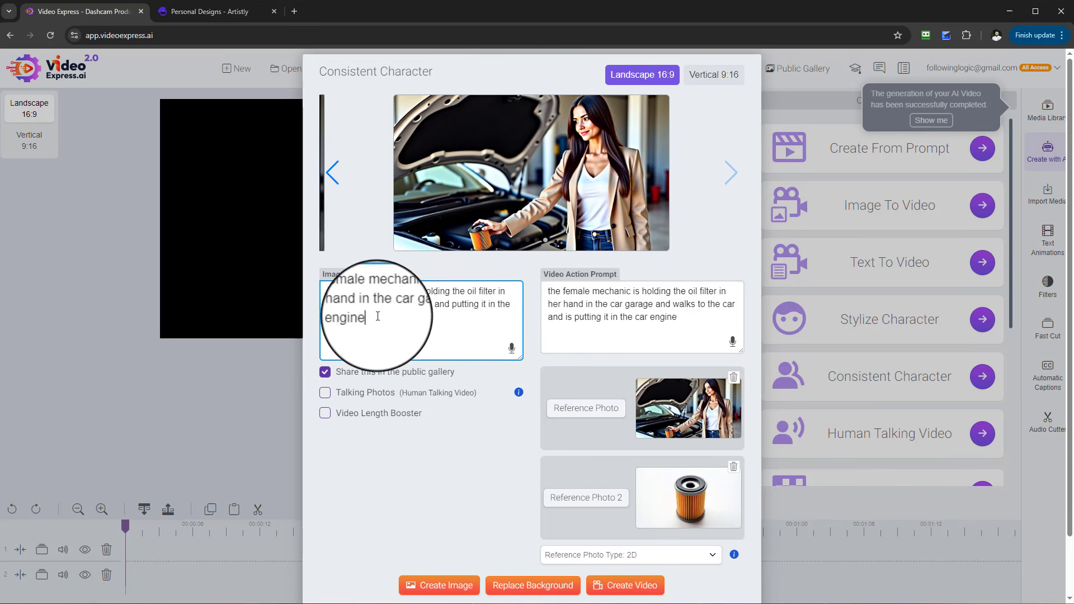
{"action": "left_click_drag", "start_coordinate": [377, 316], "coordinate": [415, 295]}
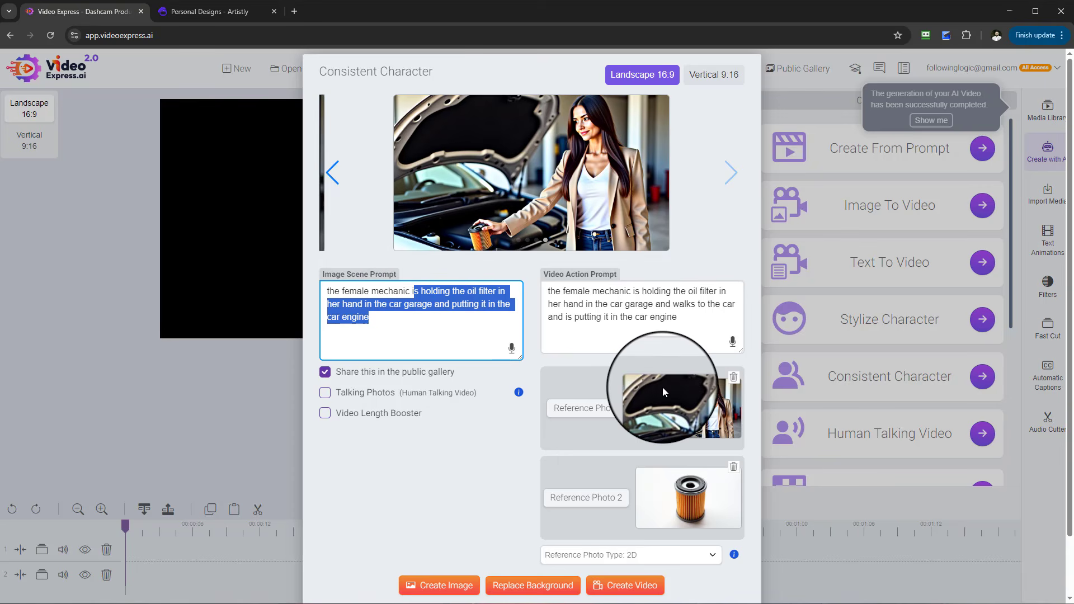
{"action": "type", "text": "is now cleaning the cr"}
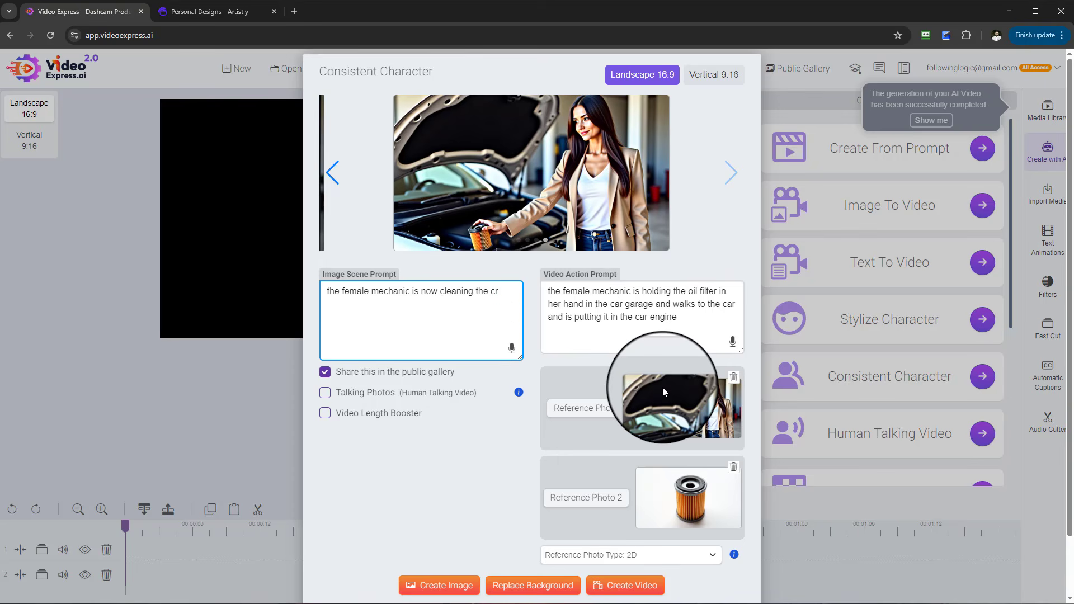
{"action": "key", "text": "BackSpace"}
{"action": "type", "text": "ar engine"}
{"action": "left_click", "coordinate": [454, 588]}
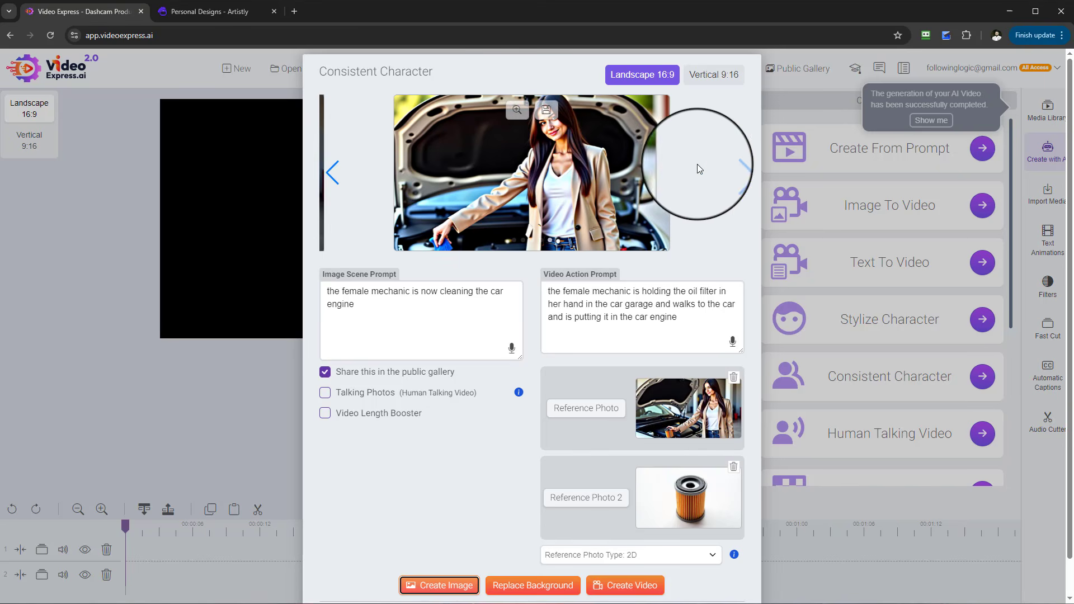
- Create images again and preview the new engine-cleaning image at full size
{"action": "left_click", "coordinate": [726, 178]}
{"action": "left_click", "coordinate": [439, 586]}
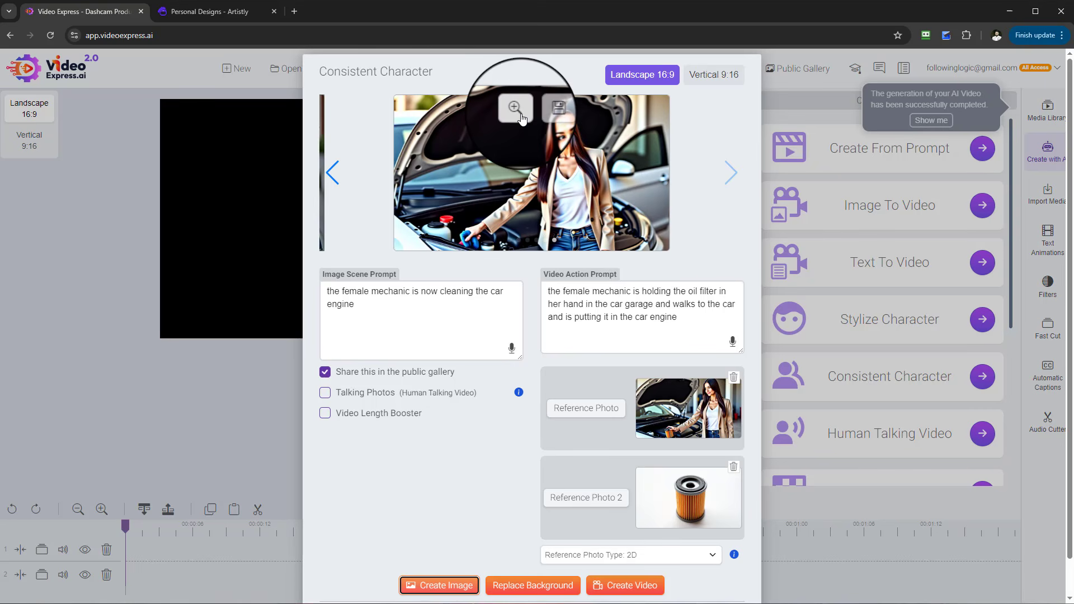
{"action": "left_click", "coordinate": [519, 116]}
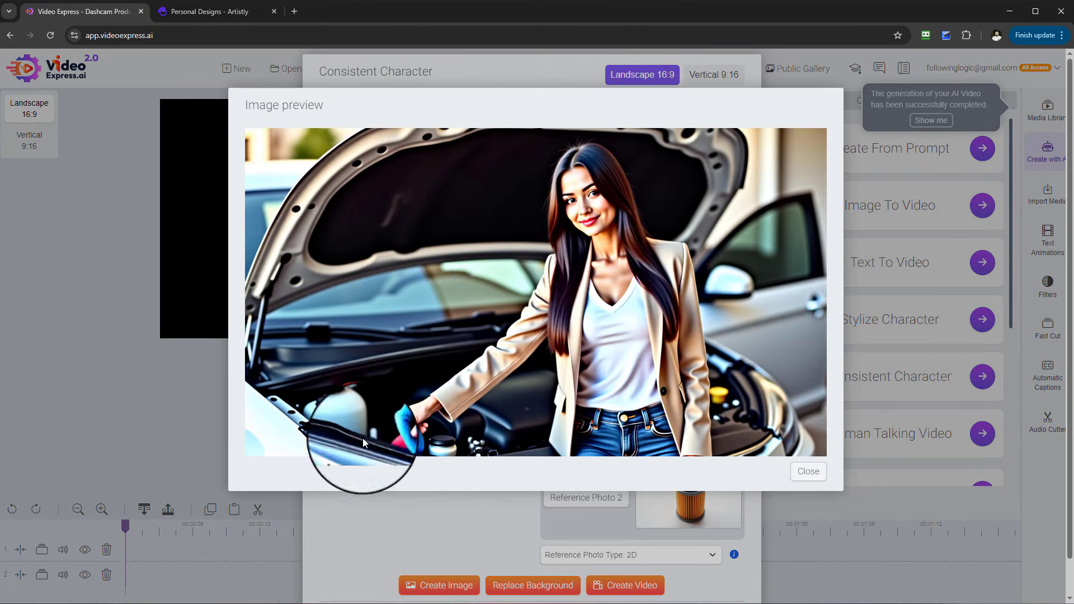
{"action": "right_click", "coordinate": [811, 471]}
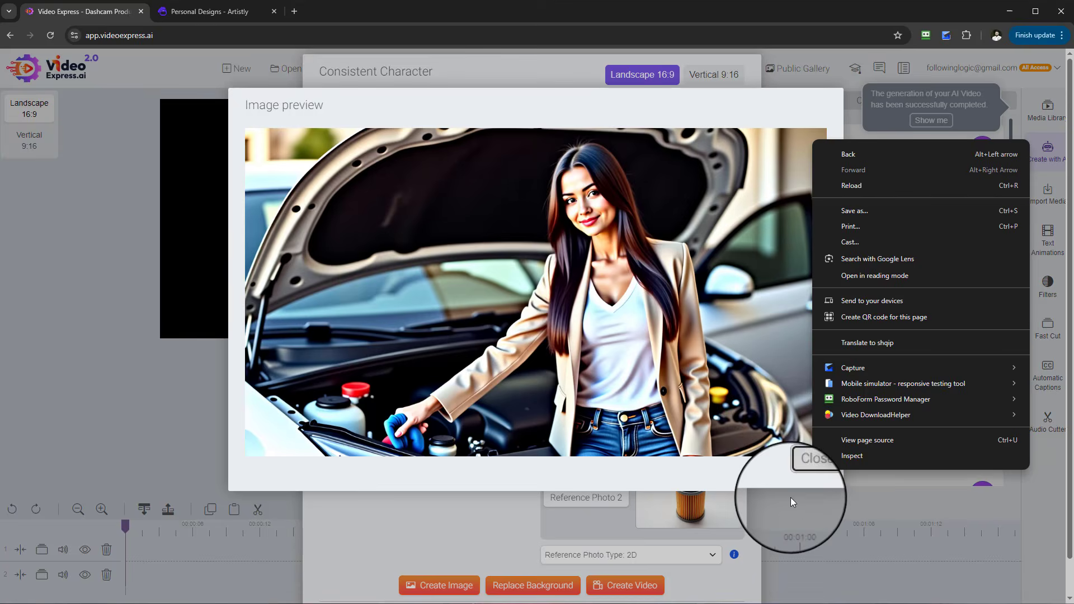
{"action": "left_click", "coordinate": [805, 473]}
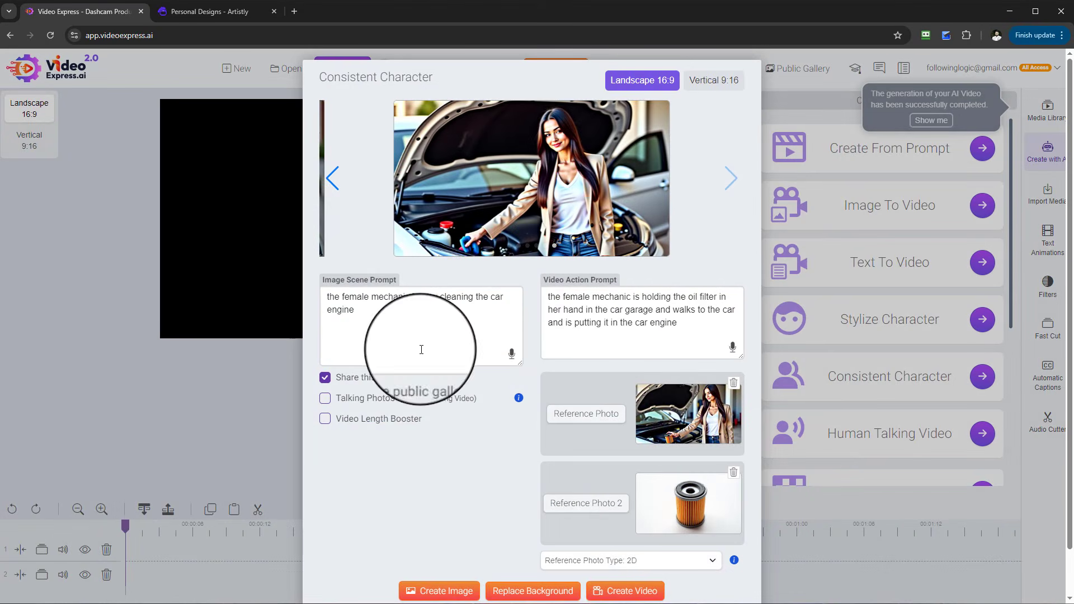
- Set the video action prompt to the scene prompt plus 'and make this cinematic' and create a video
{"action": "left_click_drag", "start_coordinate": [421, 349], "coordinate": [249, 284]}
{"action": "key", "text": "ctrl+c"}
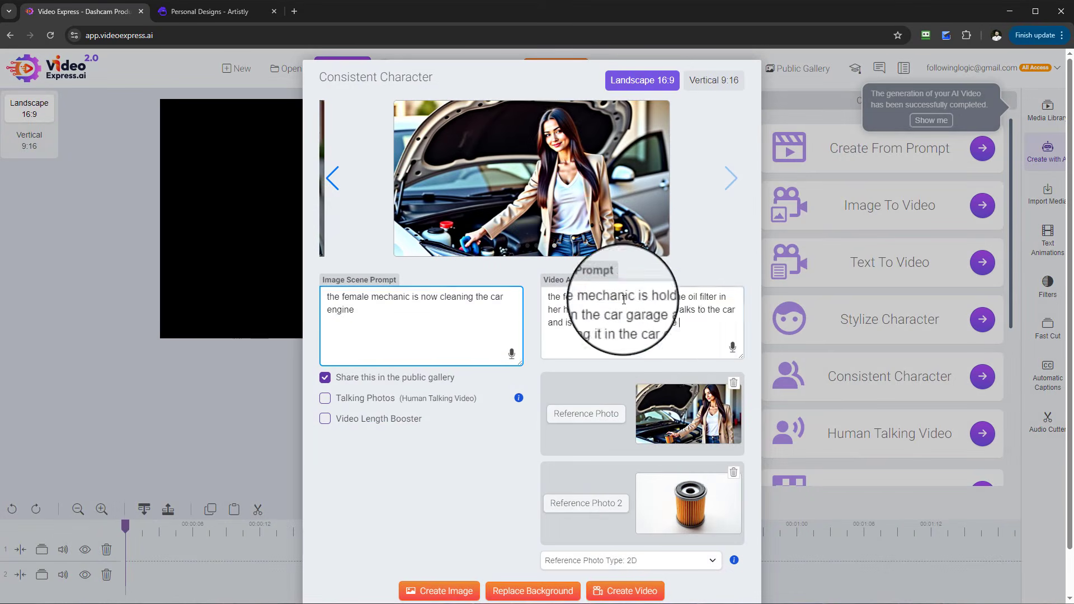
{"action": "left_click_drag", "start_coordinate": [685, 335], "coordinate": [511, 297]}
{"action": "key", "text": "ctrl+v"}
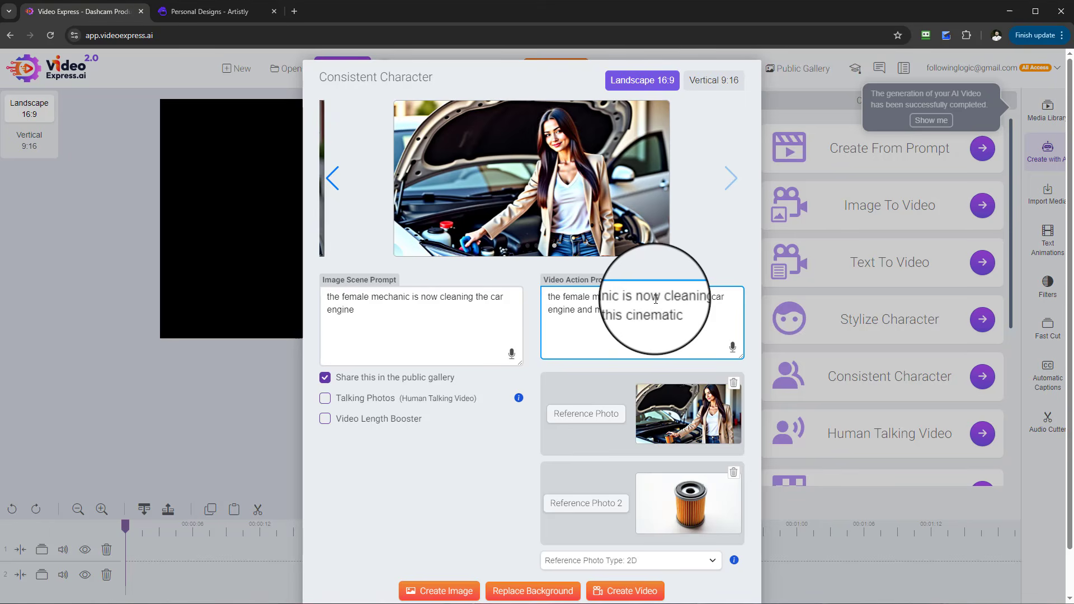
{"action": "scroll", "coordinate": [655, 391], "scroll_direction": "down", "scroll_amount": 1}
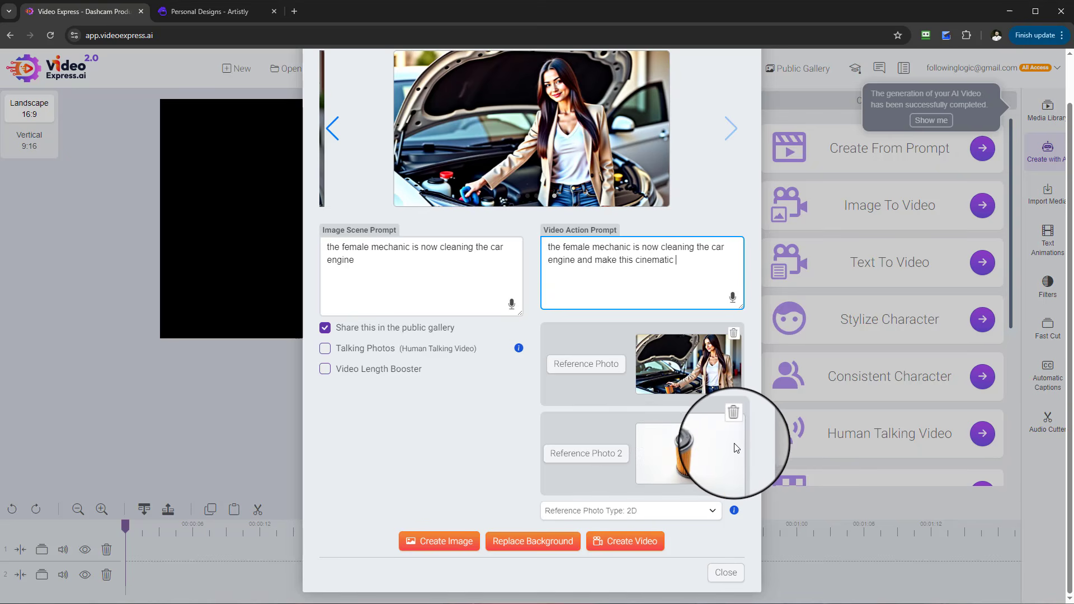
{"action": "left_click", "coordinate": [637, 545]}
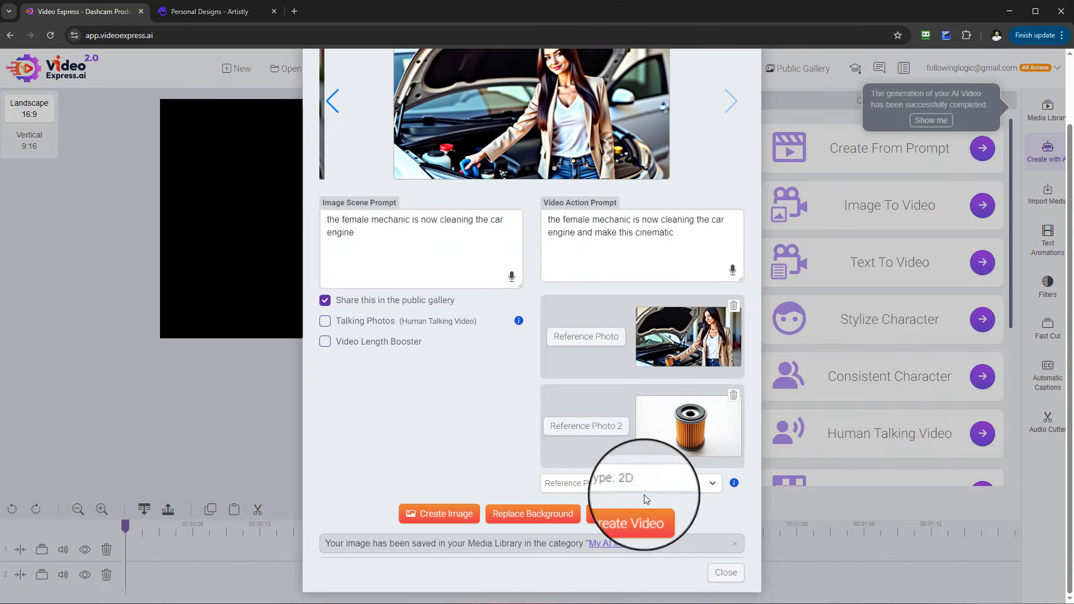
{"action": "left_click", "coordinate": [633, 521]}
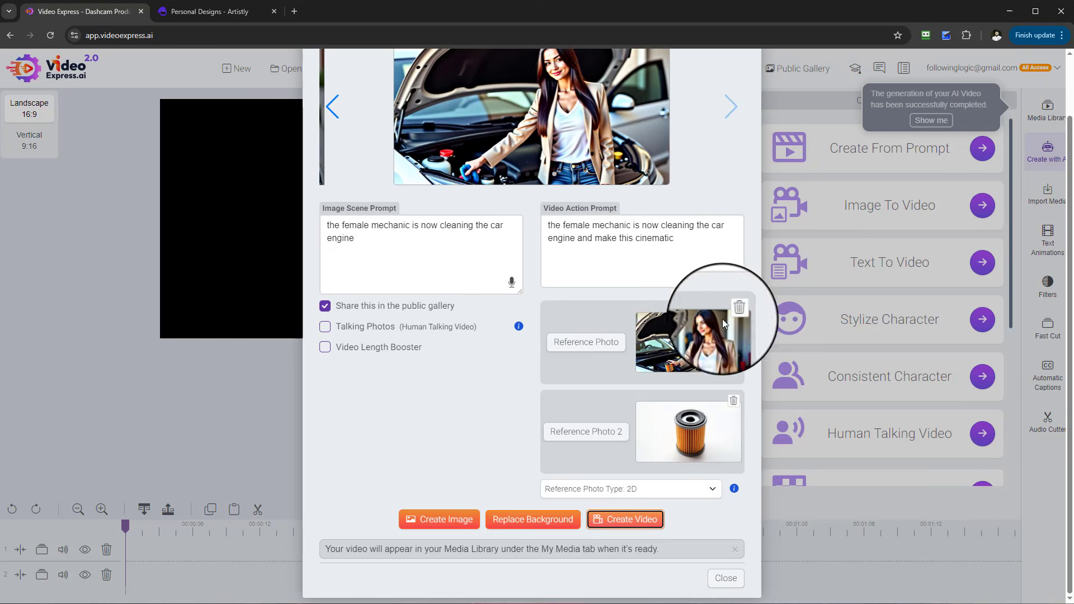
- Close the dialog, open the completed AI videos, and add the oil-filter mechanic video to the first timeline track
{"action": "left_click", "coordinate": [725, 572]}
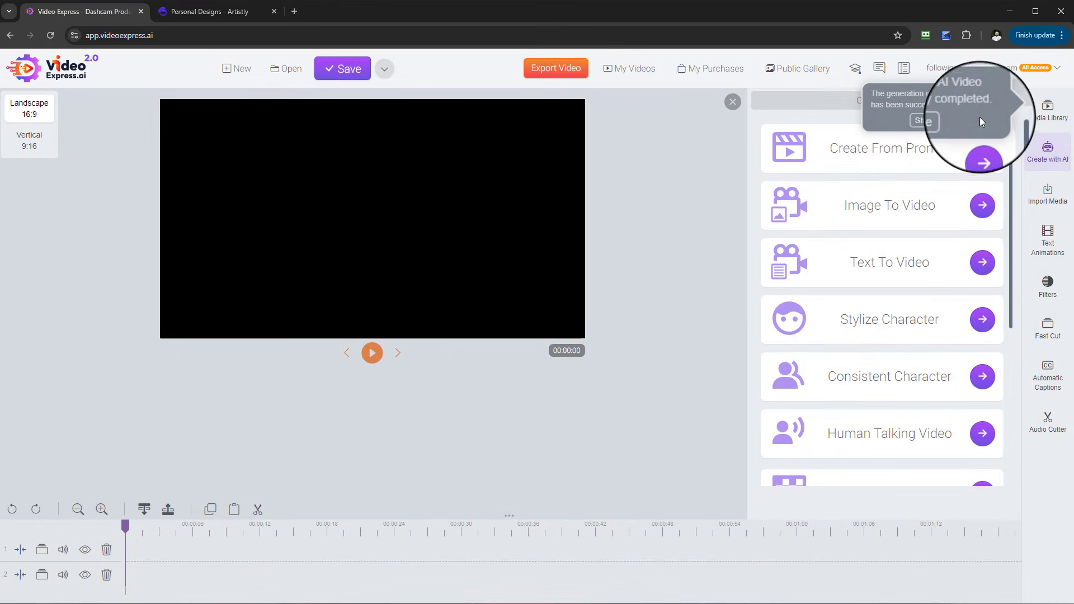
{"action": "left_click", "coordinate": [930, 118]}
{"action": "left_click_drag", "start_coordinate": [816, 275], "coordinate": [140, 556]}
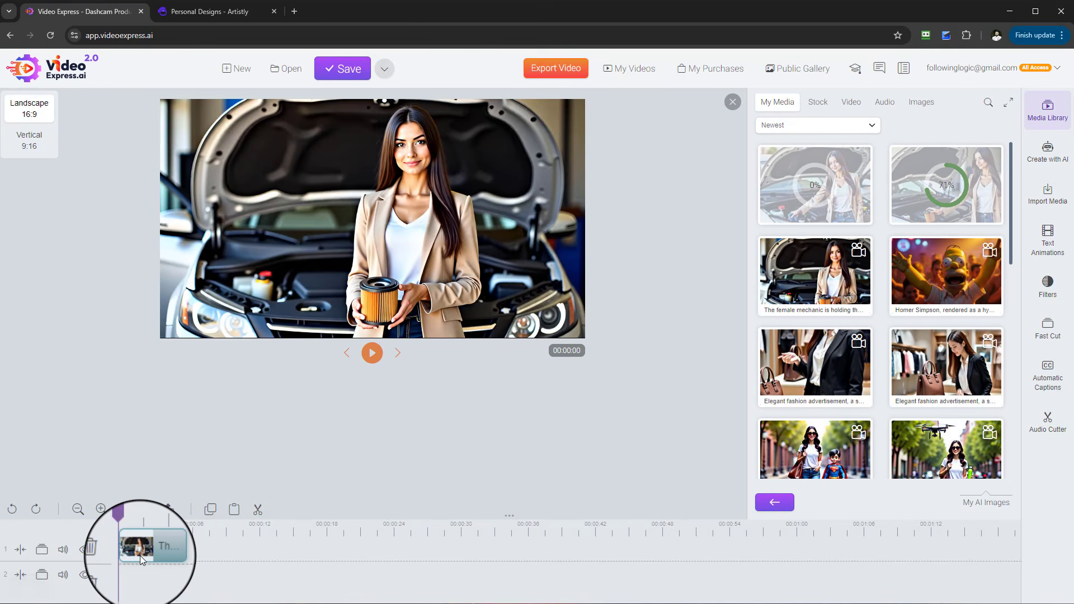
- Play back the oil-filter mechanic video on the timeline to review it
{"action": "left_click", "coordinate": [373, 354]}
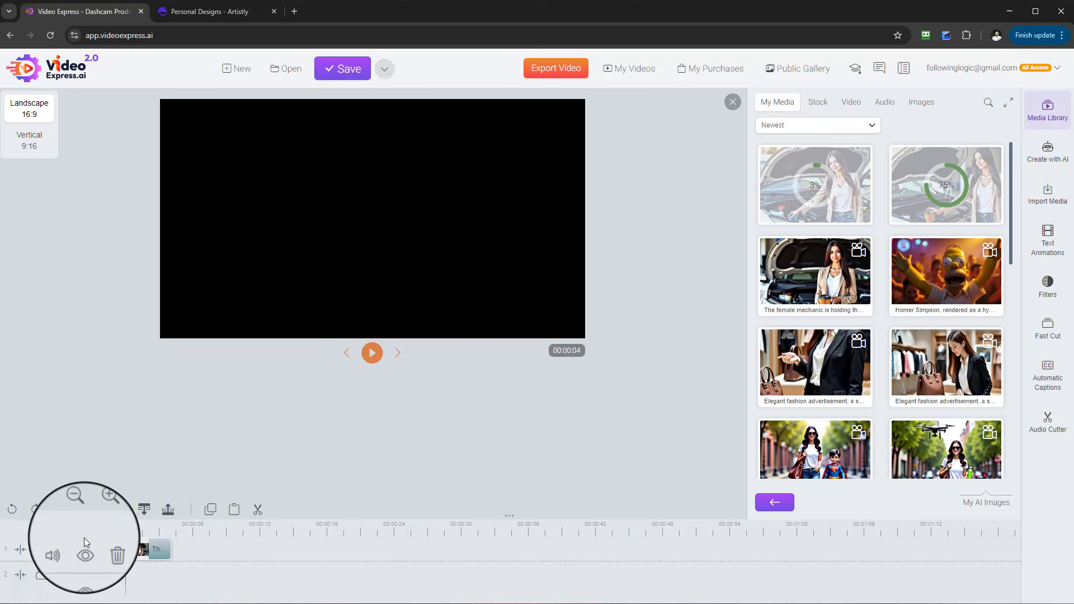
{"action": "left_click", "coordinate": [372, 358]}
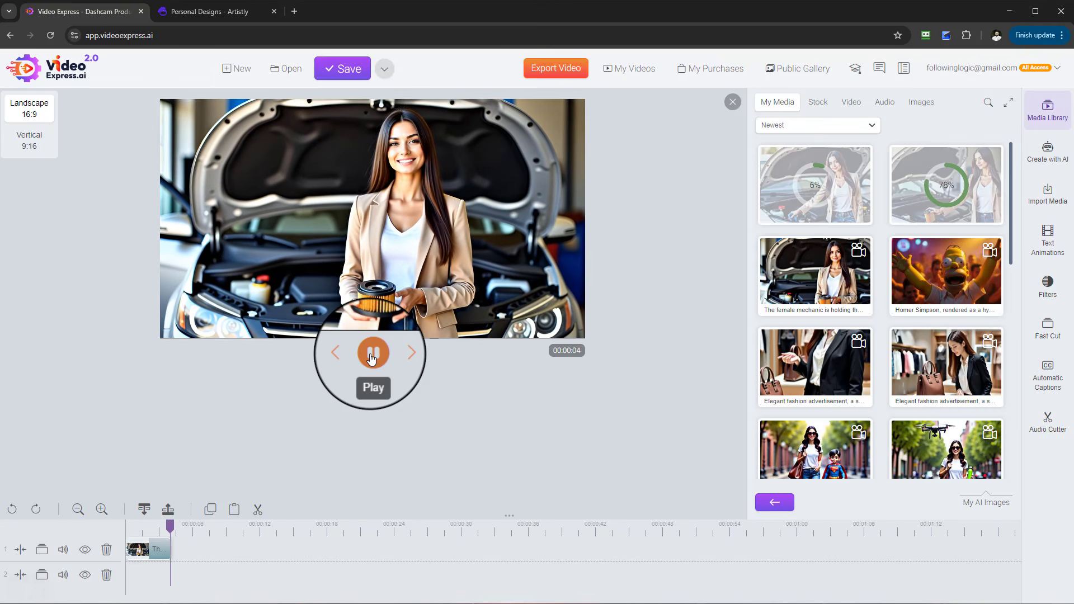
{"action": "mouse_move", "coordinate": [178, 523]}
{"action": "left_mouse_down"}
{"action": "mouse_move", "coordinate": [120, 529]}
{"action": "mouse_move", "coordinate": [115, 517]}
{"action": "left_mouse_up"}
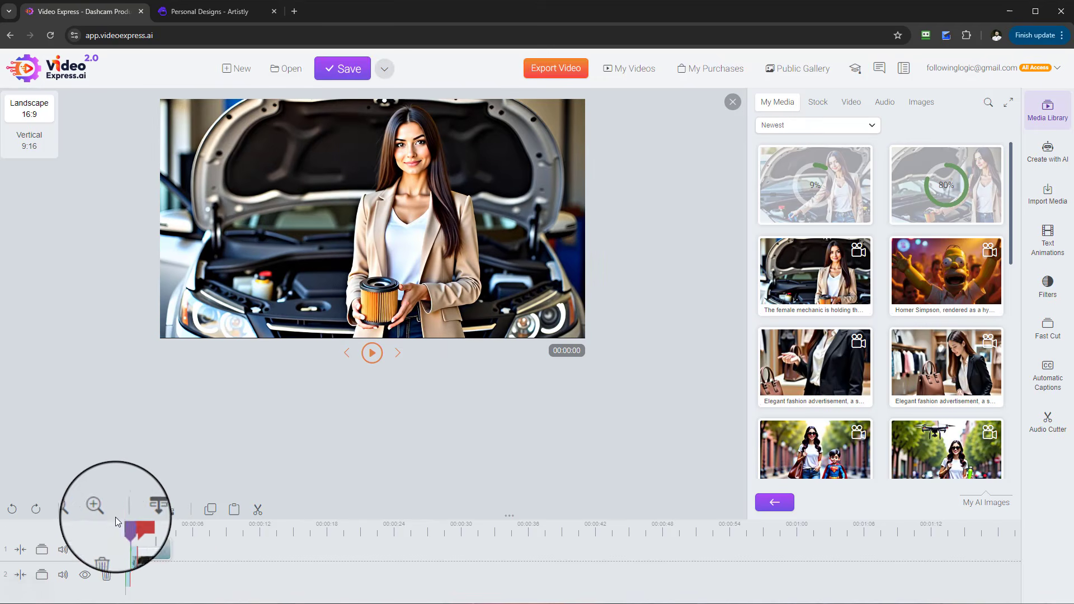
{"action": "left_click", "coordinate": [370, 354]}
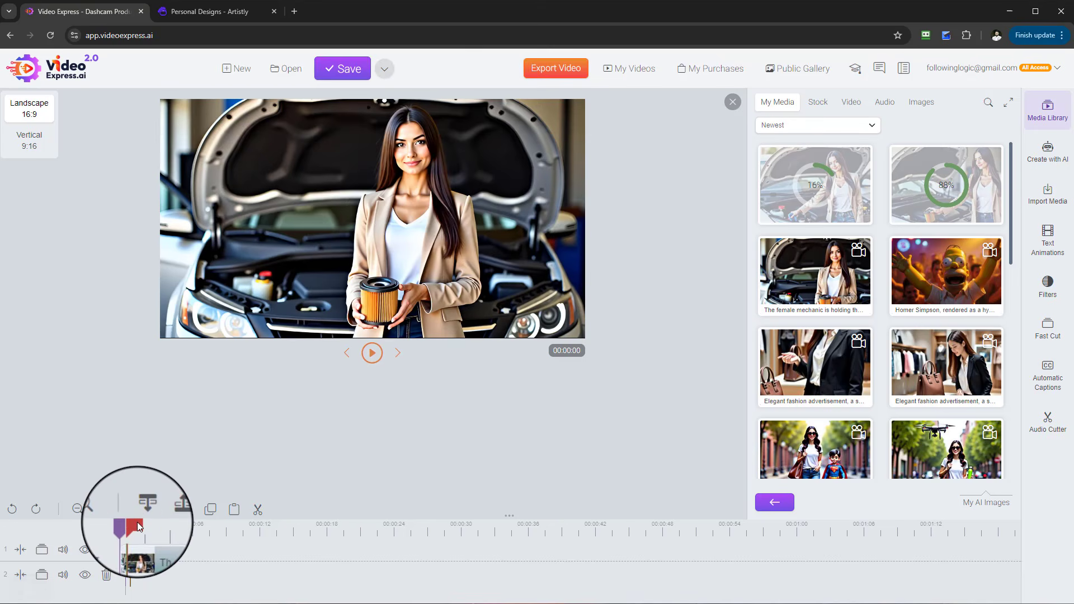
{"action": "left_click", "coordinate": [230, 529]}
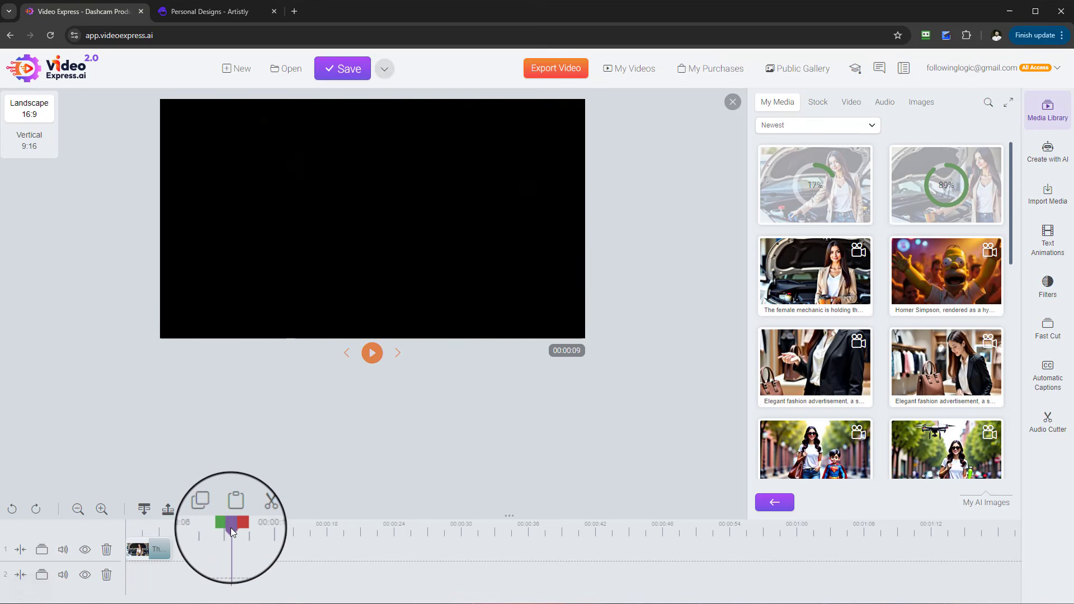
{"action": "left_click", "coordinate": [373, 352]}
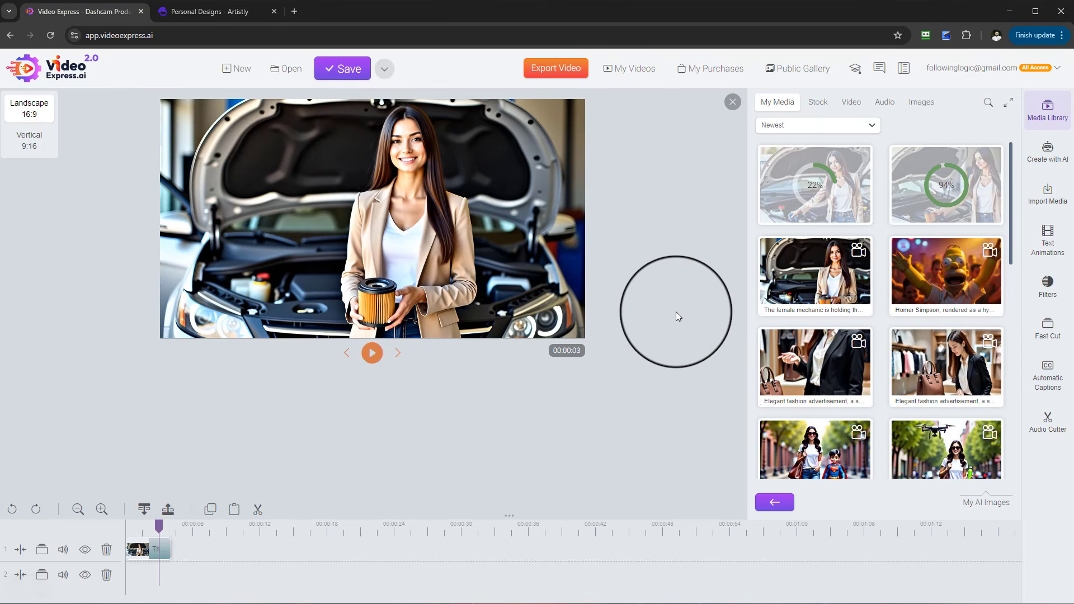
- Open the Consistent Character tool and set the reference photo type to 2D
{"action": "left_click", "coordinate": [1050, 158]}
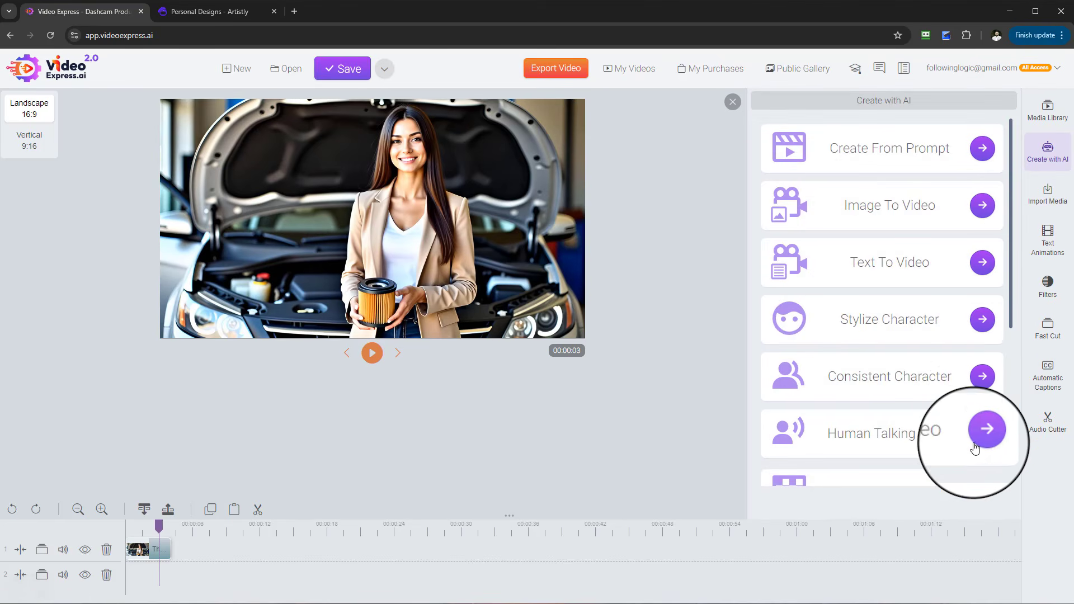
{"action": "left_click", "coordinate": [985, 369]}
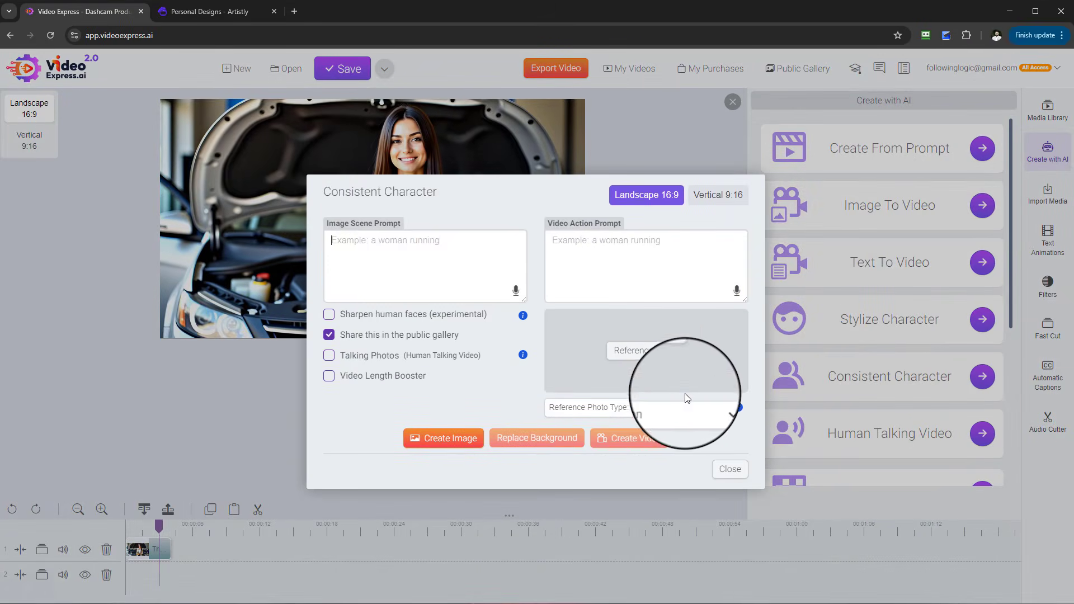
{"action": "left_click", "coordinate": [673, 416]}
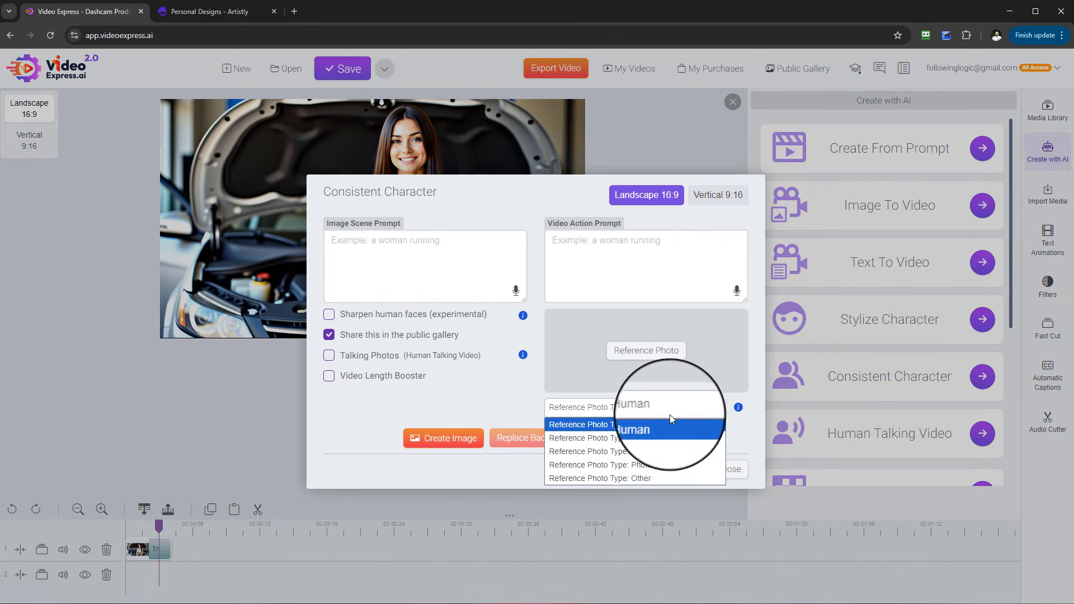
{"action": "left_click", "coordinate": [638, 438]}
- Set the first reference photo to the mechanic-holding-the-oil-filter image from the My AI Images folder
{"action": "left_click", "coordinate": [643, 306]}
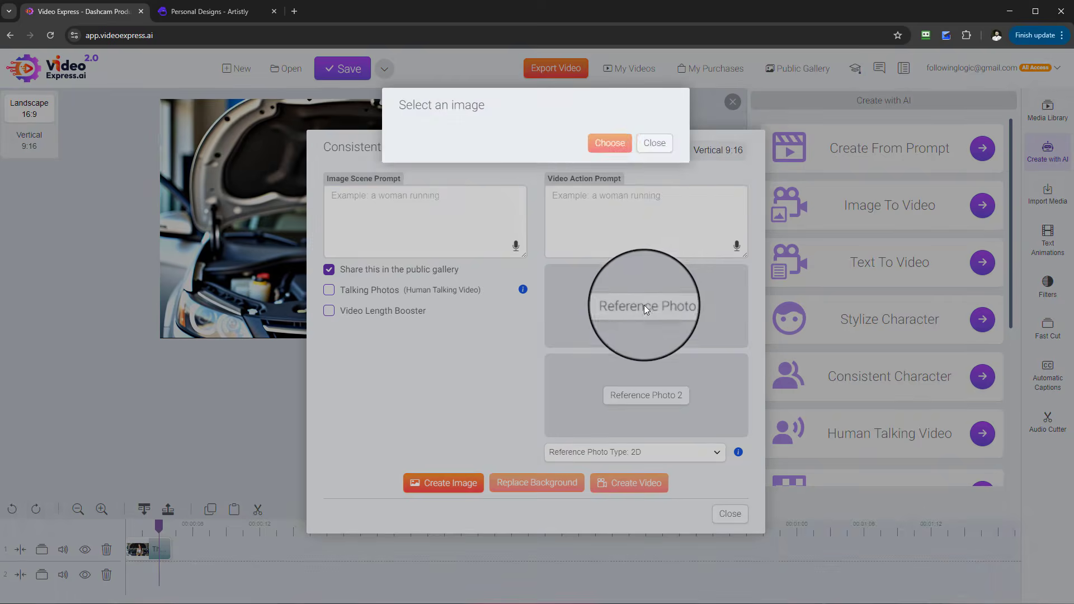
{"action": "scroll", "coordinate": [616, 302], "scroll_direction": "down", "scroll_amount": 2}
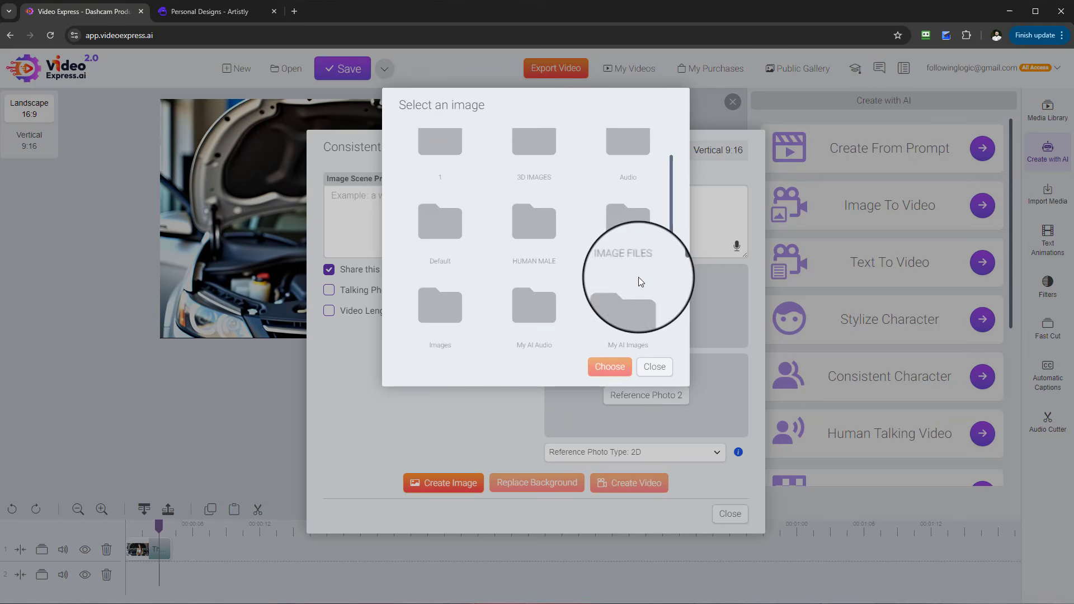
{"action": "left_click", "coordinate": [625, 331]}
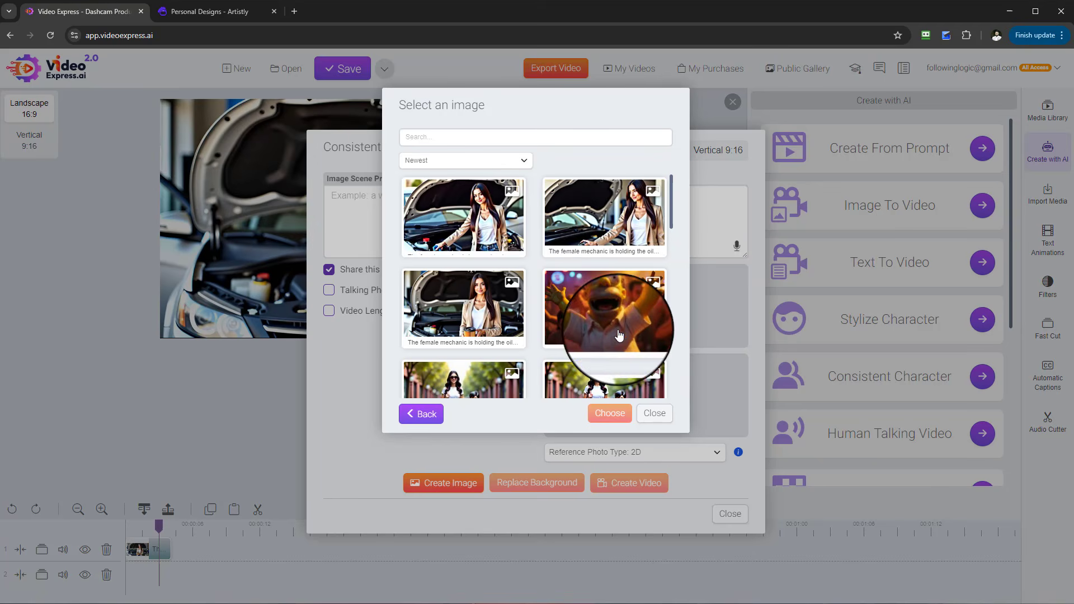
{"action": "left_click", "coordinate": [456, 313]}
{"action": "left_click", "coordinate": [610, 413]}
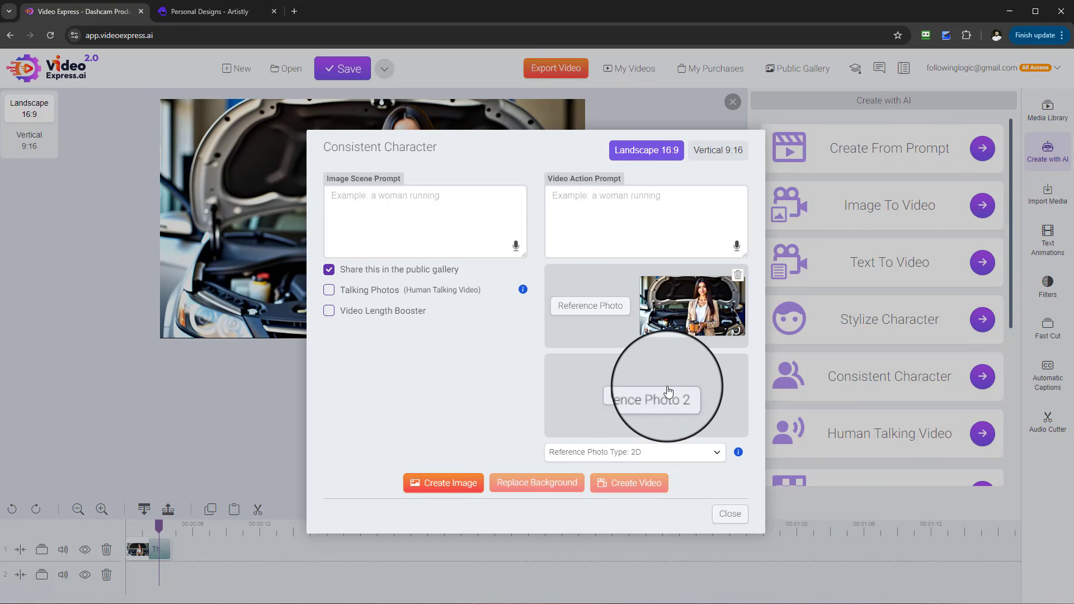
- Set the second reference photo to the sunglasses image from the My Artistly Images folder
{"action": "left_click", "coordinate": [644, 394]}
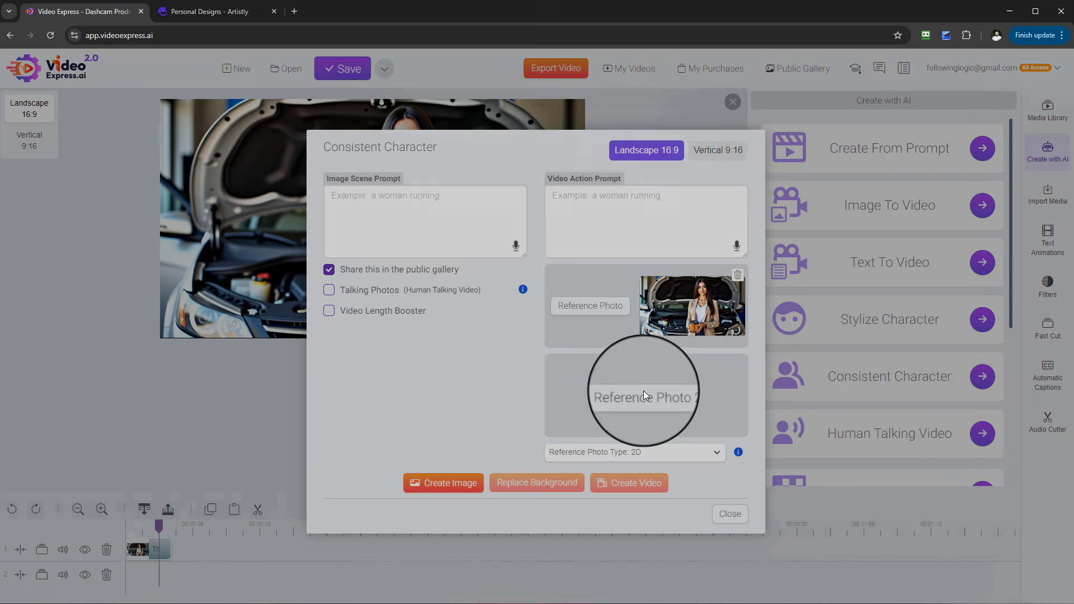
{"action": "scroll", "coordinate": [616, 307], "scroll_direction": "down", "scroll_amount": 3}
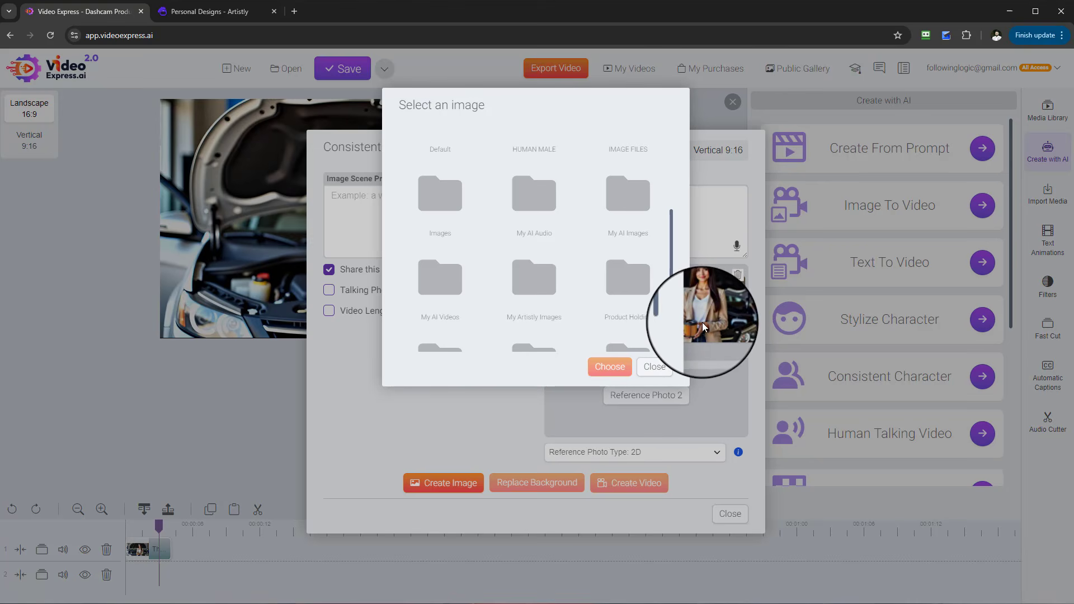
{"action": "left_click", "coordinate": [546, 297]}
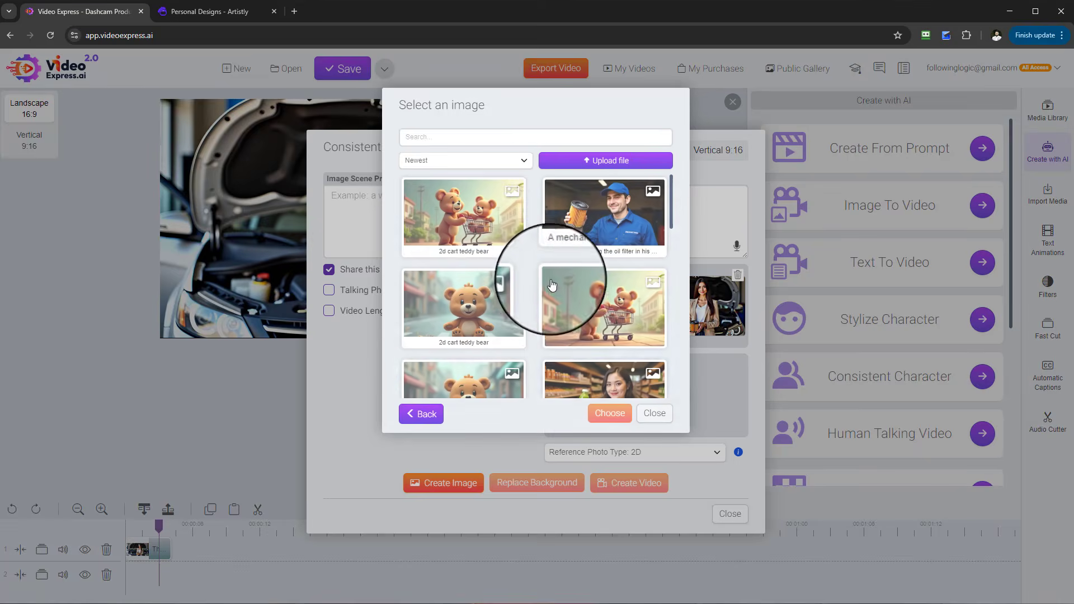
{"action": "scroll", "coordinate": [560, 280], "scroll_direction": "down", "scroll_amount": 10}
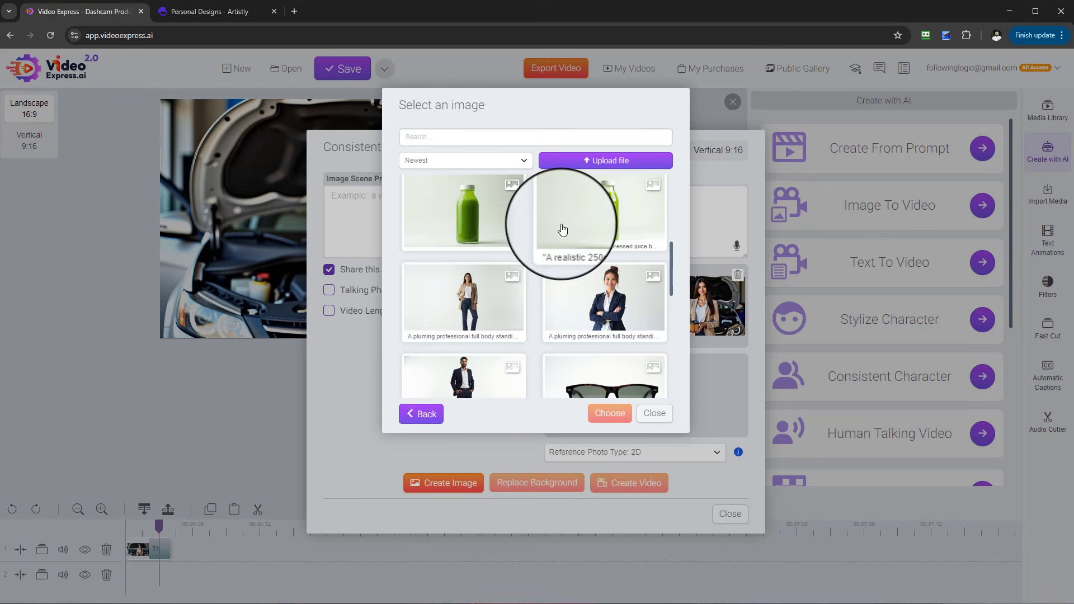
{"action": "scroll", "coordinate": [609, 257], "scroll_direction": "down", "scroll_amount": 3}
{"action": "left_click", "coordinate": [613, 271]}
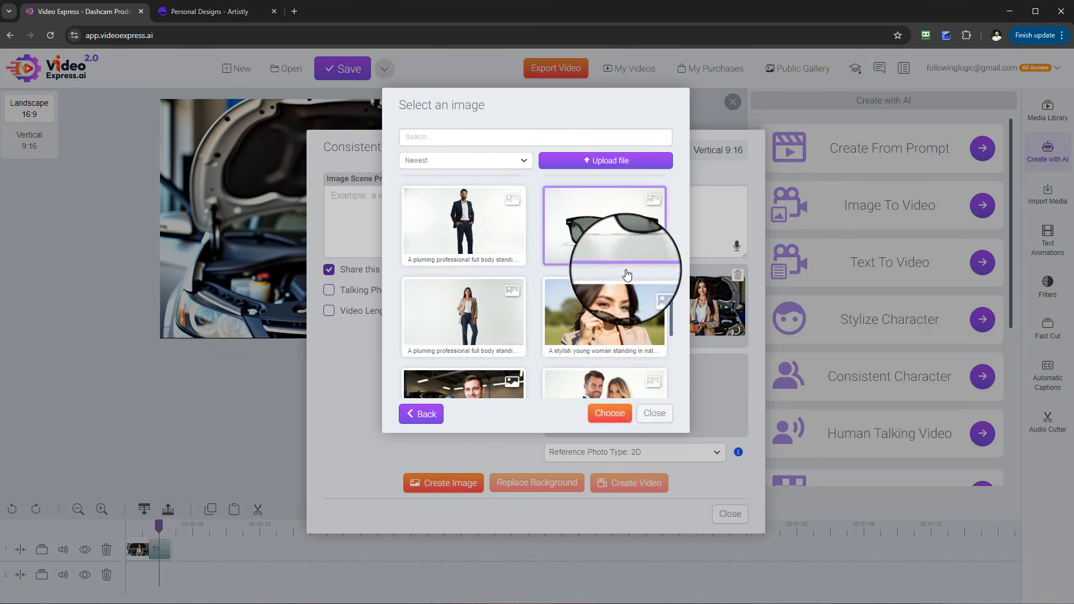
{"action": "left_click", "coordinate": [610, 413]}
- Enter the scene prompt 'the lady is holding the oil filter in her hand in the garage and is wearing sunglasses' and create images
{"action": "left_click", "coordinate": [435, 240]}
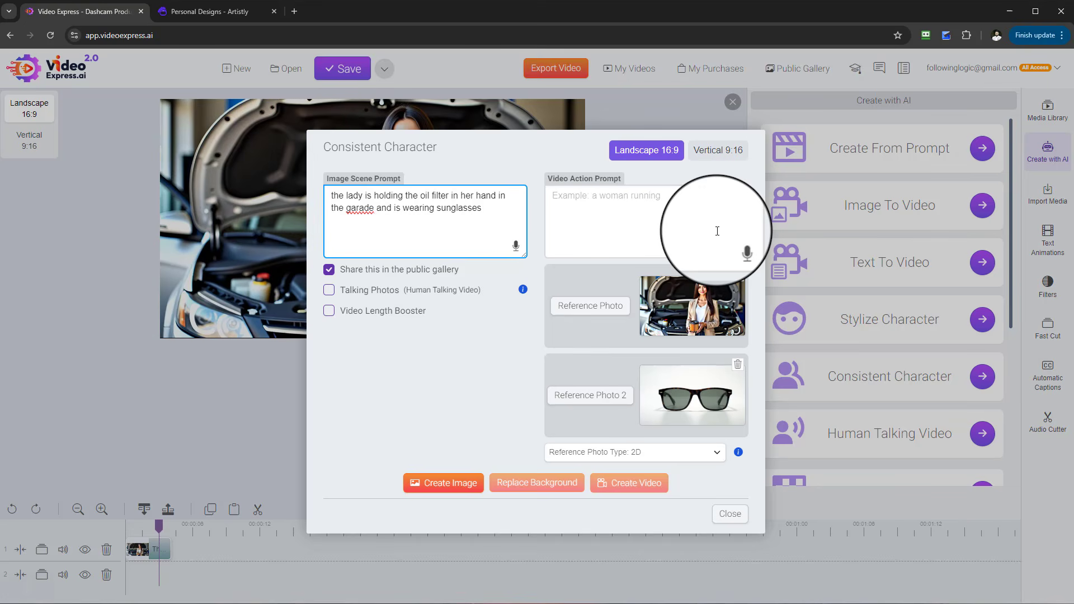
{"action": "right_click", "coordinate": [358, 210]}
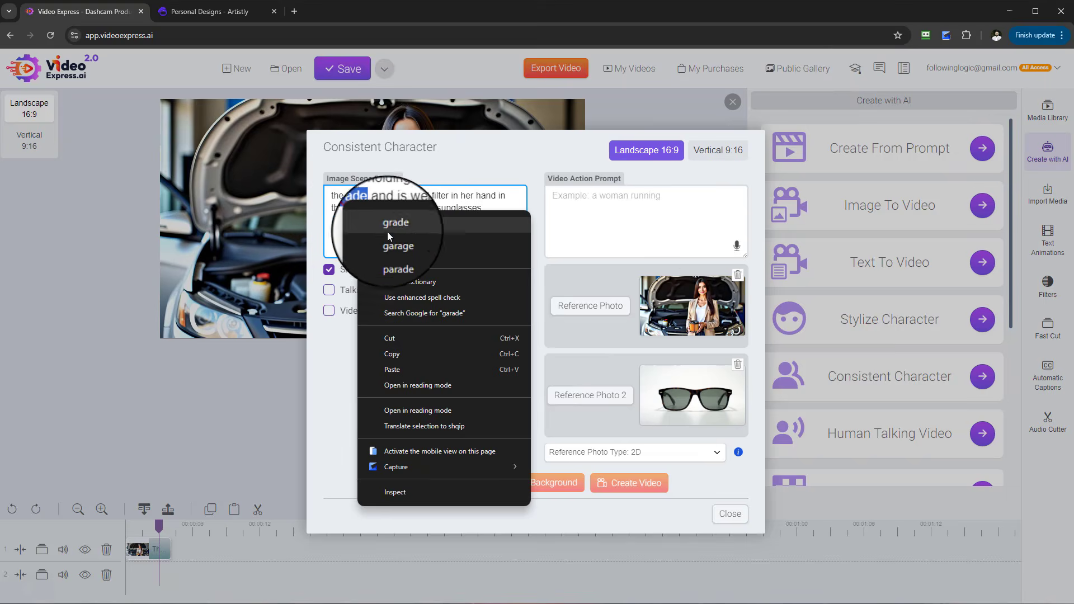
{"action": "left_click", "coordinate": [398, 246]}
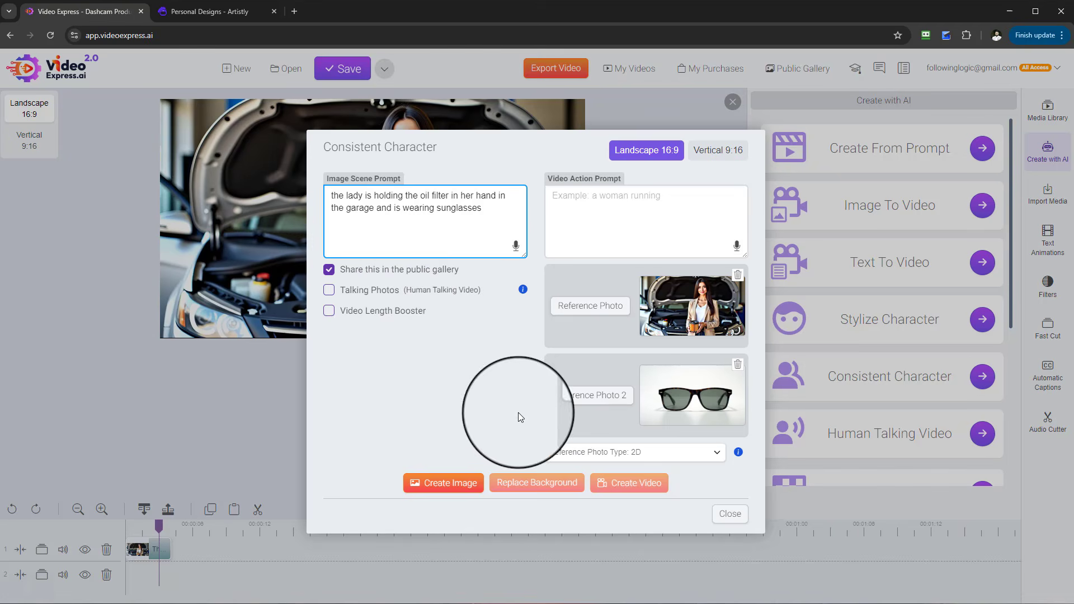
{"action": "left_click", "coordinate": [475, 492]}
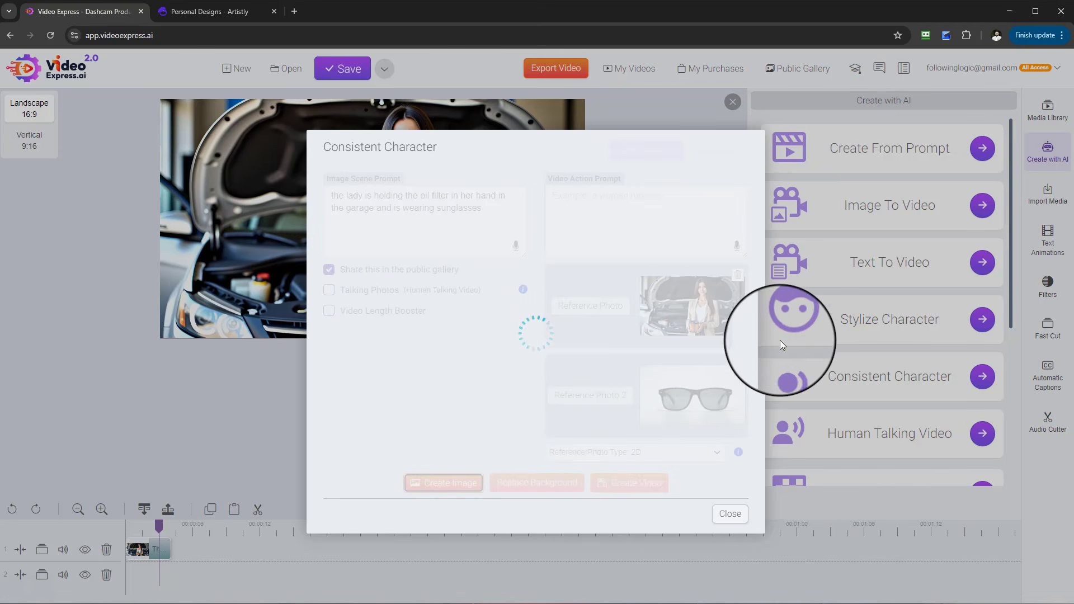
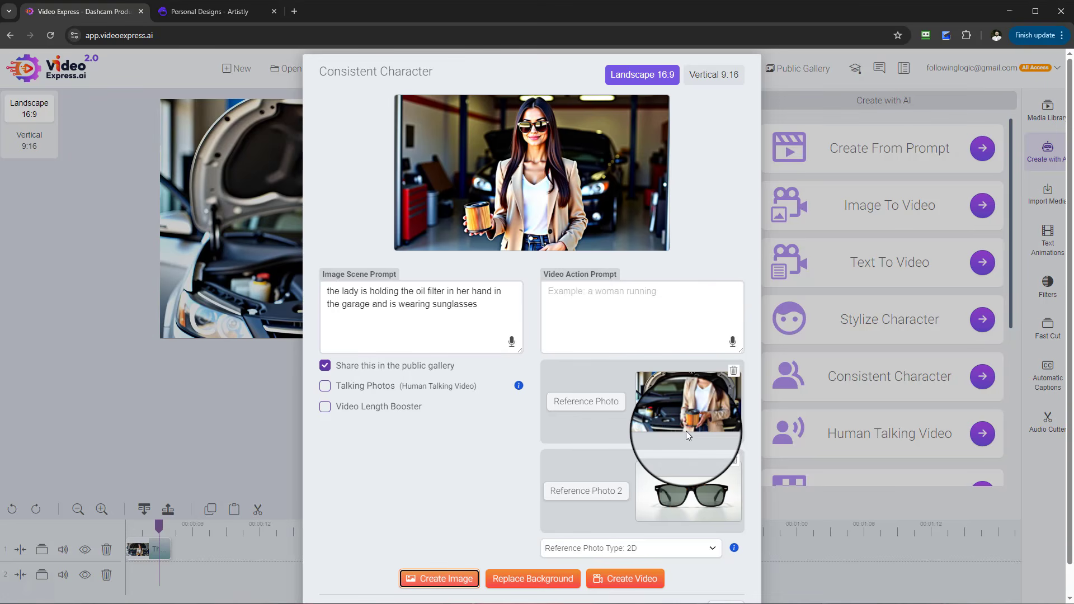
- Preview the generated sunglasses image enlarged, then save it to the media library
{"action": "mouse_move", "coordinate": [520, 112]}
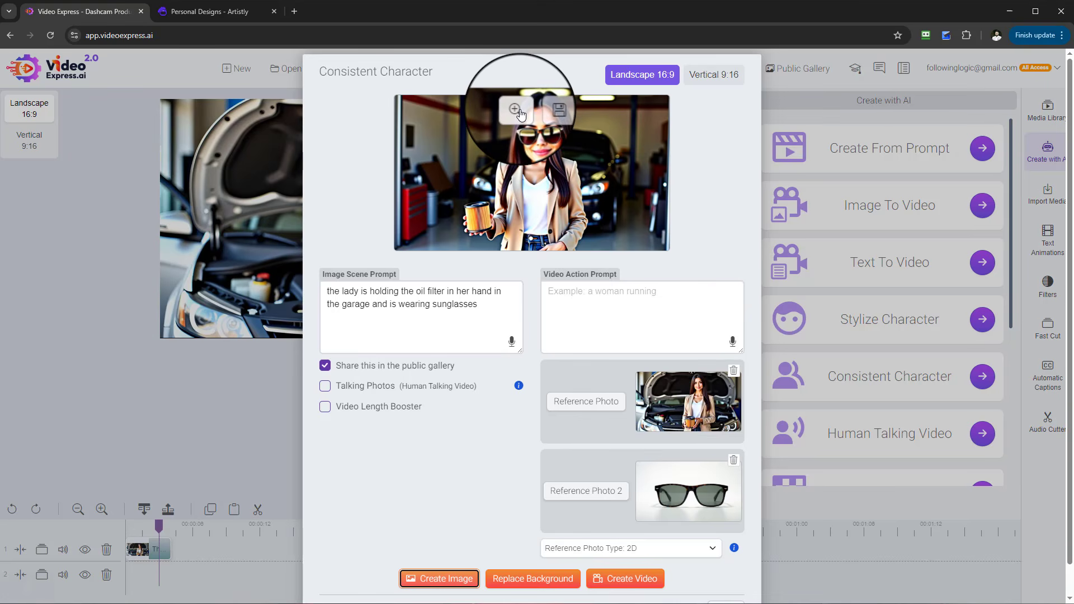
{"action": "left_click", "coordinate": [515, 110]}
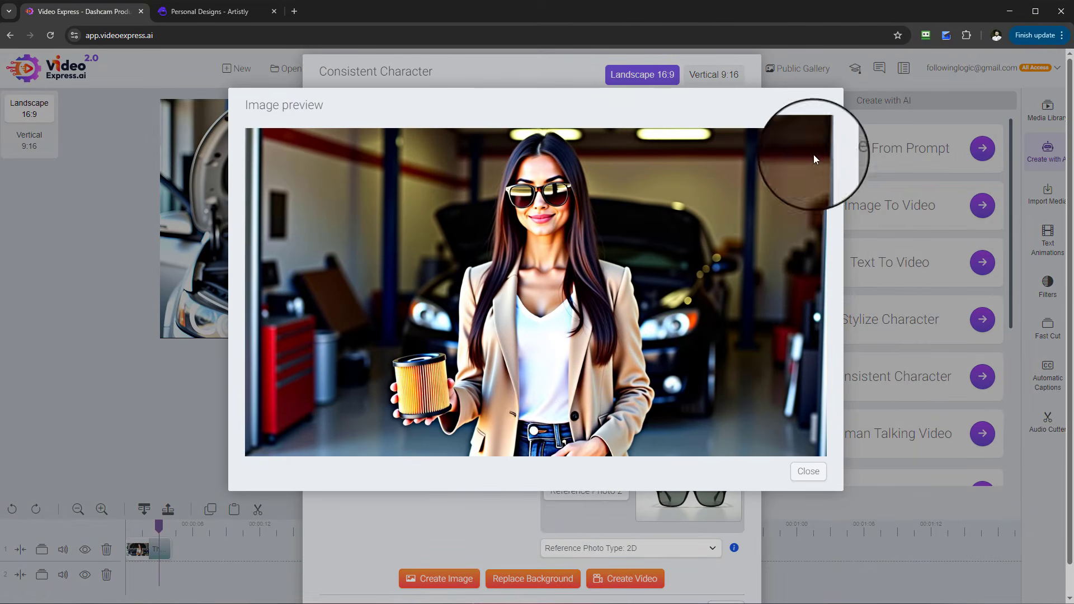
{"action": "left_click", "coordinate": [808, 471]}
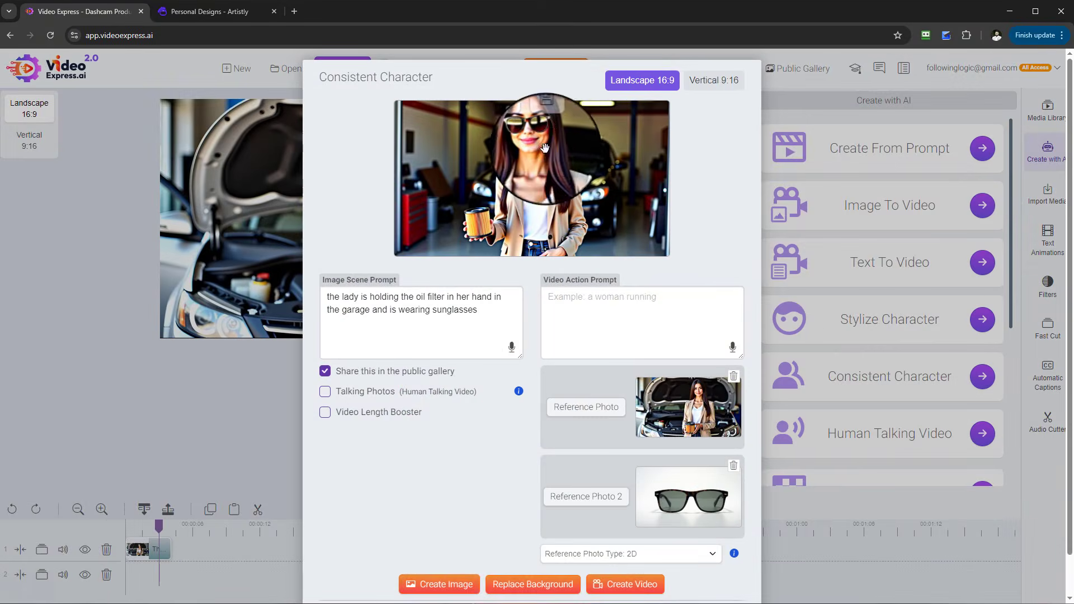
{"action": "left_click", "coordinate": [547, 119]}
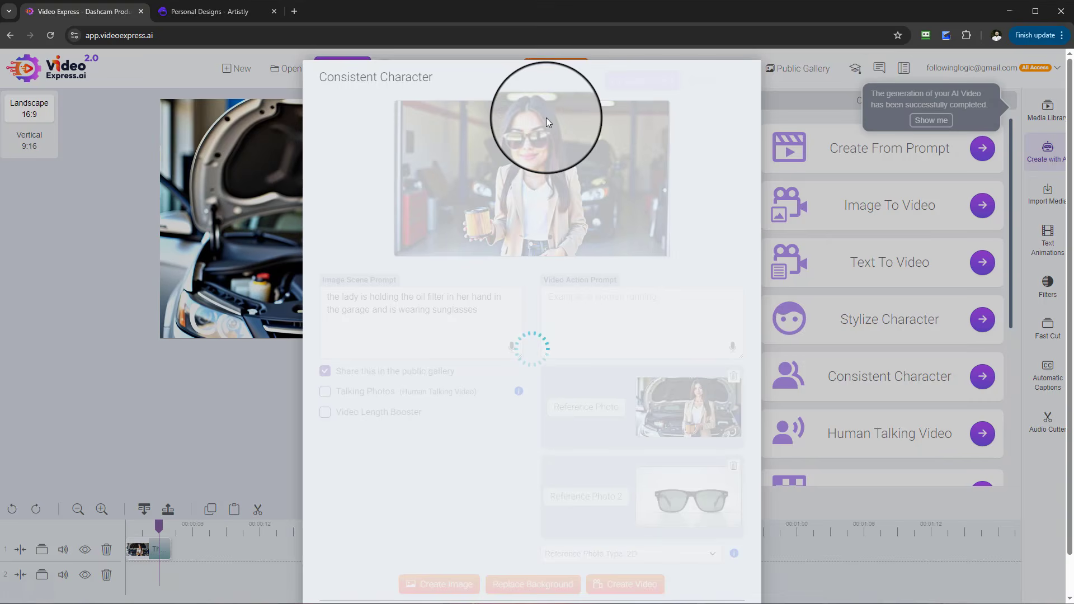
- Copy the scene prompt into the video action prompt and start creating a video
{"action": "left_click_drag", "start_coordinate": [497, 318], "coordinate": [305, 300]}
{"action": "key", "text": "ctrl+c"}
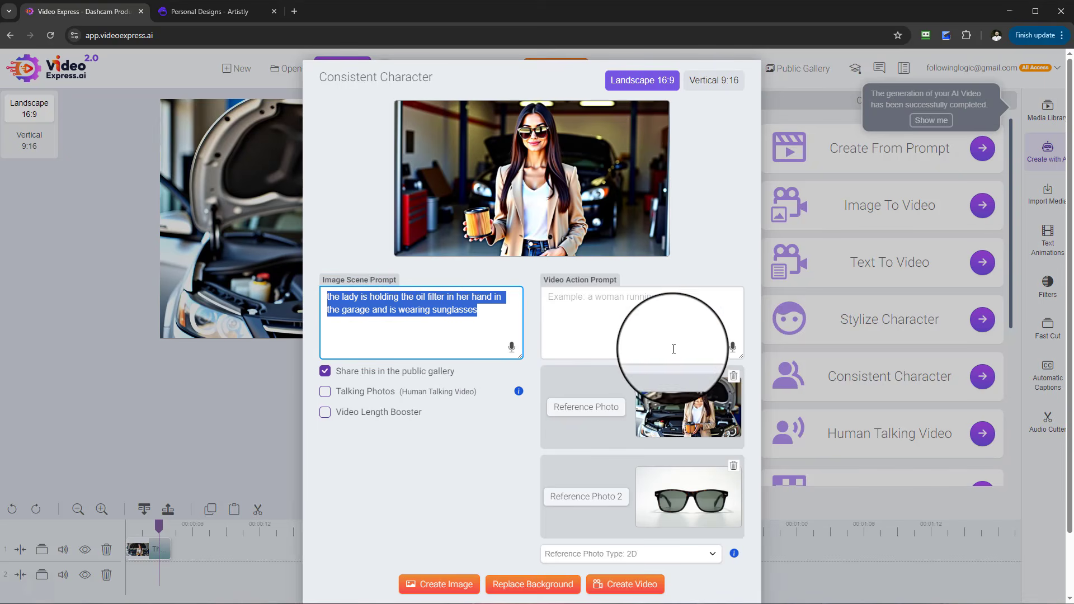
{"action": "left_click", "coordinate": [637, 313]}
{"action": "key", "text": "ctrl+v"}
{"action": "scroll", "coordinate": [538, 316], "scroll_direction": "down", "scroll_amount": 2}
{"action": "left_click", "coordinate": [639, 518]}
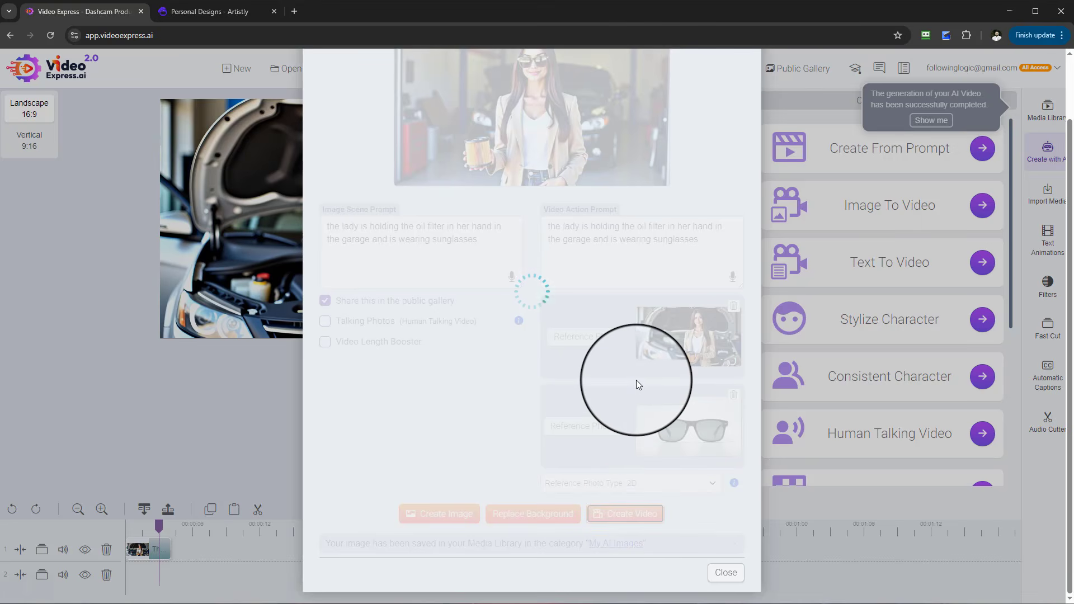
- Set the first reference photo to the newly generated sunglasses image from the My AI Images folder
{"action": "scroll", "coordinate": [635, 412], "scroll_direction": "up", "scroll_amount": 1}
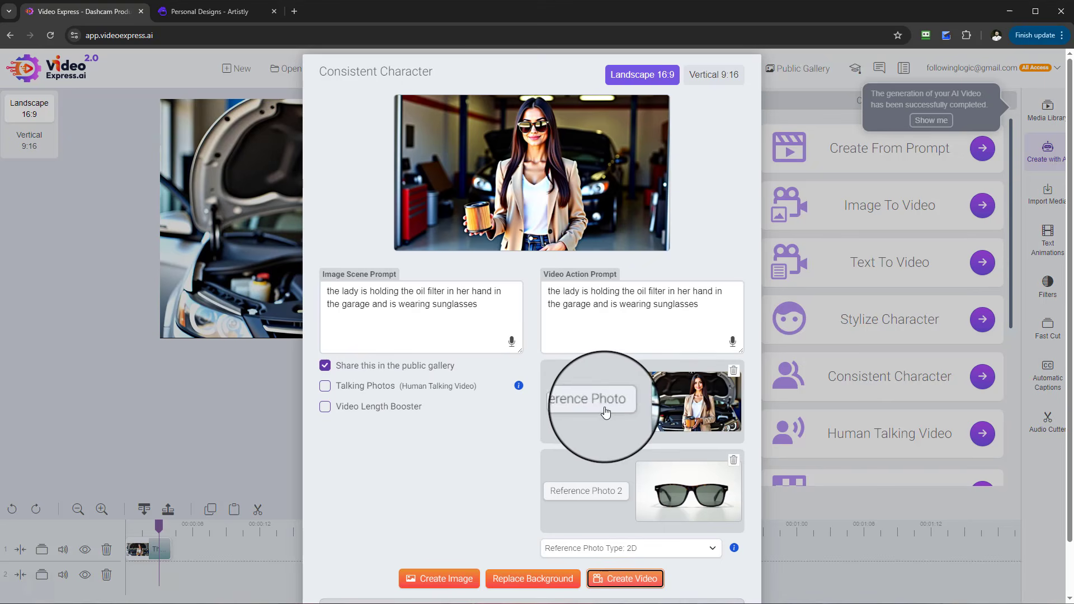
{"action": "left_click", "coordinate": [607, 404]}
{"action": "scroll", "coordinate": [635, 288], "scroll_direction": "down", "scroll_amount": 2}
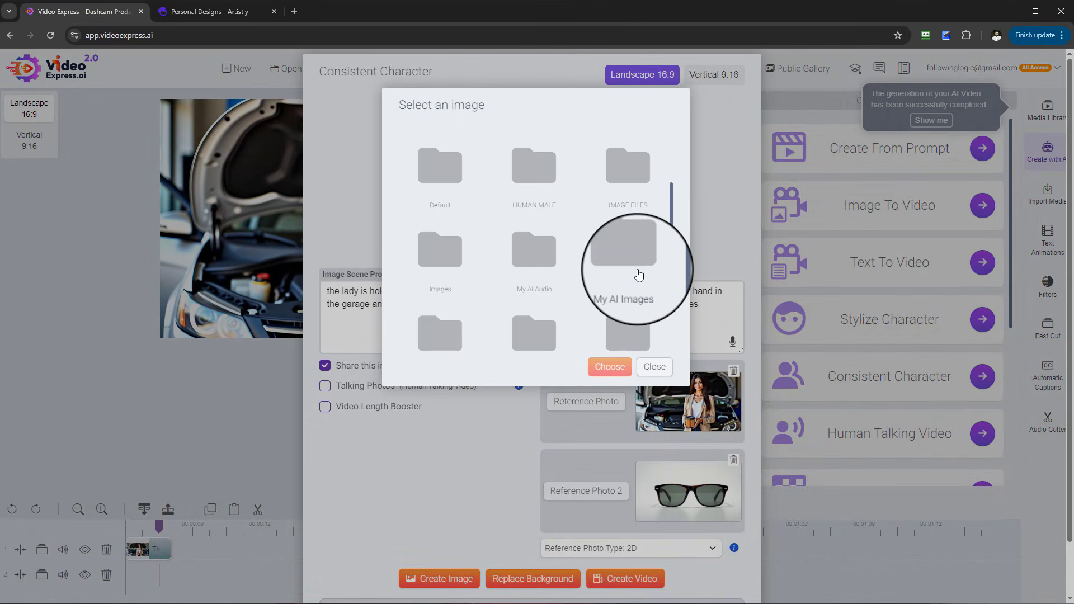
{"action": "left_click", "coordinate": [638, 275]}
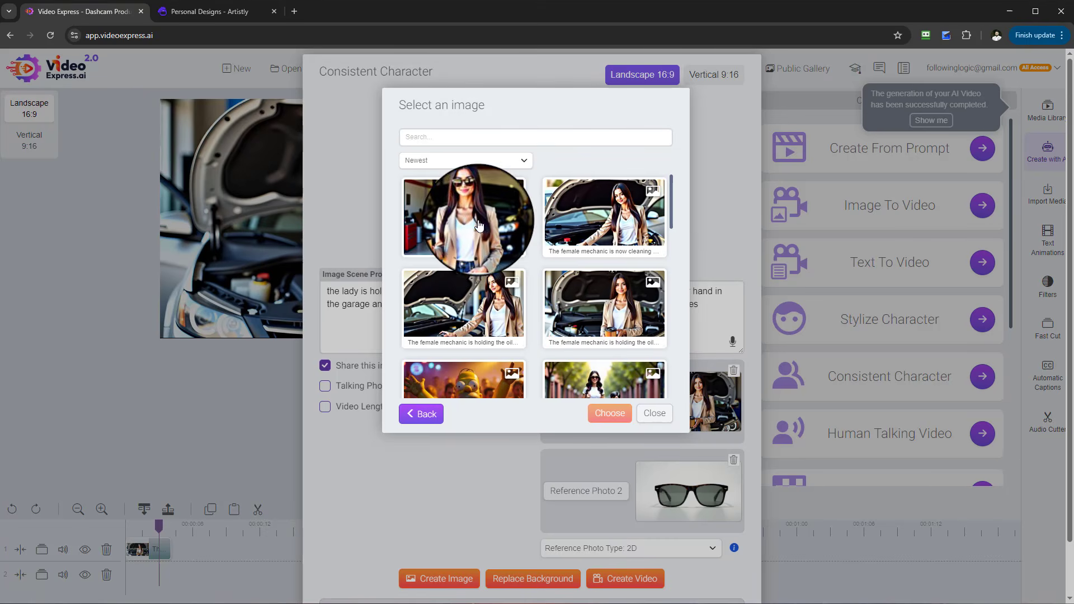
{"action": "left_click", "coordinate": [424, 192]}
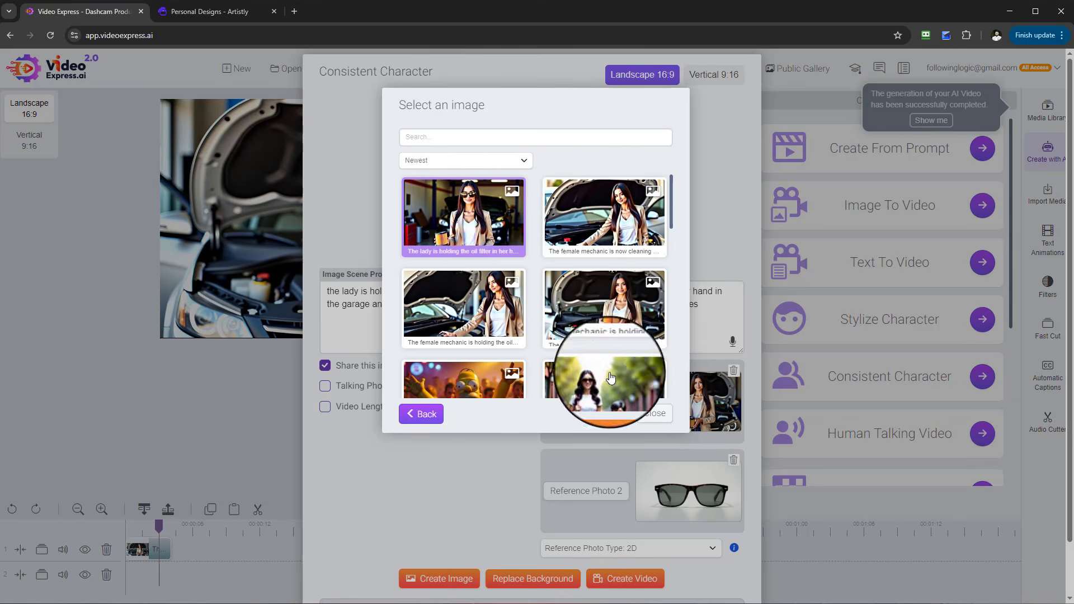
{"action": "left_click", "coordinate": [616, 413]}
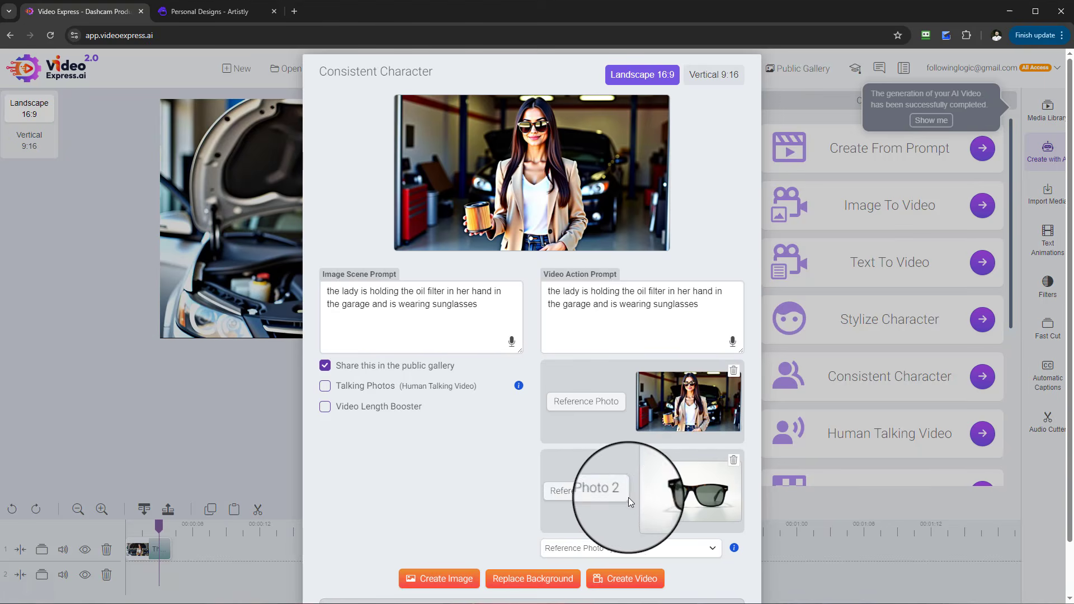
{"action": "left_click", "coordinate": [607, 496]}
{"action": "scroll", "coordinate": [541, 347], "scroll_direction": "down", "scroll_amount": 3}
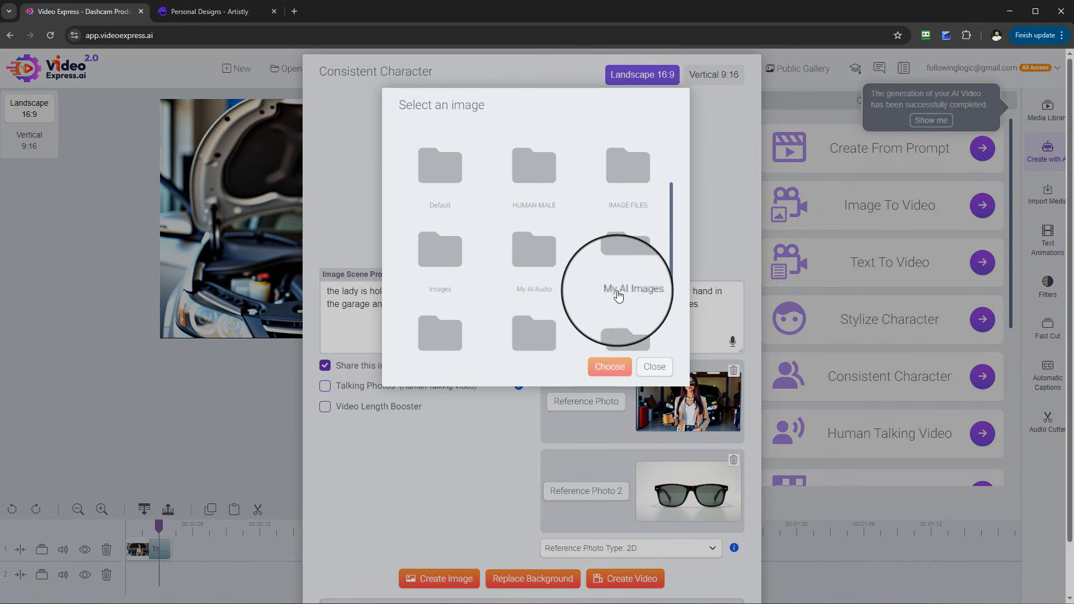
{"action": "double_click", "coordinate": [619, 259]}
{"action": "scroll", "coordinate": [616, 358], "scroll_direction": "down", "scroll_amount": 5}
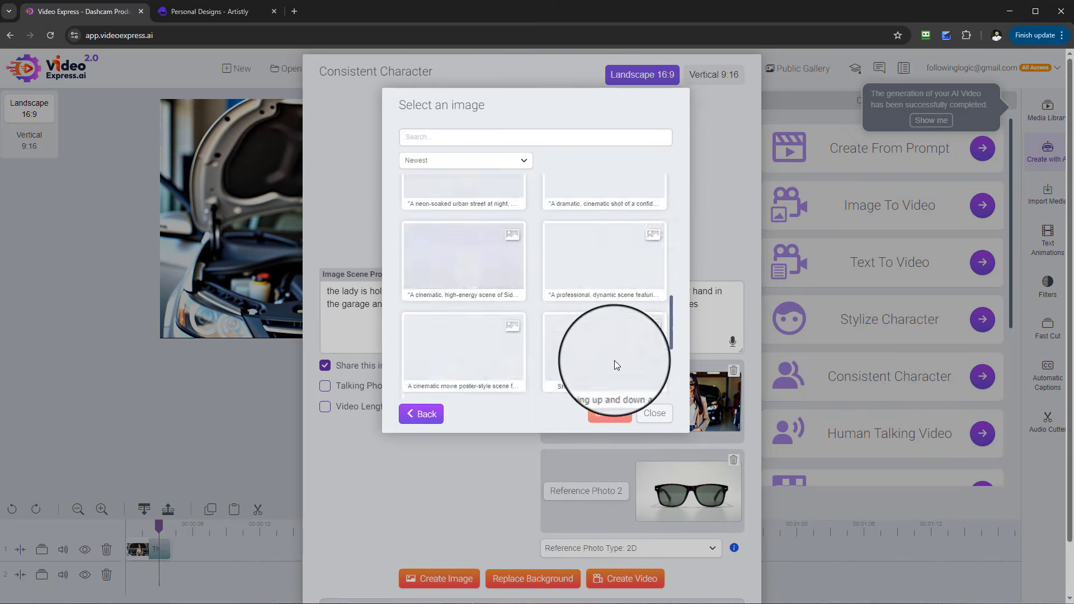
{"action": "left_click", "coordinate": [653, 413]}
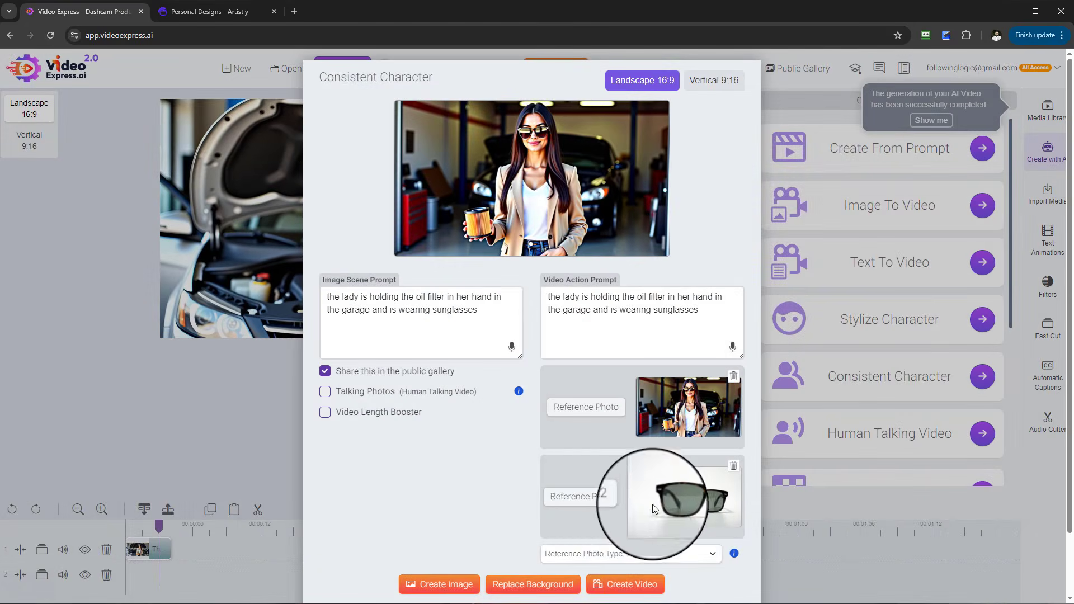
- Set the second reference photo to the Bottle product image
{"action": "left_click", "coordinate": [606, 501]}
{"action": "scroll", "coordinate": [589, 300], "scroll_direction": "down", "scroll_amount": 3}
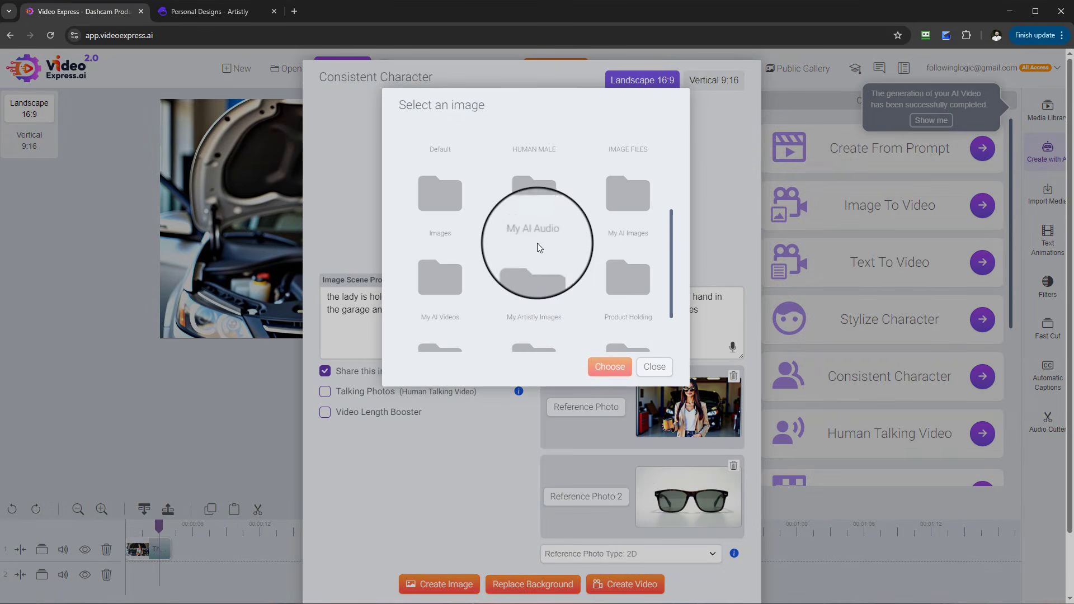
{"action": "double_click", "coordinate": [632, 213]}
{"action": "scroll", "coordinate": [619, 264], "scroll_direction": "down", "scroll_amount": 3}
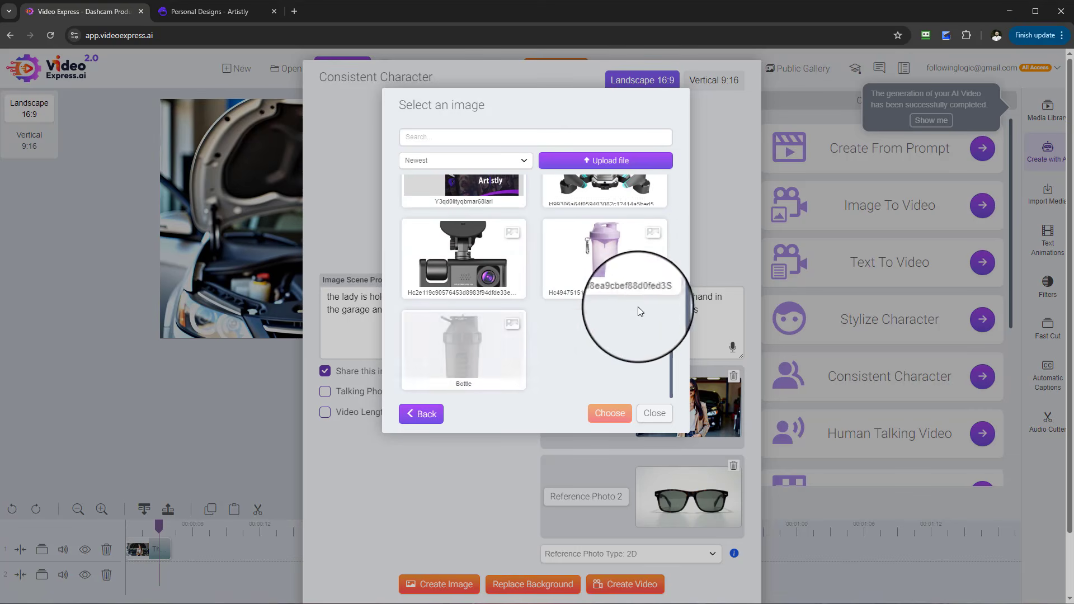
{"action": "left_click", "coordinate": [488, 376]}
{"action": "left_click", "coordinate": [610, 413]}
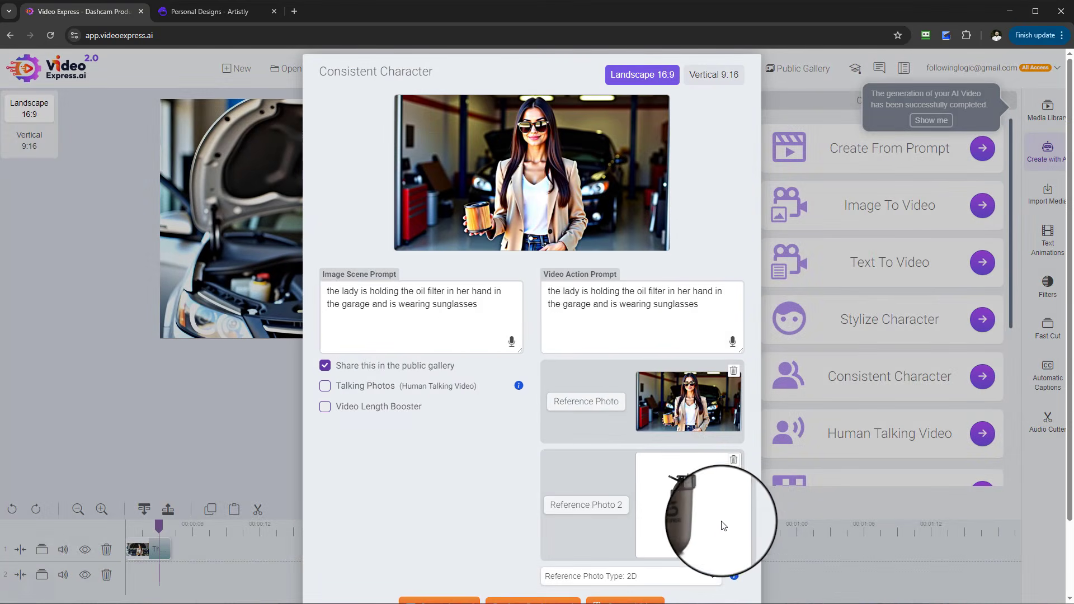
- Set the second reference photo to the drone image from the My Artistly Images folder
{"action": "left_click", "coordinate": [594, 506]}
{"action": "scroll", "coordinate": [552, 309], "scroll_direction": "down", "scroll_amount": 3}
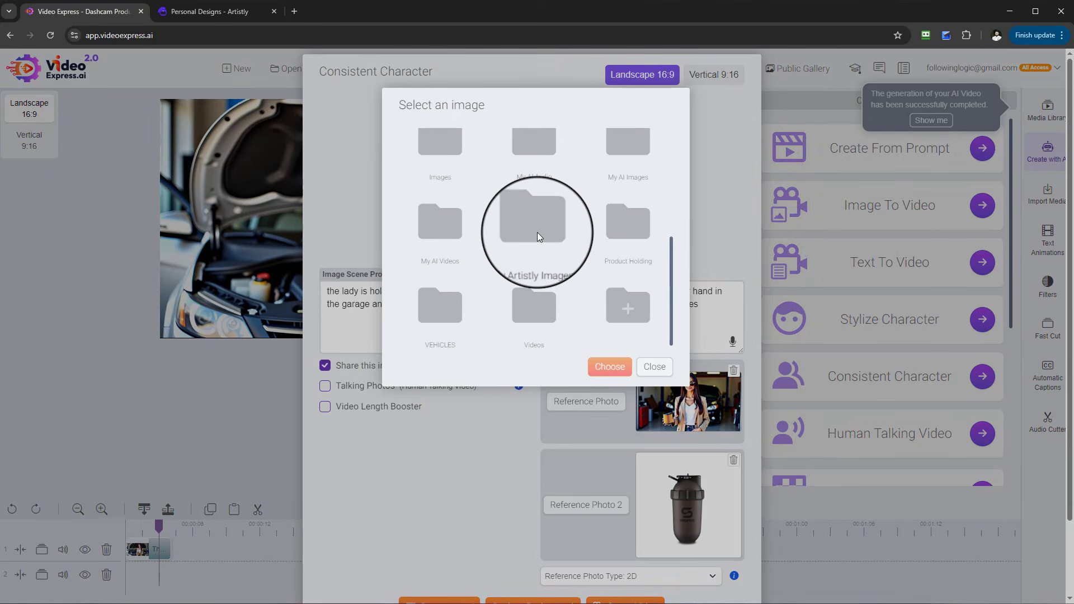
{"action": "left_click", "coordinate": [537, 233]}
{"action": "scroll", "coordinate": [577, 335], "scroll_direction": "down", "scroll_amount": 10}
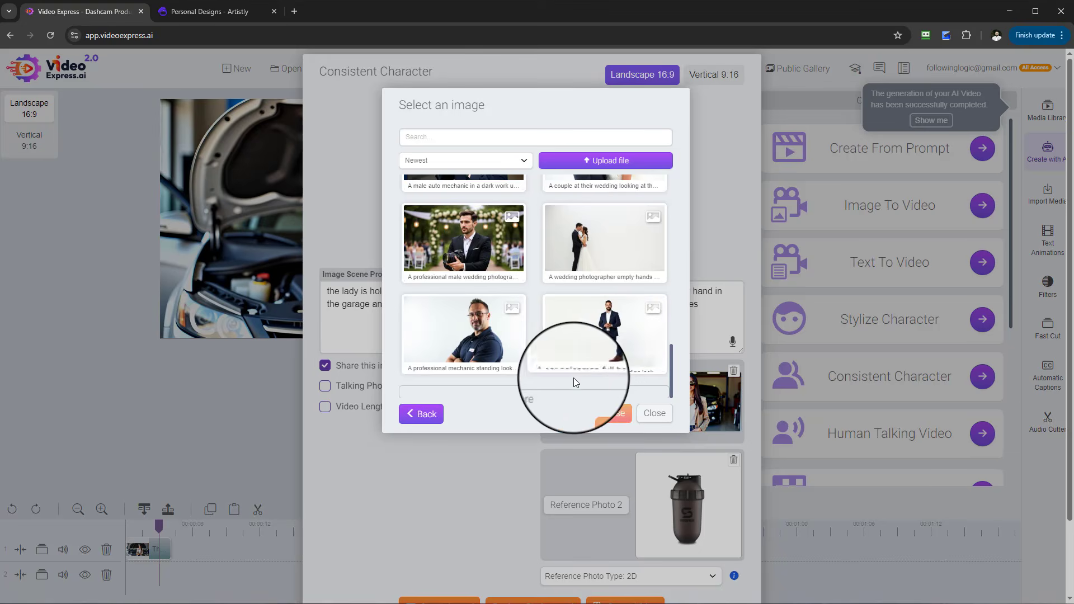
{"action": "scroll", "coordinate": [593, 352], "scroll_direction": "down", "scroll_amount": 10}
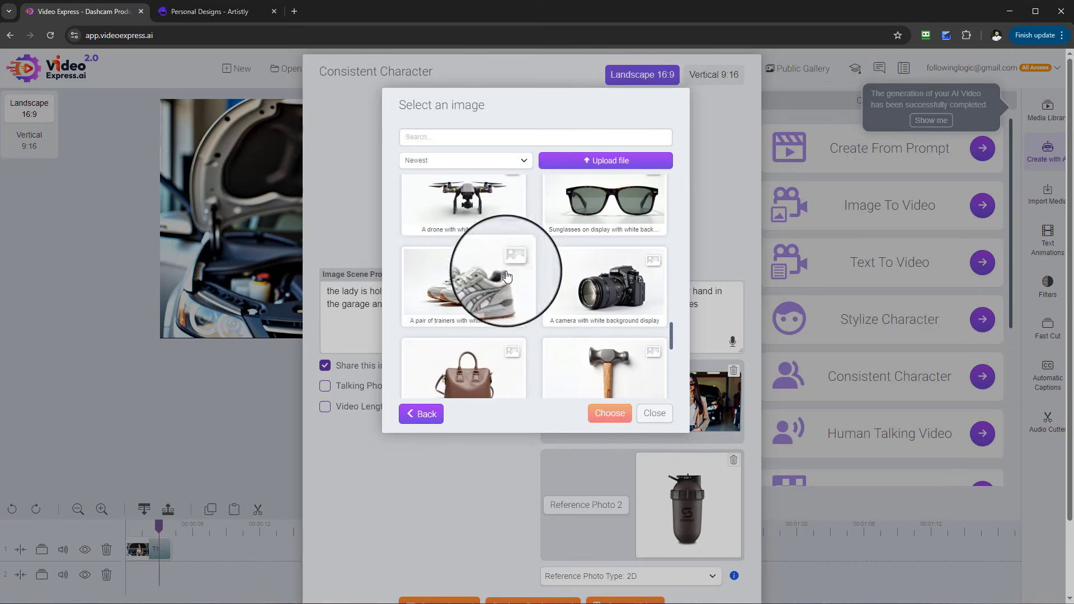
{"action": "left_click", "coordinate": [481, 213]}
{"action": "left_click", "coordinate": [609, 413]}
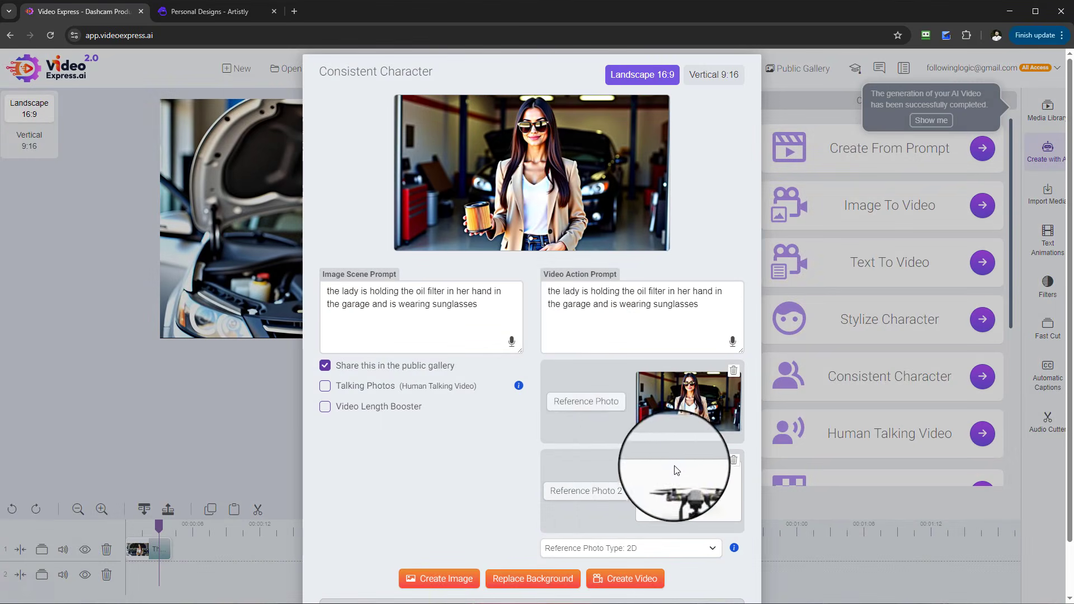
- Append 'and the drone is above head flying' to the scene prompt and create images twice
{"action": "left_click_drag", "start_coordinate": [494, 333], "coordinate": [481, 305]}
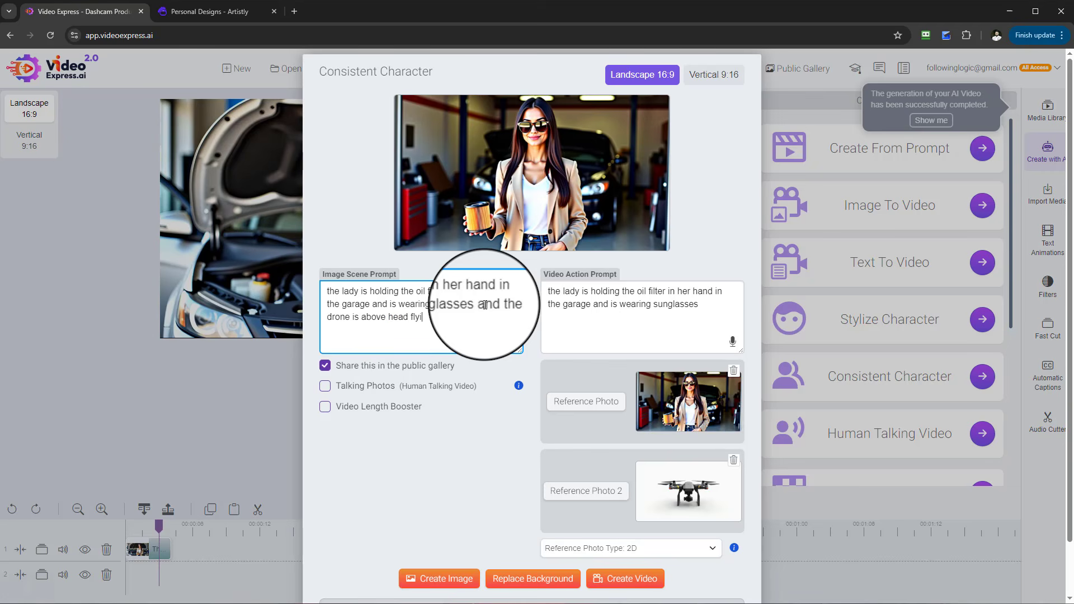
{"action": "scroll", "coordinate": [485, 317], "scroll_direction": "down", "scroll_amount": 1}
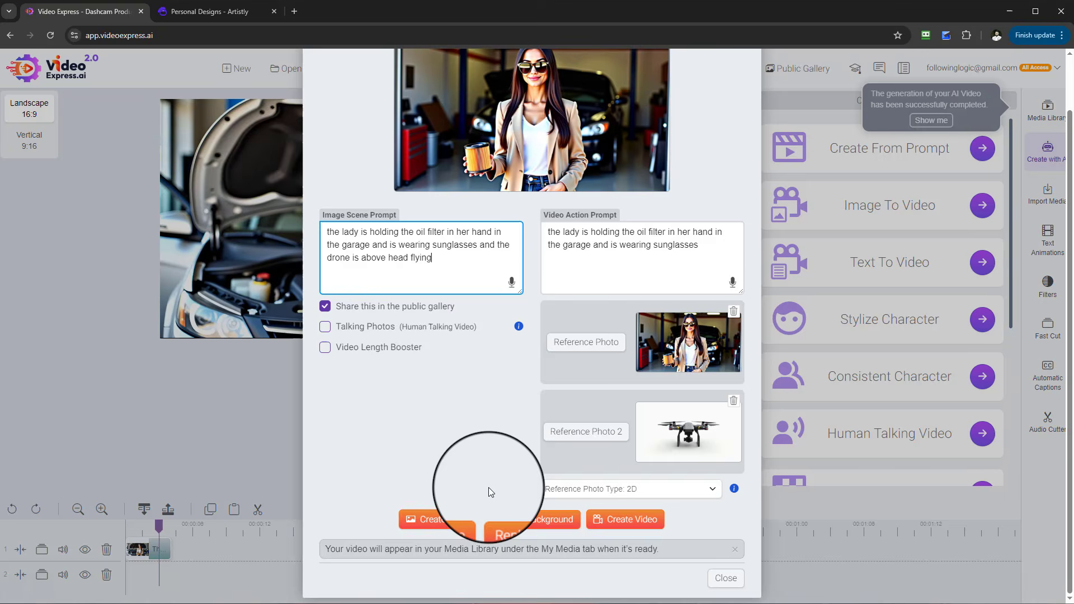
{"action": "left_click", "coordinate": [446, 521]}
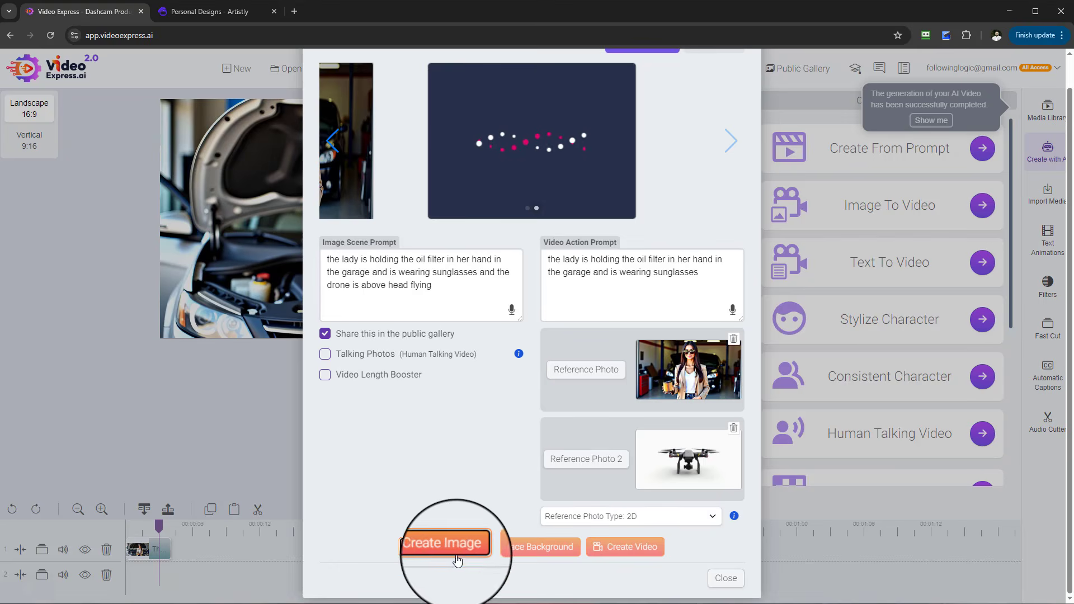
{"action": "left_click", "coordinate": [460, 549]}
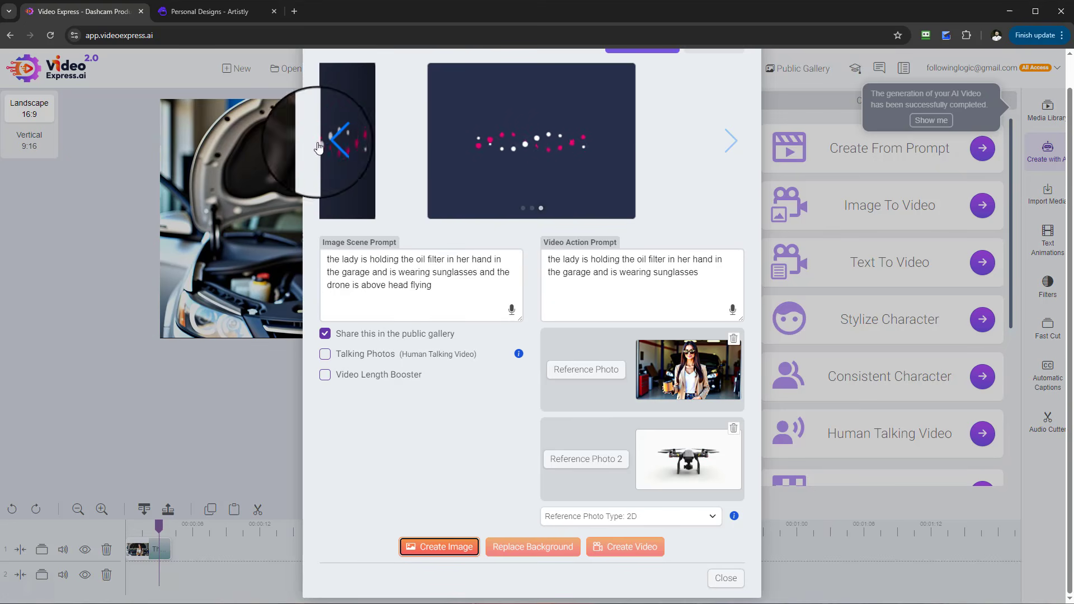
- Browse through the generated drone images and preview one enlarged
{"action": "left_click", "coordinate": [339, 152]}
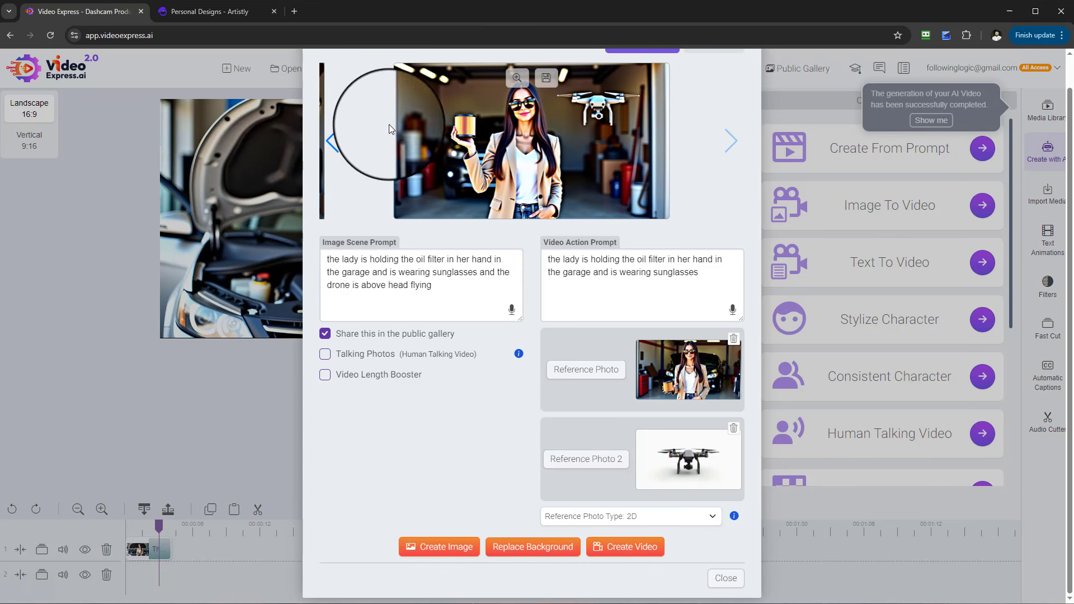
{"action": "left_click", "coordinate": [333, 148]}
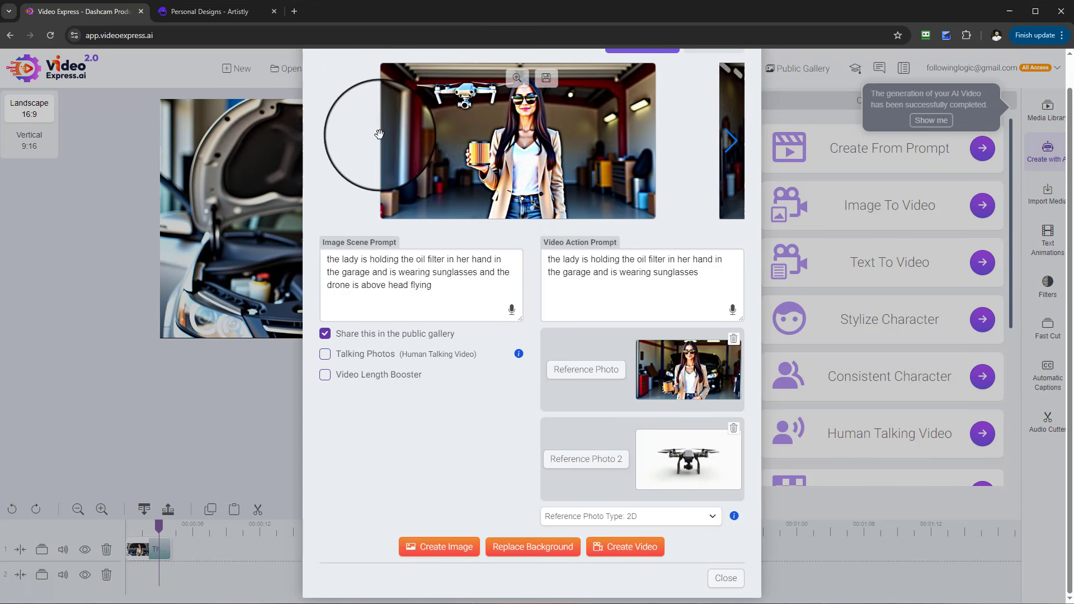
{"action": "left_click", "coordinate": [730, 143]}
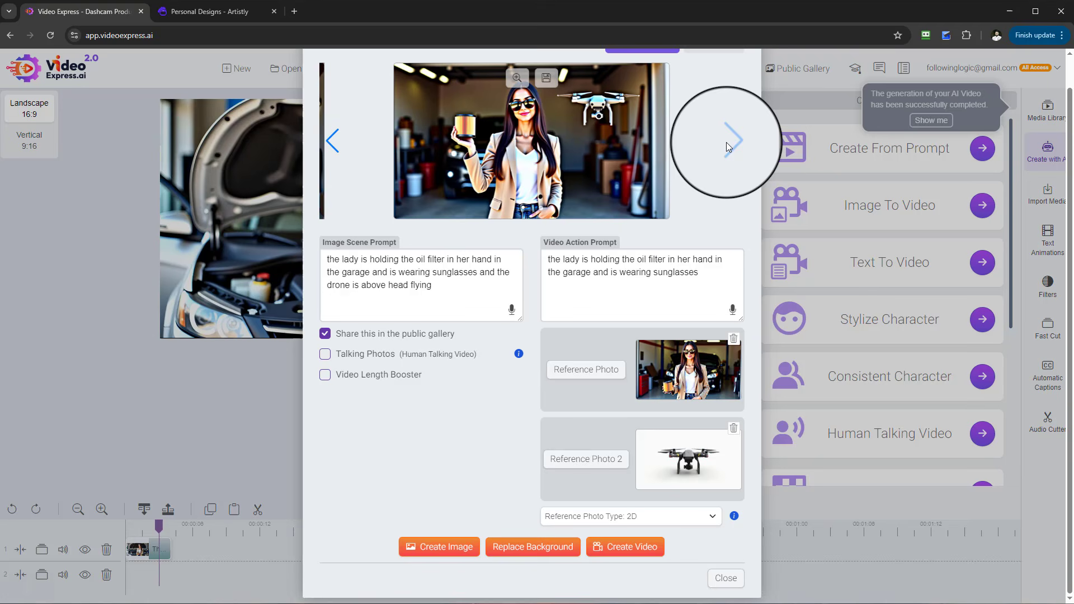
{"action": "left_click", "coordinate": [334, 144]}
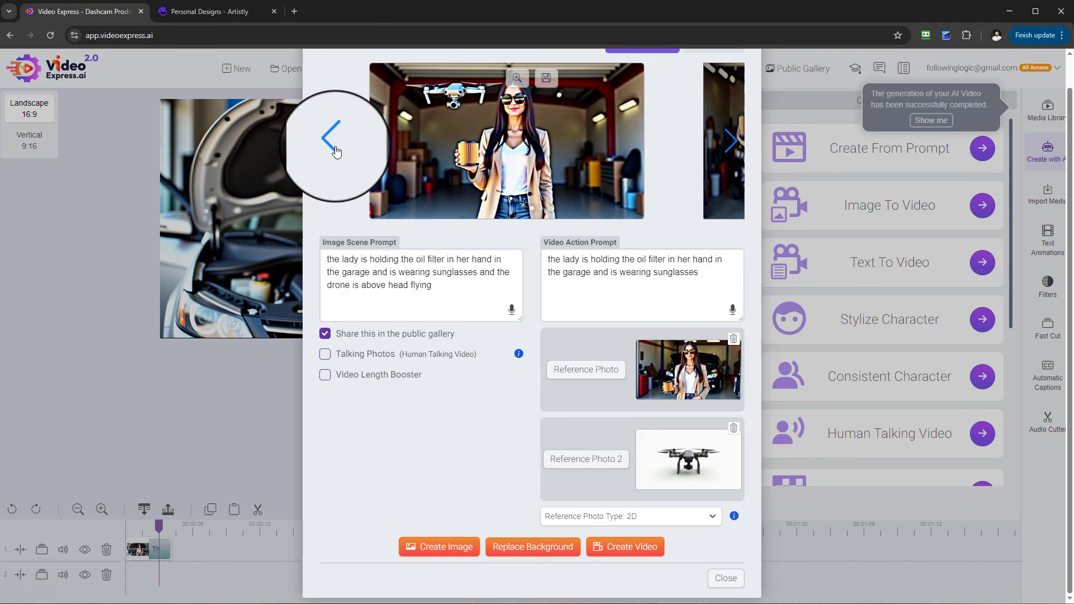
{"action": "left_click", "coordinate": [517, 77]}
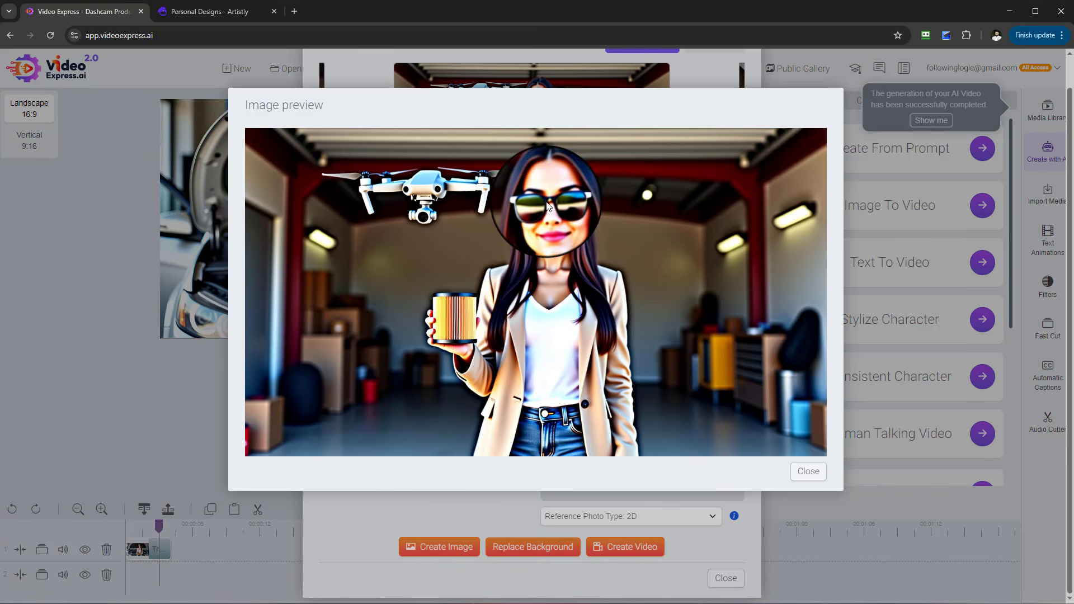
{"action": "left_click", "coordinate": [809, 471]}
- Replace the video action prompt with the updated drone scene prompt and create a video
{"action": "left_click_drag", "start_coordinate": [477, 293], "coordinate": [244, 259]}
{"action": "key", "text": "ctrl+c"}
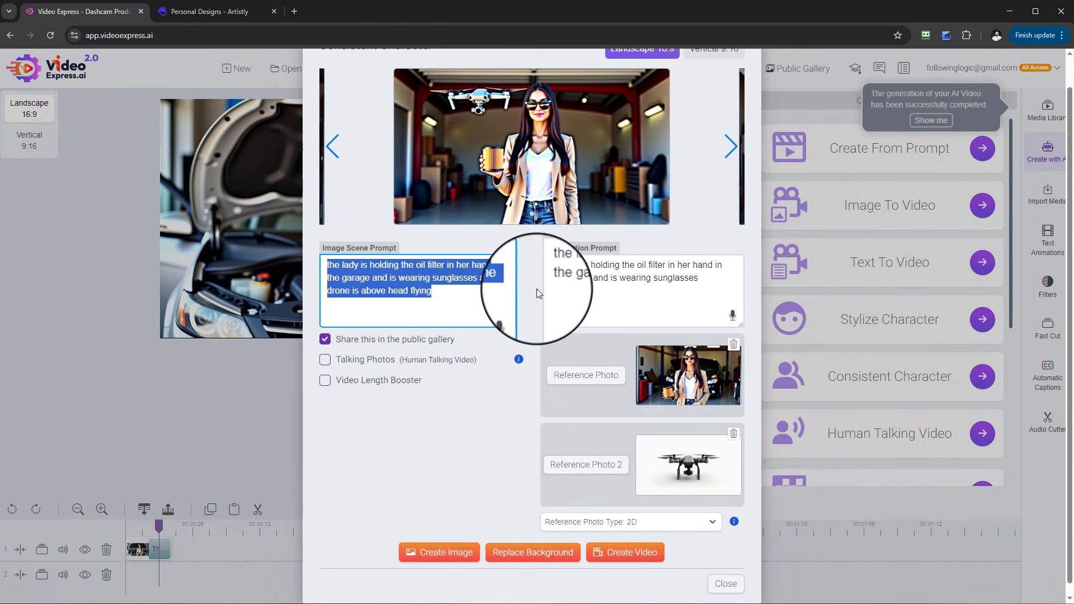
{"action": "left_click", "coordinate": [682, 295]}
{"action": "key", "text": "ctrl+a"}
{"action": "key", "text": "ctrl+v"}
{"action": "scroll", "coordinate": [683, 465], "scroll_direction": "down", "scroll_amount": 1}
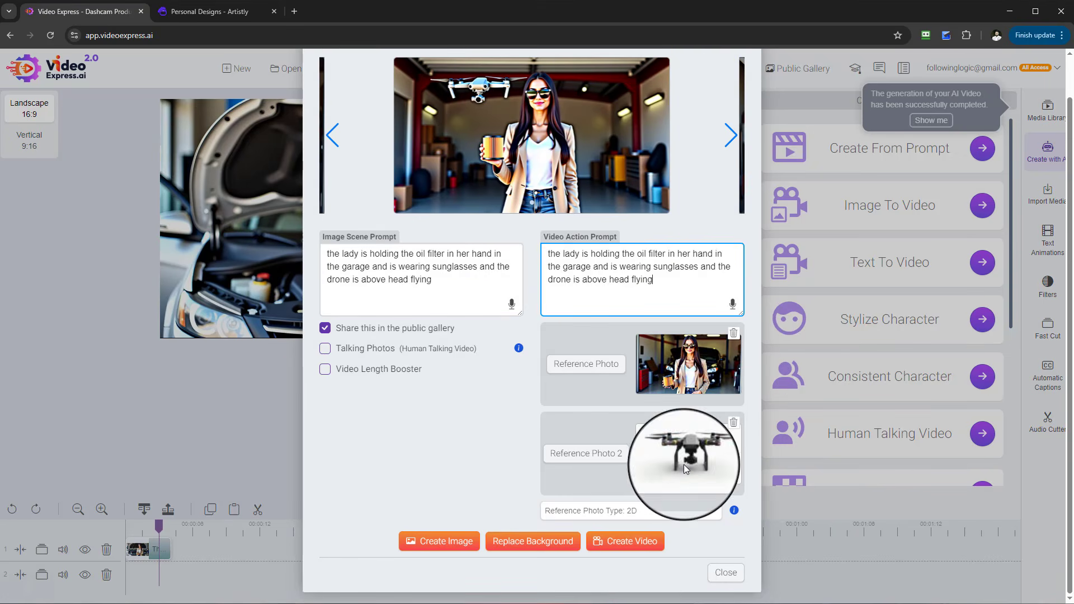
{"action": "left_click", "coordinate": [648, 541]}
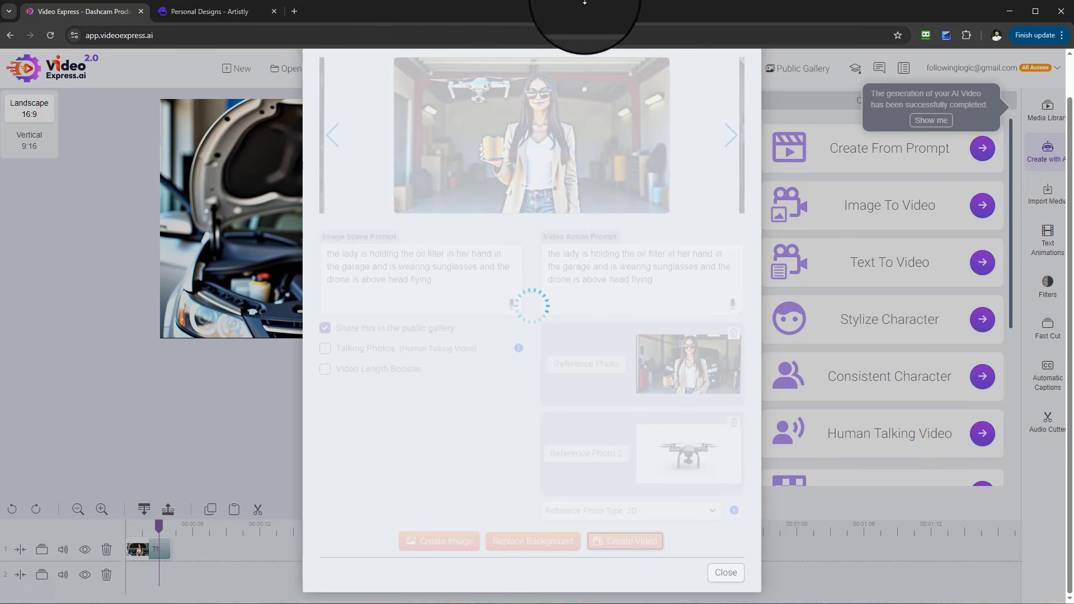
- Open the displayed drone image in the enlarged preview and close it
{"action": "scroll", "coordinate": [530, 211], "scroll_direction": "up", "scroll_amount": 1}
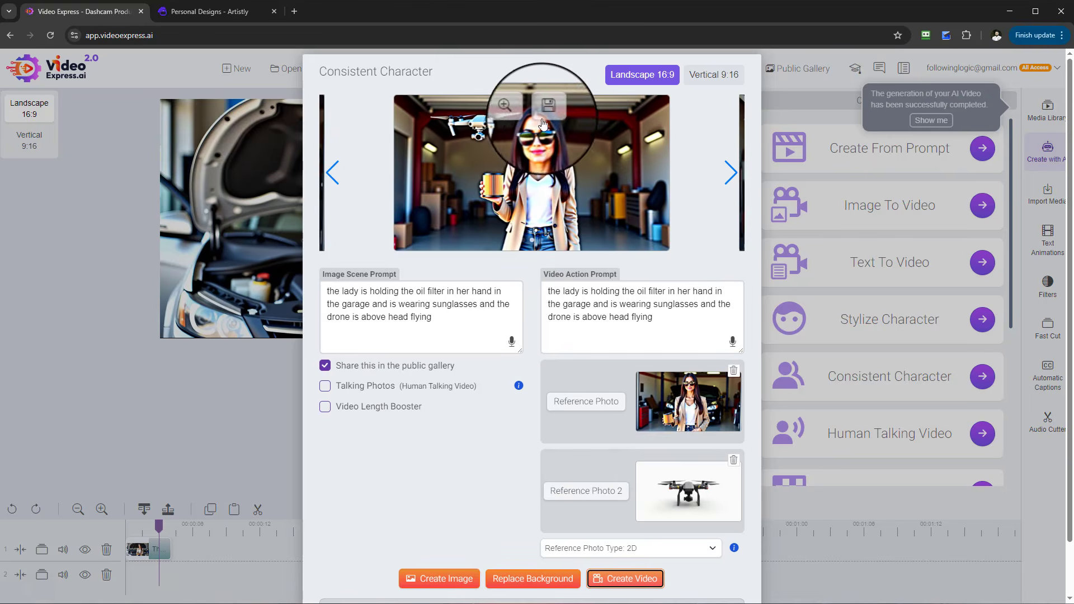
{"action": "left_click", "coordinate": [516, 111]}
{"action": "left_click", "coordinate": [791, 479]}
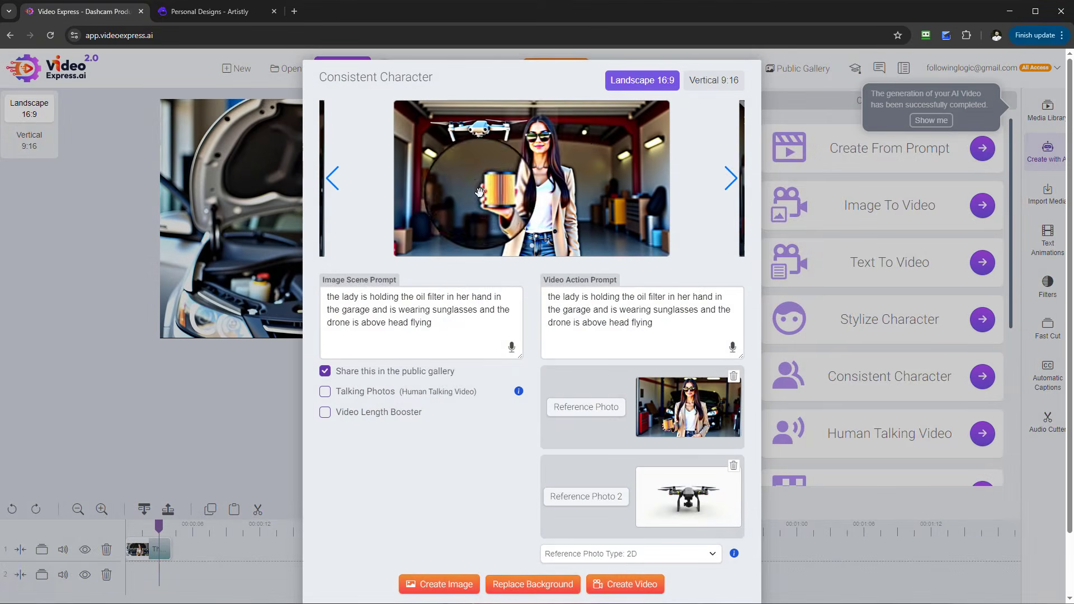
- Replace the first reference photo with the newest oil-filter image from the image library, then close the Consistent Character dialog
{"action": "left_click", "coordinate": [548, 114]}
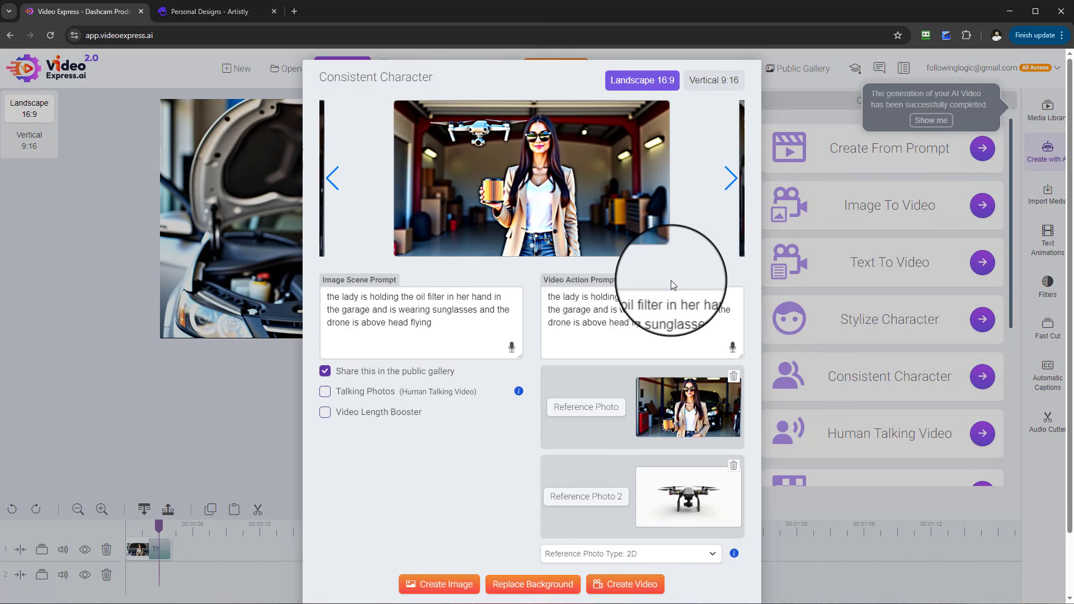
{"action": "left_click", "coordinate": [610, 410]}
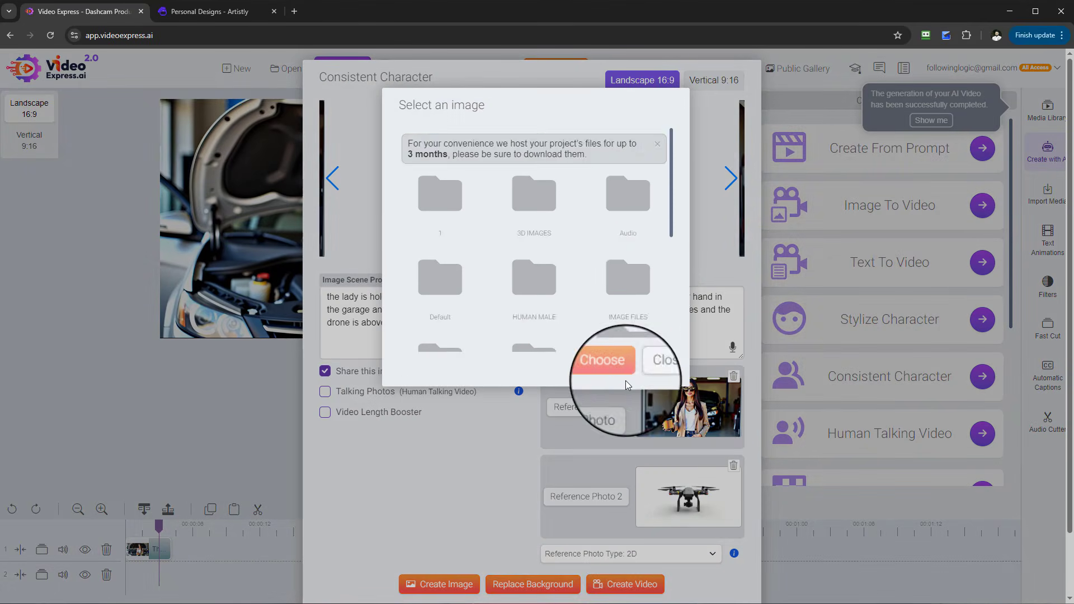
{"action": "scroll", "coordinate": [630, 271], "scroll_direction": "down", "scroll_amount": 1}
{"action": "left_click", "coordinate": [631, 242]}
{"action": "left_click", "coordinate": [464, 193]}
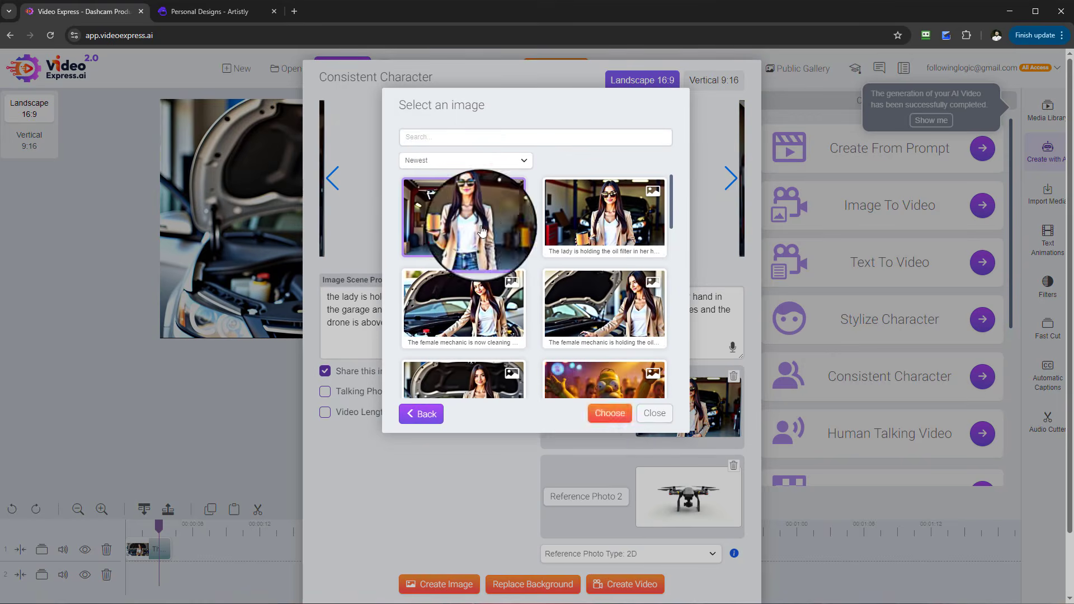
{"action": "left_click", "coordinate": [609, 413]}
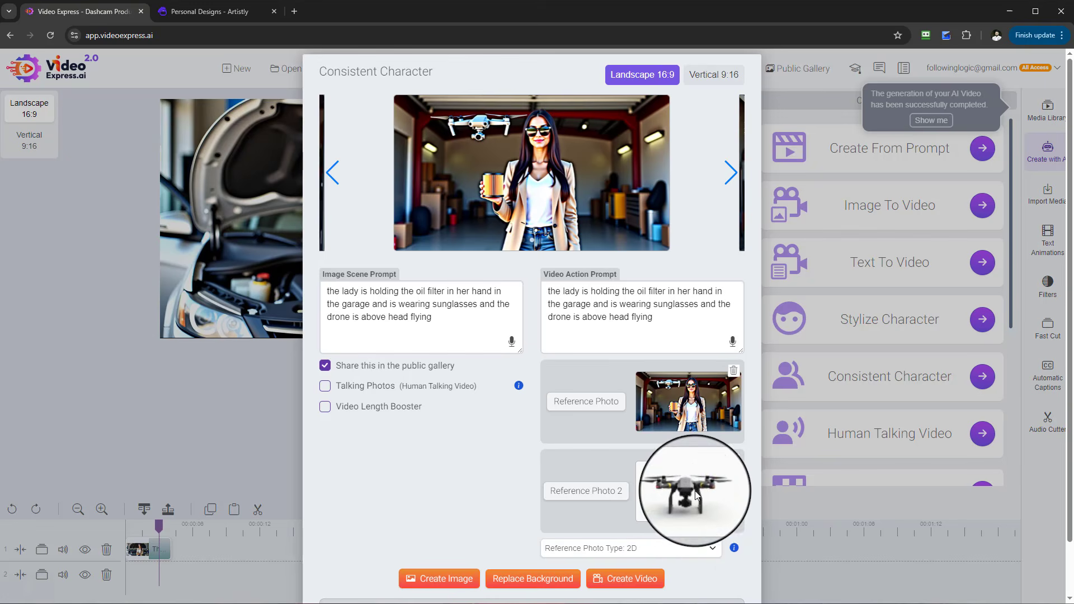
{"action": "scroll", "coordinate": [701, 549], "scroll_direction": "down", "scroll_amount": 1}
{"action": "left_click", "coordinate": [726, 576]}
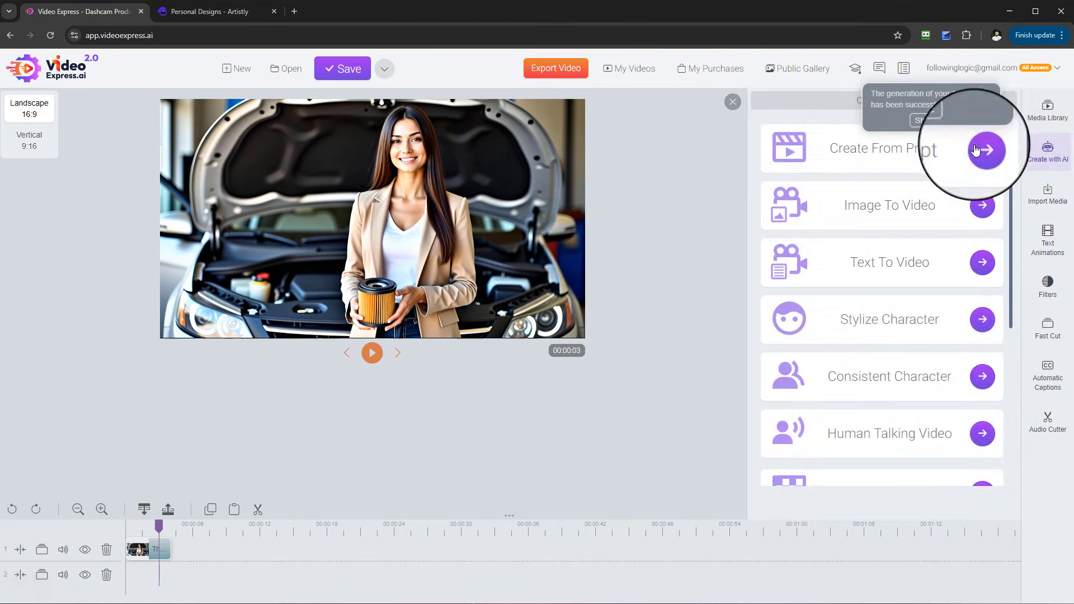
- Add two videos from the My AI Videos folder to the end of the timeline
{"action": "left_click", "coordinate": [1047, 109]}
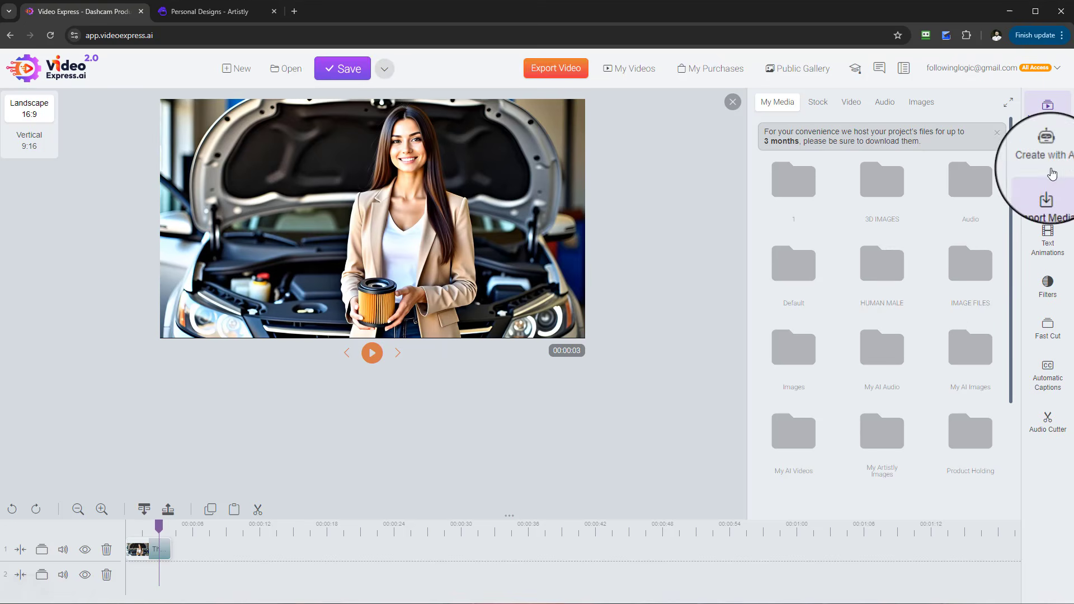
{"action": "scroll", "coordinate": [948, 318], "scroll_direction": "down", "scroll_amount": 2}
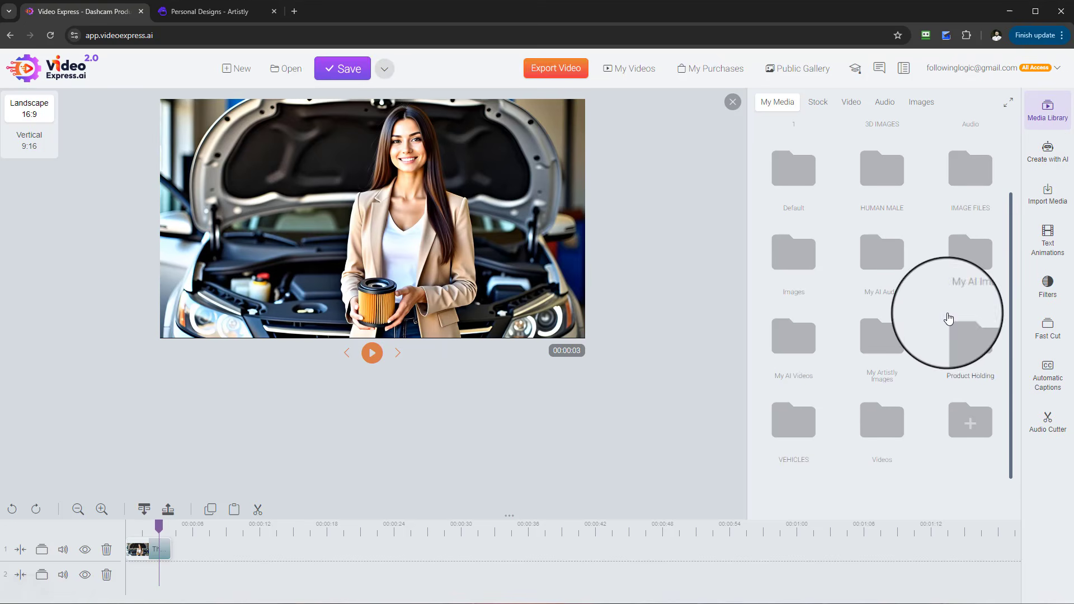
{"action": "left_click", "coordinate": [809, 357]}
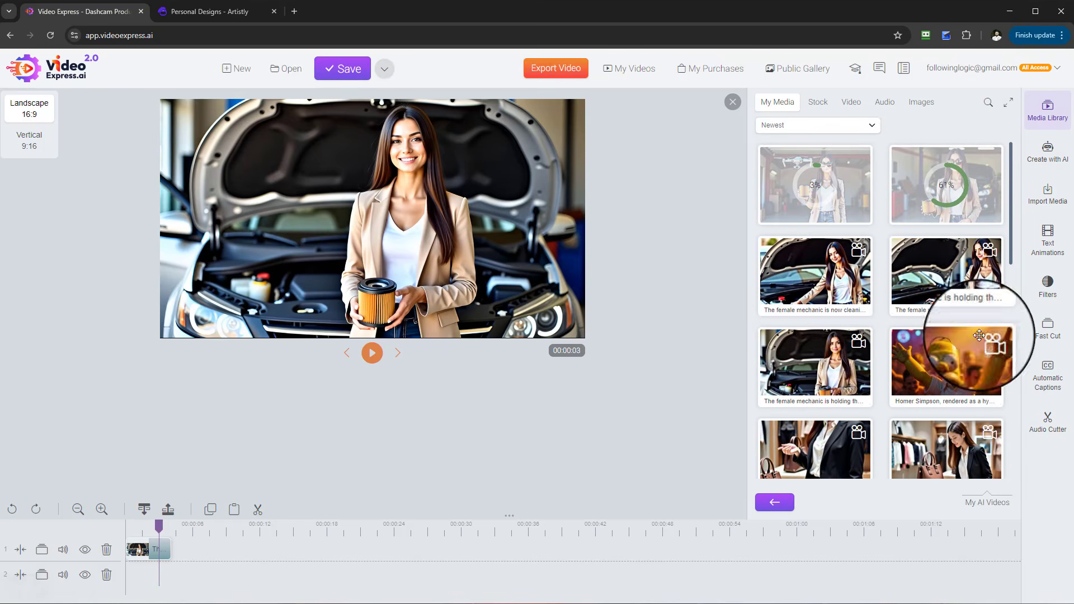
{"action": "left_click_drag", "start_coordinate": [959, 276], "coordinate": [196, 550]}
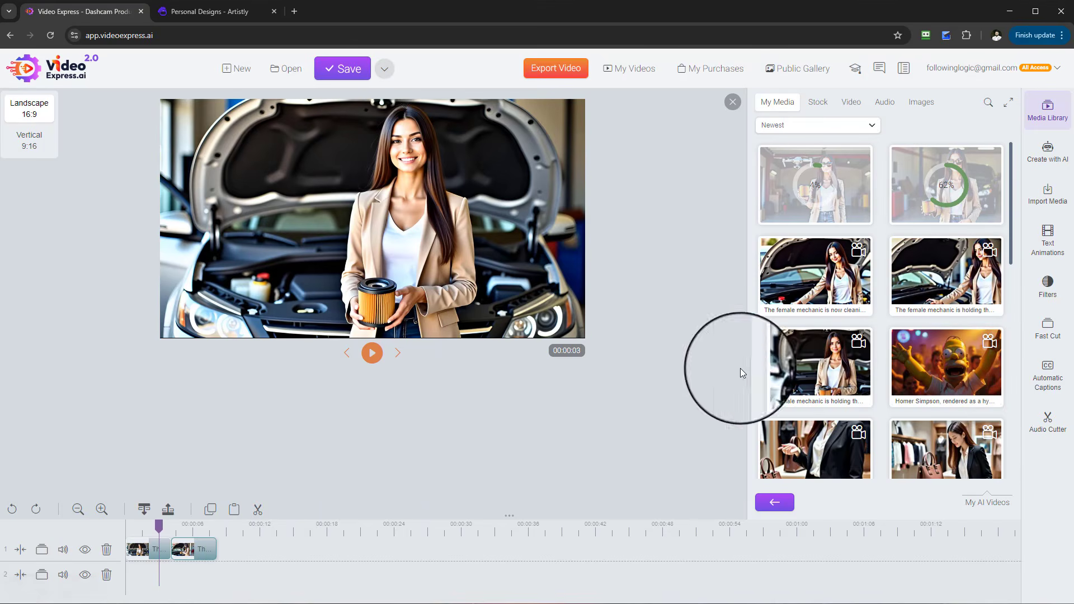
{"action": "left_click_drag", "start_coordinate": [807, 297], "coordinate": [248, 551]}
- Play back the timeline from the start to review the clips
{"action": "left_click", "coordinate": [372, 353]}
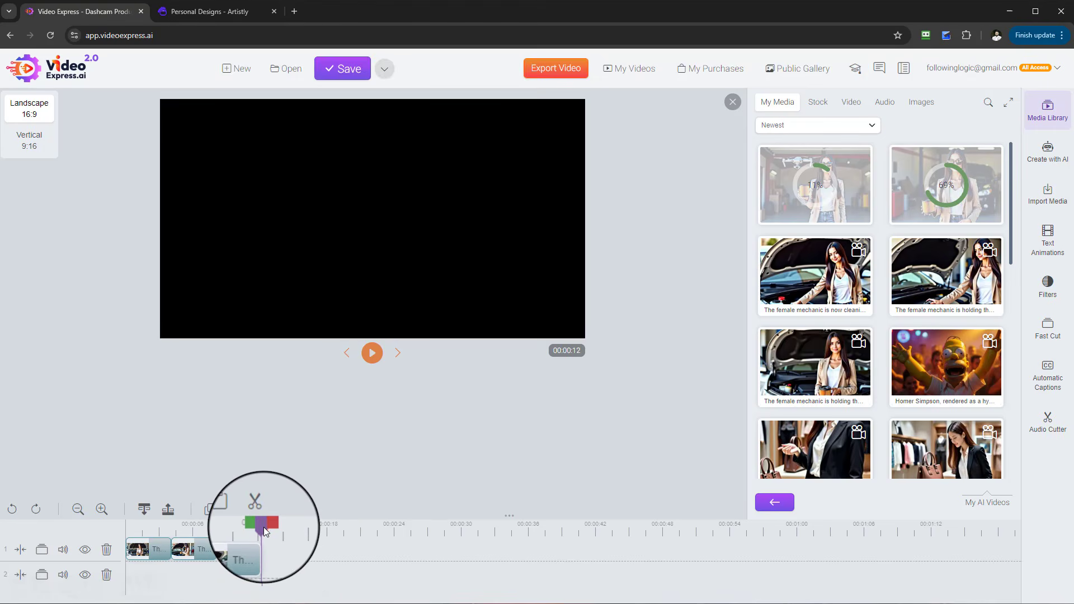
{"action": "left_click_drag", "start_coordinate": [264, 527], "coordinate": [124, 536]}
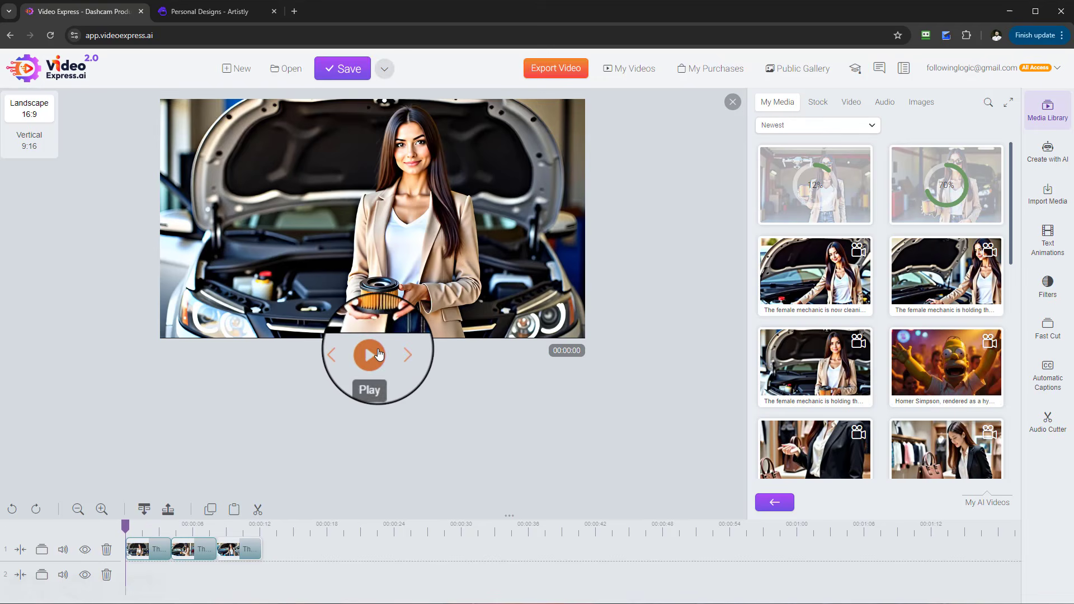
{"action": "left_click", "coordinate": [370, 355]}
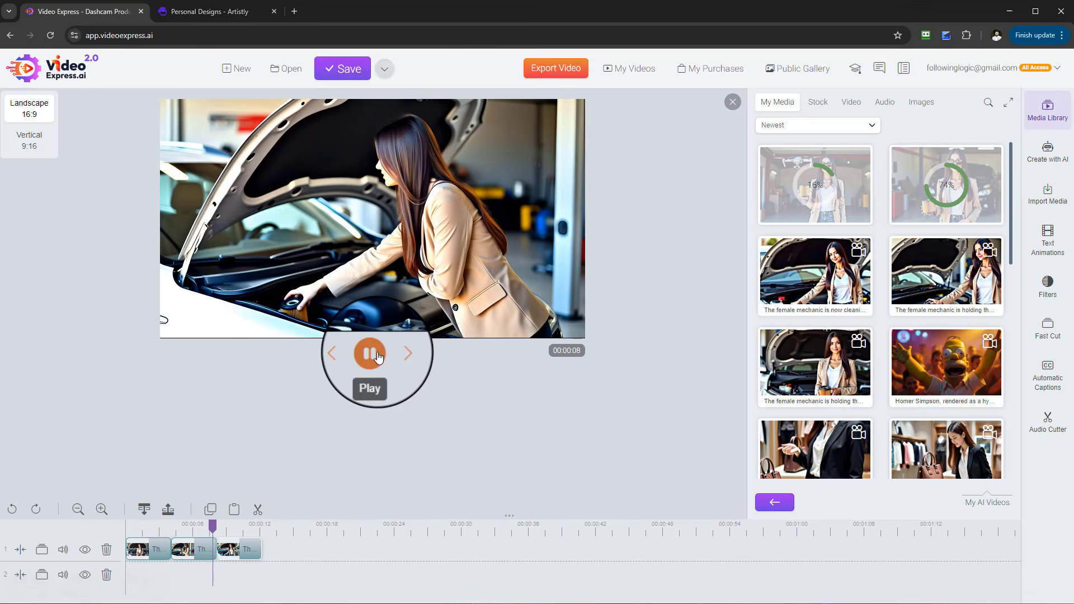
{"action": "left_click", "coordinate": [370, 354]}
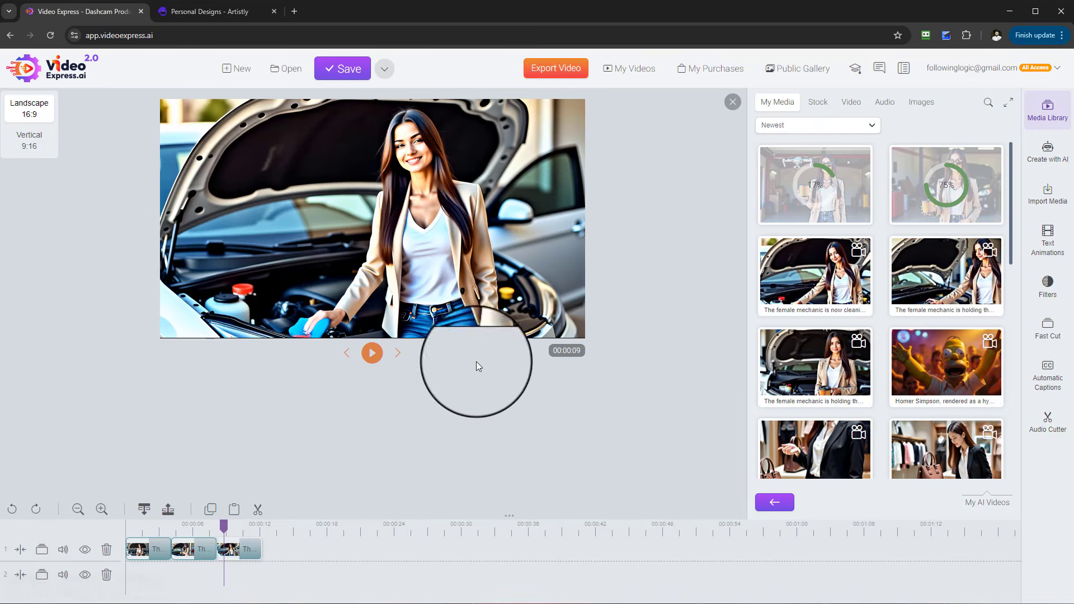
{"action": "scroll", "coordinate": [895, 314], "scroll_direction": "down", "scroll_amount": 1}
{"action": "right_click", "coordinate": [822, 319]}
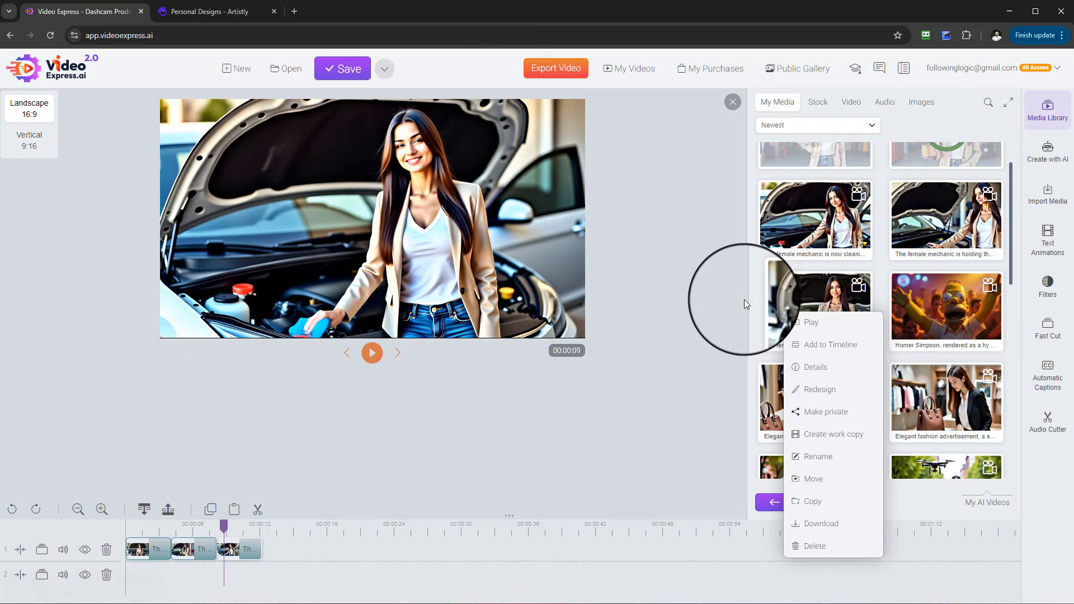
{"action": "right_click", "coordinate": [818, 304]}
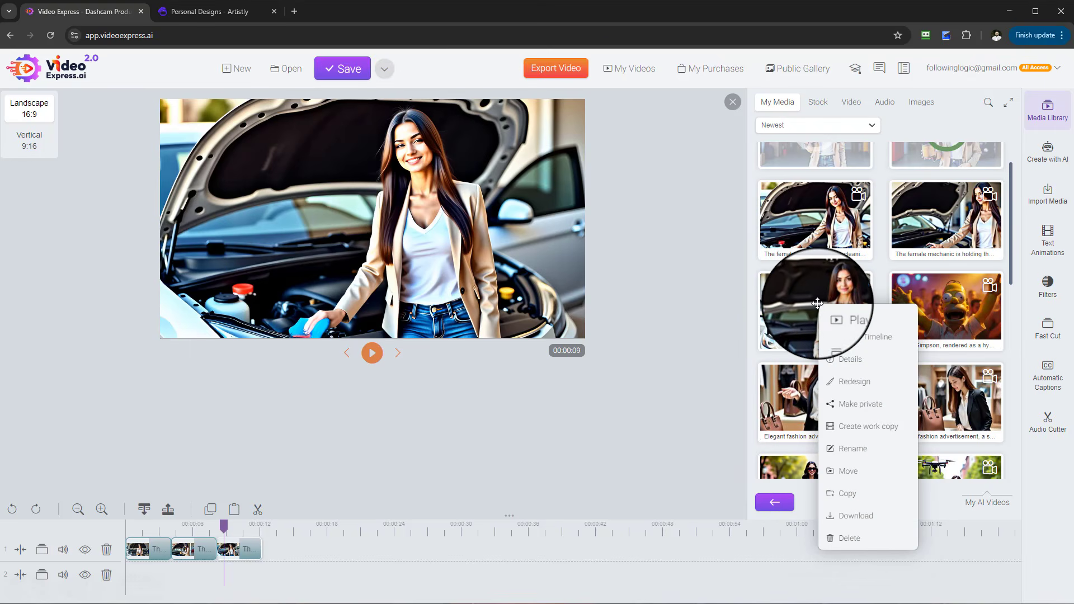
{"action": "left_click", "coordinate": [862, 384]}
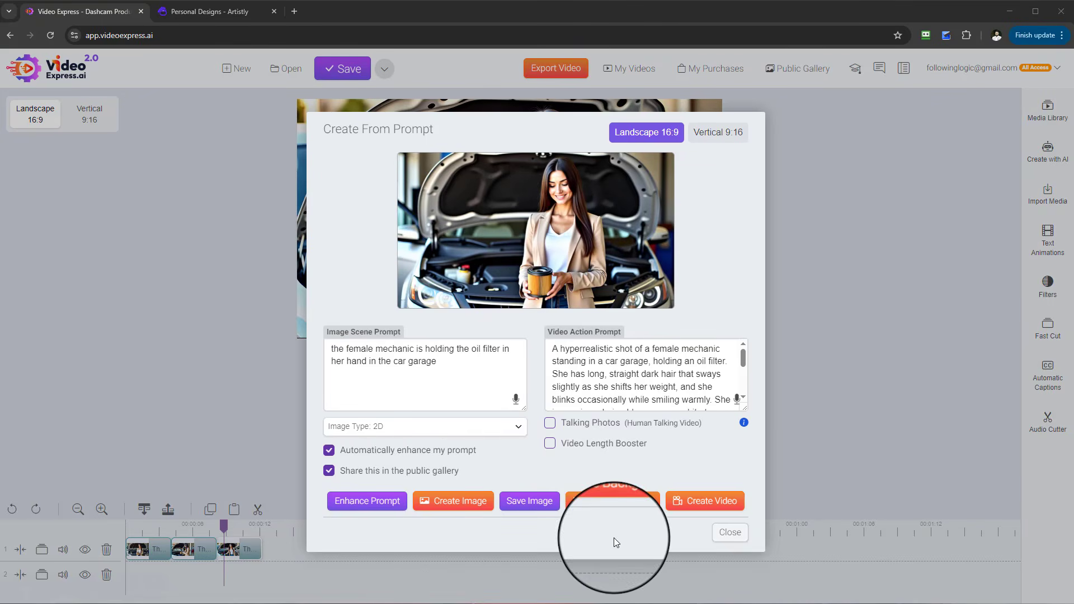
{"action": "left_click", "coordinate": [588, 423]}
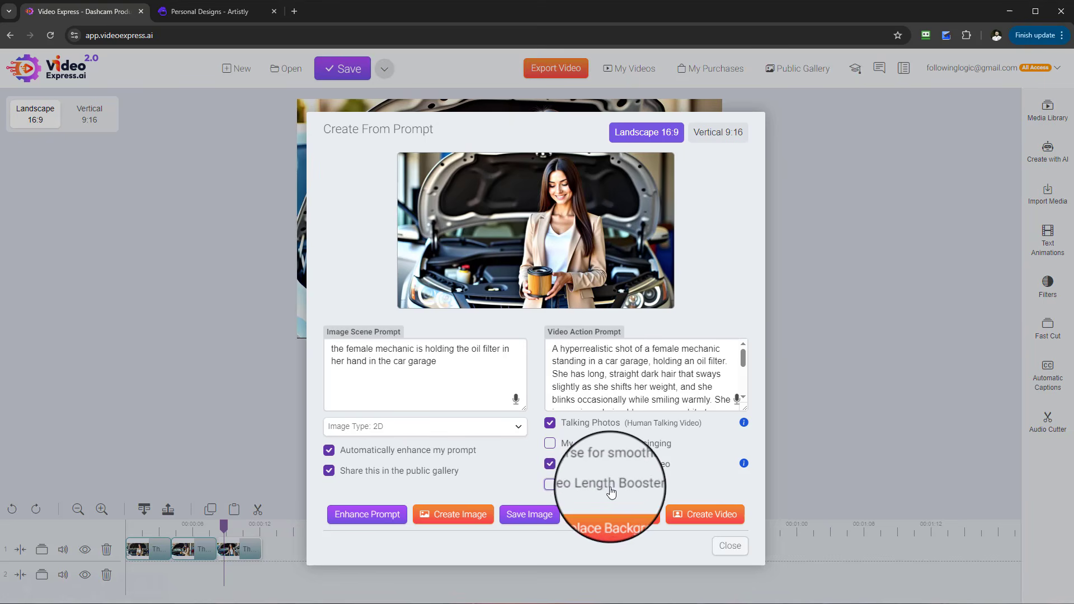
{"action": "left_click", "coordinate": [693, 516]}
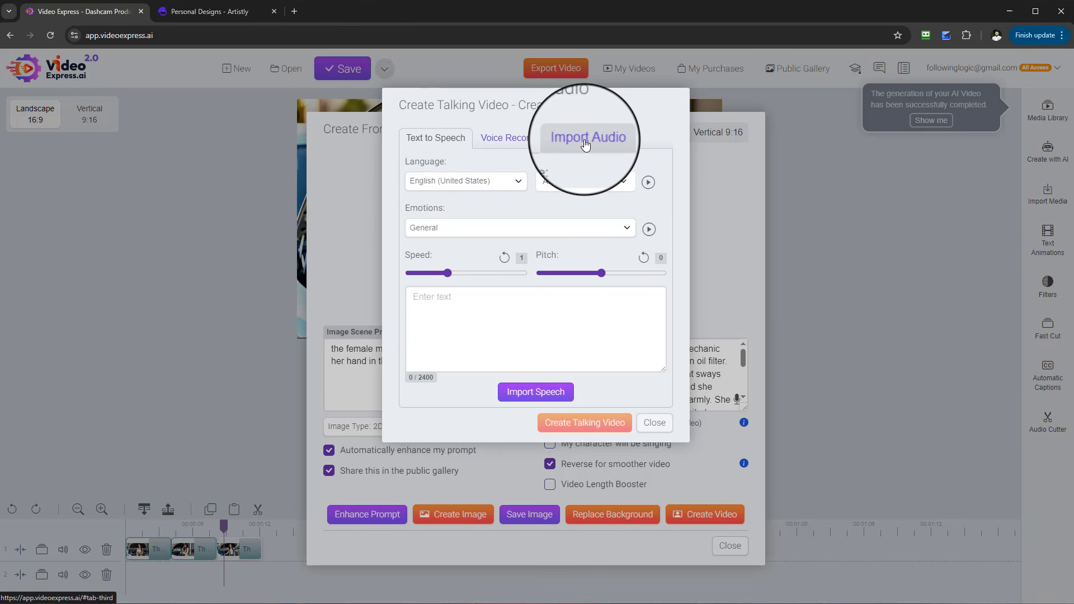
{"action": "left_click", "coordinate": [661, 430]}
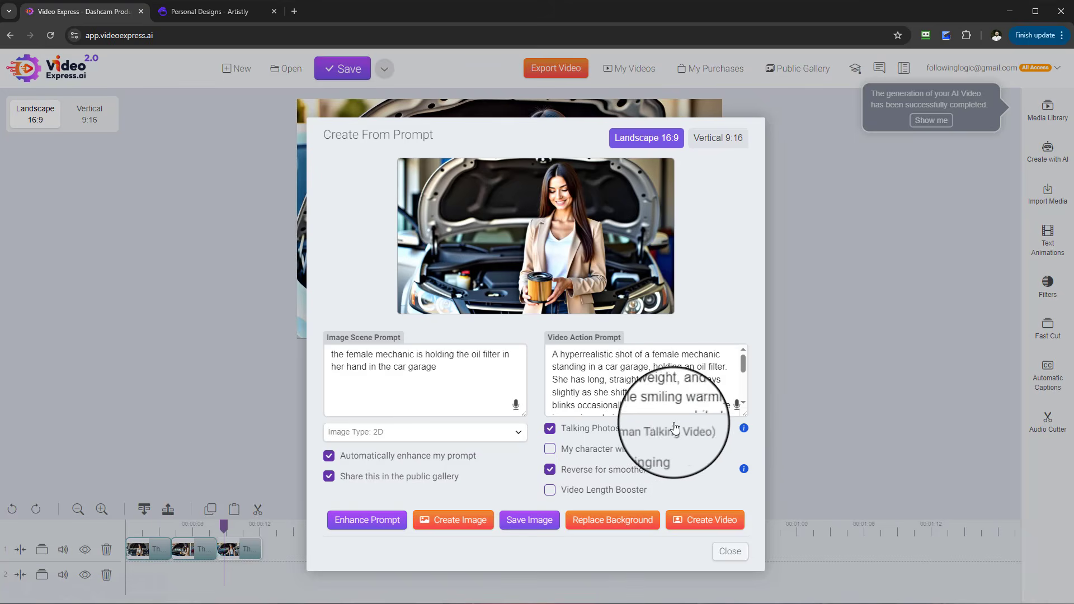
{"action": "left_click", "coordinate": [719, 561]}
- Add the new sunglasses oil-filter video from My AI Videos to the end of the timeline and preview it
{"action": "left_click", "coordinate": [1047, 110]}
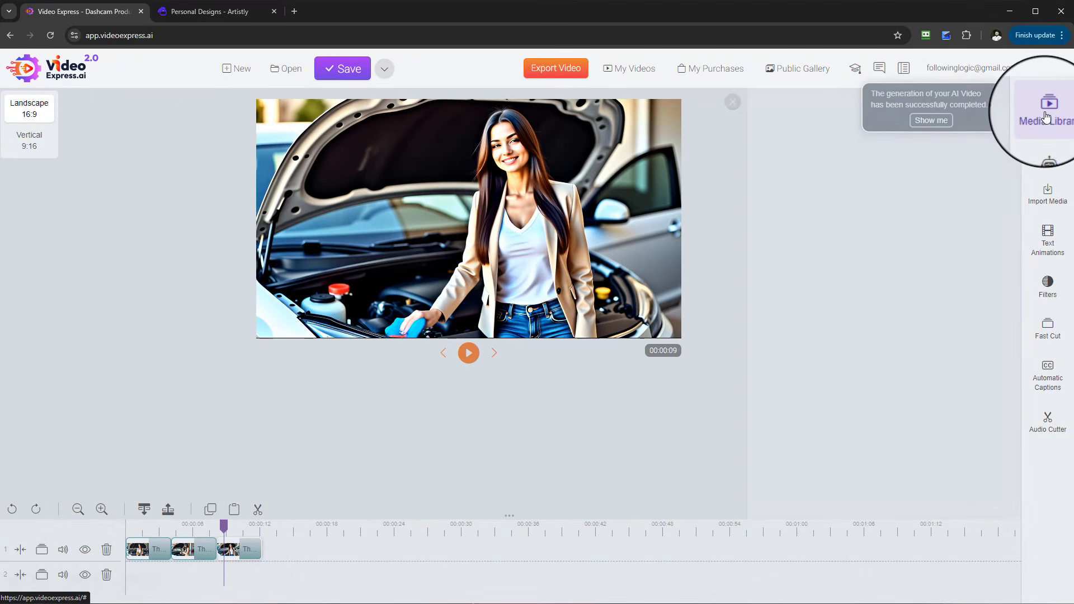
{"action": "left_click", "coordinate": [802, 349]}
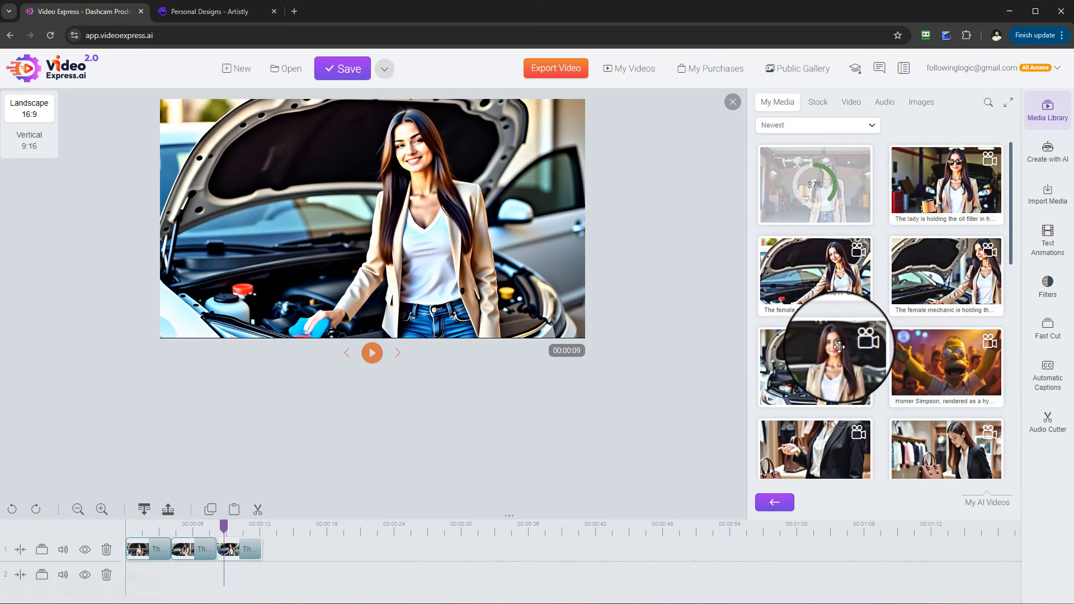
{"action": "left_click_drag", "start_coordinate": [918, 297], "coordinate": [263, 545]}
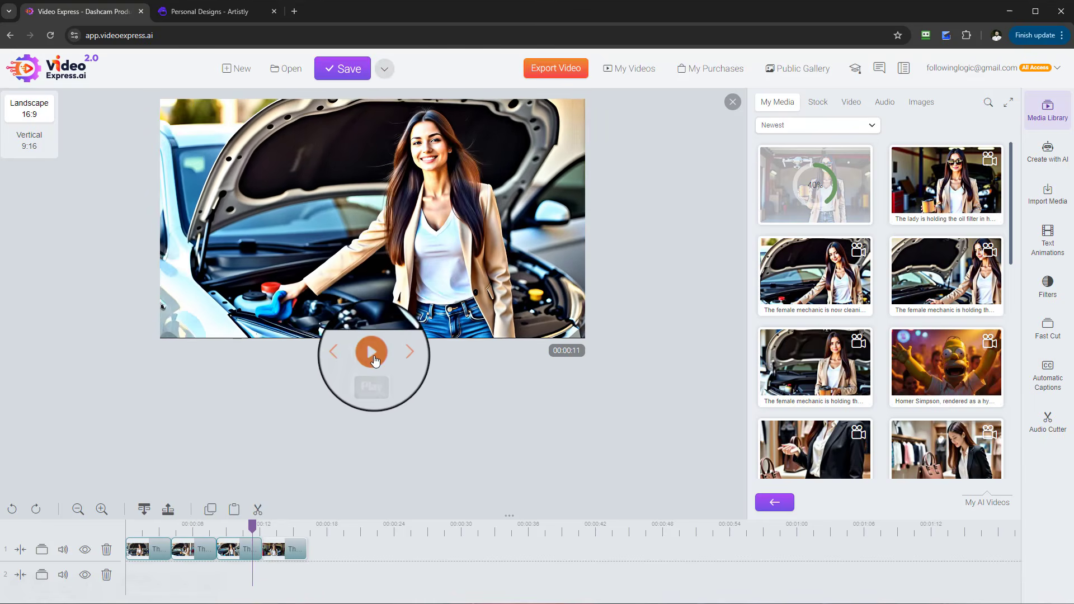
{"action": "left_click", "coordinate": [372, 352]}
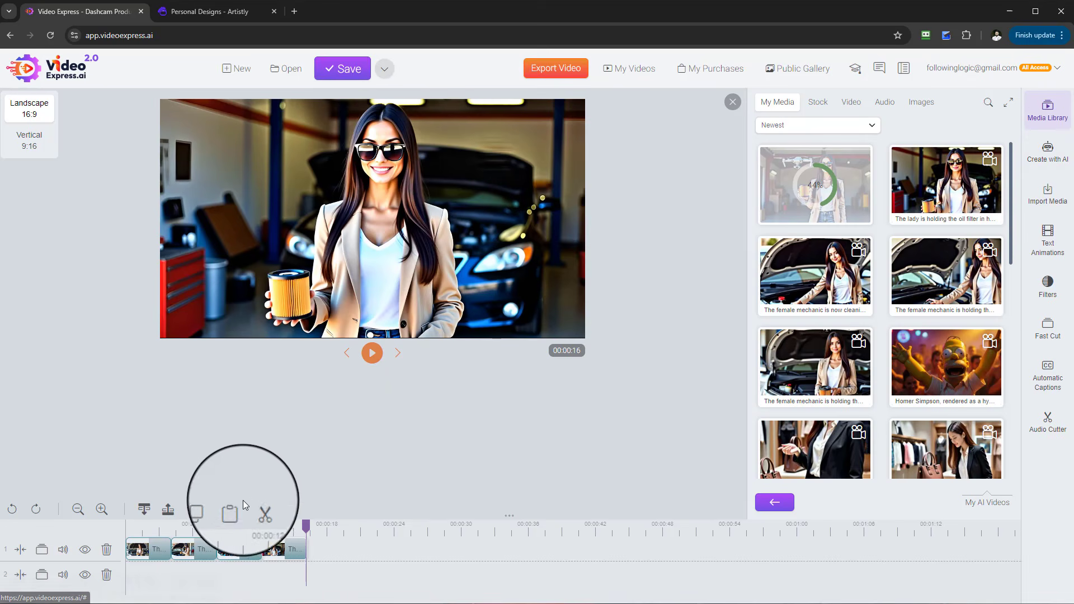
{"action": "left_click_drag", "start_coordinate": [306, 526], "coordinate": [126, 534]}
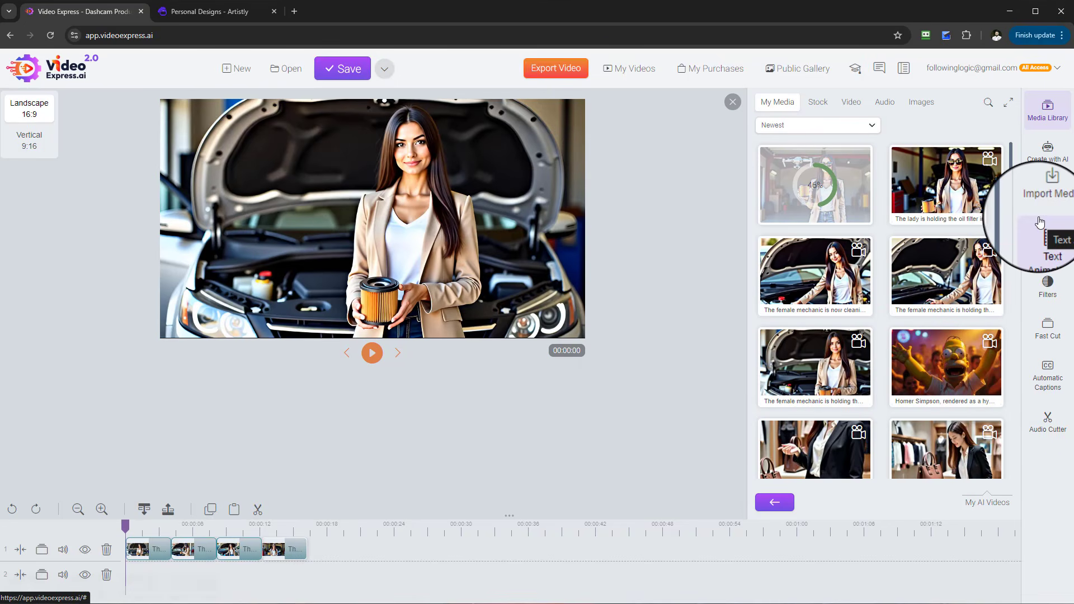
- Open the Text to Speech tool and enter the script 'hey welcome to my garage'
{"action": "left_click", "coordinate": [1052, 154]}
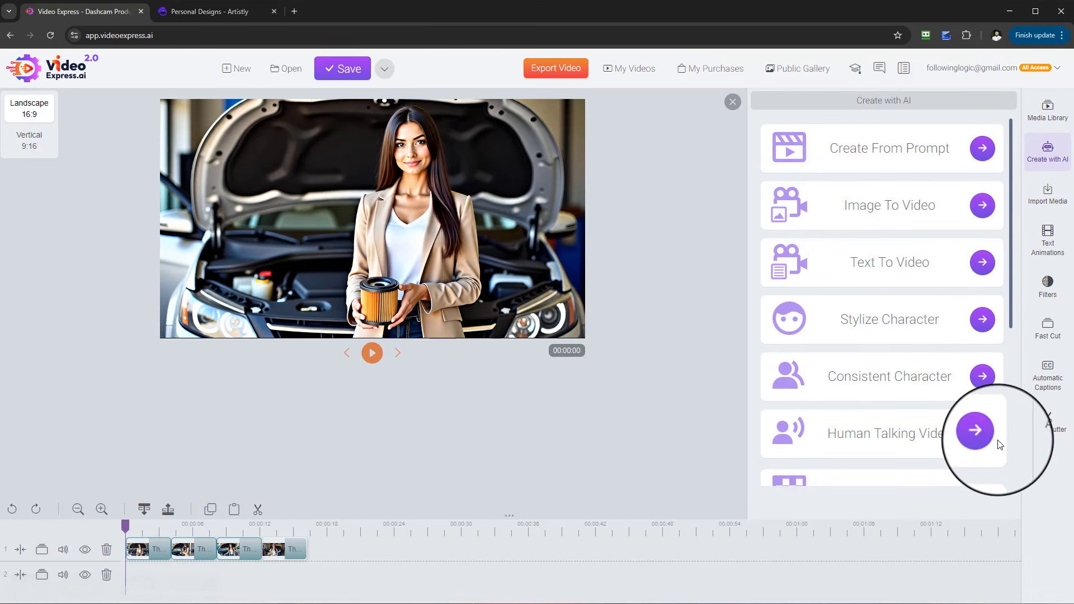
{"action": "scroll", "coordinate": [979, 432], "scroll_direction": "down", "scroll_amount": 2}
{"action": "scroll", "coordinate": [1006, 439], "scroll_direction": "up", "scroll_amount": 2}
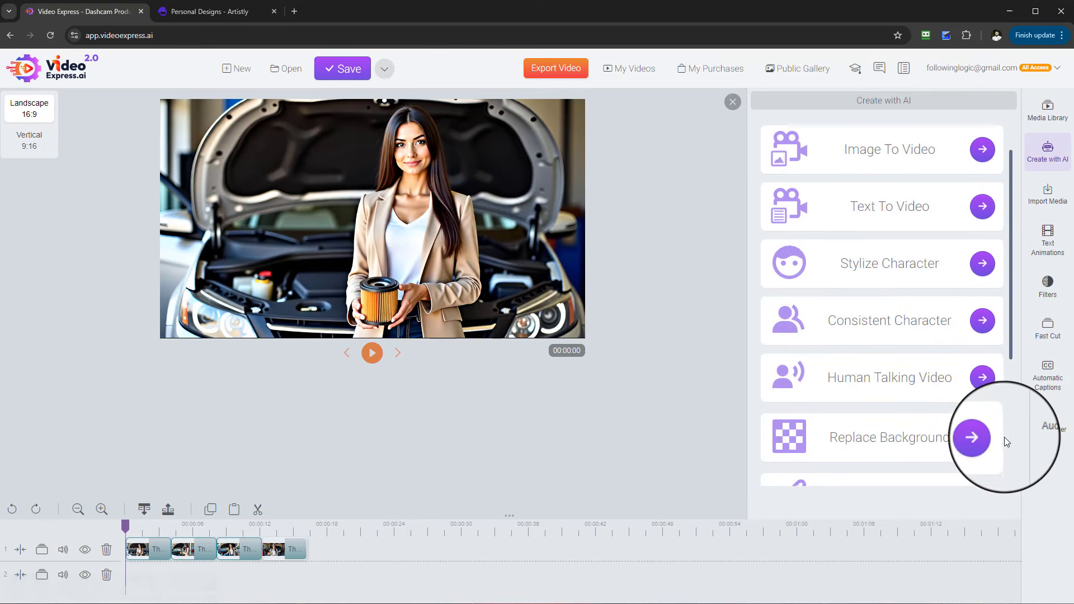
{"action": "scroll", "coordinate": [949, 404], "scroll_direction": "down", "scroll_amount": 5}
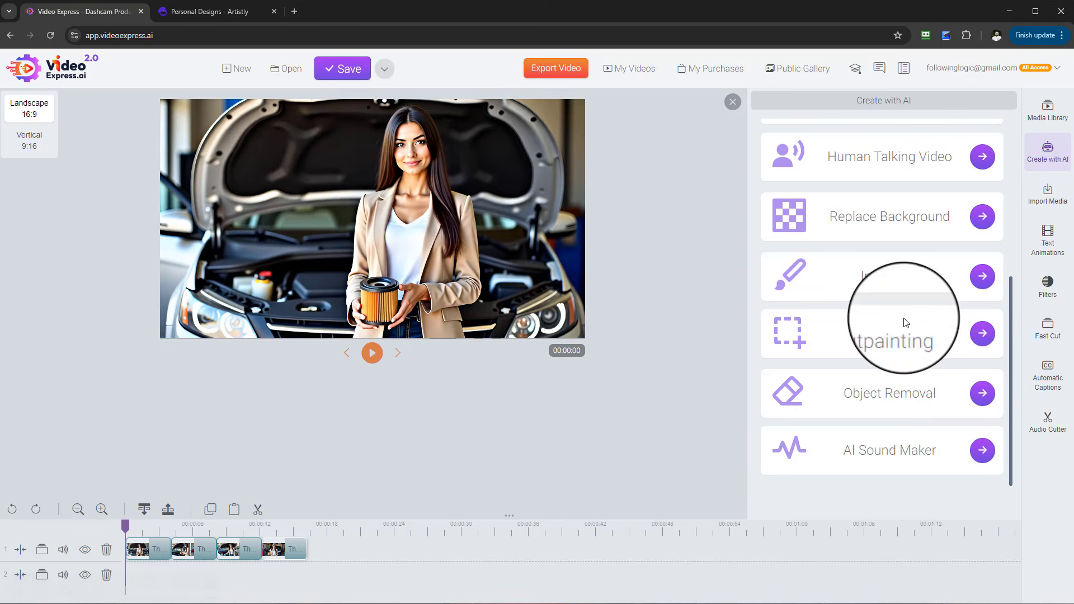
{"action": "left_click", "coordinate": [1054, 227]}
{"action": "left_click", "coordinate": [1055, 199]}
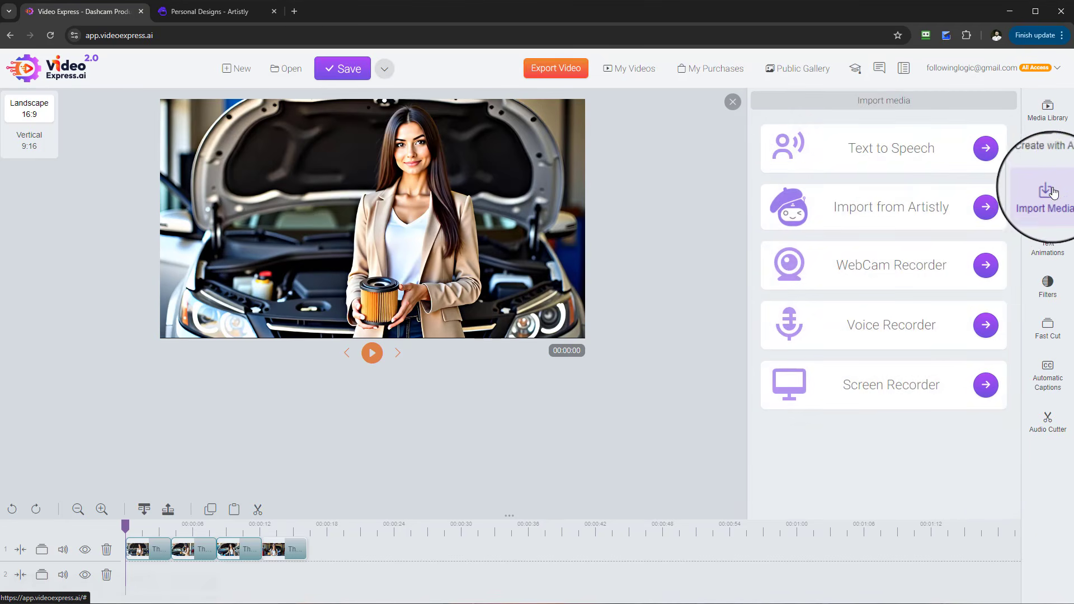
{"action": "left_click", "coordinate": [985, 148]}
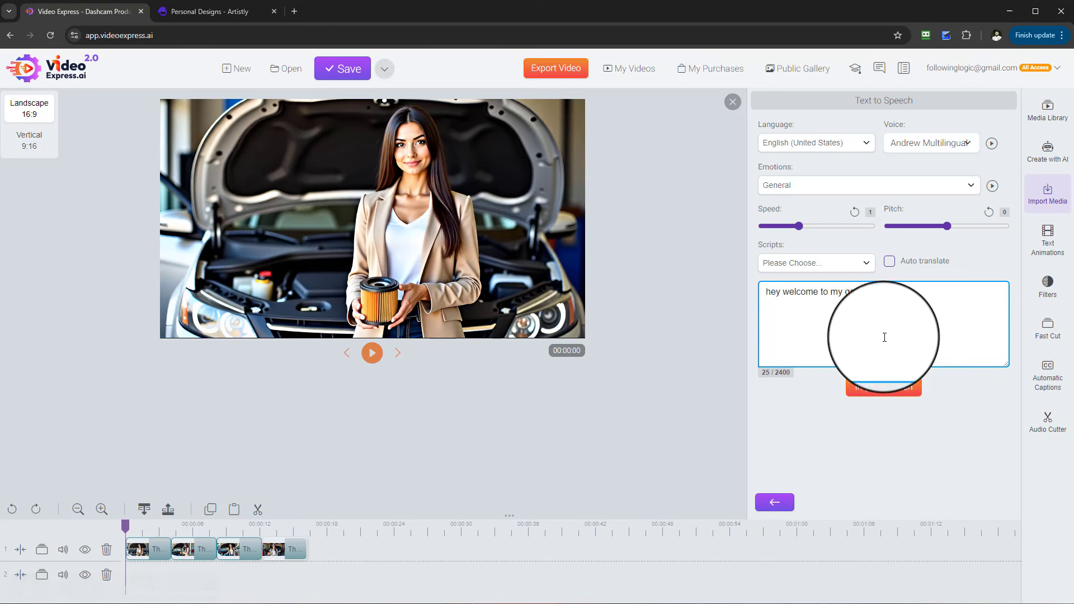
- Import the speech and download the generated audio file
{"action": "left_click", "coordinate": [886, 396]}
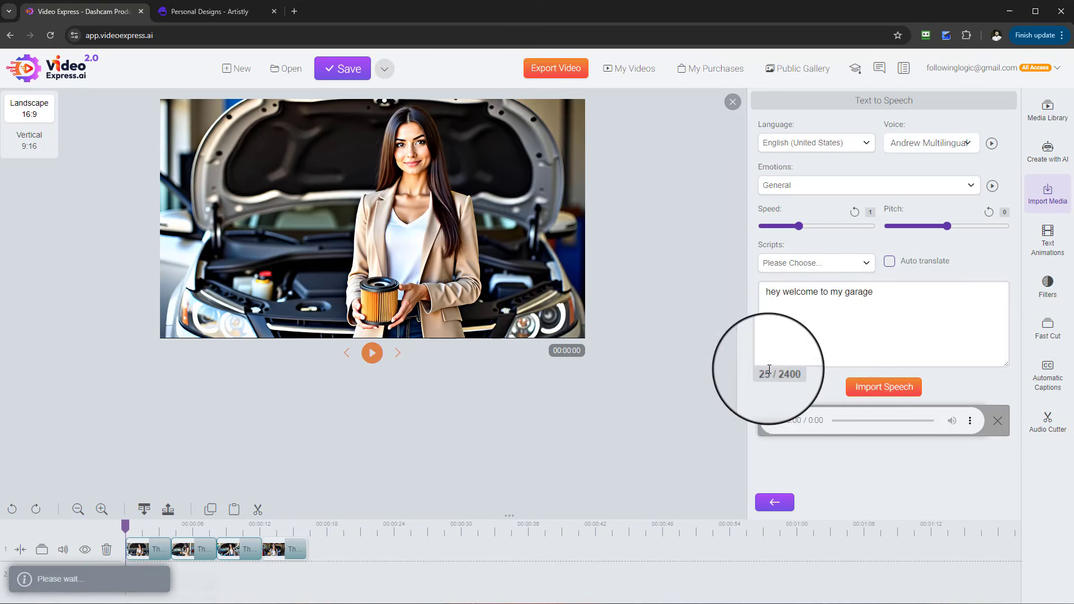
{"action": "left_click", "coordinate": [971, 421]}
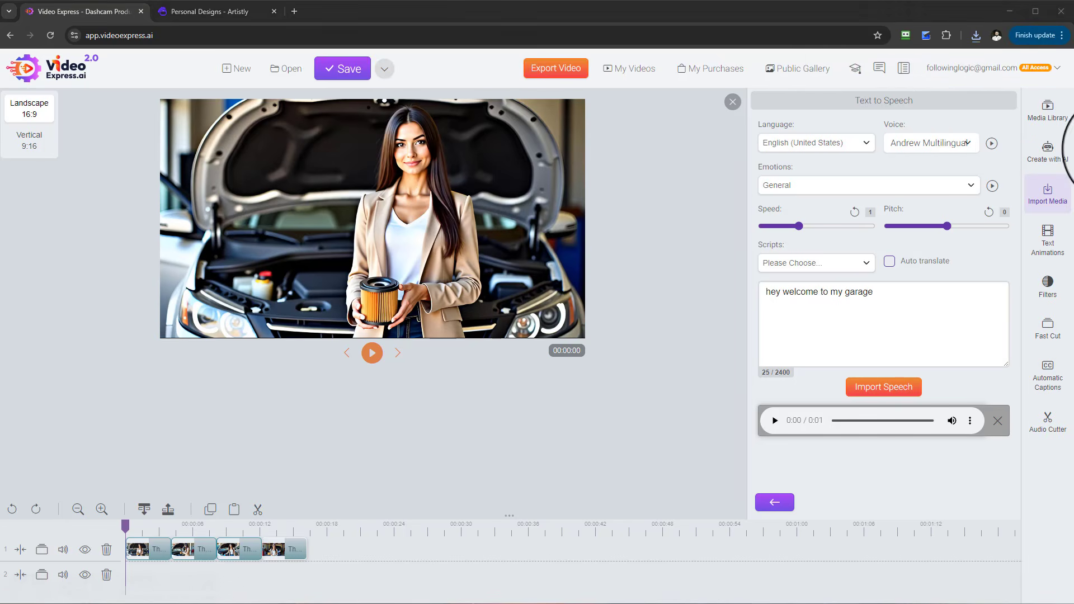
- Browse the audio section of the media library, including the Voiceover folder
{"action": "left_click", "coordinate": [1063, 122]}
{"action": "left_click", "coordinate": [885, 101]}
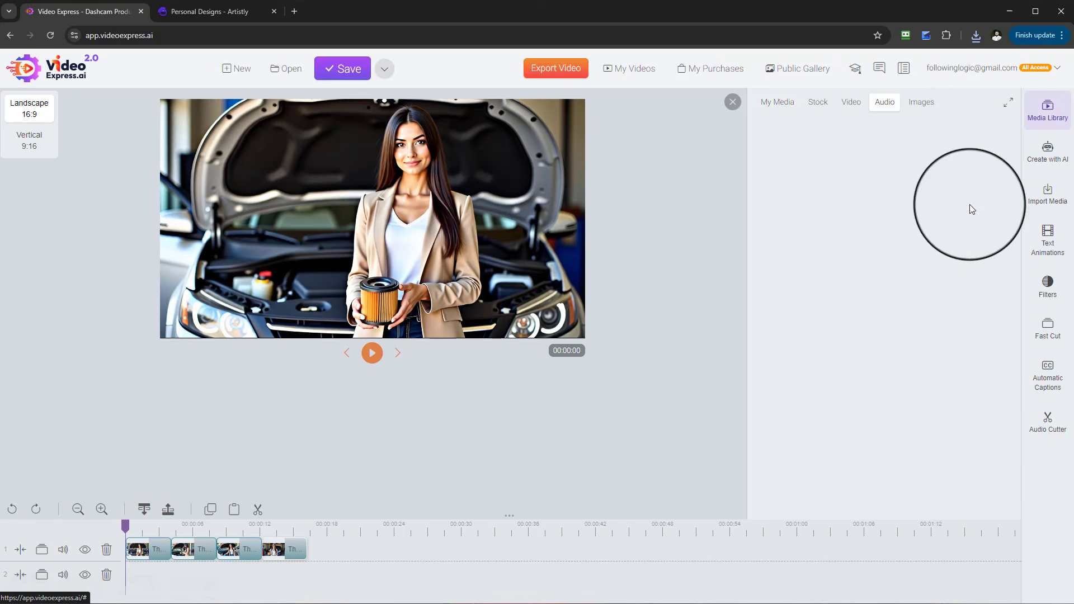
{"action": "left_click", "coordinate": [802, 235]}
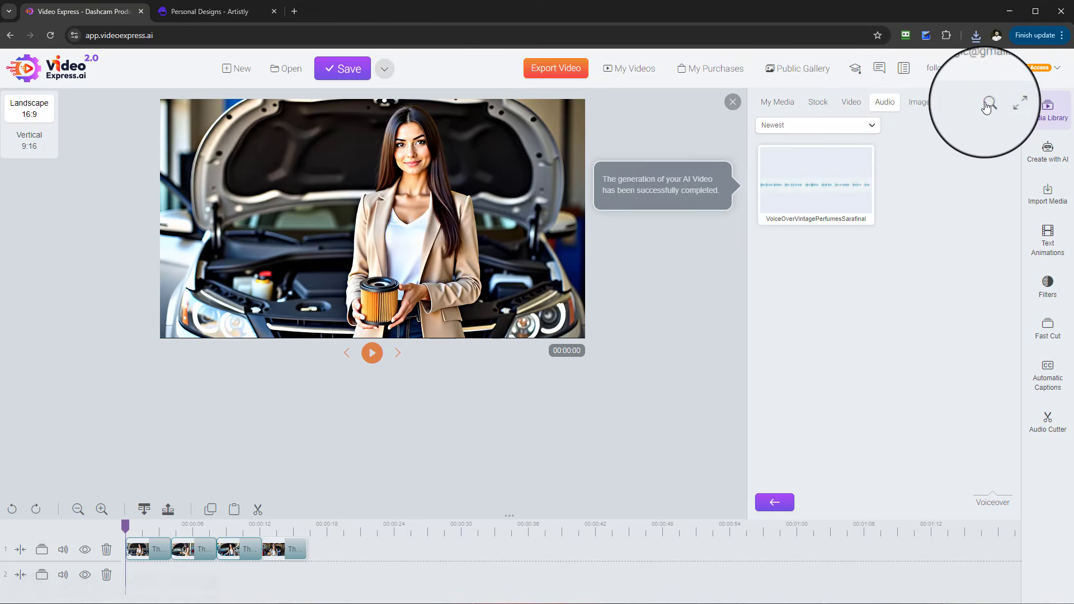
{"action": "left_click", "coordinate": [732, 102]}
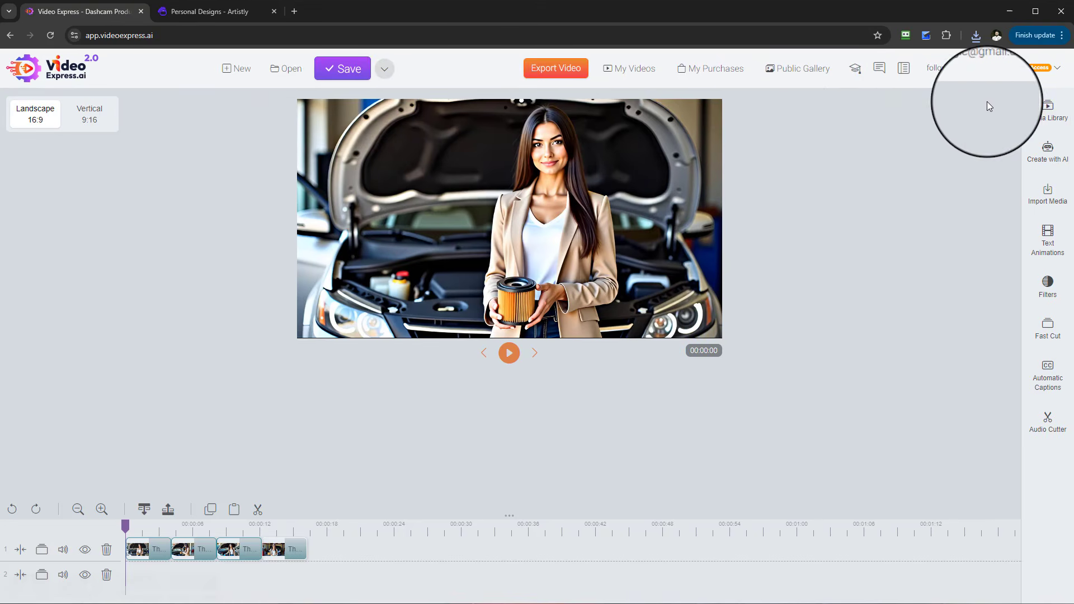
{"action": "left_click", "coordinate": [1037, 117]}
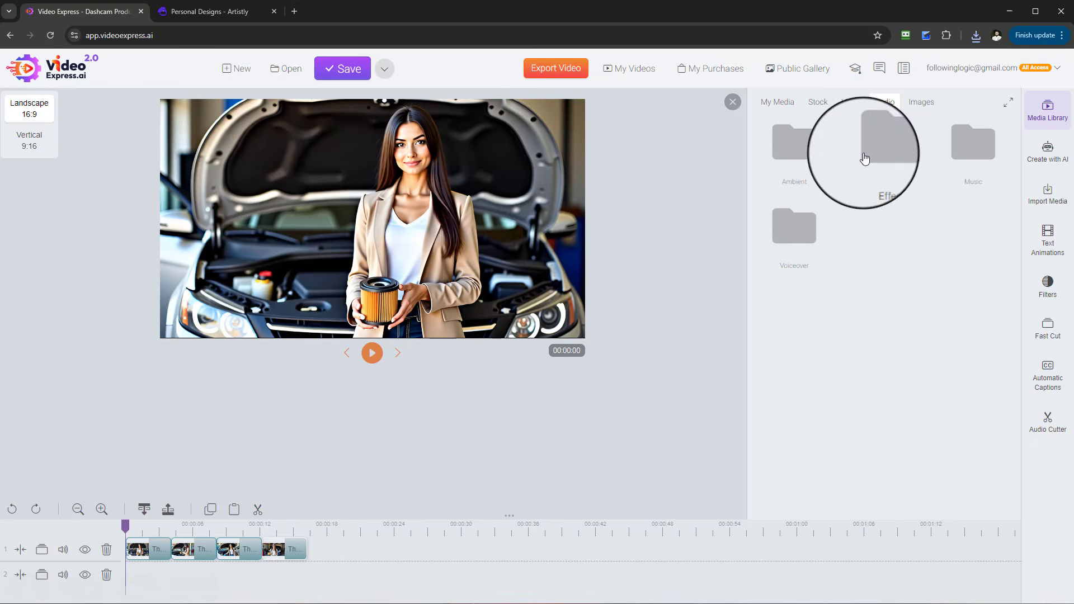
- Create a new media library category named 'My audio clips'
{"action": "left_click", "coordinate": [792, 107]}
{"action": "scroll", "coordinate": [951, 341], "scroll_direction": "down", "scroll_amount": 2}
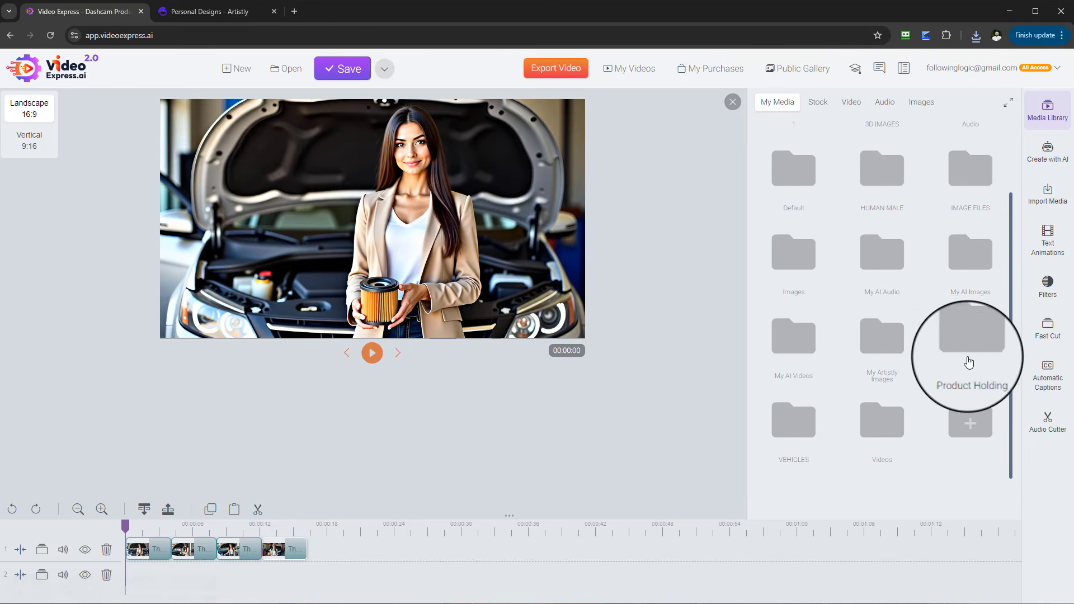
{"action": "left_click", "coordinate": [890, 250]}
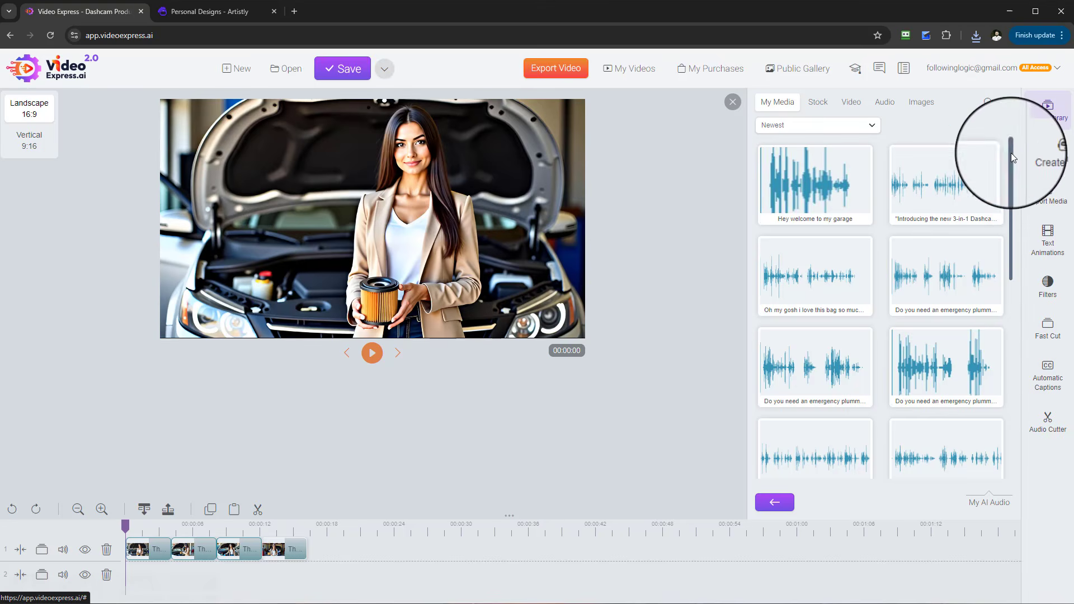
{"action": "left_click", "coordinate": [885, 102]}
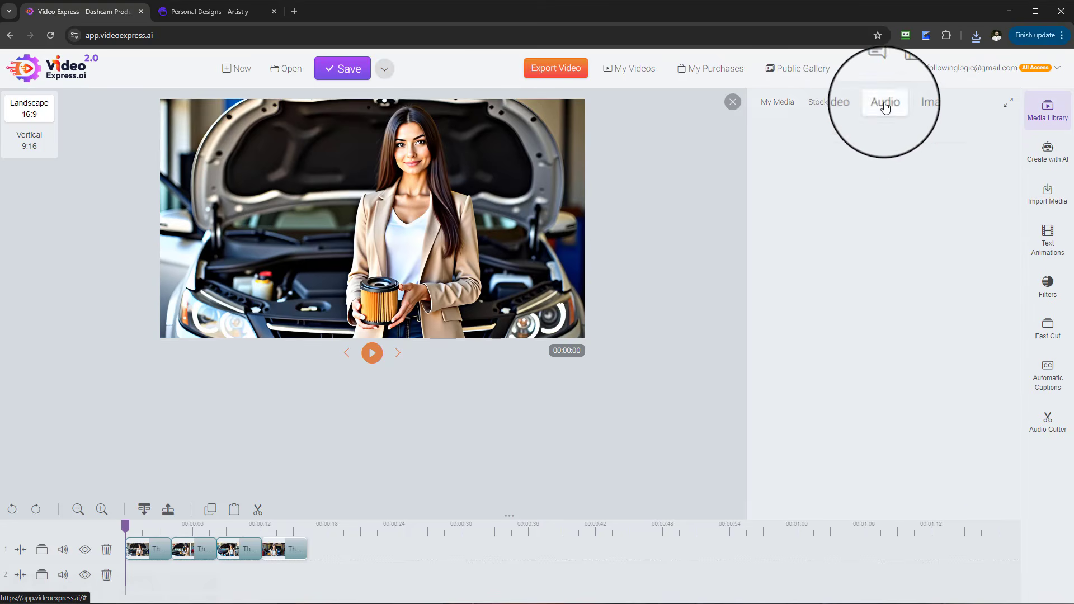
{"action": "left_click", "coordinate": [994, 155]}
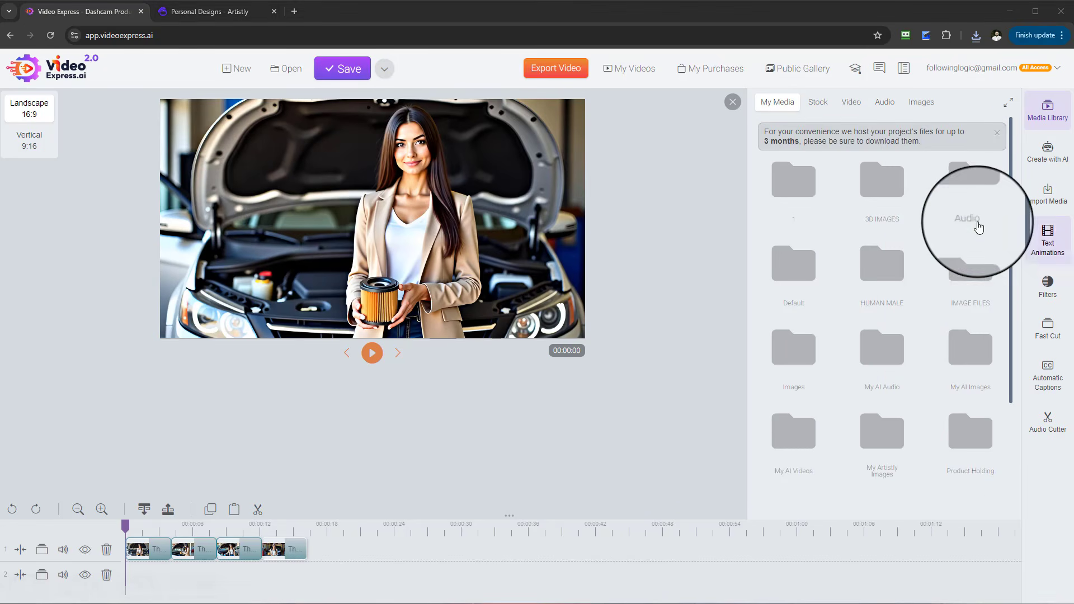
{"action": "scroll", "coordinate": [1000, 327], "scroll_direction": "down", "scroll_amount": 2}
{"action": "left_click", "coordinate": [963, 424]}
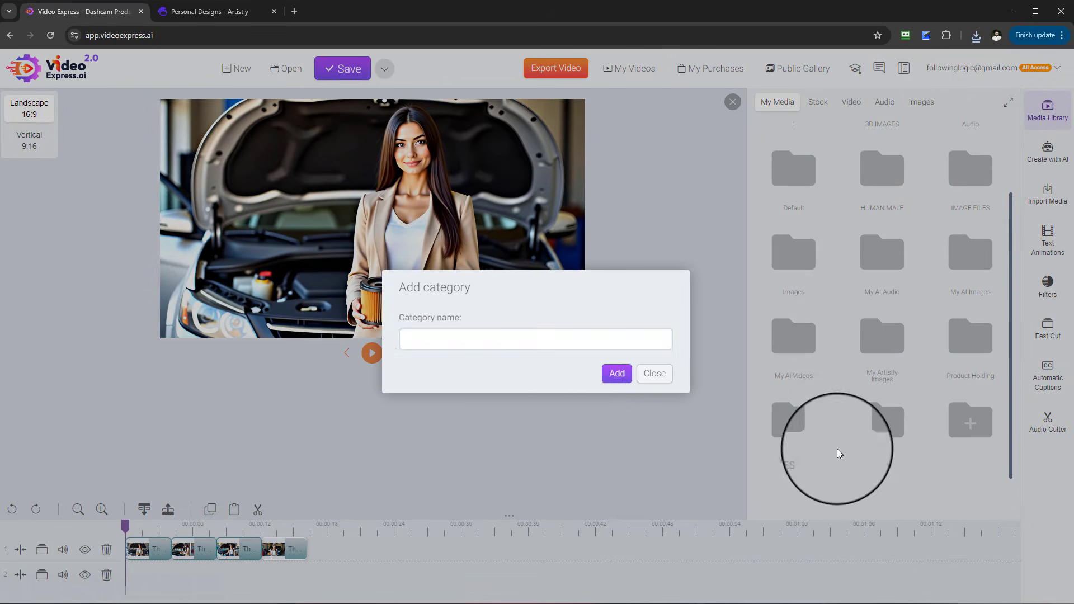
{"action": "left_click", "coordinate": [582, 345]}
{"action": "key", "text": "Caps_Lock"}
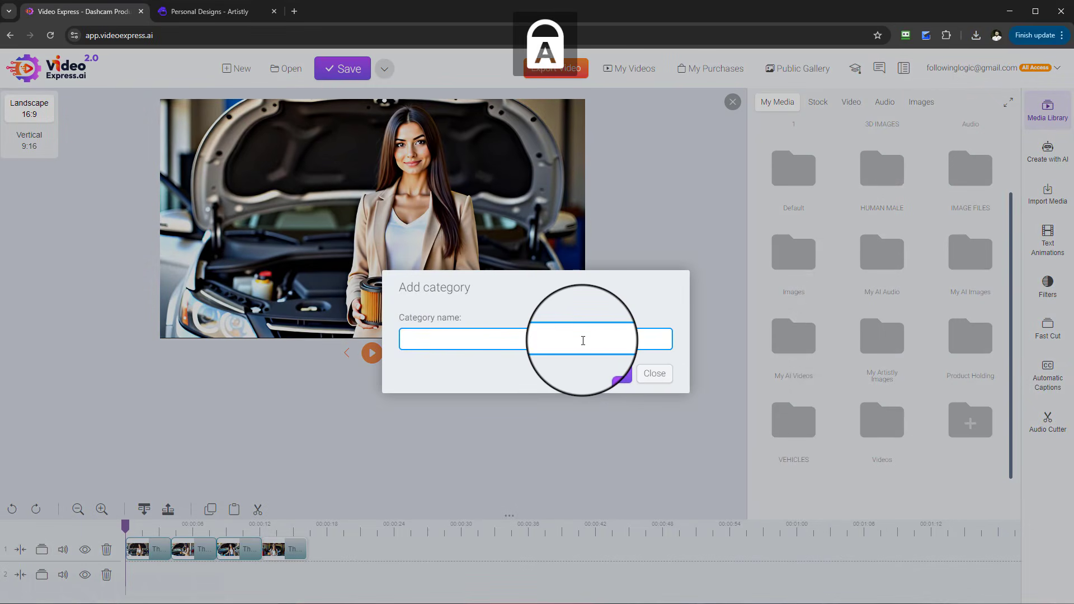
{"action": "type", "text": "M"}
{"action": "key", "text": "Caps_Lock"}
{"action": "type", "text": "y audio clips"}
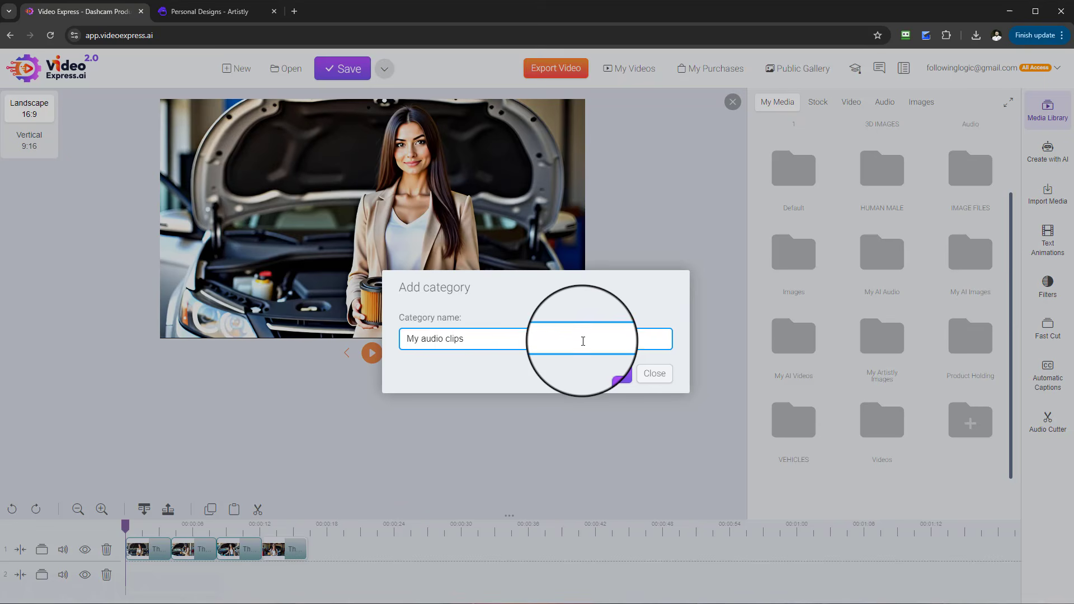
{"action": "left_click", "coordinate": [621, 374]}
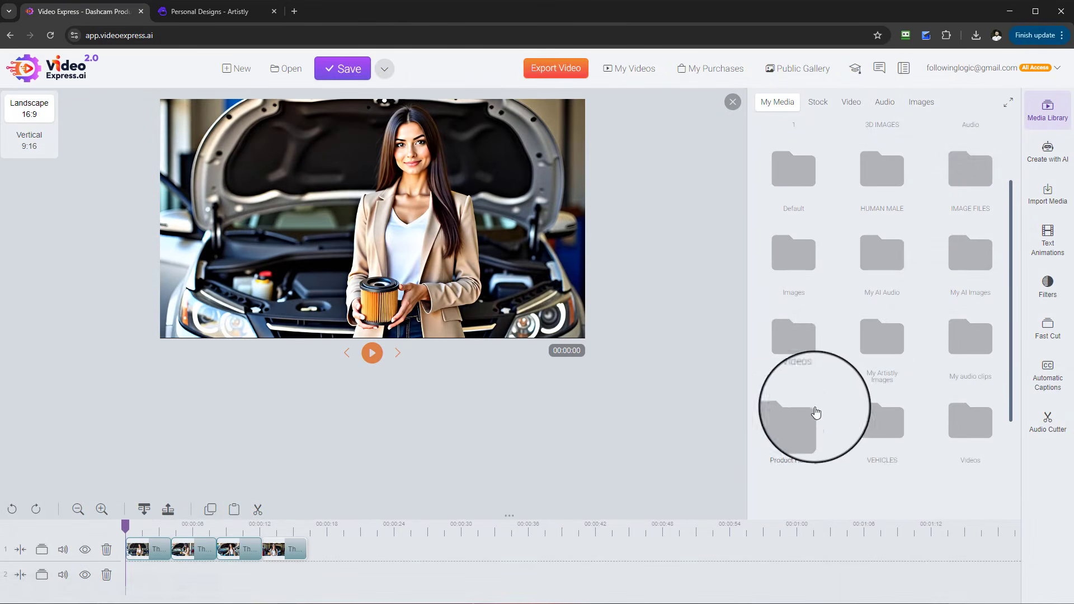
- Upload the downloaded voiceover MP3 into the My audio clips folder and add it to the second timeline track
{"action": "scroll", "coordinate": [935, 479], "scroll_direction": "down", "scroll_amount": 2}
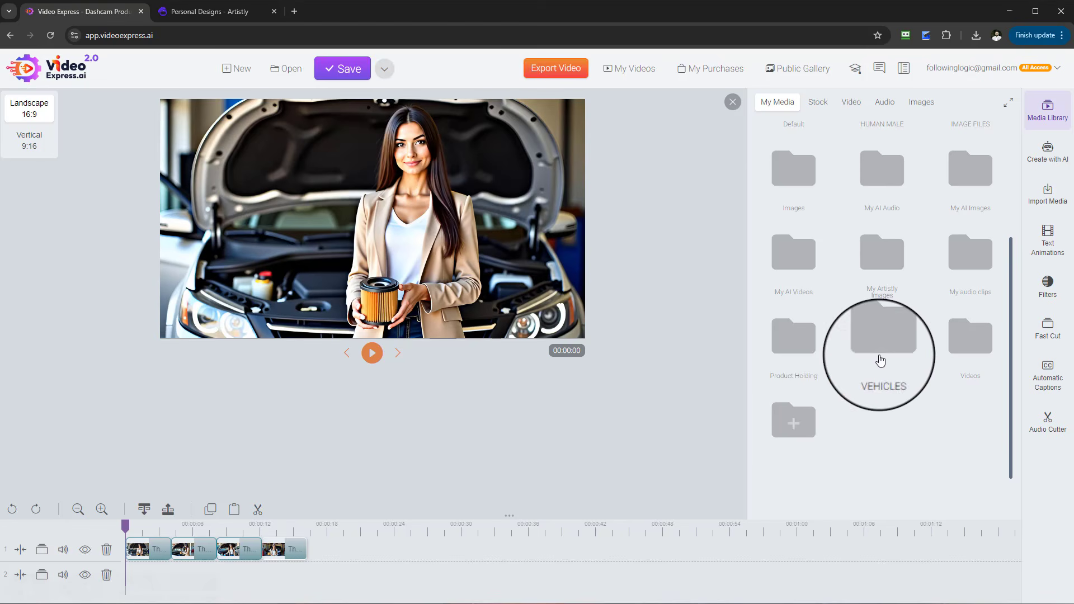
{"action": "scroll", "coordinate": [890, 375], "scroll_direction": "up", "scroll_amount": 2}
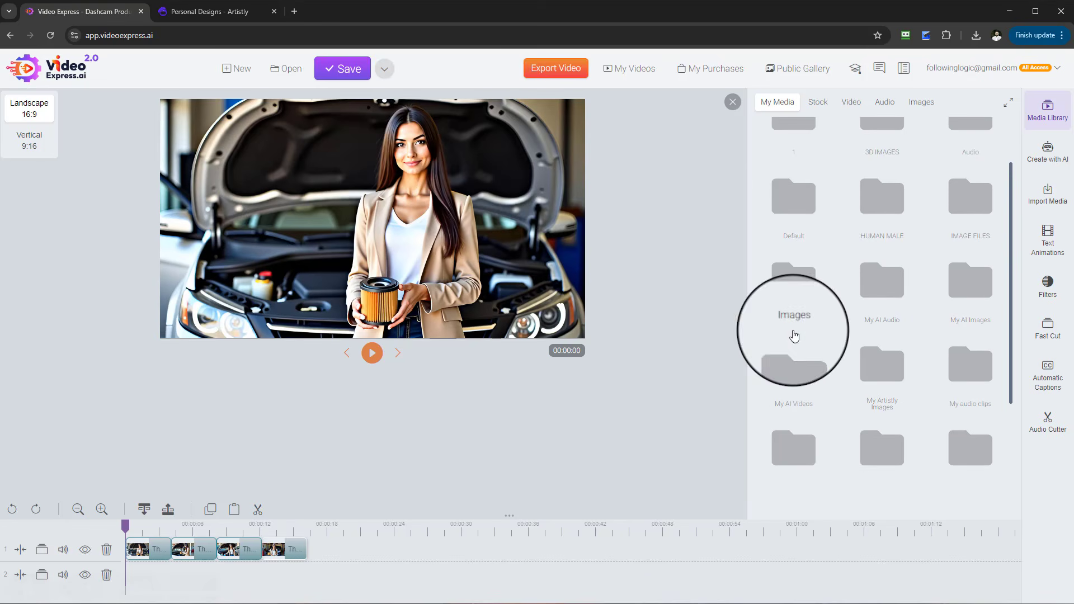
{"action": "left_click", "coordinate": [964, 372]}
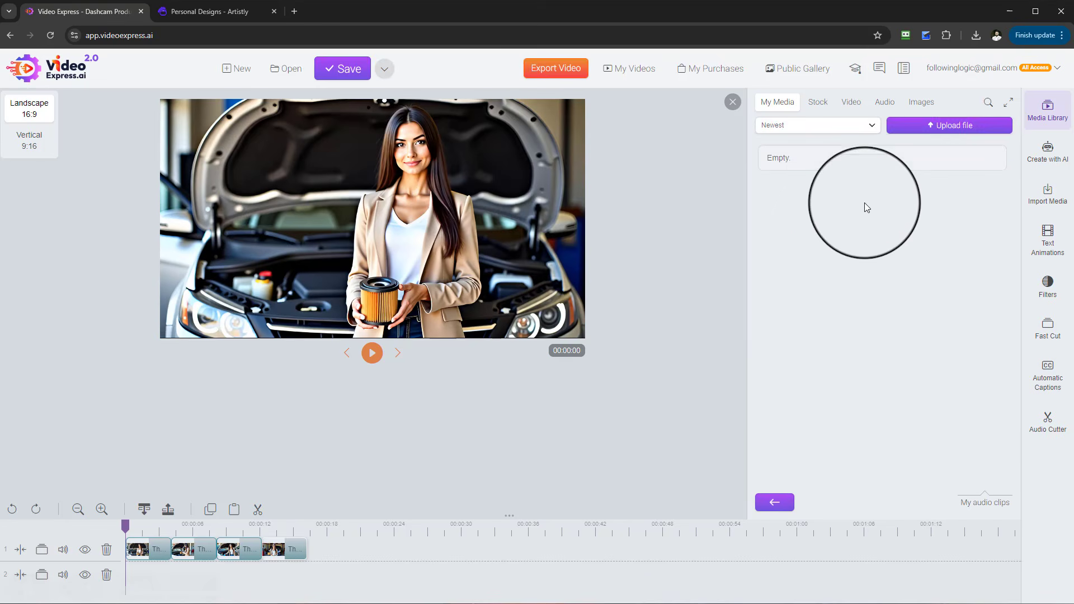
{"action": "left_click", "coordinate": [945, 125]}
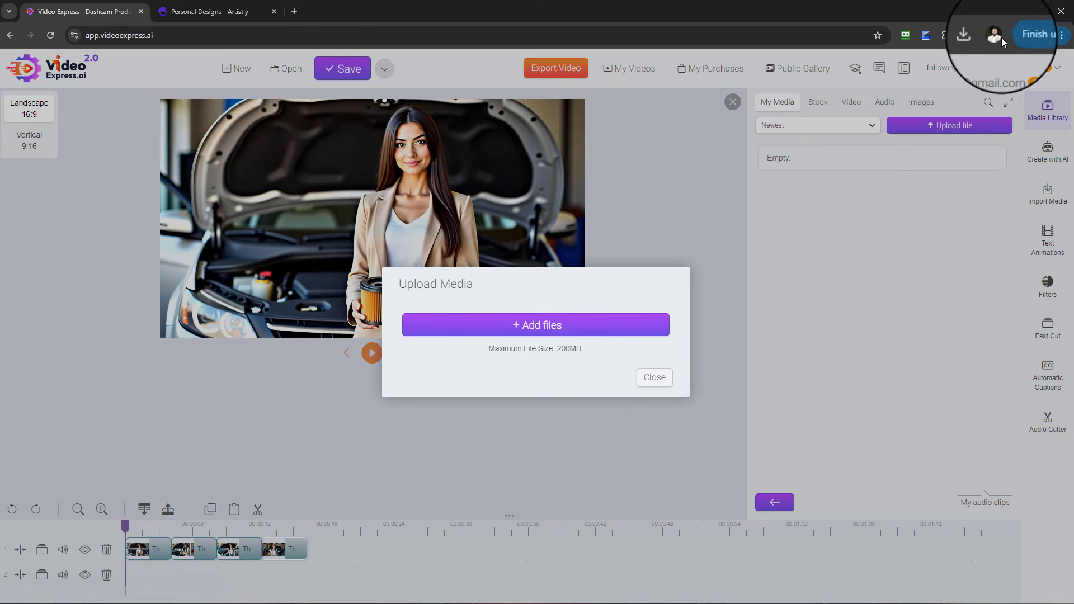
{"action": "left_click", "coordinate": [977, 35]}
{"action": "left_click_drag", "start_coordinate": [906, 84], "coordinate": [587, 330]}
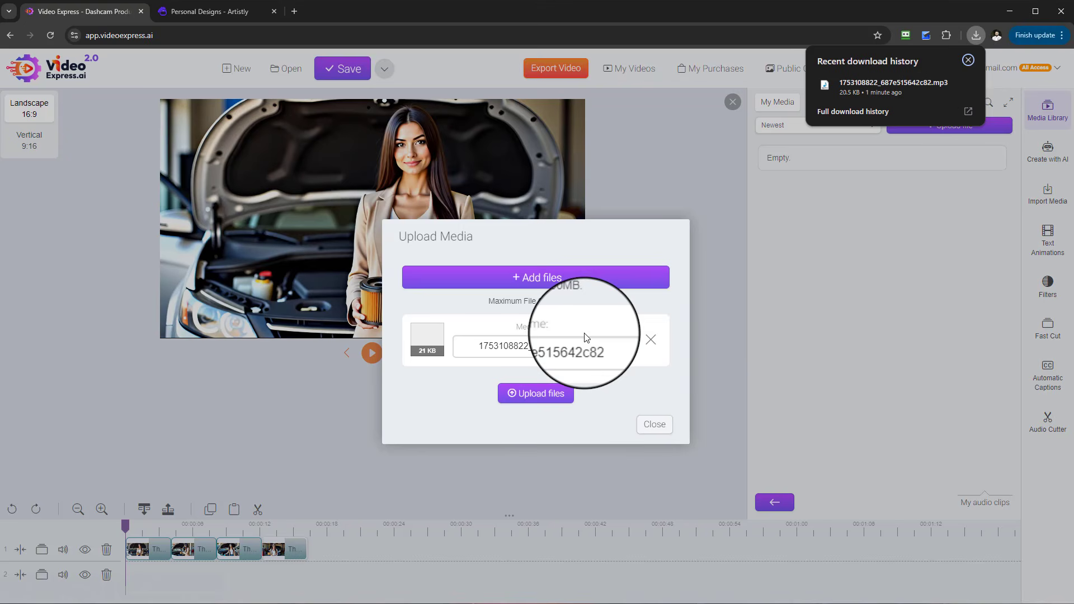
{"action": "left_click", "coordinate": [968, 60]}
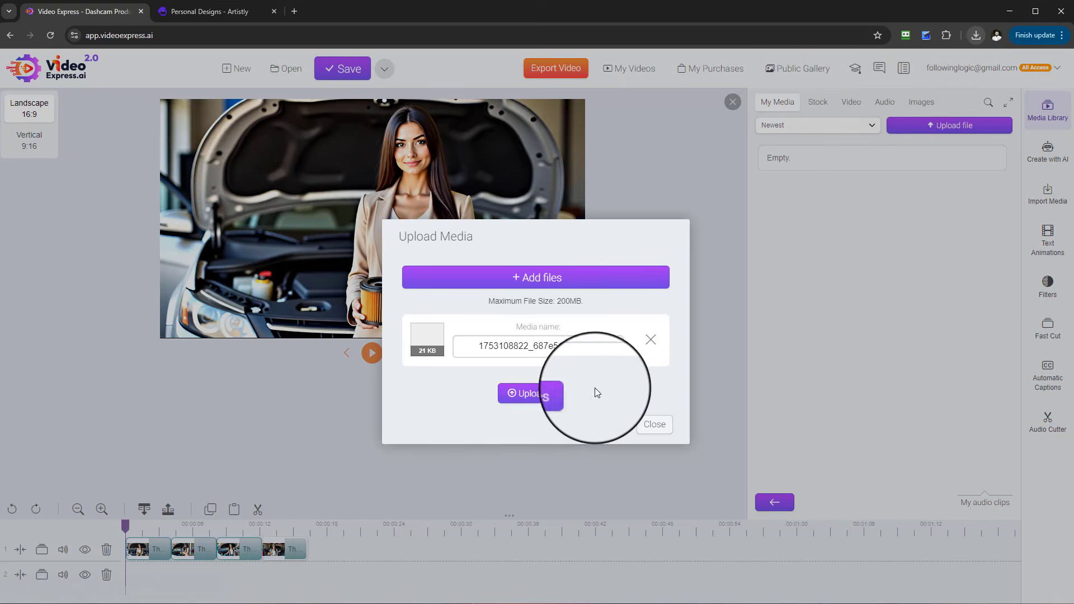
{"action": "left_click", "coordinate": [537, 394]}
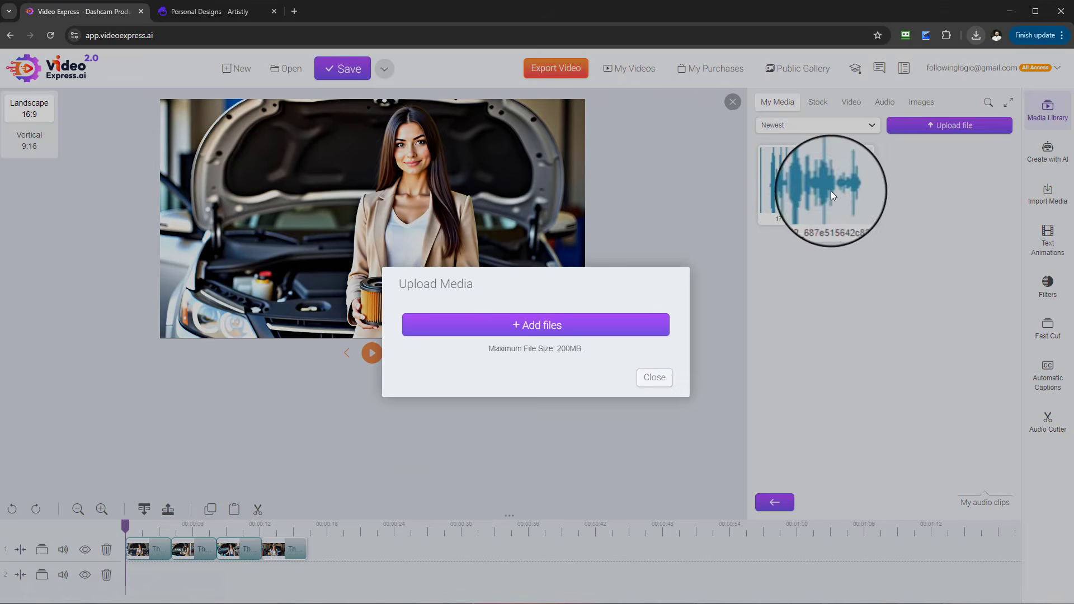
{"action": "left_click", "coordinate": [655, 376]}
{"action": "mouse_move", "coordinate": [826, 196]}
{"action": "left_mouse_down"}
{"action": "mouse_move", "coordinate": [389, 425]}
{"action": "mouse_move", "coordinate": [274, 522]}
{"action": "mouse_move", "coordinate": [184, 571]}
{"action": "left_mouse_up"}
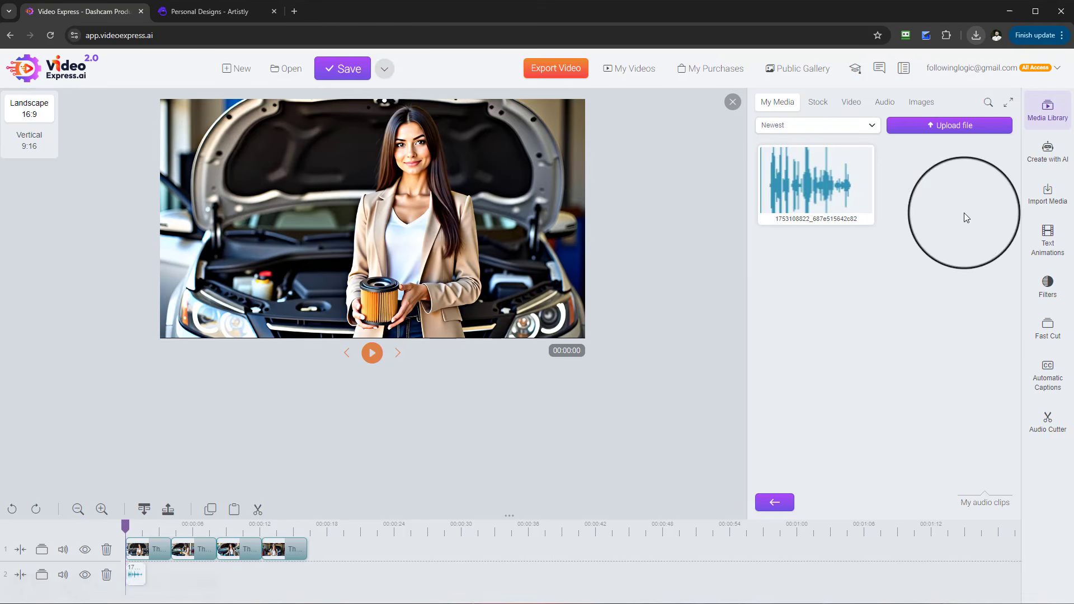
{"action": "left_click", "coordinate": [1048, 193]}
{"action": "left_click", "coordinate": [1048, 245]}
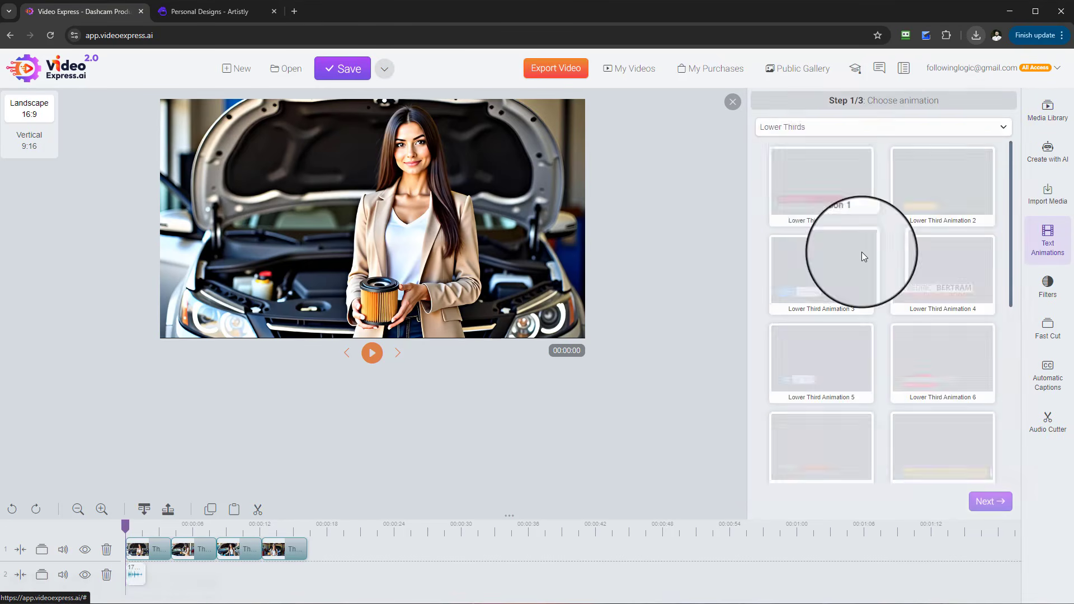
{"action": "left_click", "coordinate": [898, 127]}
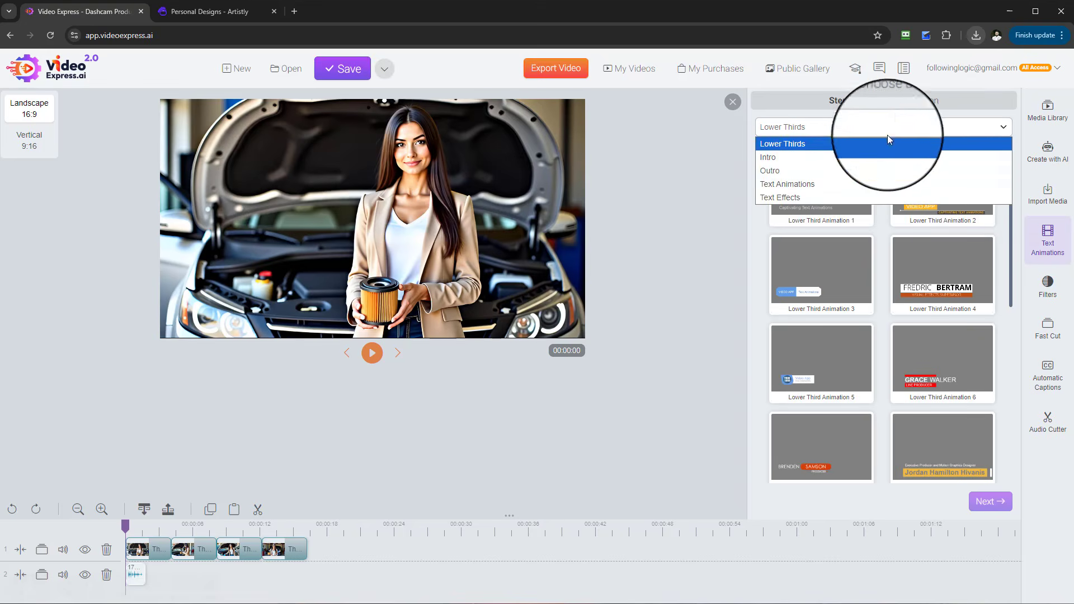
{"action": "left_click", "coordinate": [834, 184]}
{"action": "left_click", "coordinate": [838, 134]}
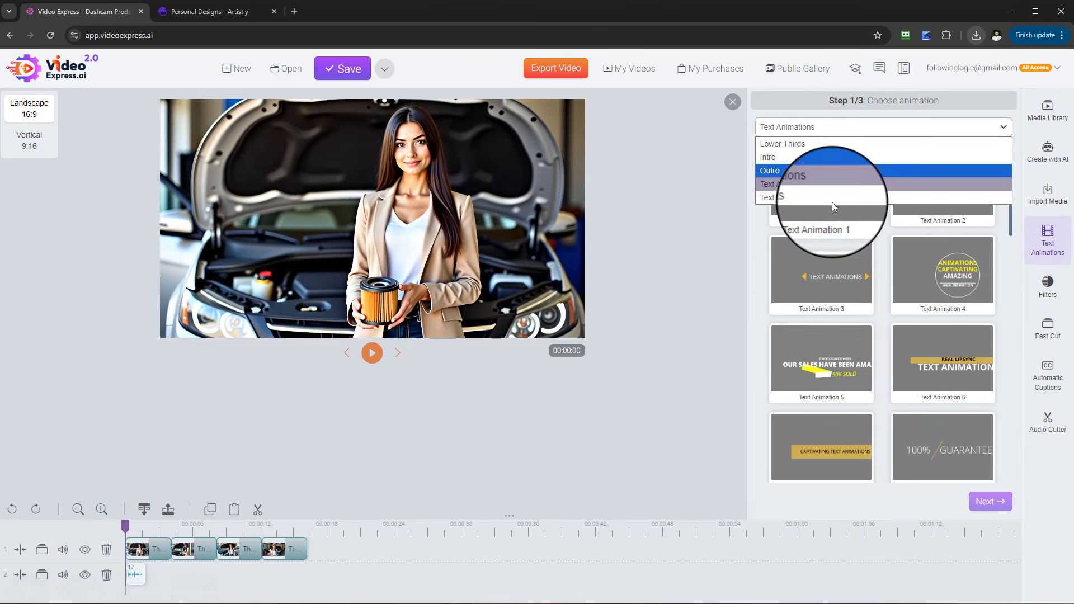
{"action": "left_click", "coordinate": [829, 199]}
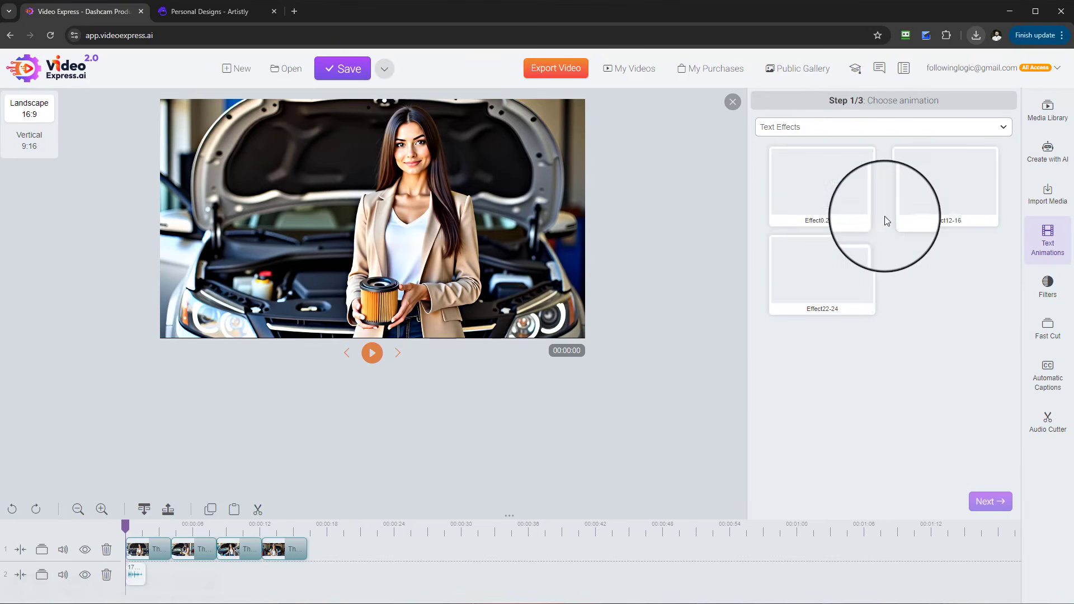
{"action": "left_click", "coordinate": [944, 200]}
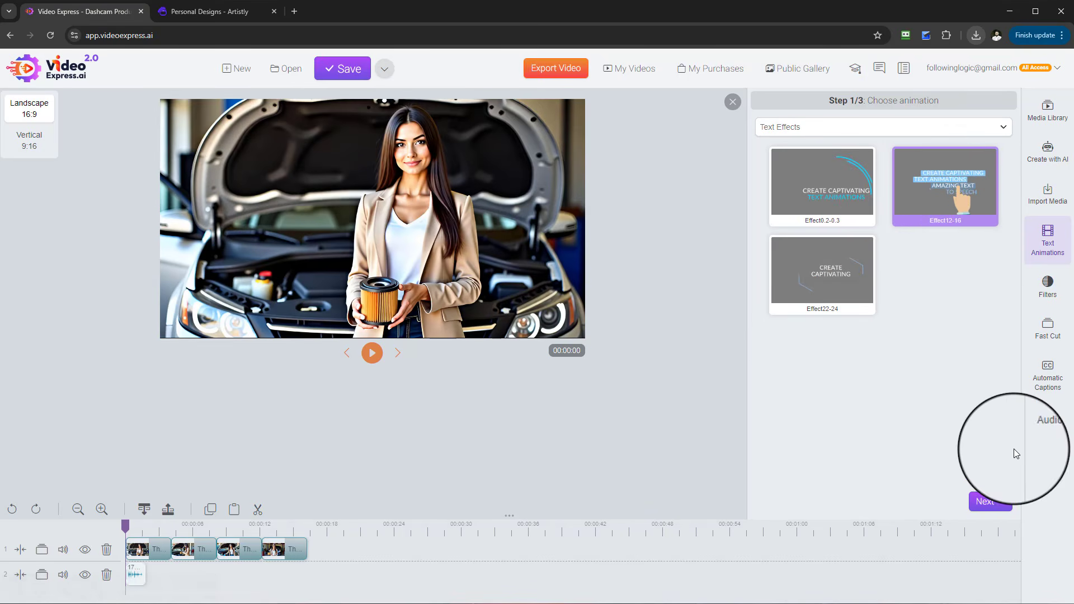
{"action": "left_click", "coordinate": [983, 505]}
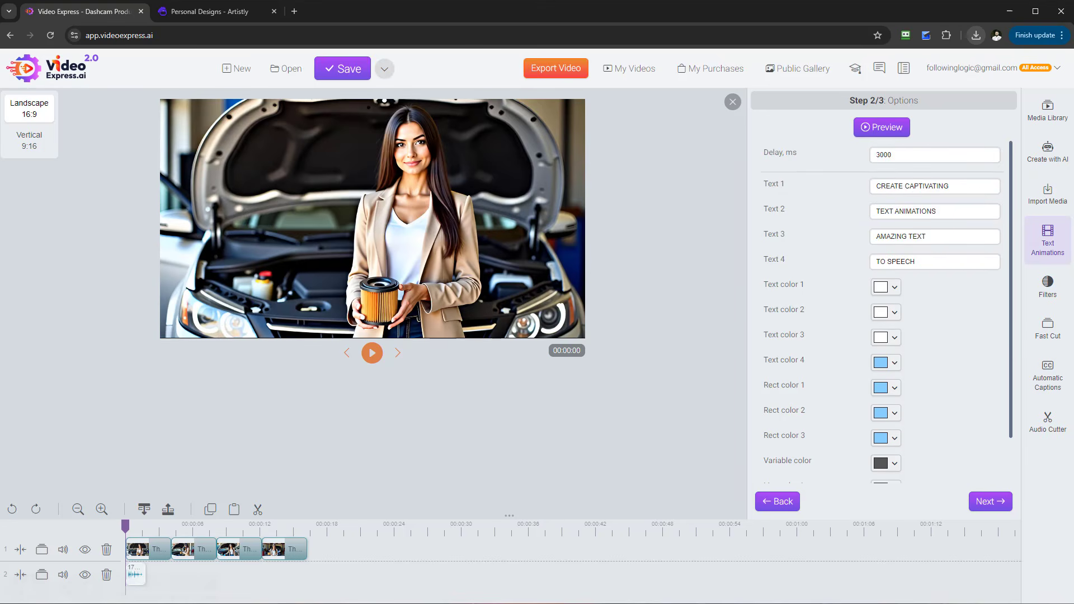
{"action": "left_click", "coordinate": [1047, 110]}
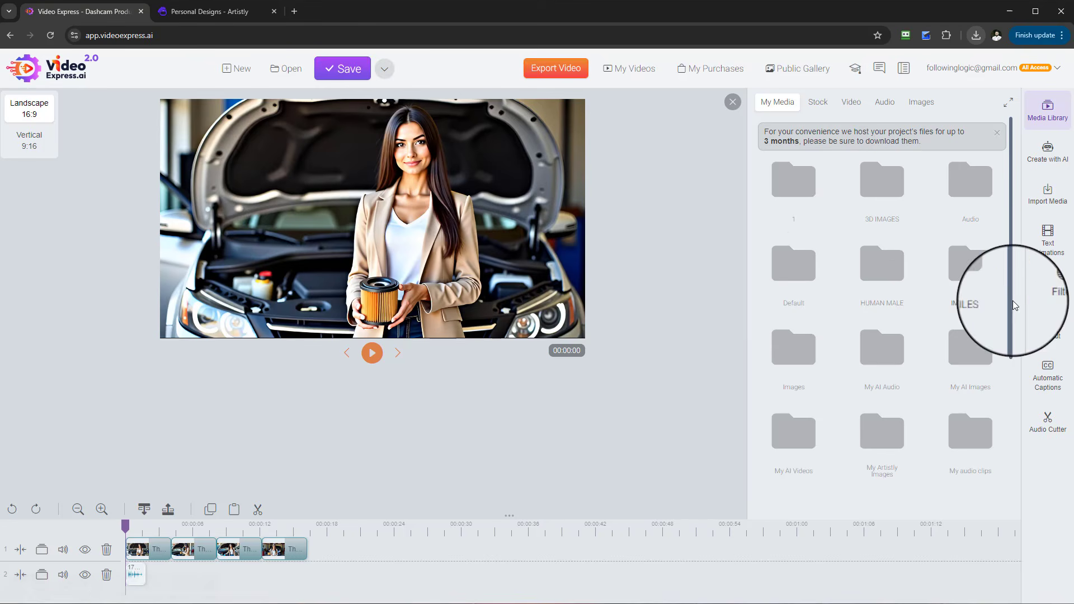
- Apply the Titles filter to the audio clip on track 2, then open its elements editor and try adding text
{"action": "left_click", "coordinate": [1048, 286]}
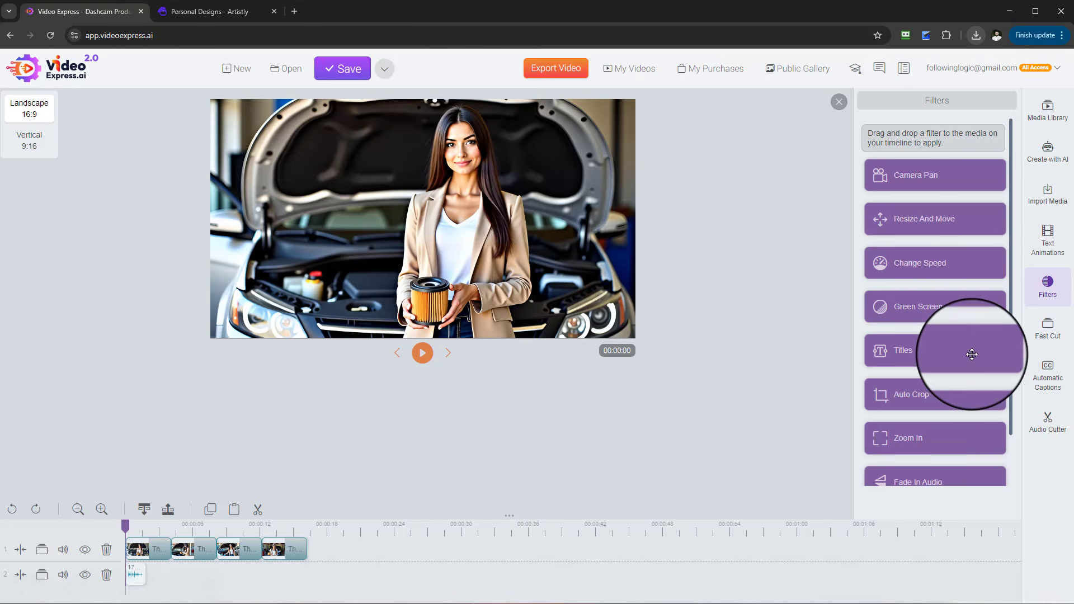
{"action": "left_click_drag", "start_coordinate": [972, 354], "coordinate": [184, 576]}
{"action": "right_click", "coordinate": [183, 576]}
{"action": "left_click", "coordinate": [225, 462]}
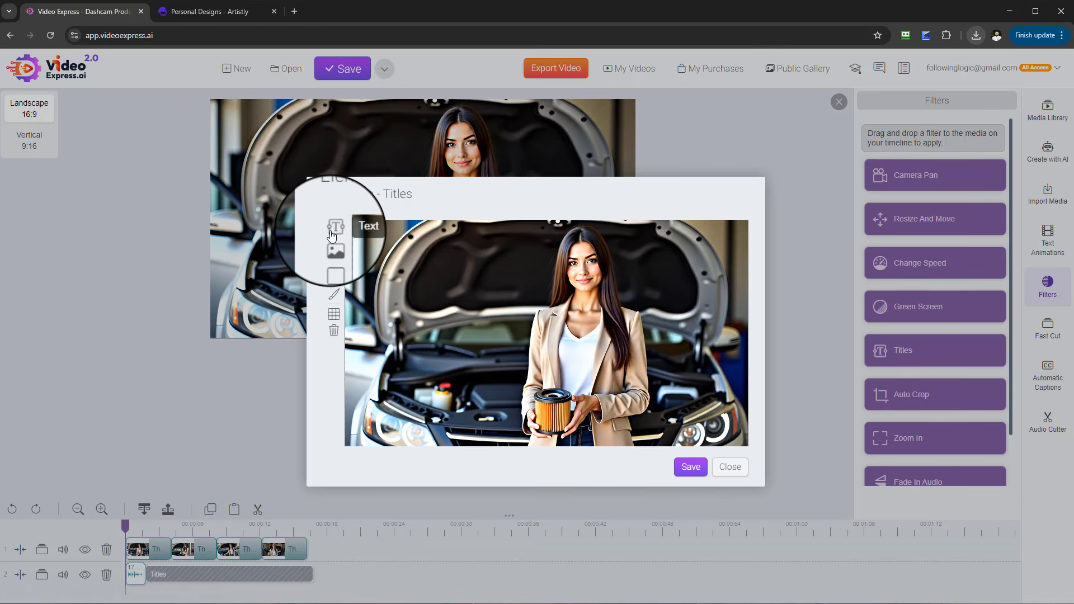
{"action": "left_click", "coordinate": [332, 232]}
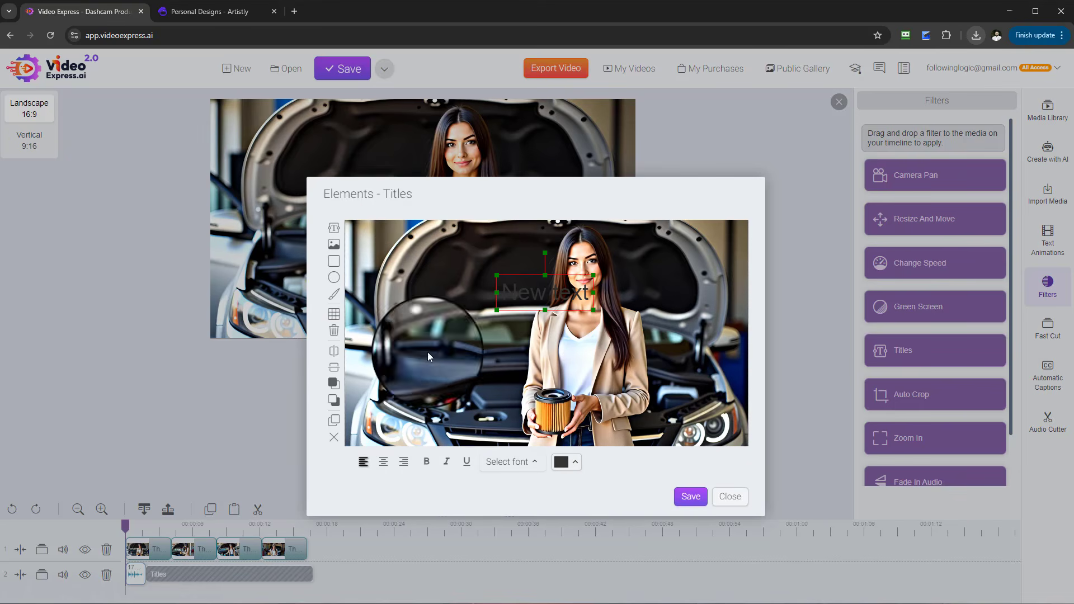
{"action": "left_click", "coordinate": [730, 489]}
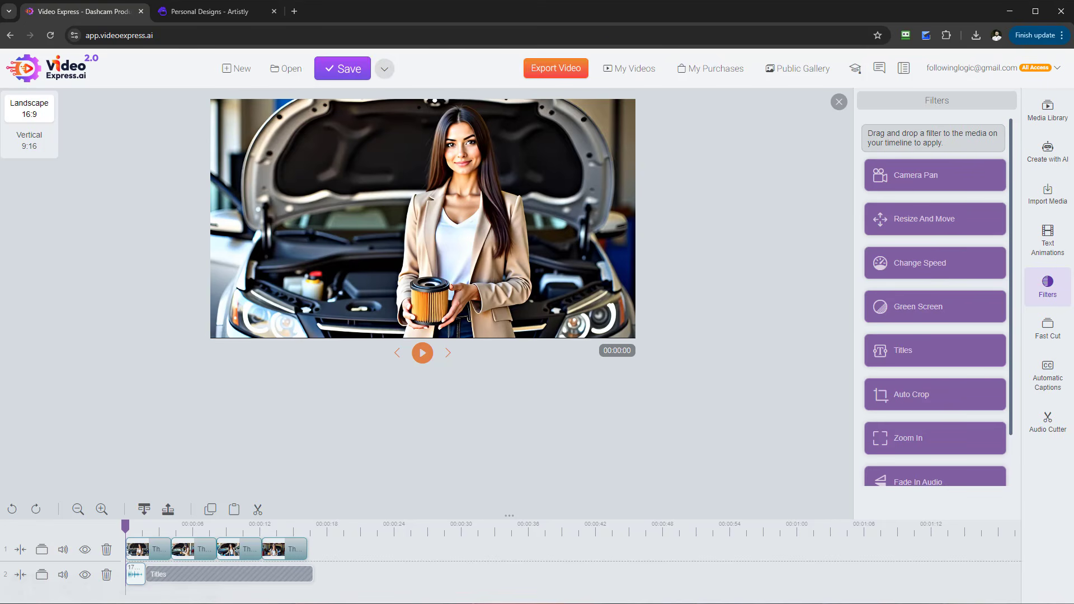
- Open the Consistent Character tool and set the reference photo type to 2D
{"action": "left_click", "coordinate": [1048, 153]}
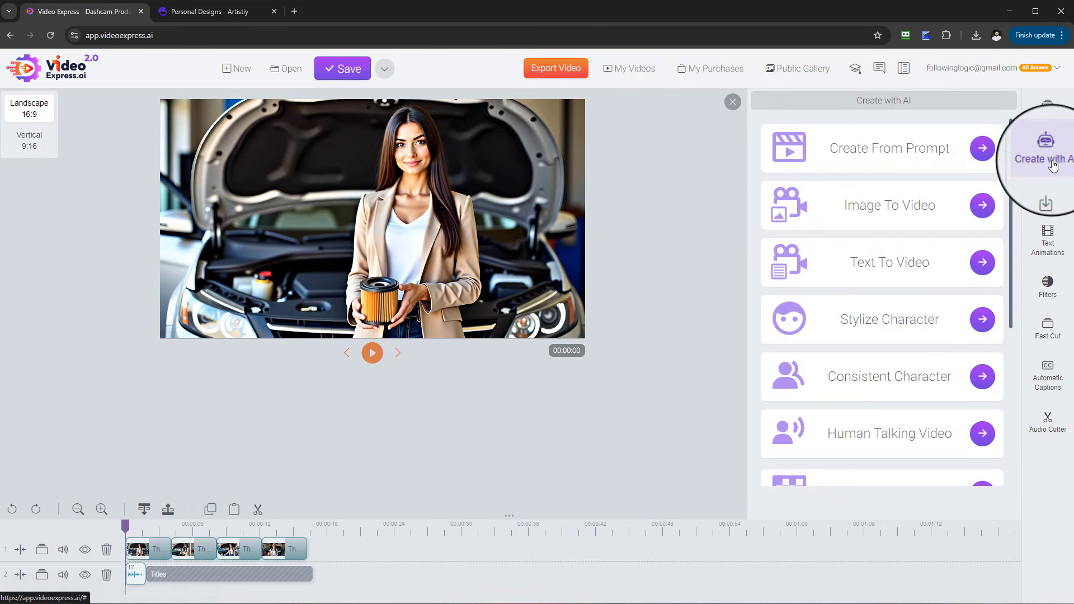
{"action": "left_click", "coordinate": [982, 378]}
{"action": "left_click", "coordinate": [633, 410]}
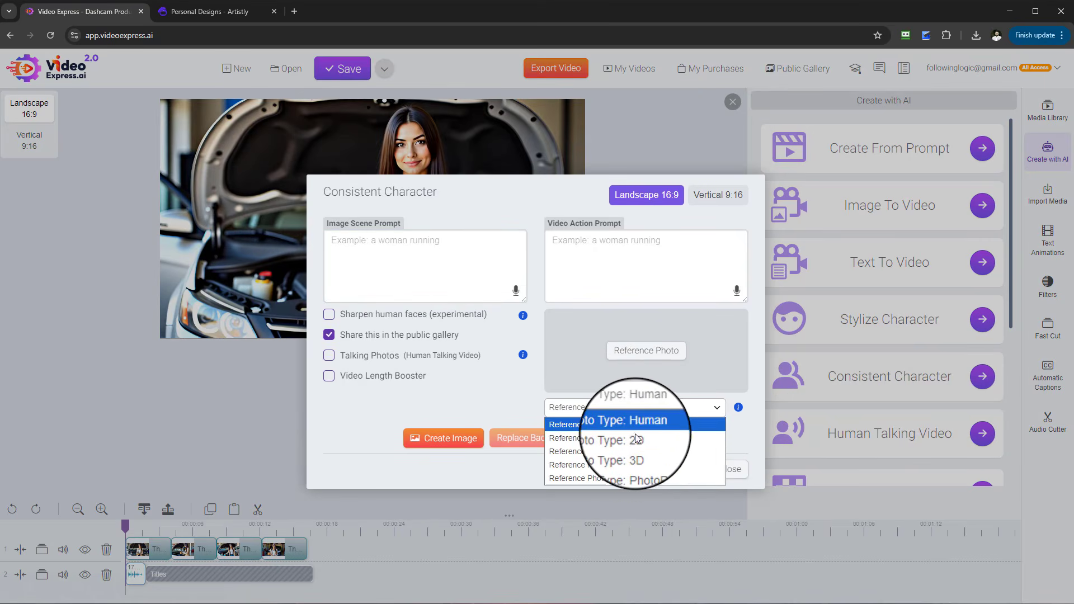
{"action": "left_click", "coordinate": [636, 436]}
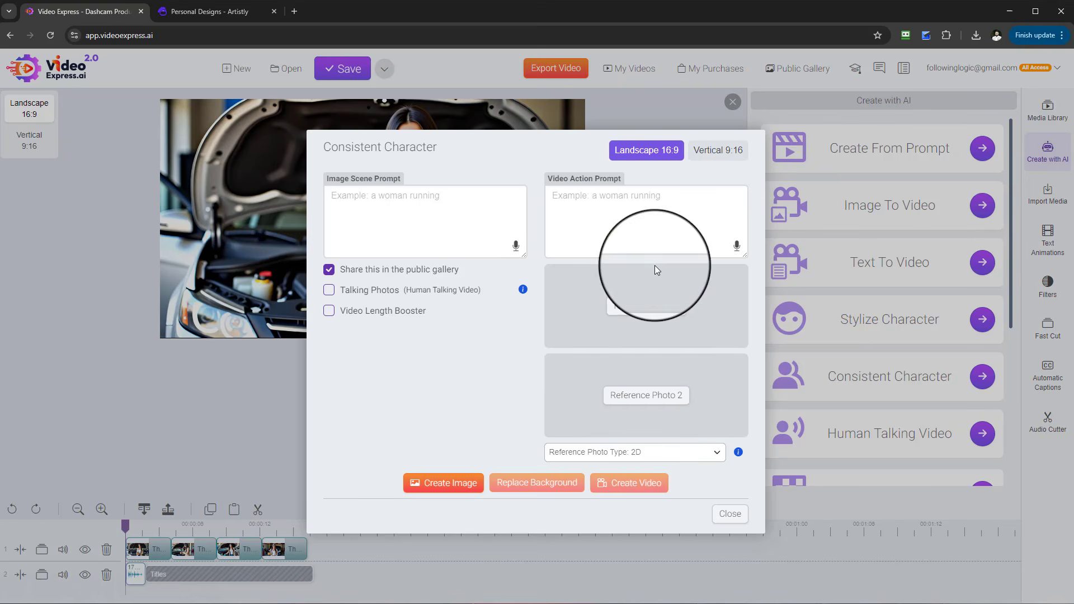
- Set the first reference photo to the man in a dark suit from My Artistly Images
{"action": "left_click", "coordinate": [649, 306]}
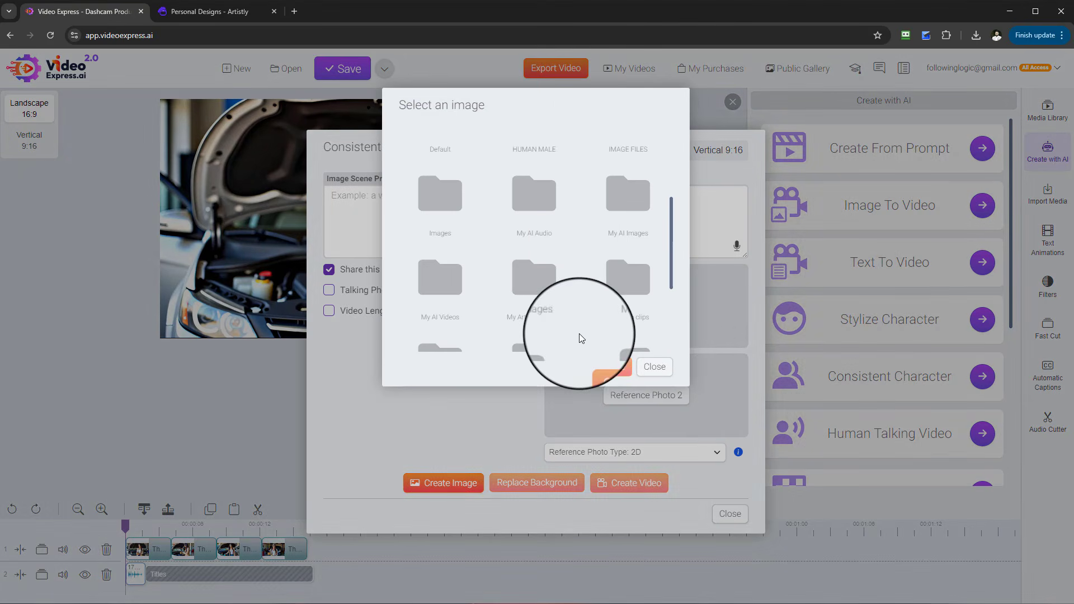
{"action": "left_click", "coordinate": [539, 284]}
{"action": "scroll", "coordinate": [633, 321], "scroll_direction": "down", "scroll_amount": 10}
{"action": "scroll", "coordinate": [487, 271], "scroll_direction": "up", "scroll_amount": 2}
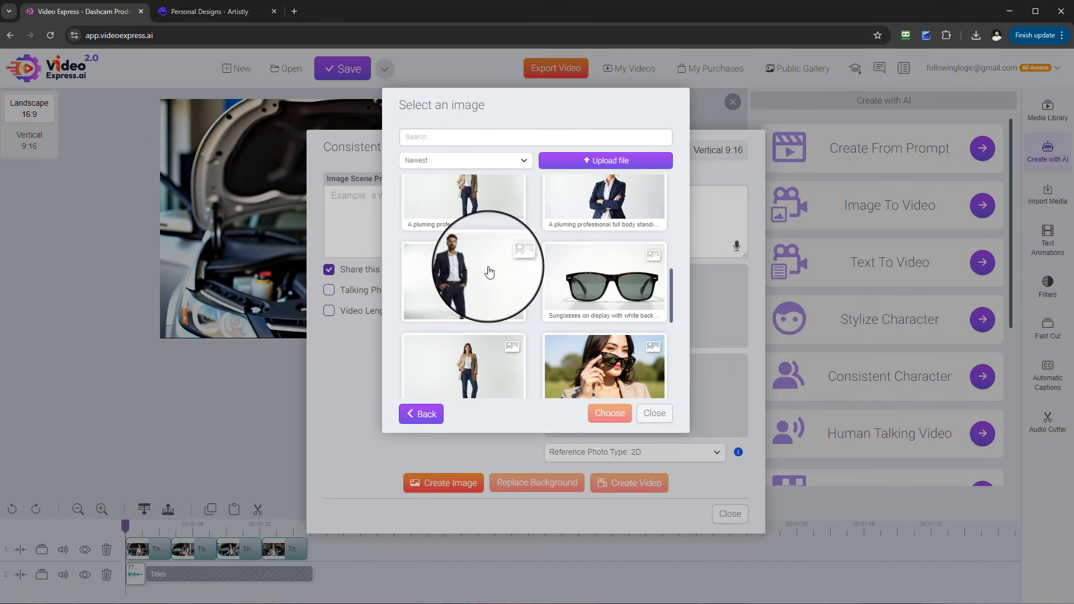
{"action": "left_click", "coordinate": [487, 271]}
{"action": "left_click", "coordinate": [610, 413]}
- Set the second reference photo to the sitting 2D teddy bear image
{"action": "left_click", "coordinate": [657, 396]}
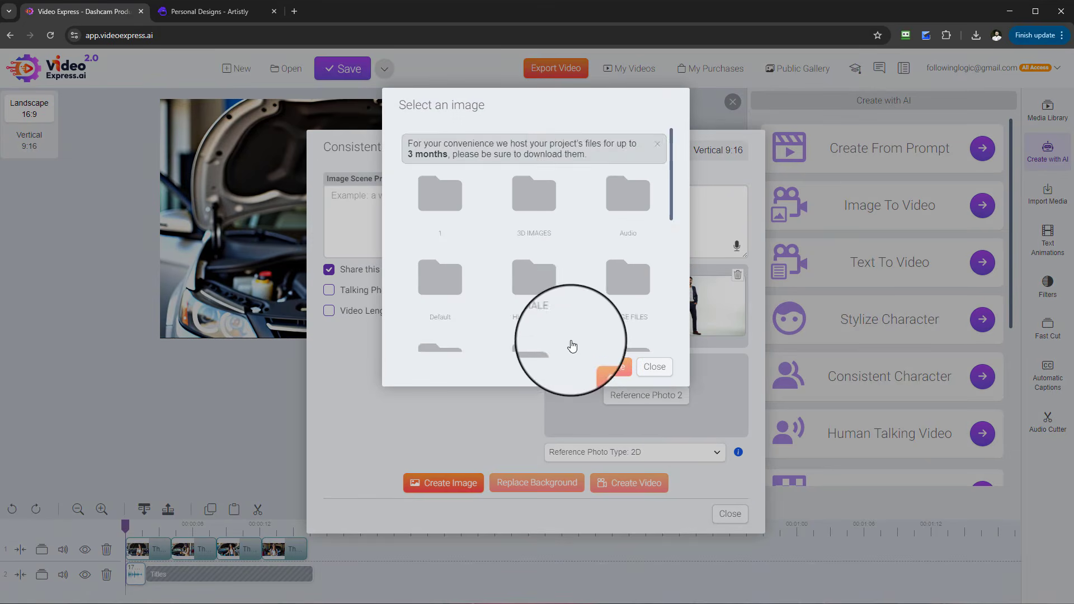
{"action": "scroll", "coordinate": [571, 345], "scroll_direction": "down", "scroll_amount": 2}
{"action": "left_click", "coordinate": [510, 244]}
{"action": "left_click", "coordinate": [507, 282]}
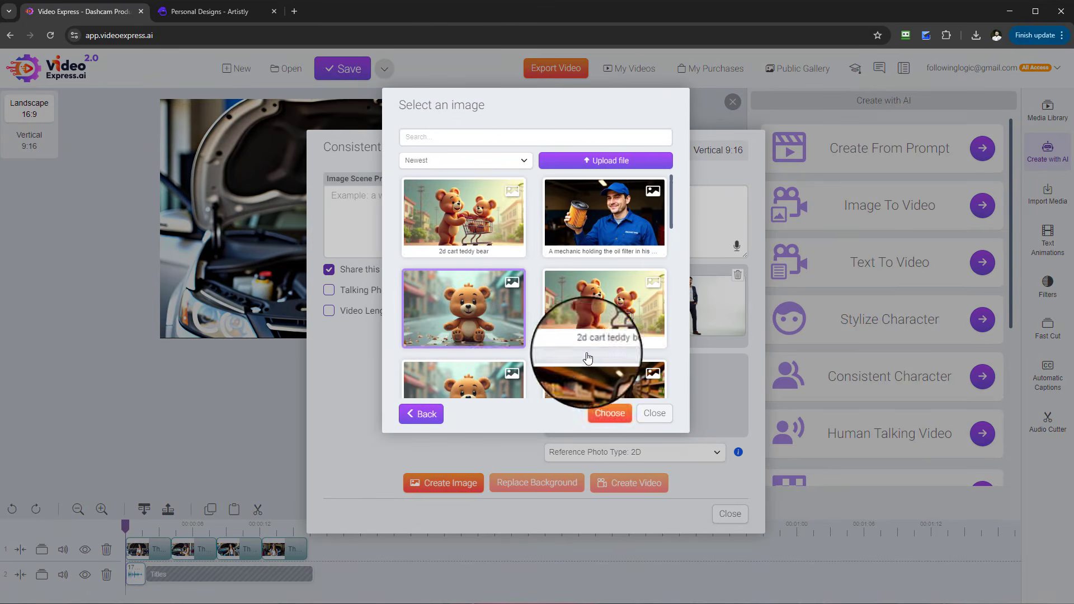
{"action": "left_click", "coordinate": [609, 413]}
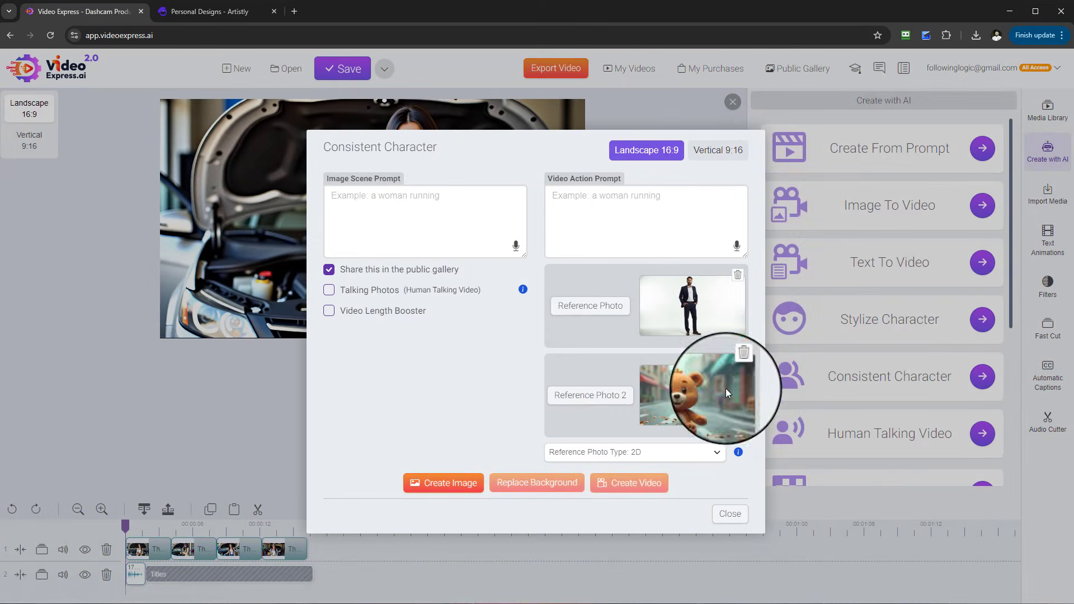
- Close the Consistent Character dialog and append the man-with-teddy-bear video from My Media to the end of track 1
{"action": "left_click", "coordinate": [730, 513]}
{"action": "left_click", "coordinate": [1044, 115]}
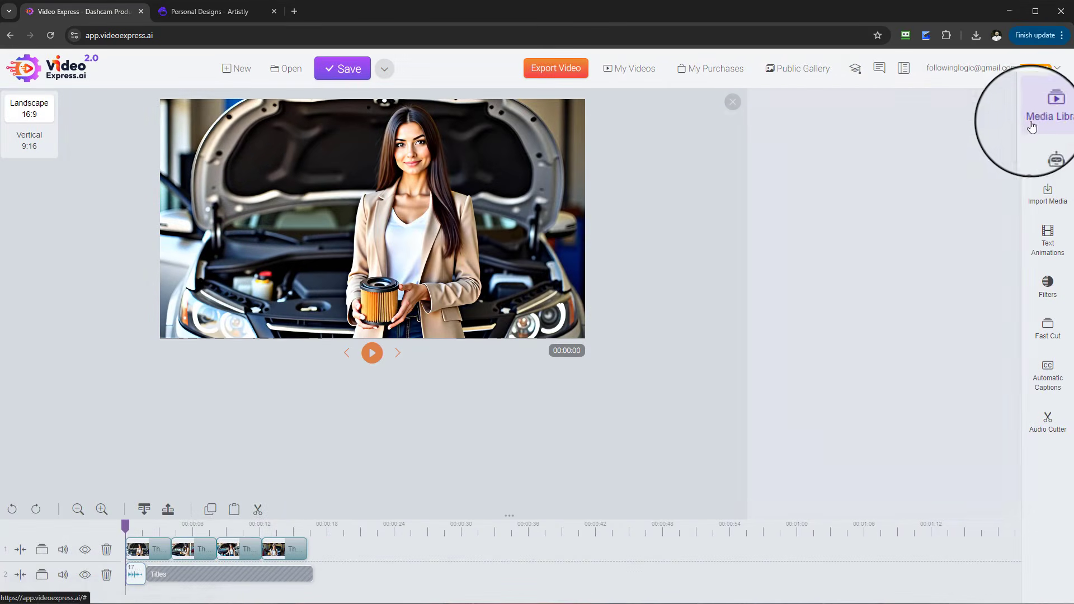
{"action": "left_click", "coordinate": [796, 351]}
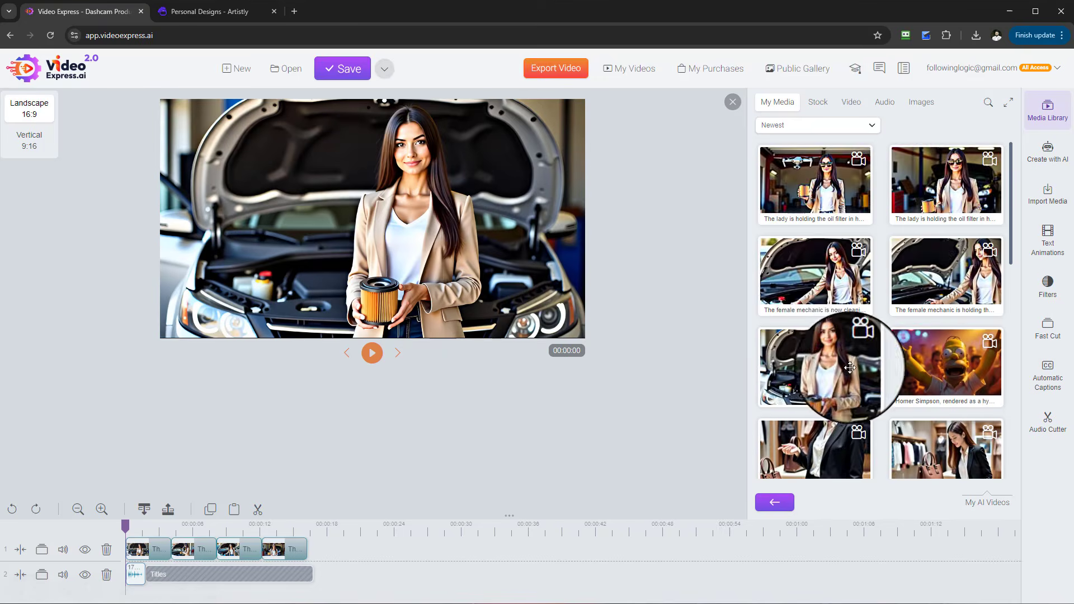
{"action": "scroll", "coordinate": [909, 364], "scroll_direction": "down", "scroll_amount": 5}
{"action": "scroll", "coordinate": [910, 384], "scroll_direction": "down", "scroll_amount": 3}
{"action": "left_click_drag", "start_coordinate": [946, 229], "coordinate": [308, 535]}
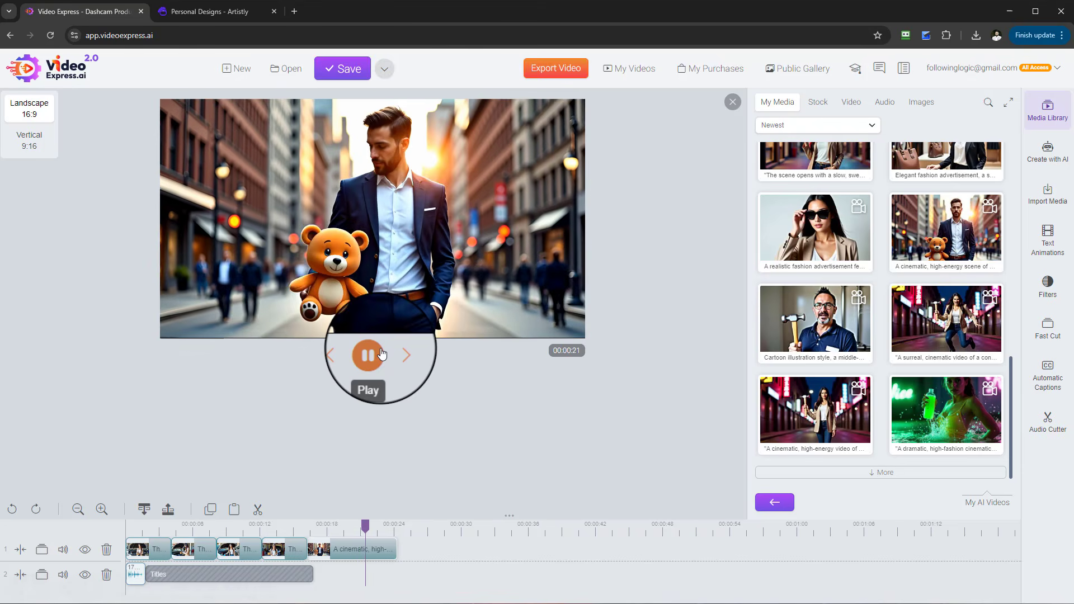
- Play the new clip in the preview, then load more items and browse further through My Media
{"action": "left_click", "coordinate": [382, 354]}
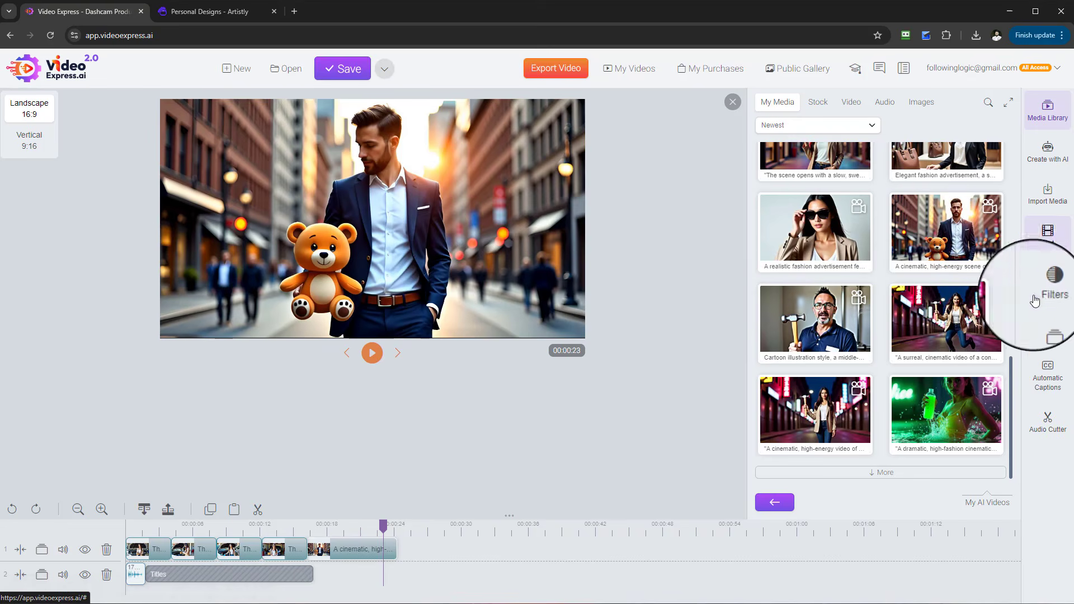
{"action": "left_click", "coordinate": [906, 473]}
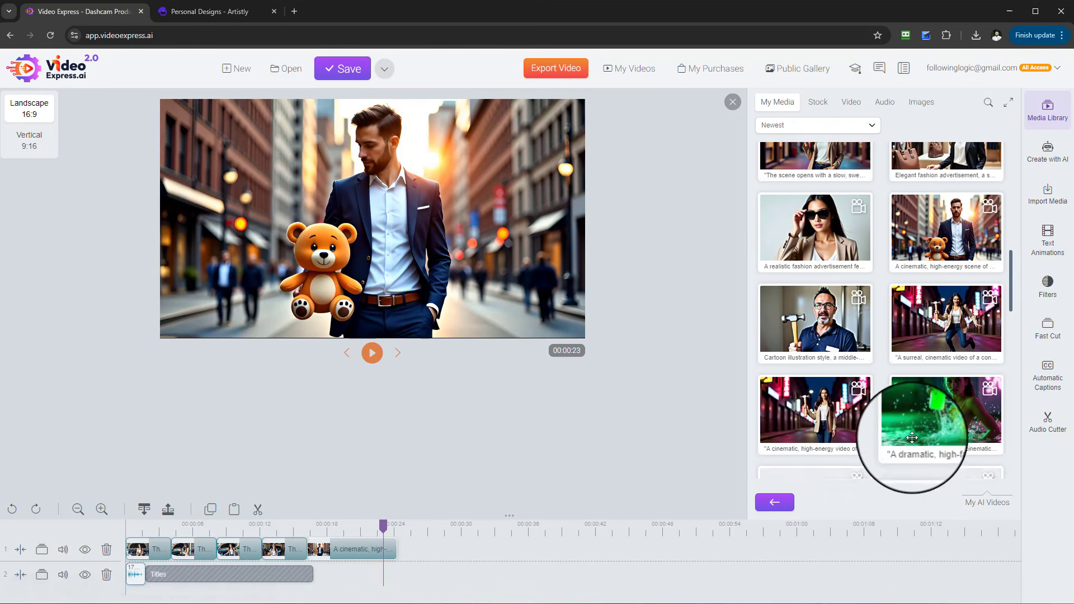
{"action": "scroll", "coordinate": [909, 414], "scroll_direction": "down", "scroll_amount": 5}
{"action": "scroll", "coordinate": [909, 398], "scroll_direction": "down", "scroll_amount": 10}
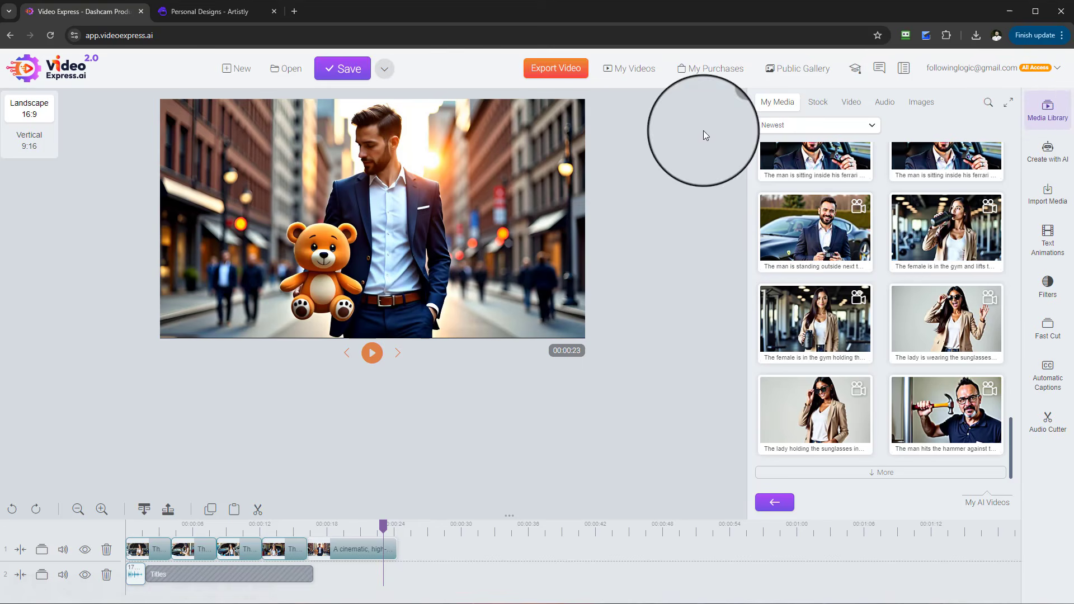
- Reopen the Consistent Character tool and review the reference photo type options
{"action": "left_click", "coordinate": [1058, 162]}
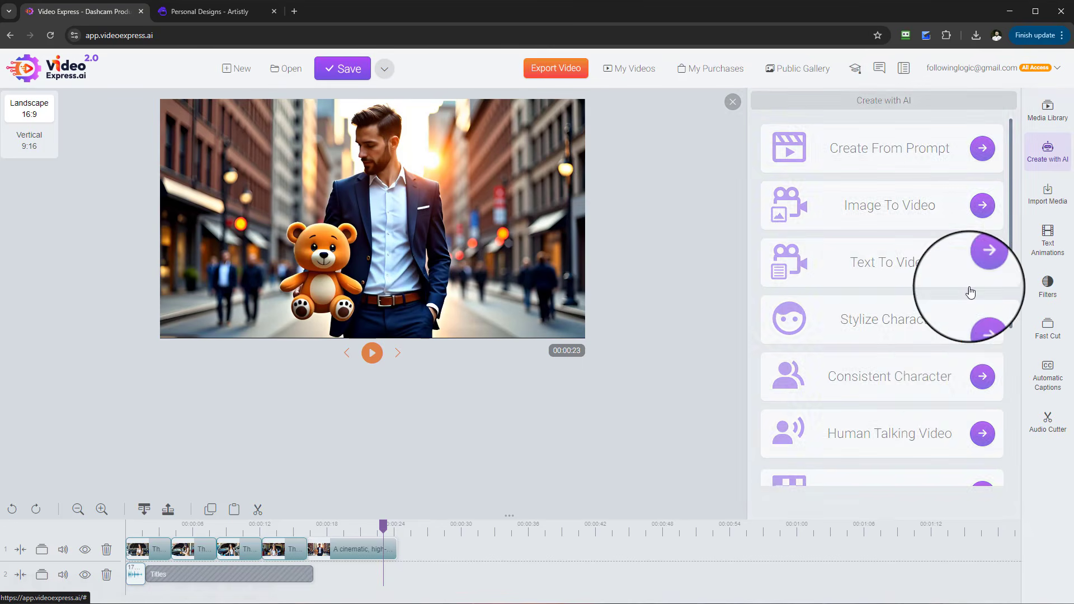
{"action": "left_click", "coordinate": [982, 380]}
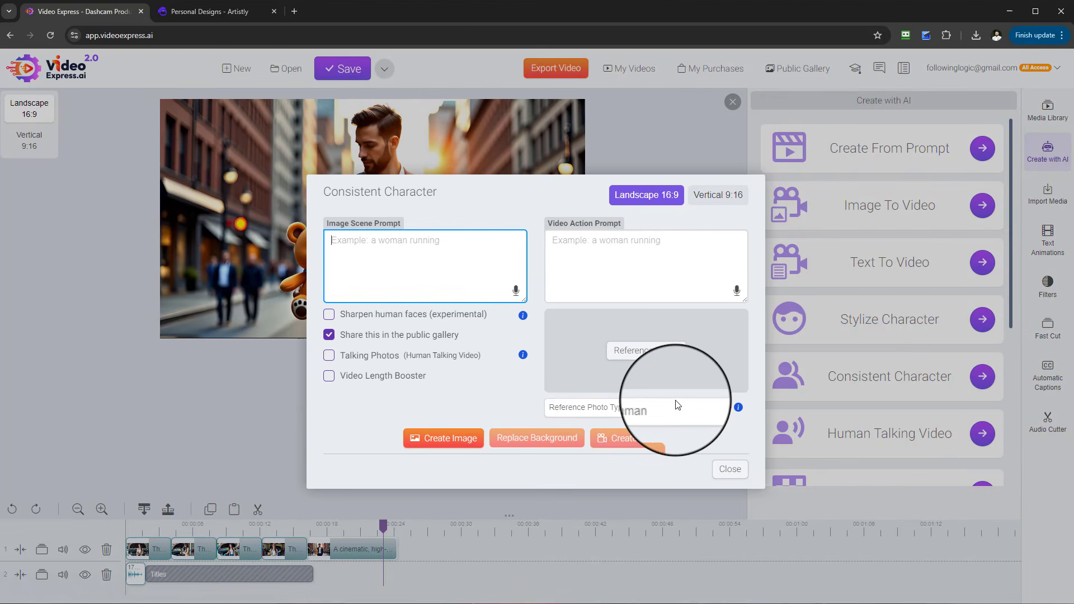
{"action": "right_click", "coordinate": [684, 425]}
{"action": "right_click", "coordinate": [684, 425]}
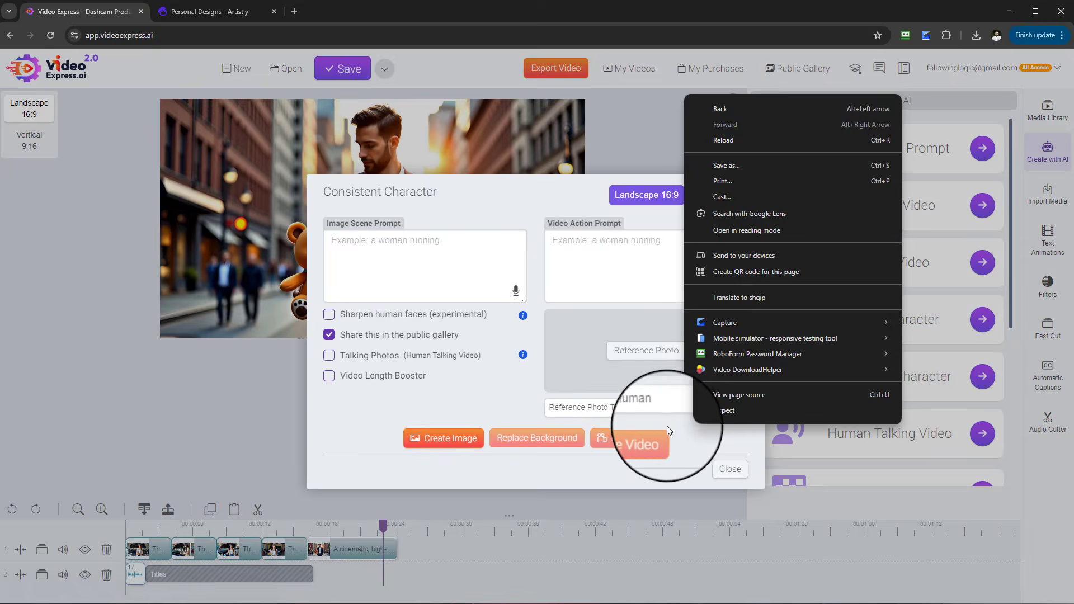
{"action": "left_click", "coordinate": [667, 425]}
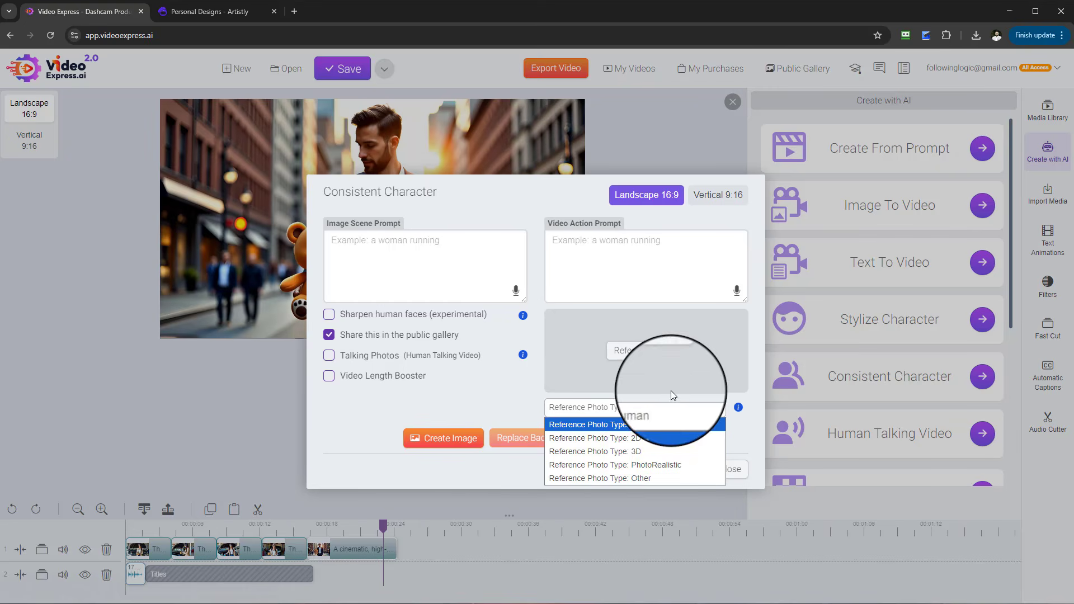
{"action": "left_click", "coordinate": [360, 415]}
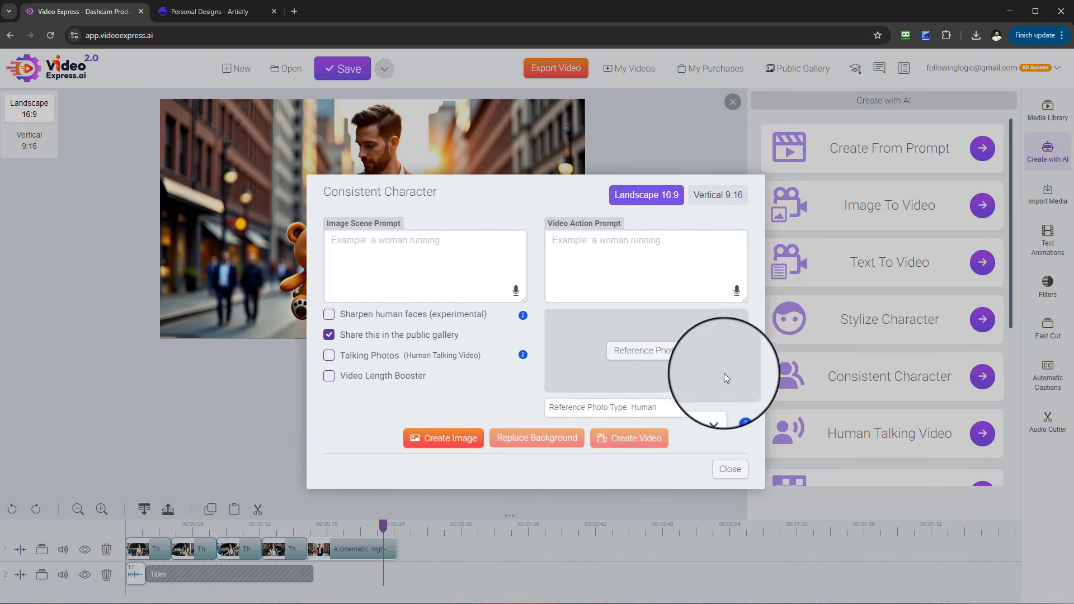